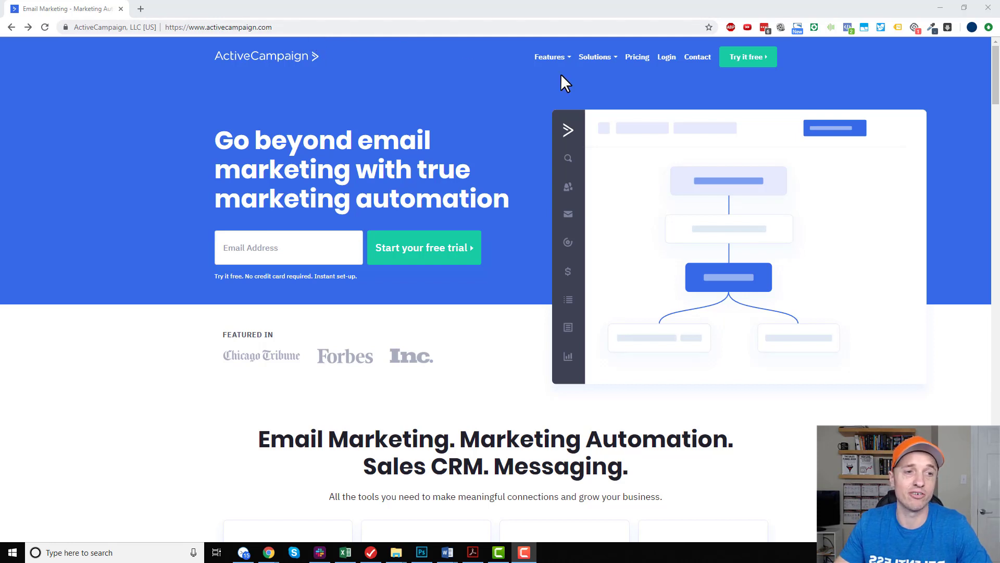
# Start the ActiveCampaign free trial by submitting the account holder's email address.
pyautogui.click(294, 245)
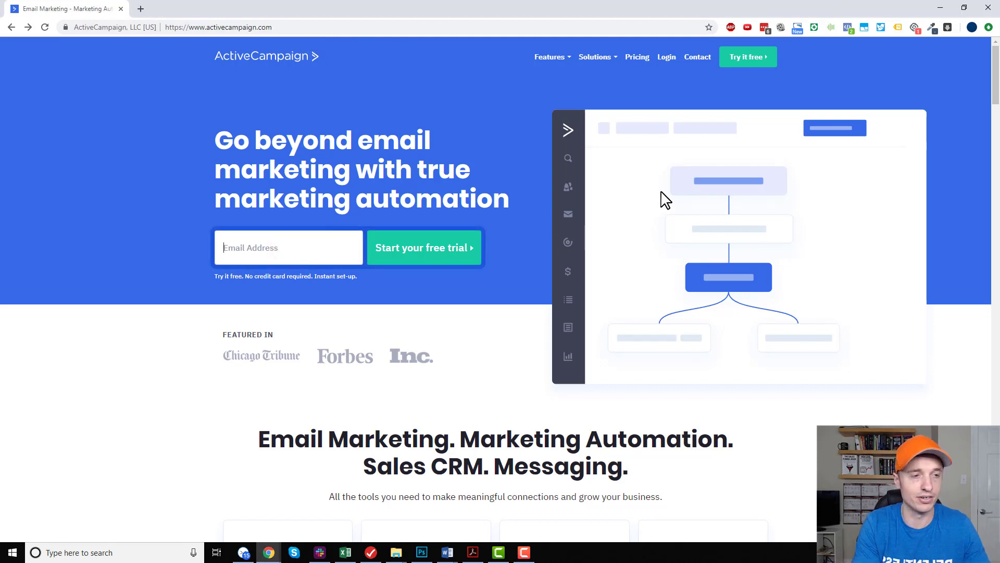
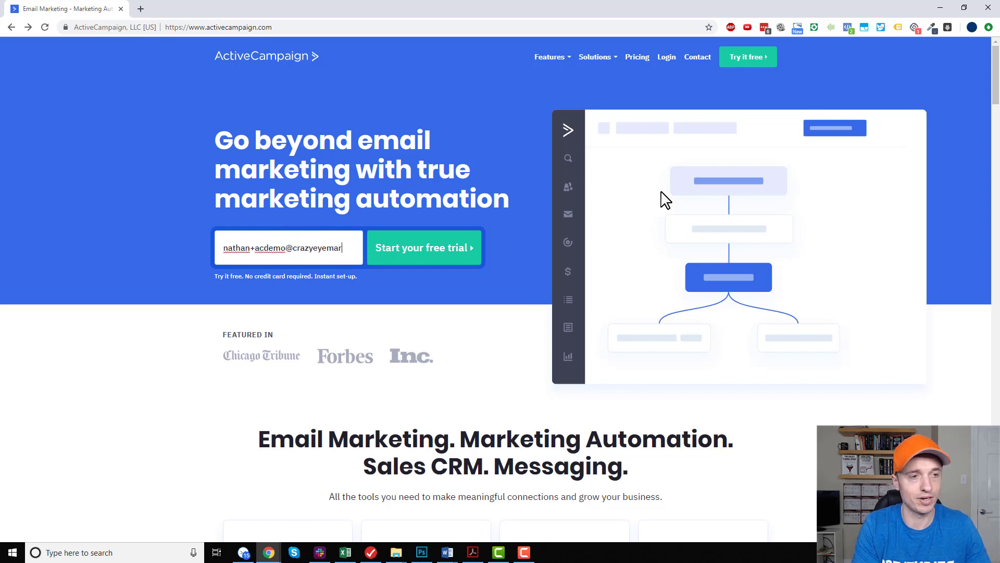
pyautogui.click(392, 262)
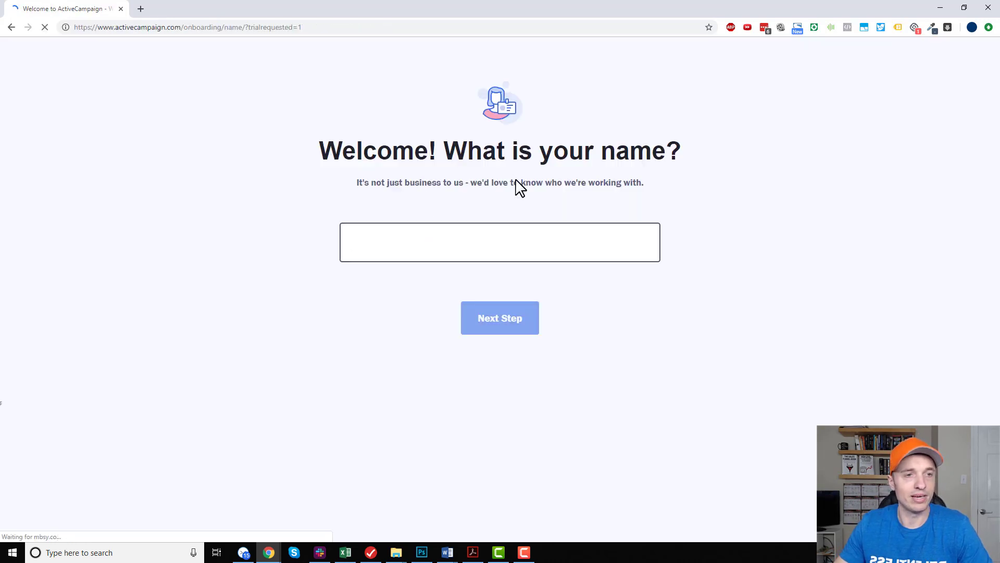
# Enter the account holder's full name in the onboarding form and continue.
pyautogui.click(499, 234)
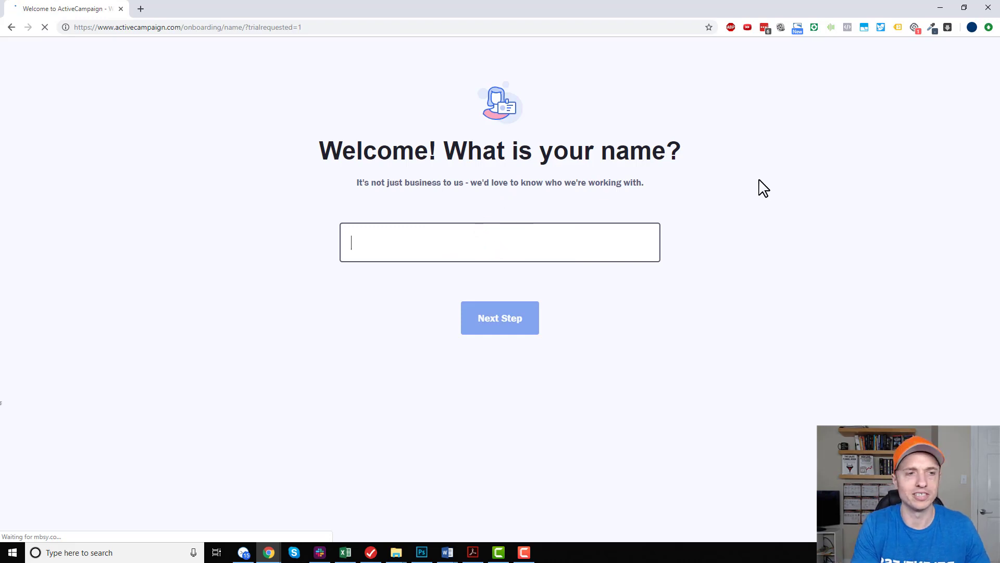
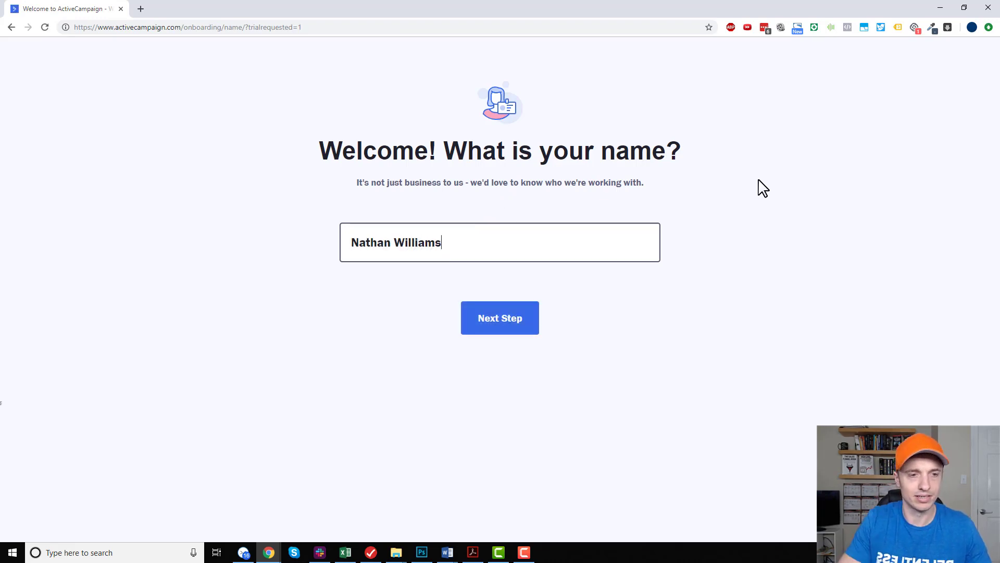
pyautogui.click(525, 313)
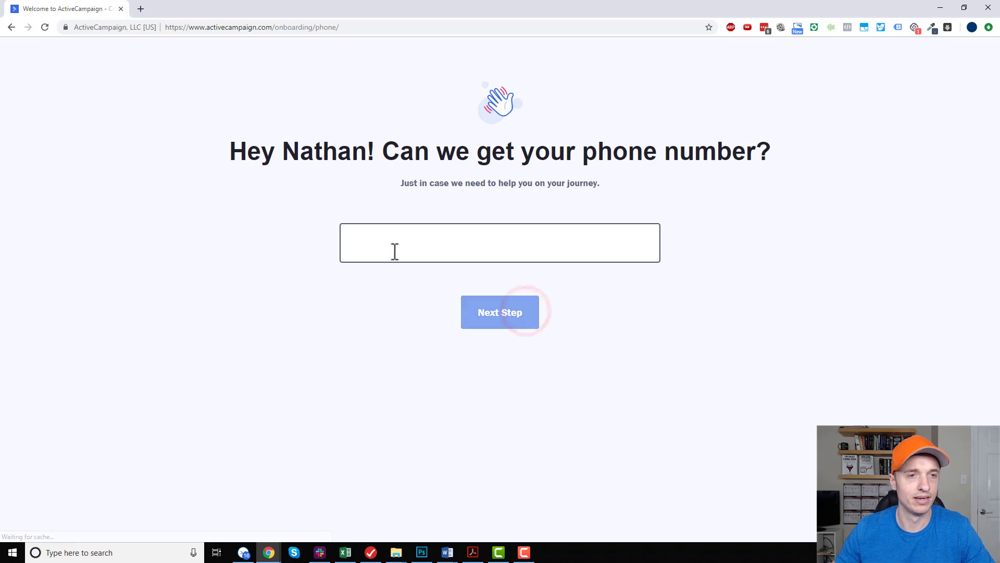
# Enter the contact phone number in the onboarding form and continue.
pyautogui.click(553, 246)
pyautogui.write('1234567890')
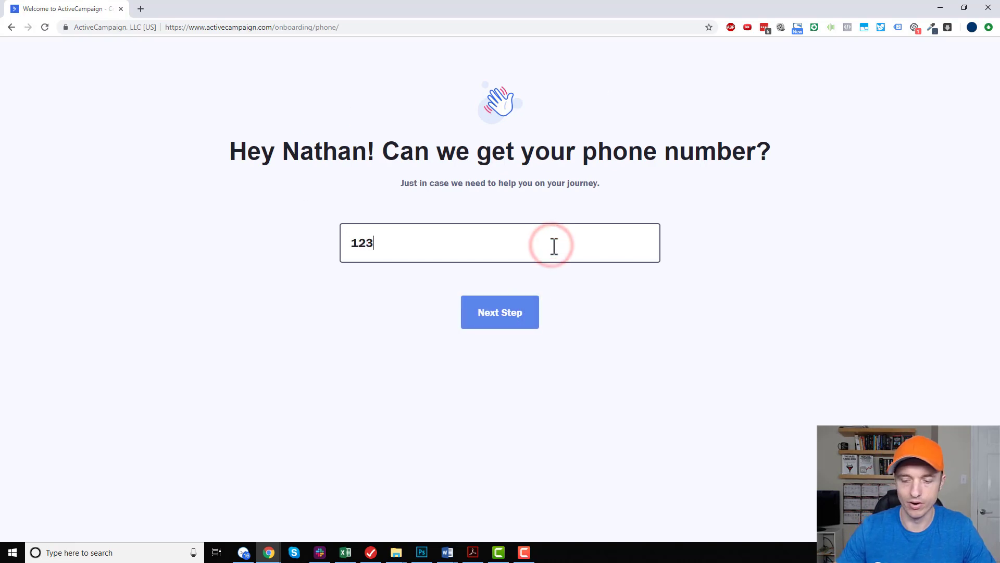
pyautogui.click(496, 312)
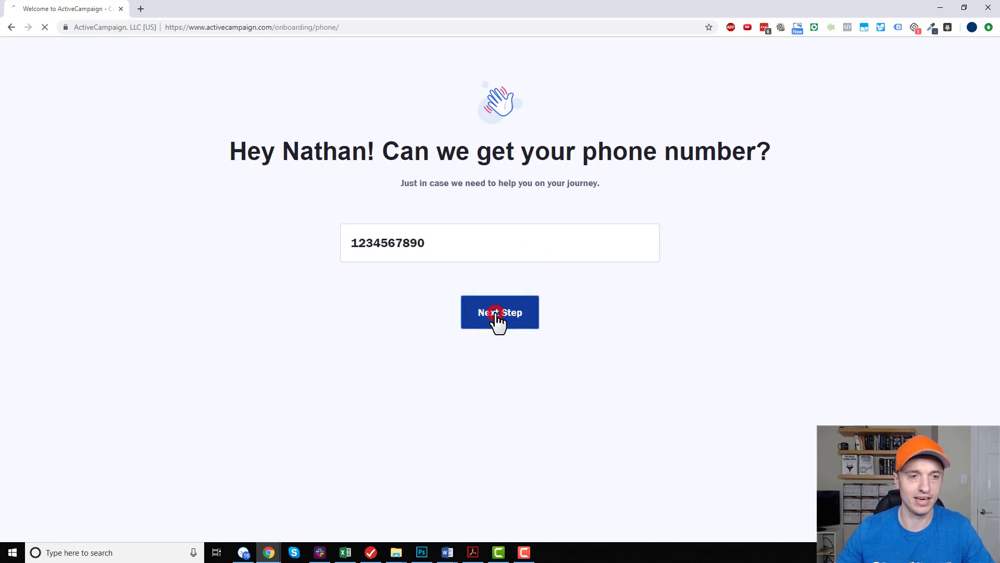
# Set the business industry to E-Commerce / Retail and the number of contacts to < 500, and submit the answers.
pyautogui.click(539, 281)
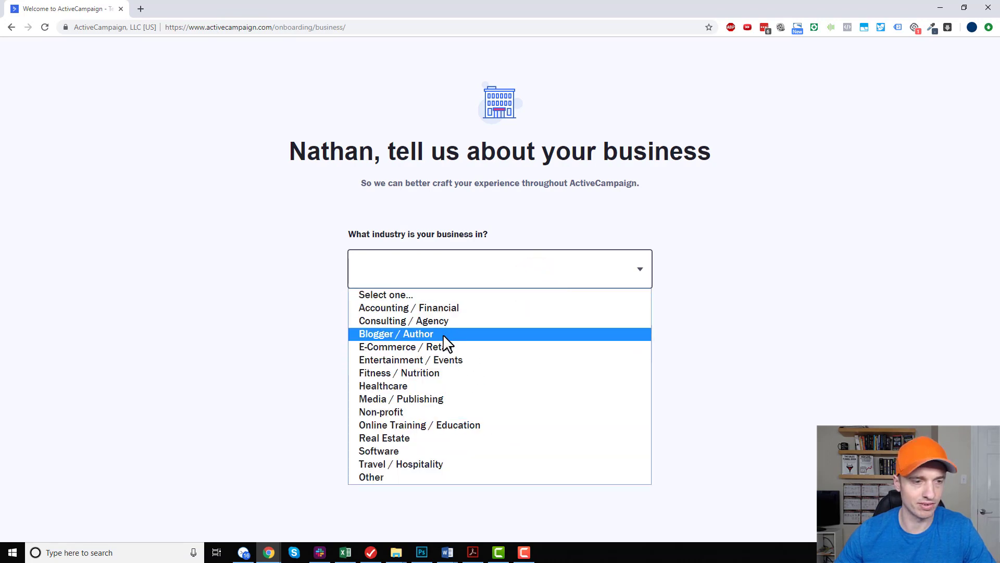
pyautogui.click(442, 348)
pyautogui.click(478, 335)
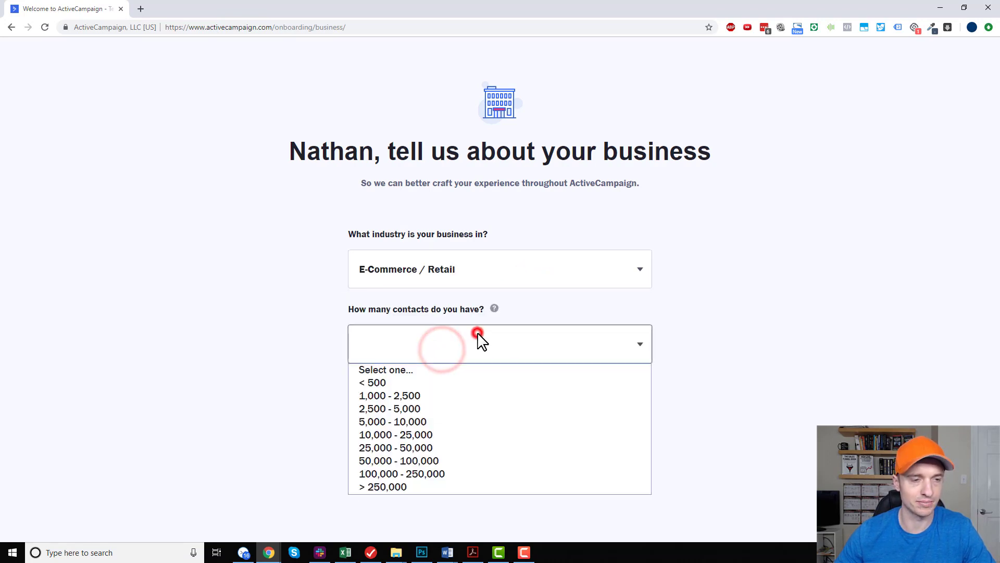
pyautogui.click(435, 382)
pyautogui.click(507, 420)
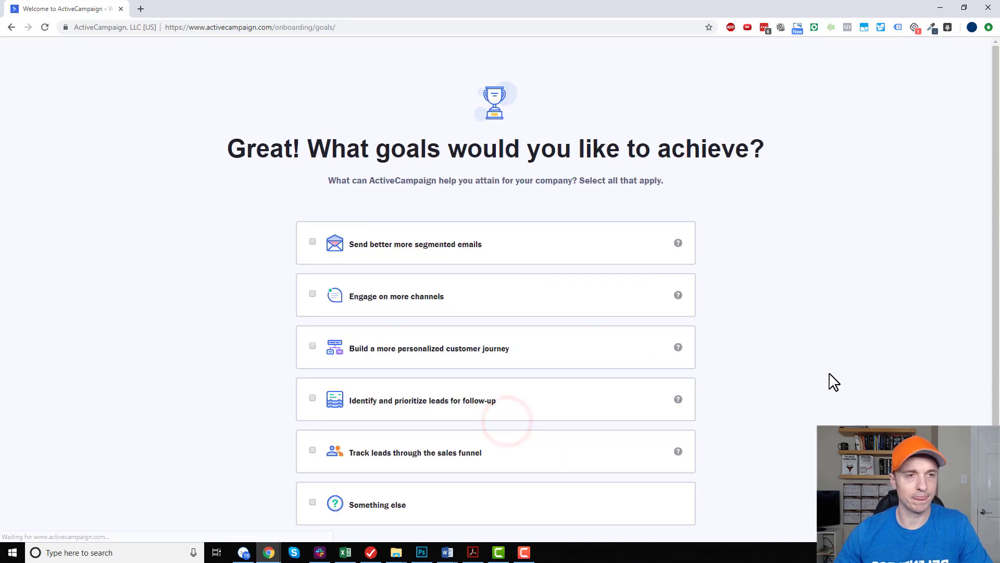
# Skip the onboarding questions about goals and about other tools currently used.
pyautogui.scroll(-3, 335, 168)
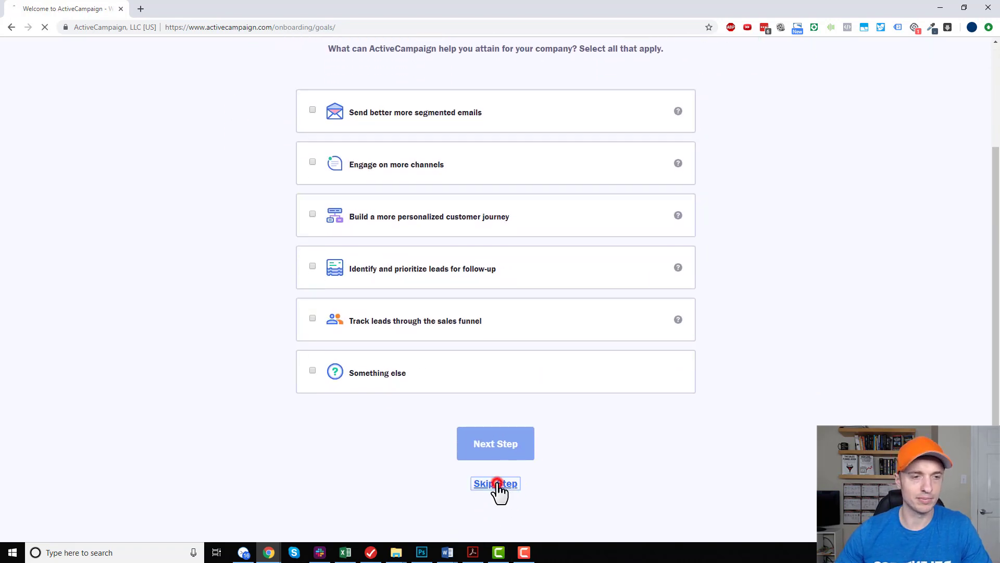
pyautogui.click(498, 484)
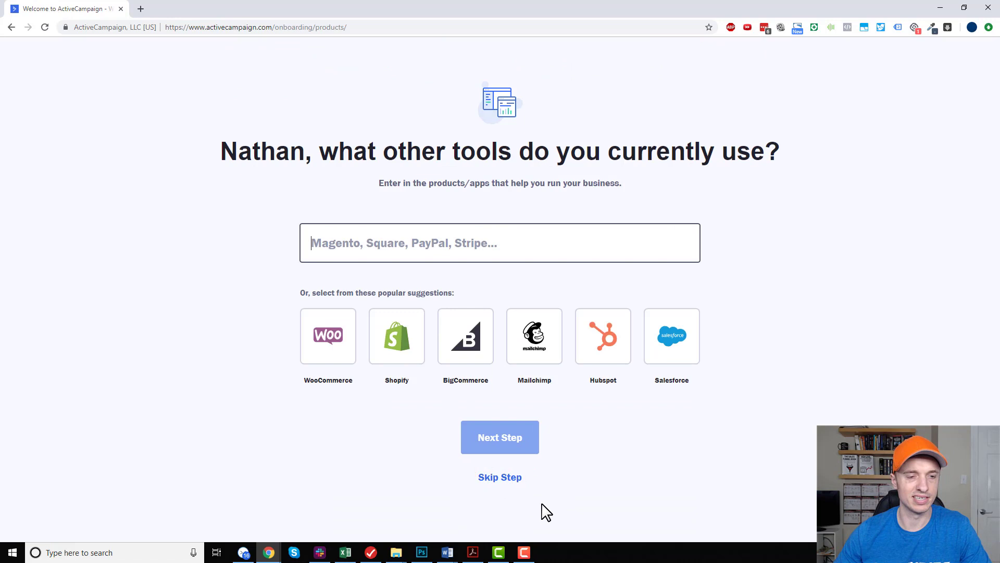
pyautogui.click(508, 476)
# Enter the account password, finish creating the account, and dismiss the offer to save the login.
pyautogui.hotkey('ctrl', 'v')
pyautogui.moveTo(471, 262); pyautogui.dragTo(82, 262)
pyautogui.write('••••••')
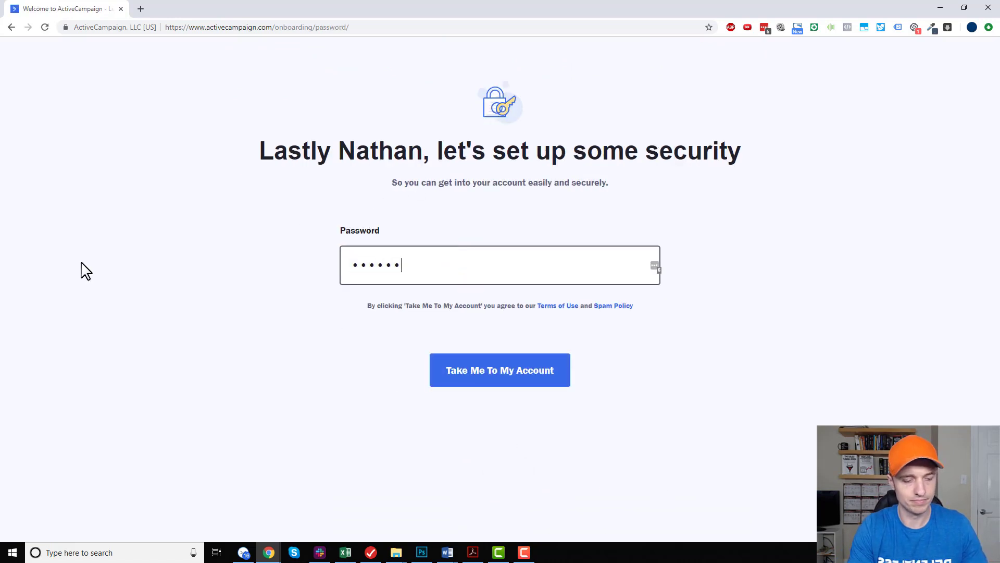
pyautogui.write('••••')
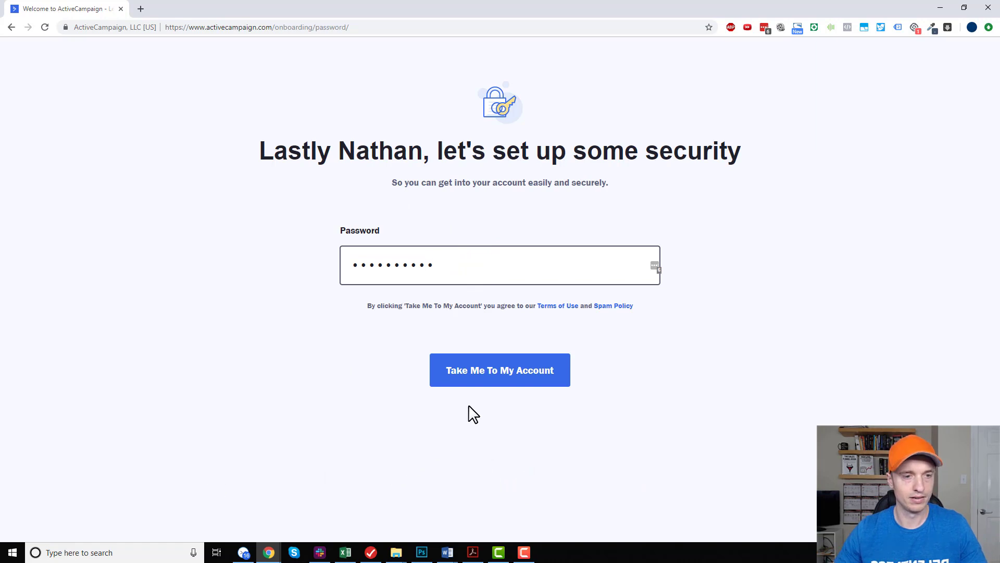
pyautogui.click(482, 386)
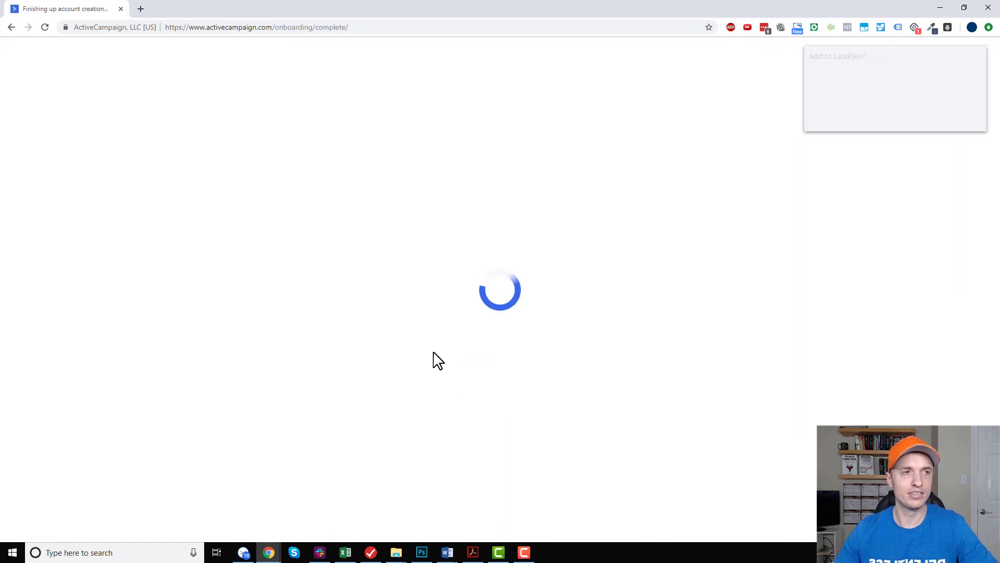
pyautogui.click(961, 118)
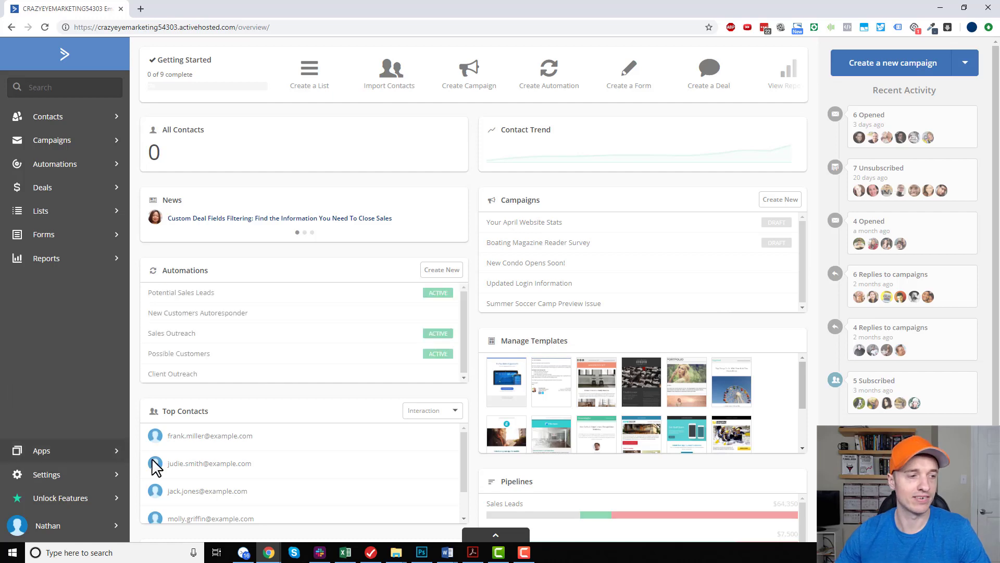
# Open the upgrade plans and compare monthly and yearly pricing, with the Lite plan included, for 500 contacts.
pyautogui.click(78, 498)
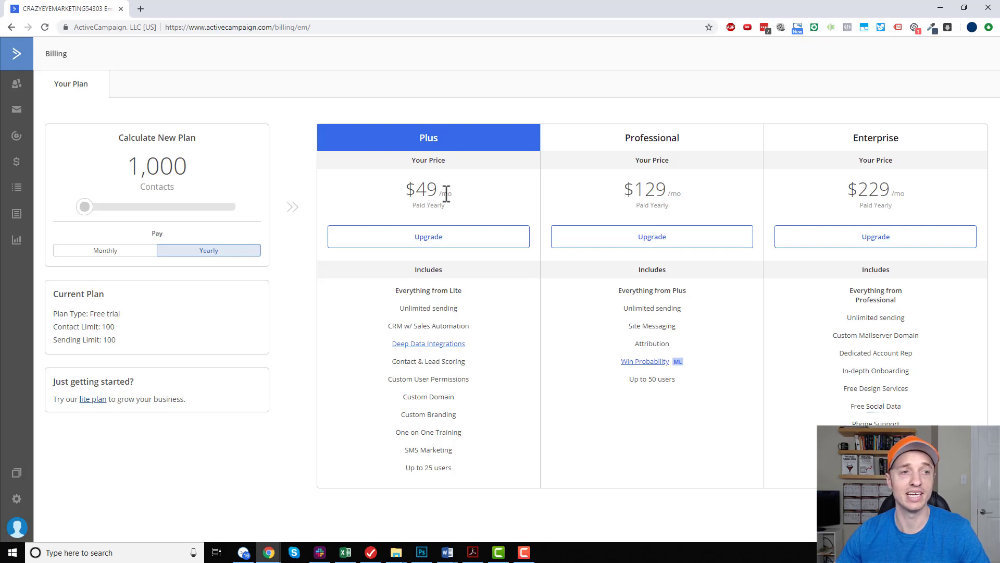
pyautogui.click(130, 251)
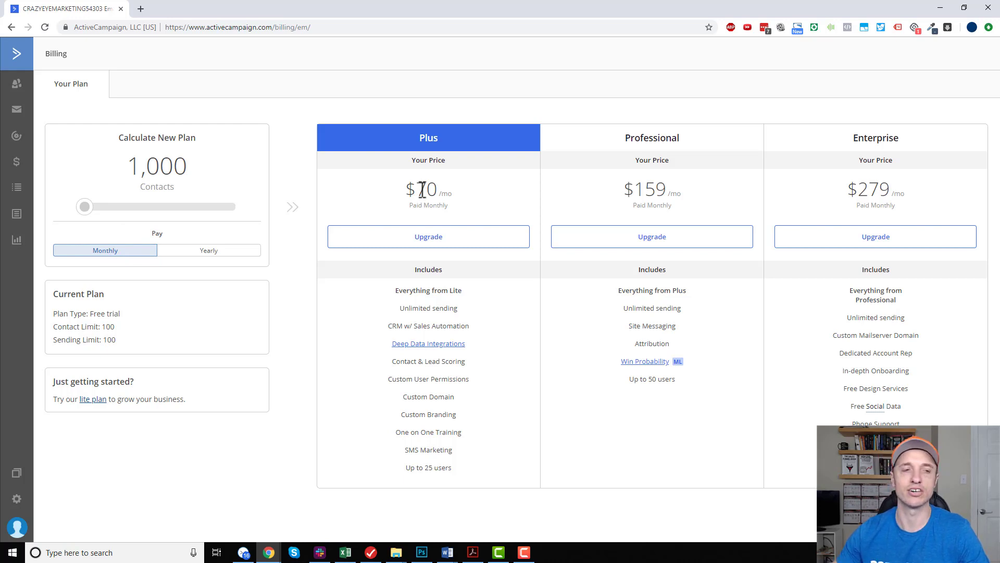
pyautogui.click(93, 399)
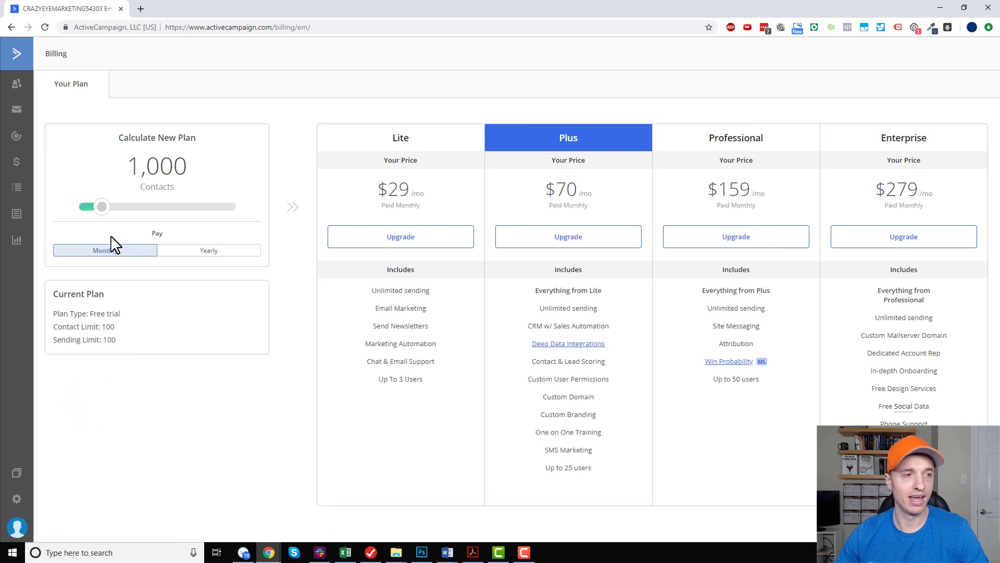
pyautogui.moveTo(101, 207); pyautogui.dragTo(62, 217)
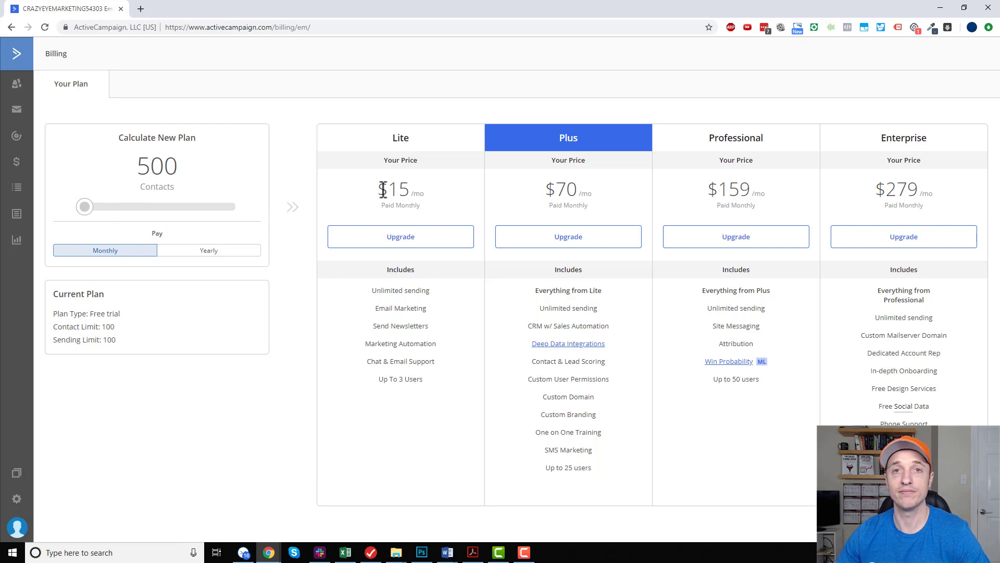
pyautogui.click(201, 252)
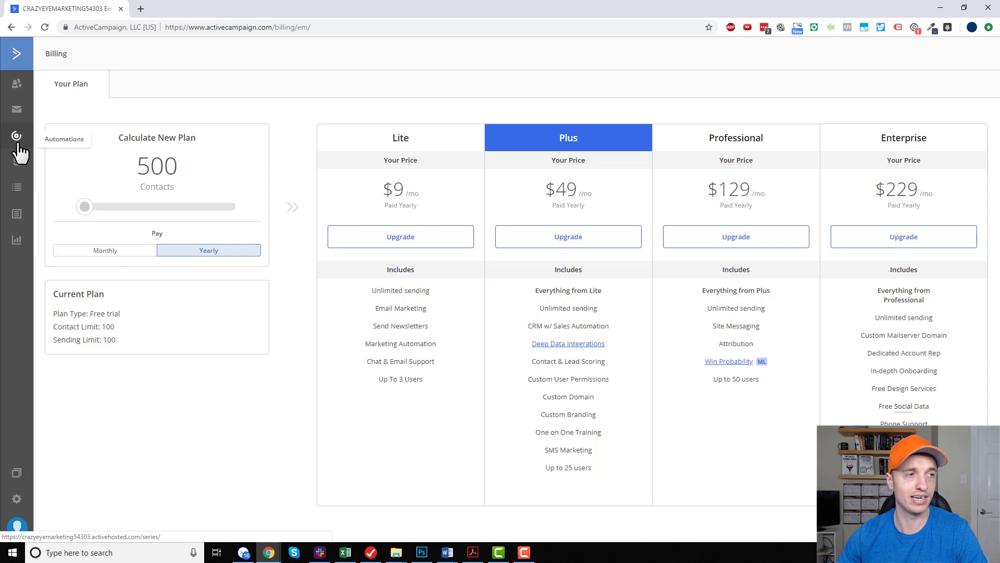
pyautogui.click(16, 192)
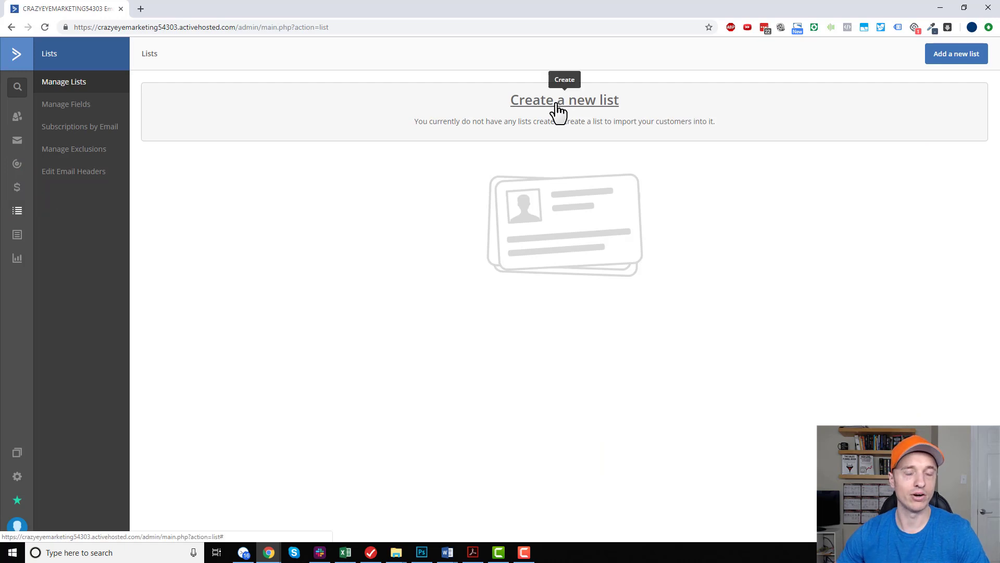
pyautogui.click(567, 111)
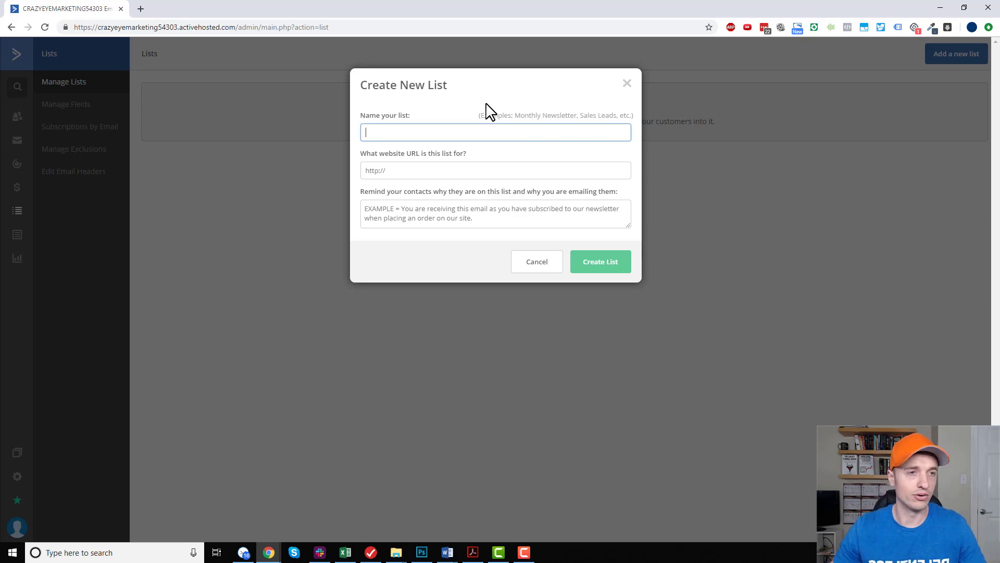
pyautogui.write('Crazy Eye Marketing')
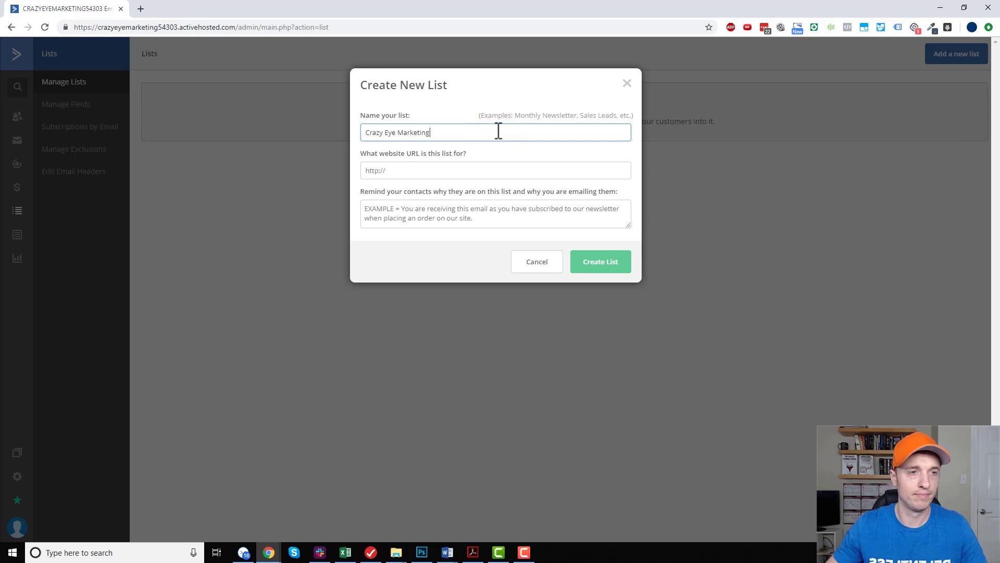
pyautogui.click(443, 168)
pyautogui.write('https://www.crazyeyemarketing.com')
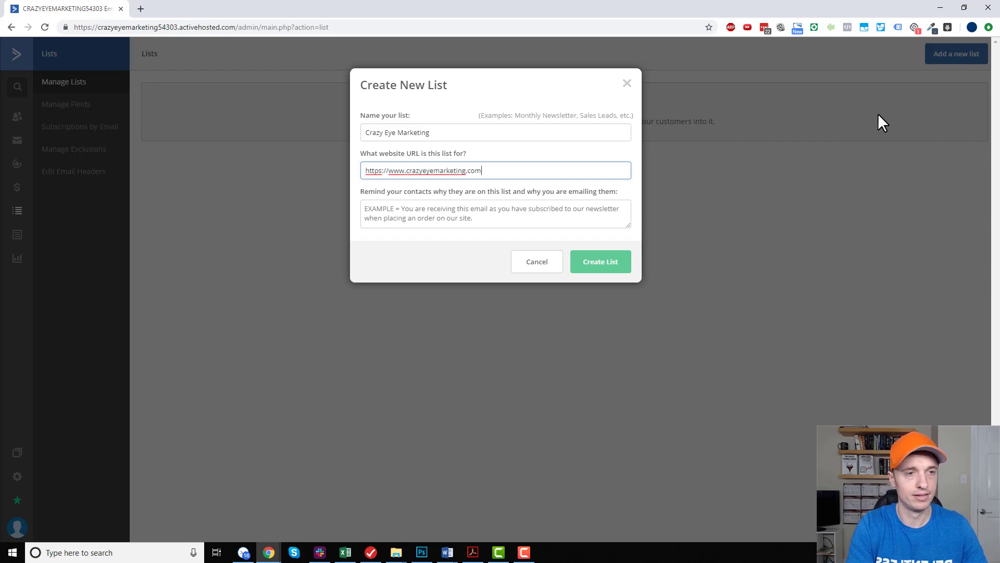
pyautogui.press('Tab')
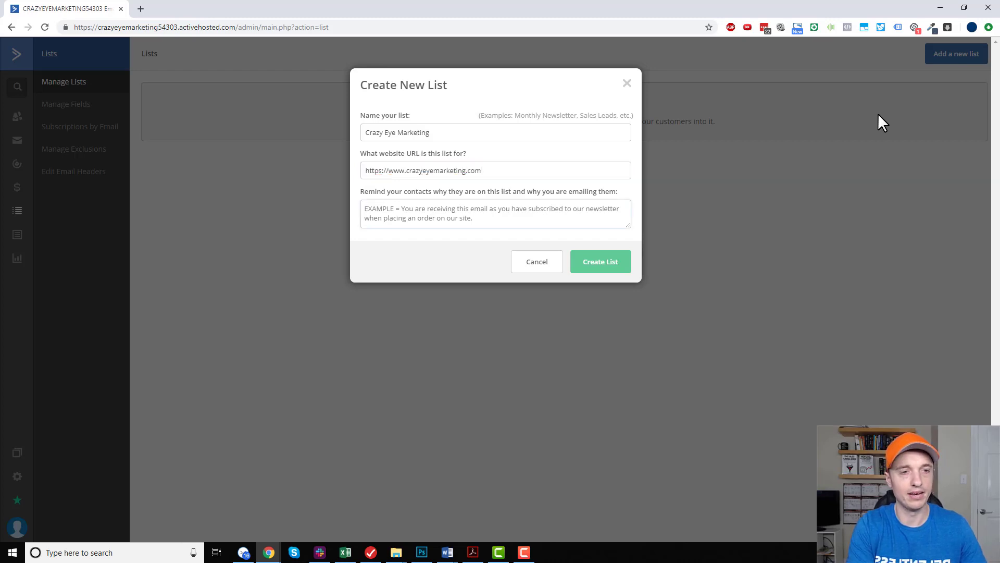
pyautogui.write('You')
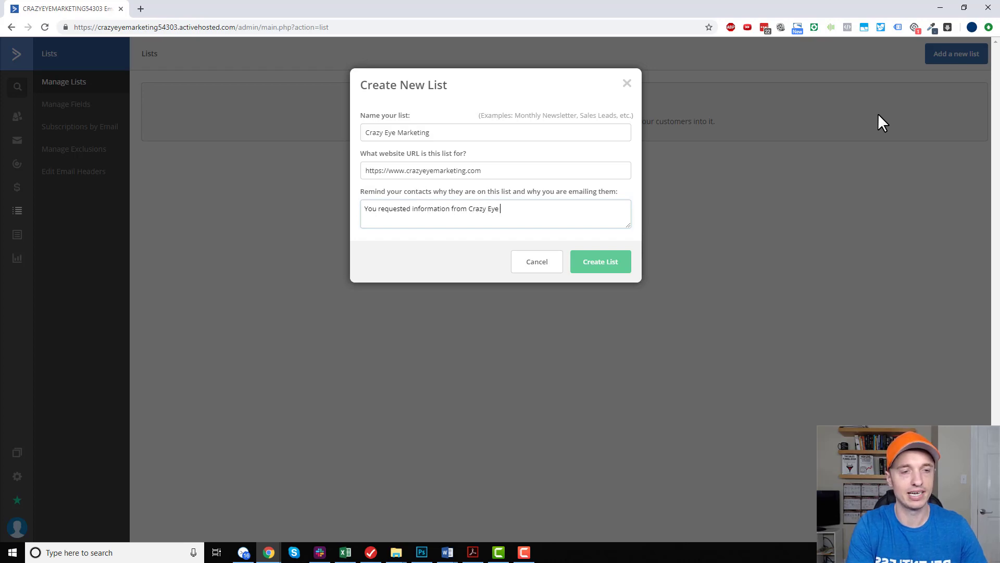
pyautogui.click(605, 270)
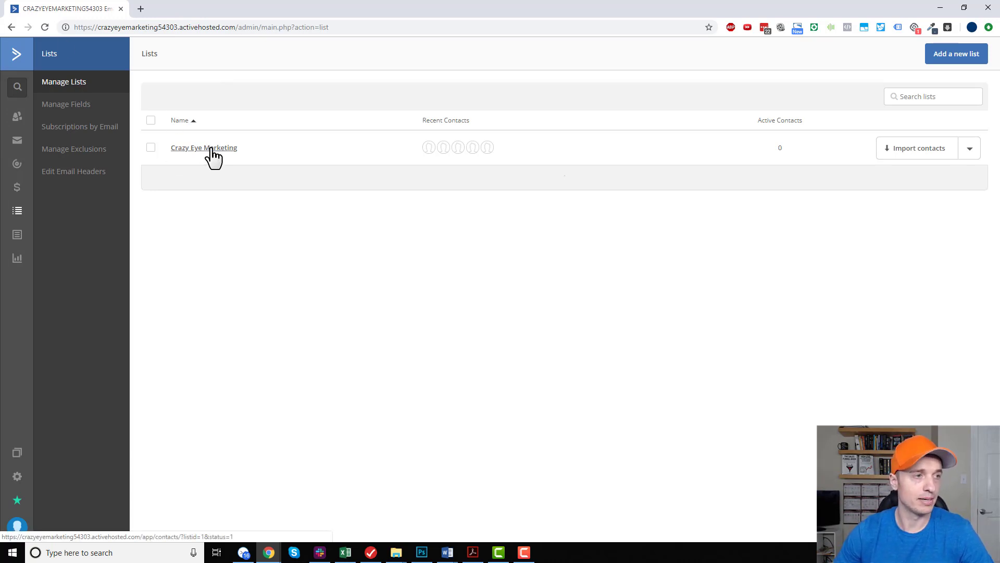
# Dismiss the introductory campaign pop-up and browse both pages of the campaign email templates.
pyautogui.click(17, 147)
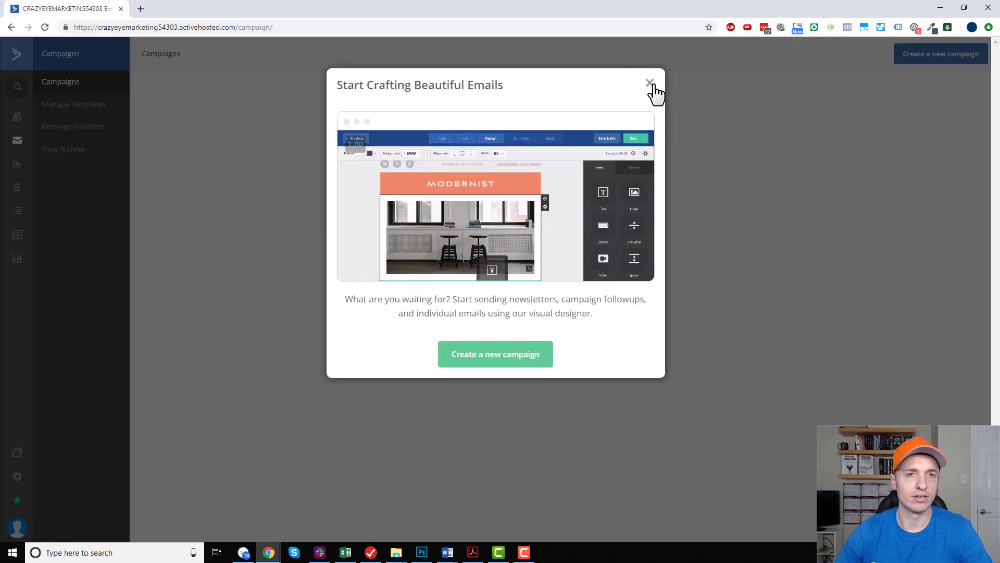
pyautogui.click(652, 83)
pyautogui.click(651, 82)
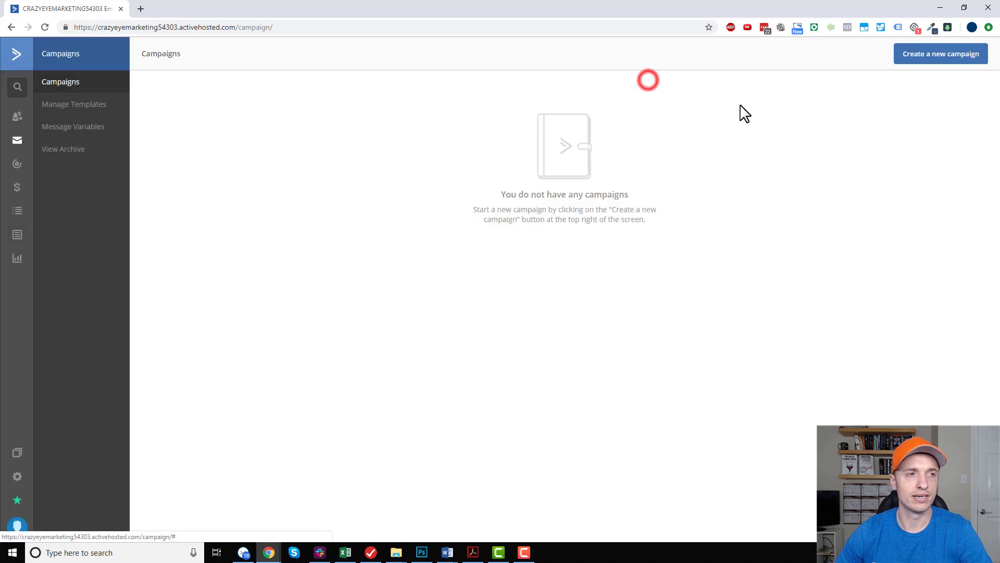
pyautogui.click(90, 107)
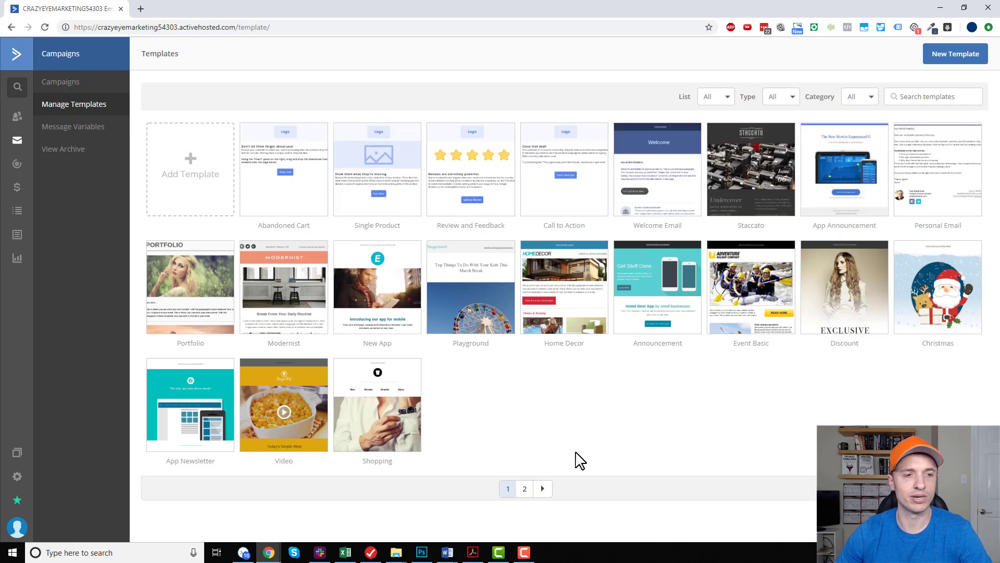
pyautogui.click(524, 489)
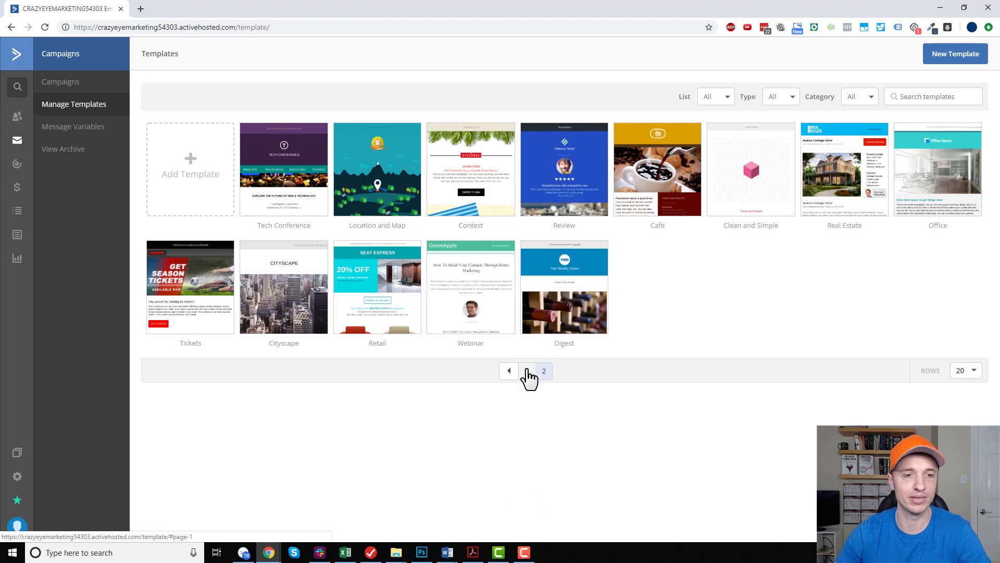
# Create a new email template named "Crazy Eye Marketing" using the Newsletter layout.
pyautogui.click(527, 371)
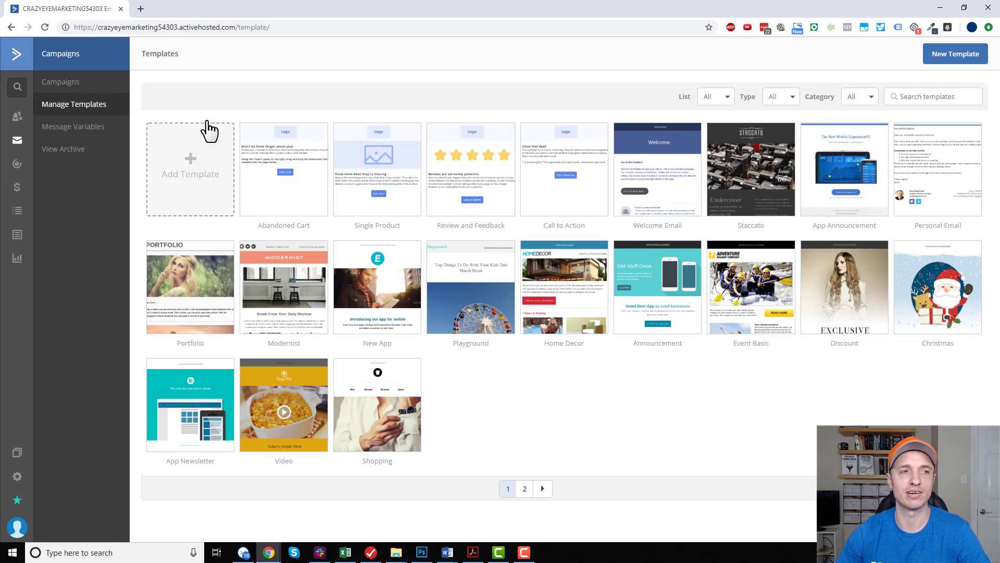
pyautogui.click(198, 176)
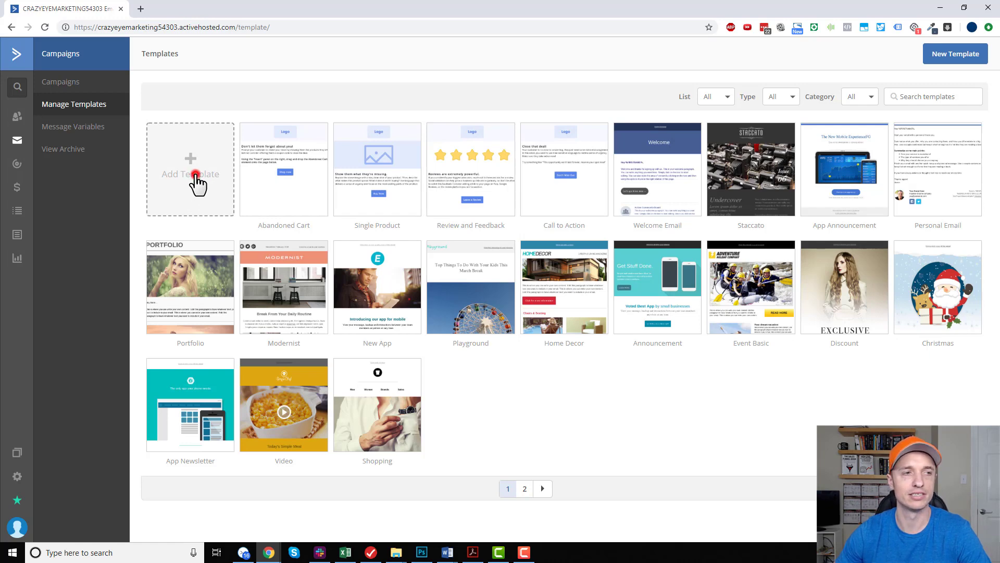
pyautogui.click(518, 138)
pyautogui.write('Craq')
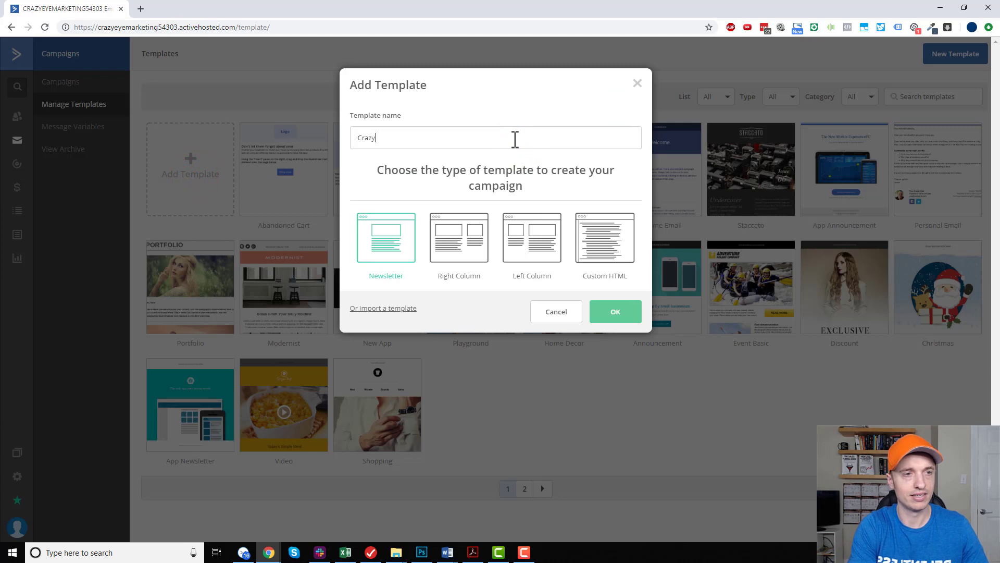
pyautogui.write('y Eye Marketing')
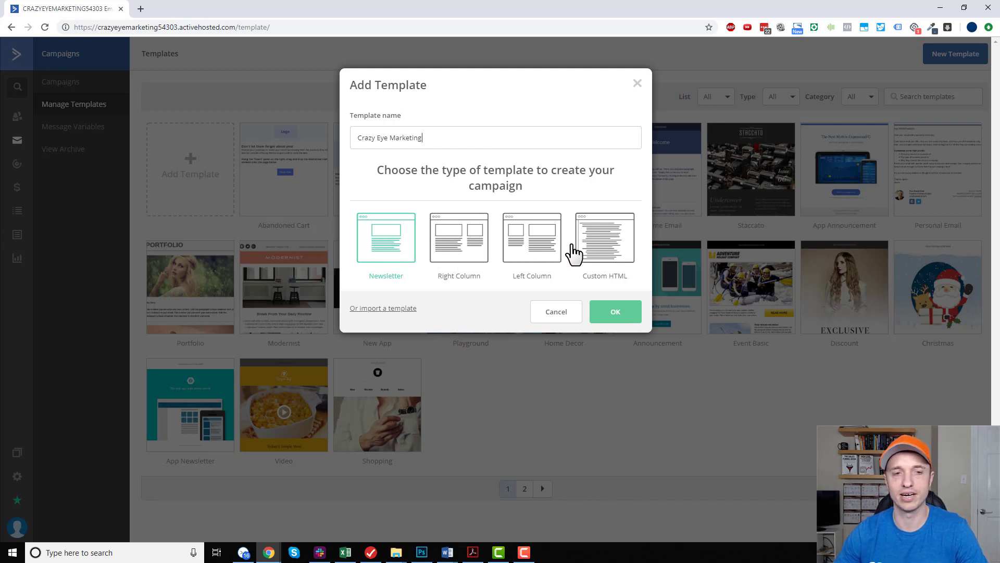
pyautogui.click(385, 251)
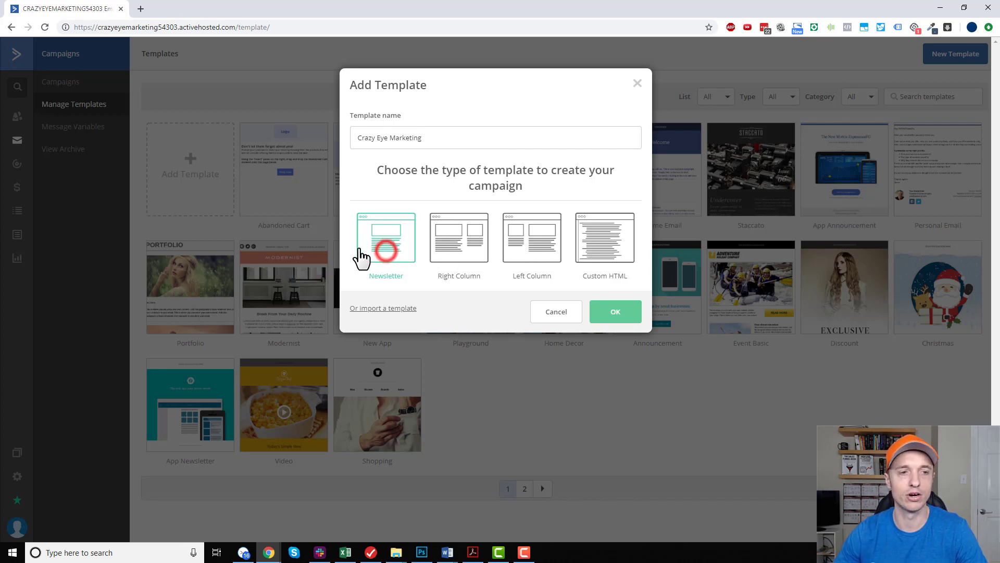
pyautogui.click(614, 312)
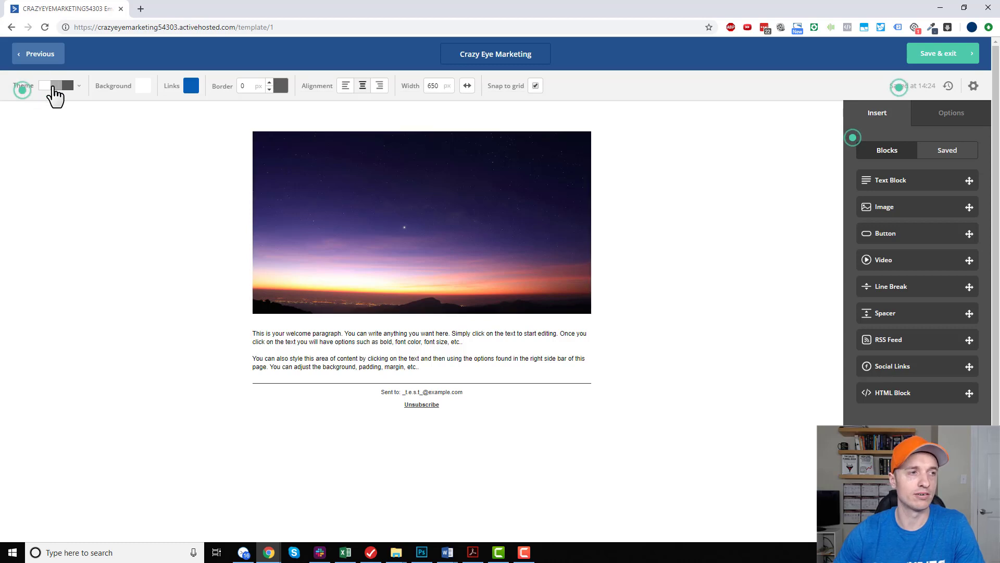
# Examine the template's theme choices and try the background colour picker, keeping the background at FFFFFF.
pyautogui.click(78, 88)
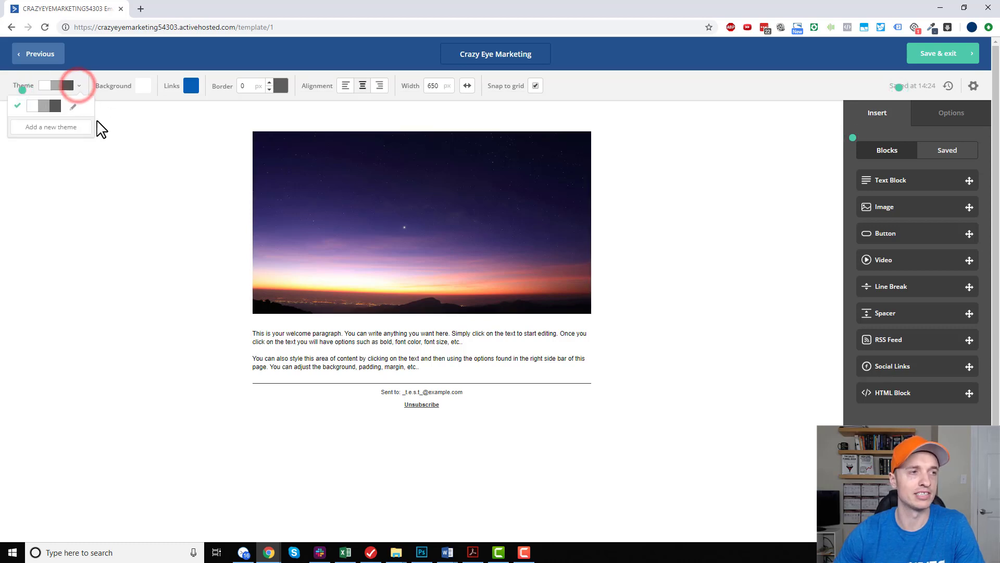
pyautogui.click(139, 118)
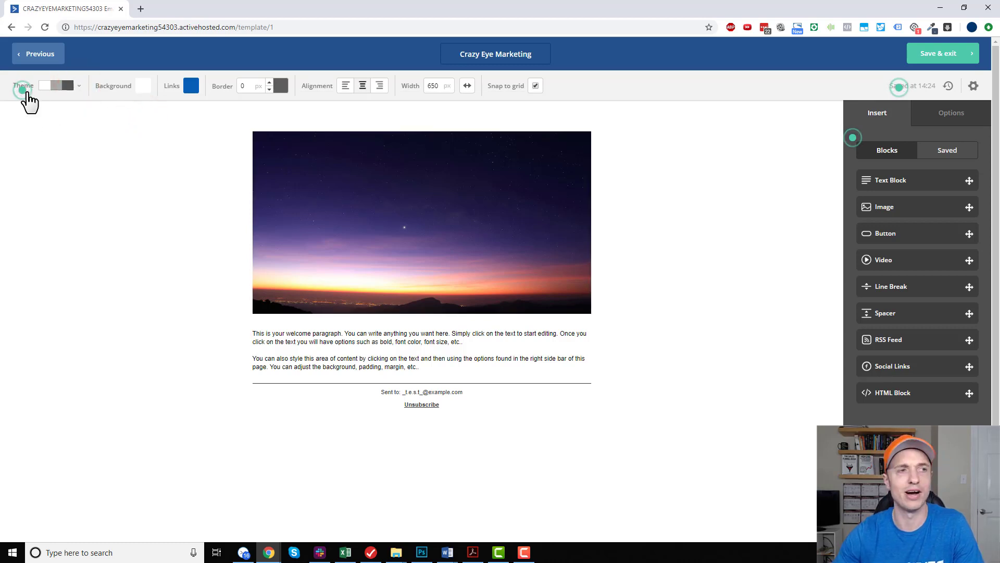
pyautogui.click(144, 86)
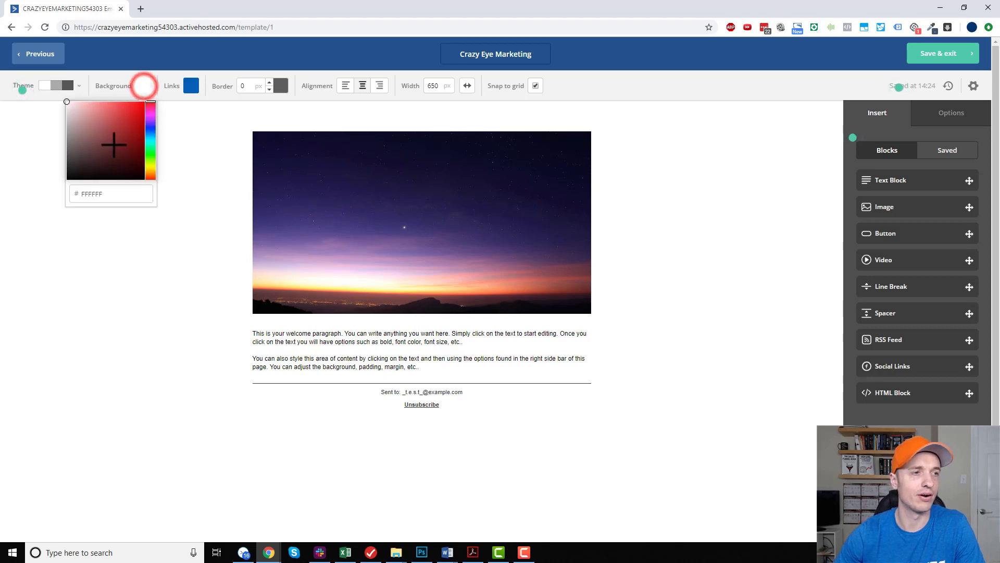
pyautogui.moveTo(114, 144)
pyautogui.mouseDown()
pyautogui.moveTo(119, 137)
pyautogui.moveTo(66, 102)
pyautogui.mouseUp()
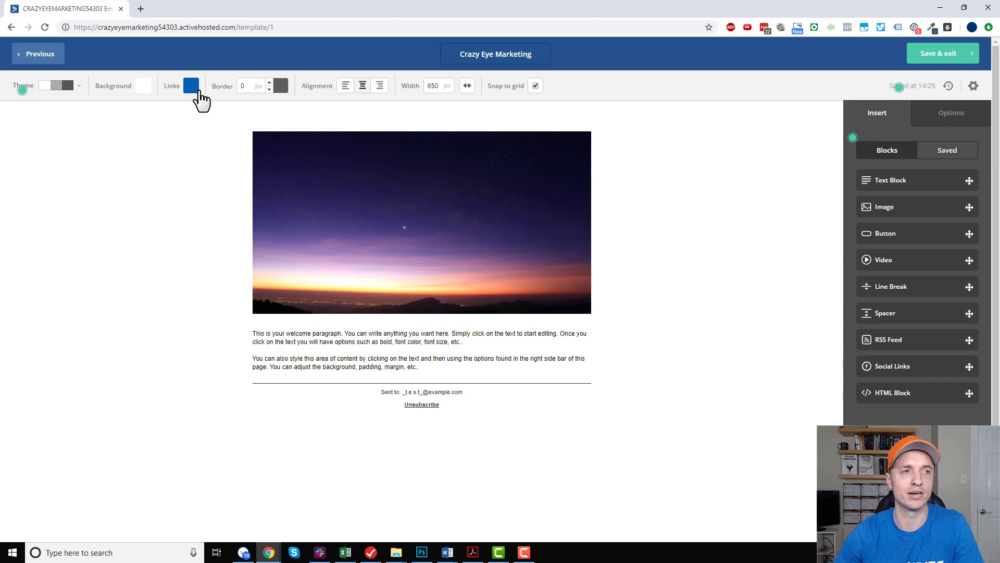
# Set the template's link colour to ff3c00.
pyautogui.click(193, 86)
pyautogui.click(168, 194)
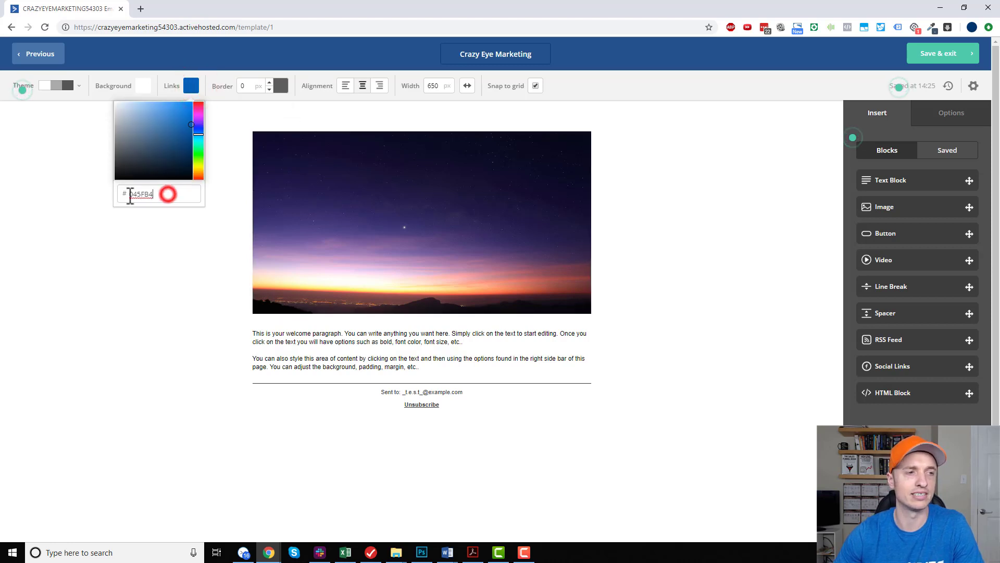
pyautogui.click(140, 195)
pyautogui.doubleClick(141, 195)
pyautogui.write('ff3')
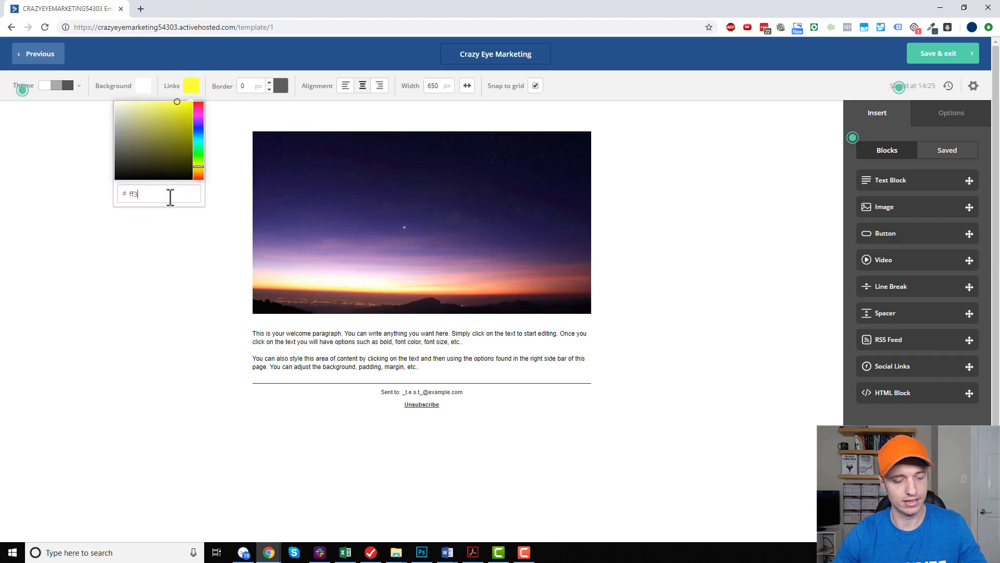
pyautogui.write('c00')
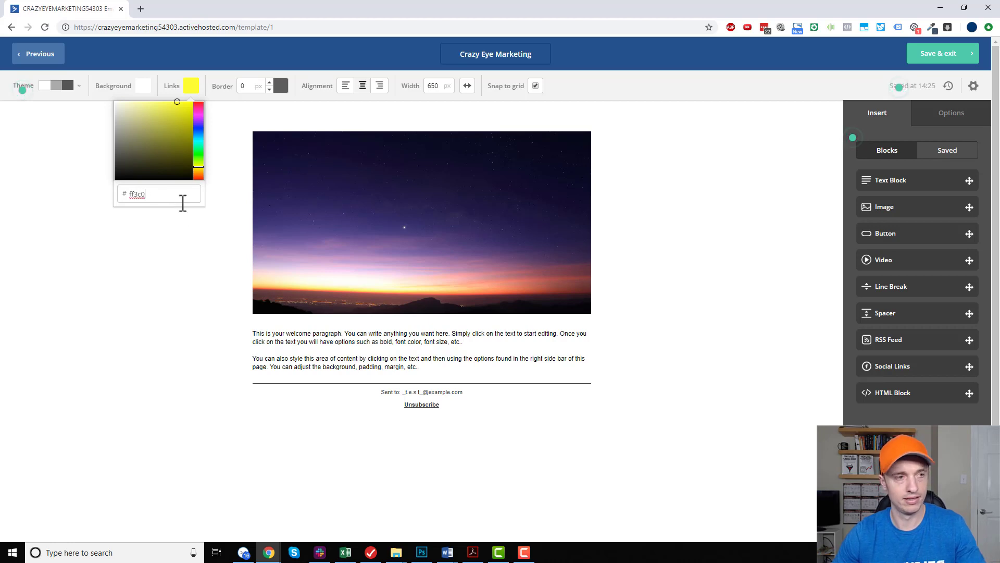
pyautogui.click(196, 241)
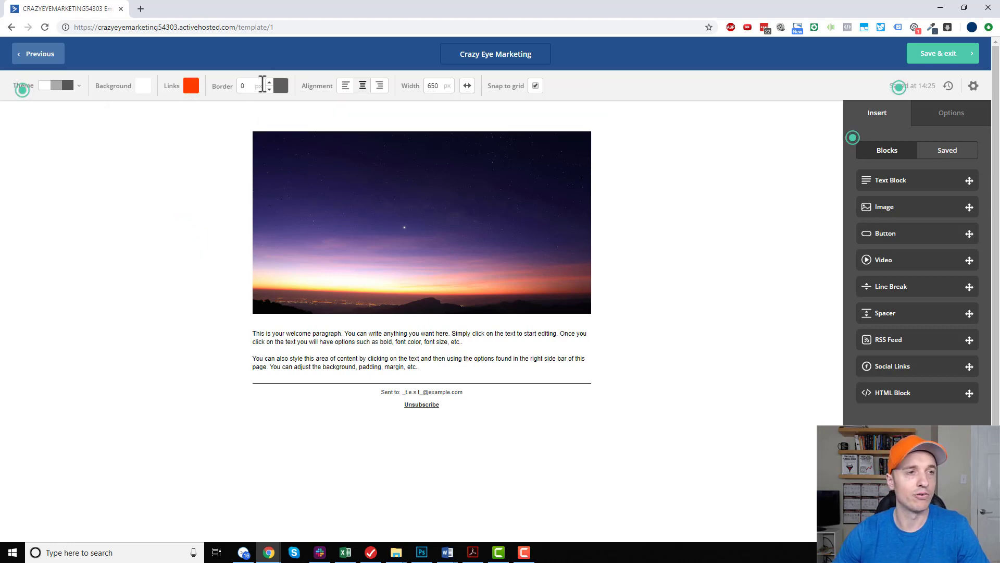
# Check the border colour choices and try left alignment for the template, then return it to centered.
pyautogui.click(269, 85)
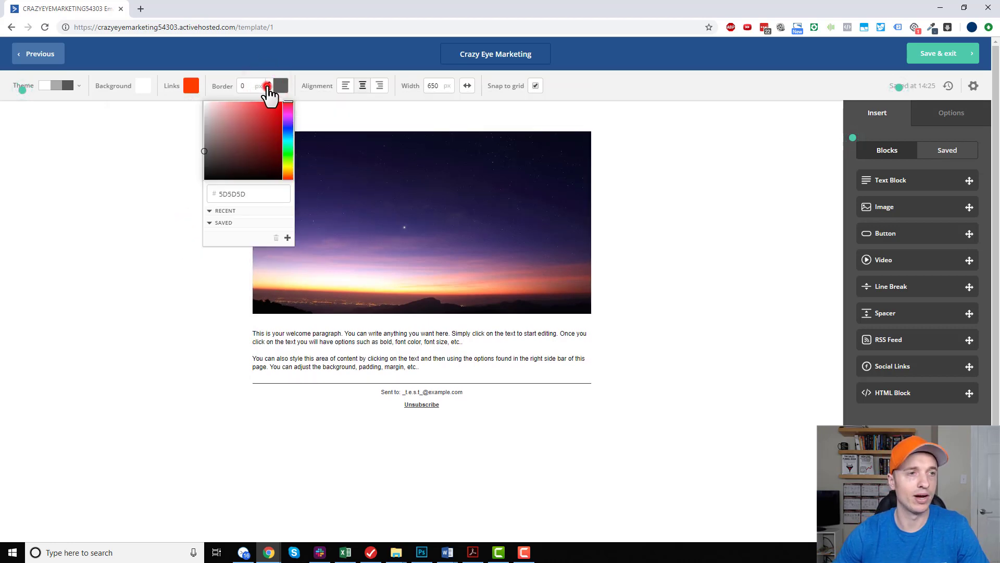
pyautogui.click(267, 86)
pyautogui.click(346, 86)
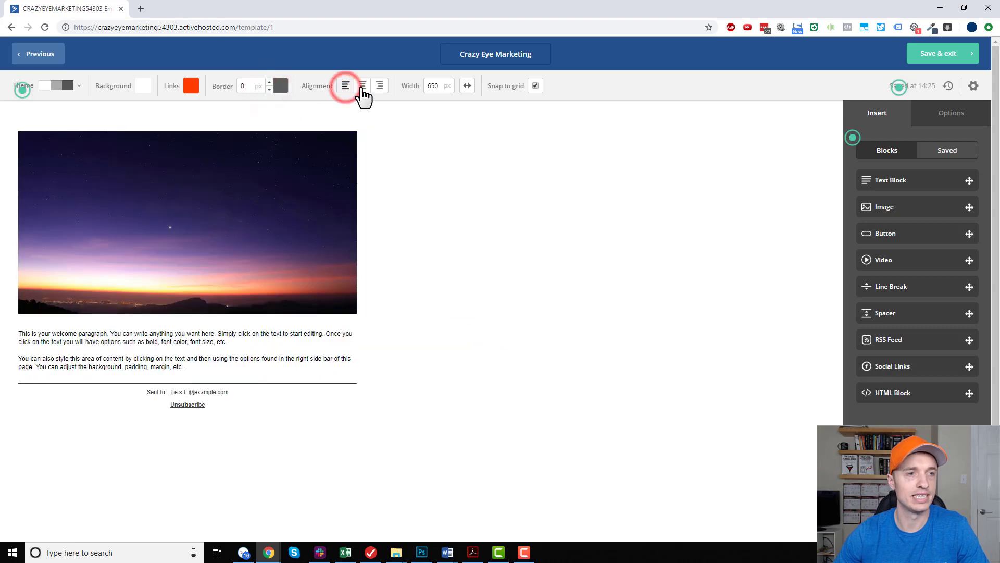
pyautogui.click(362, 86)
# Try the full window width lock and the snap-to-grid option, restoring both to their original settings.
pyautogui.click(467, 85)
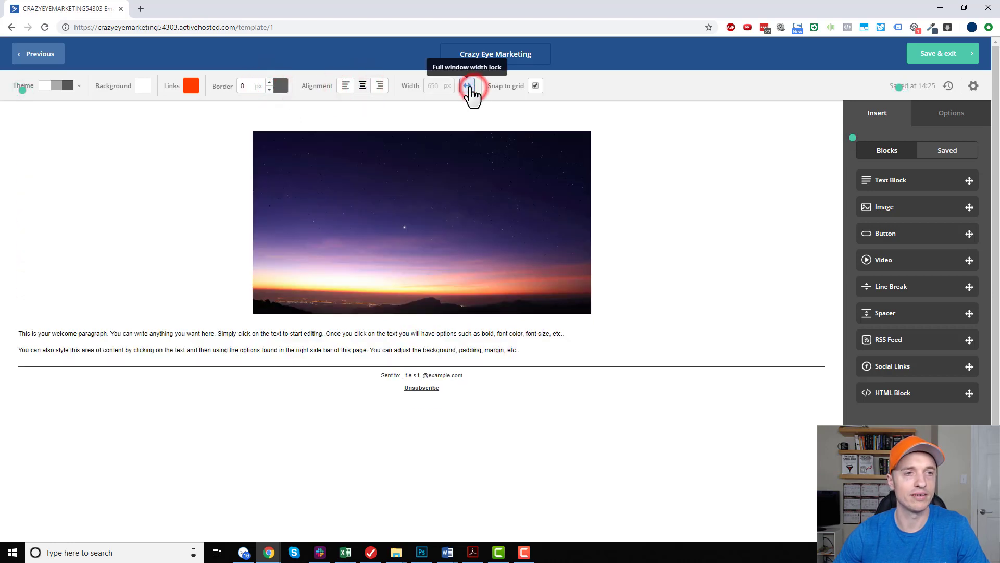
pyautogui.click(466, 88)
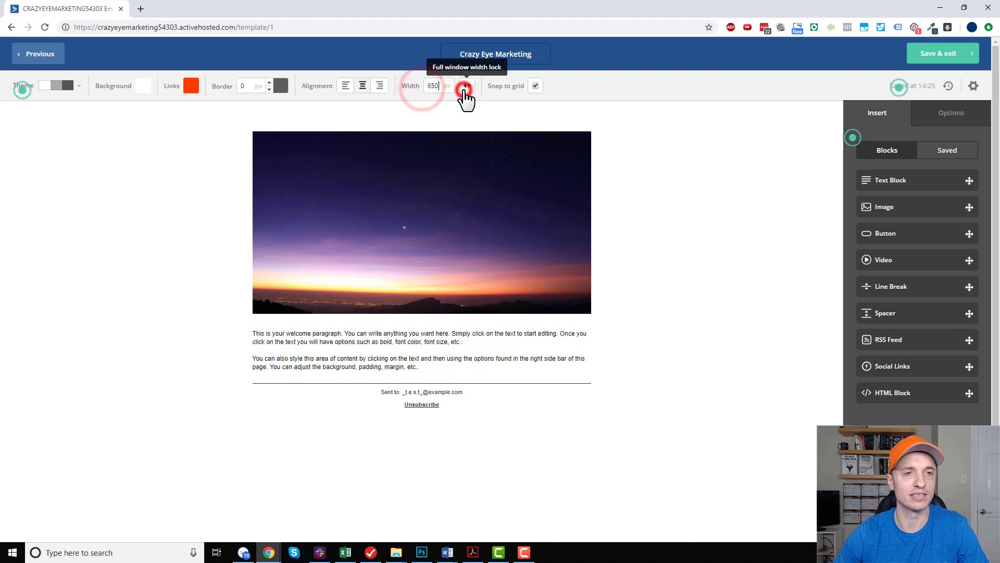
pyautogui.click(537, 87)
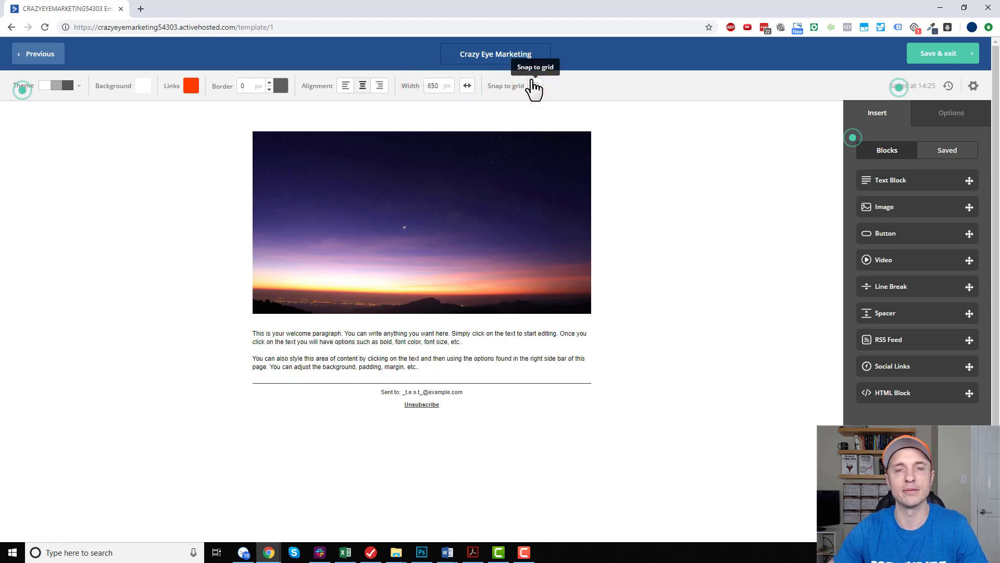
pyautogui.click(535, 86)
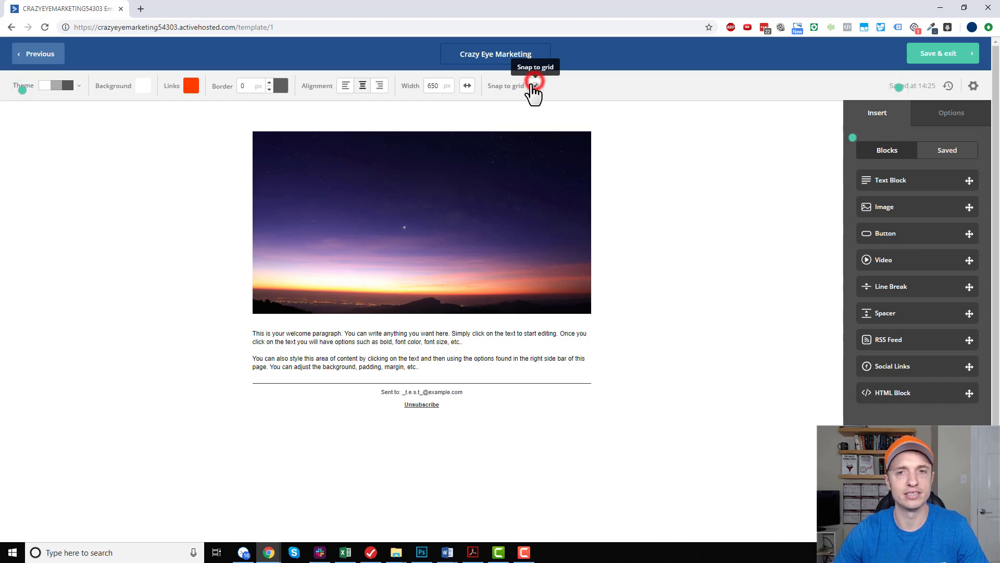
# Review the template's recent change history and its settings for name, mobile responsiveness, test email and preview.
pyautogui.click(950, 87)
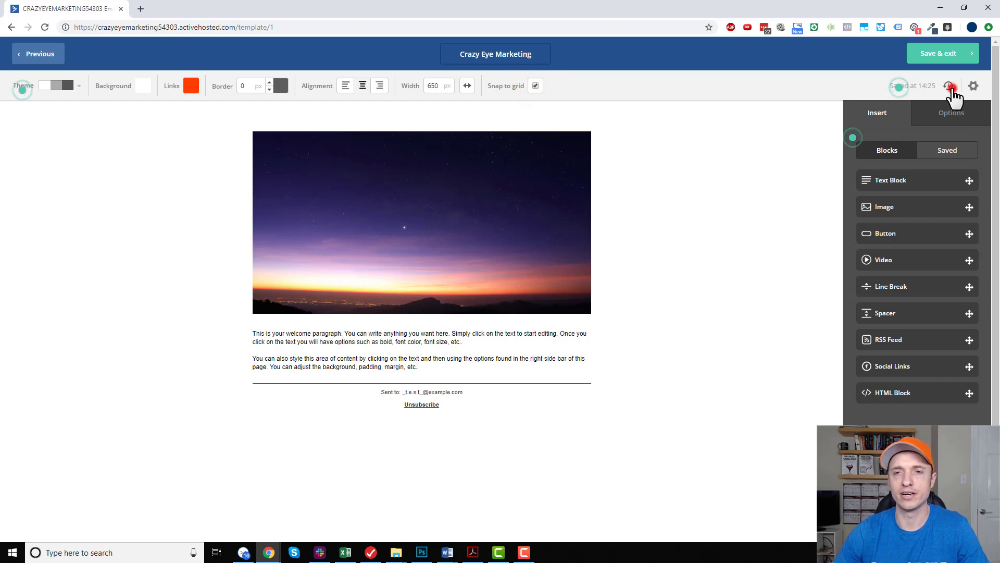
pyautogui.moveTo(906, 233)
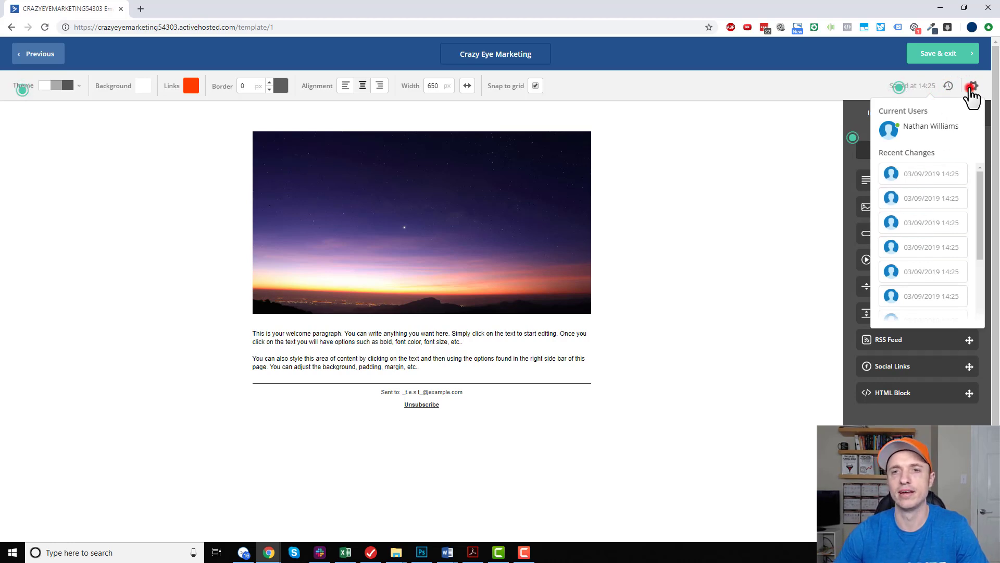
pyautogui.click(972, 87)
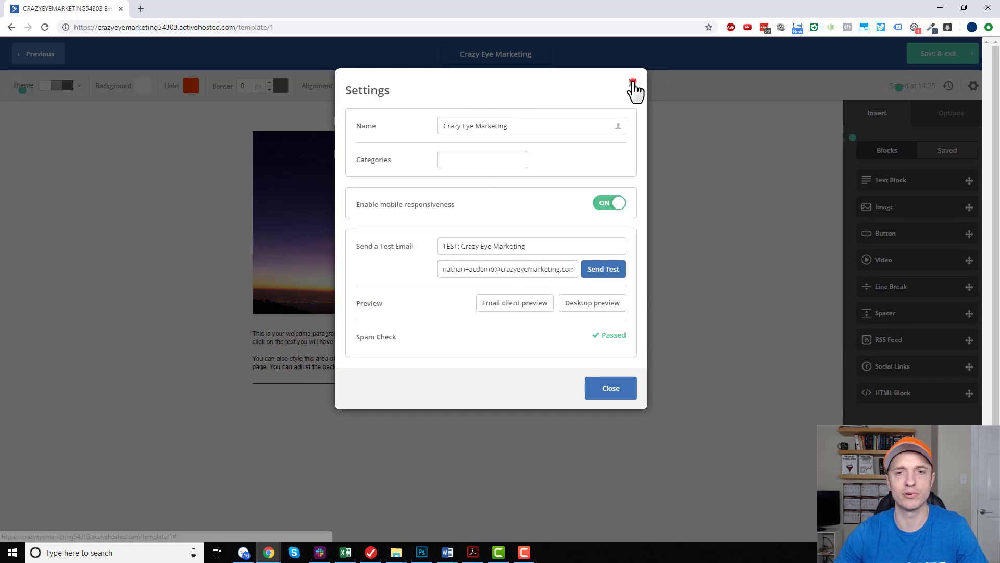
pyautogui.click(633, 84)
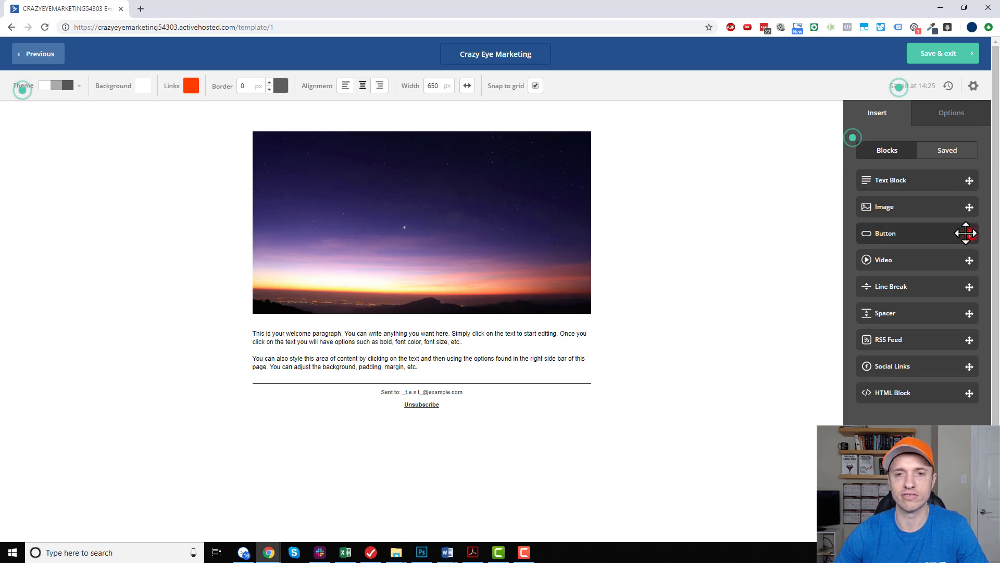
# Insert a button block below the header image and an image block beneath the button.
pyautogui.moveTo(967, 233); pyautogui.dragTo(487, 315)
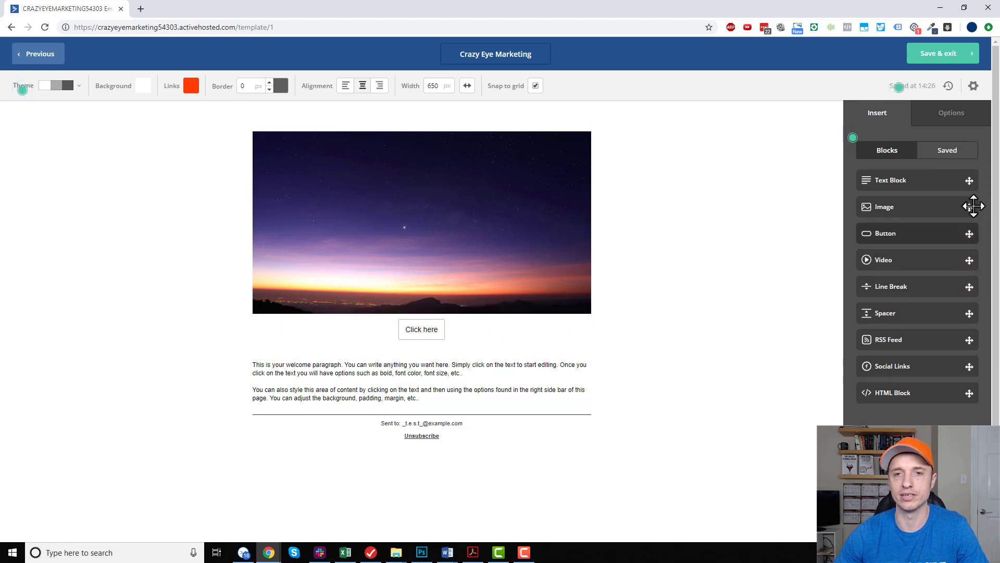
pyautogui.moveTo(973, 206); pyautogui.dragTo(471, 347)
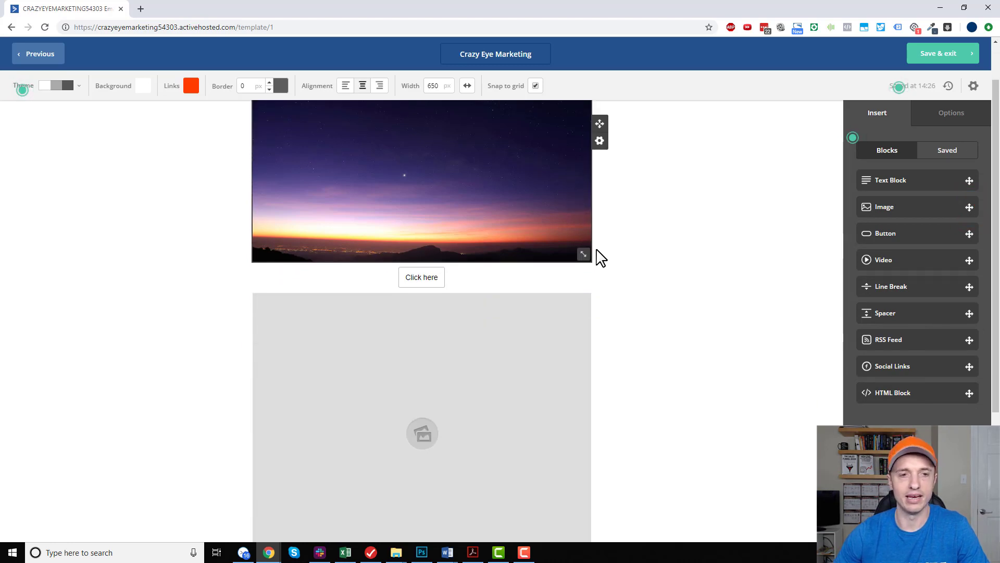
# Look through the header image's options and set its block background colour to DE3C3C.
pyautogui.click(544, 186)
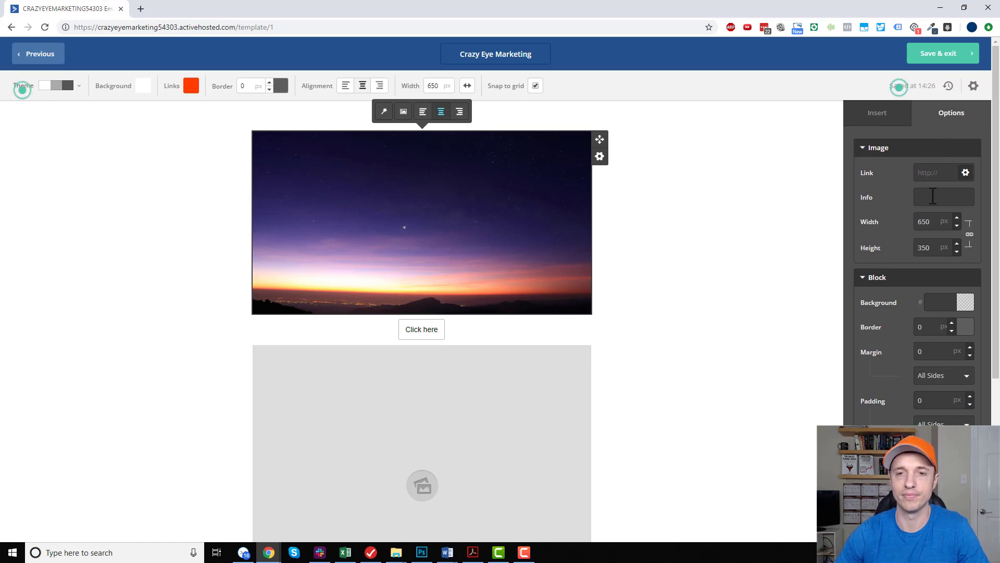
pyautogui.click(933, 196)
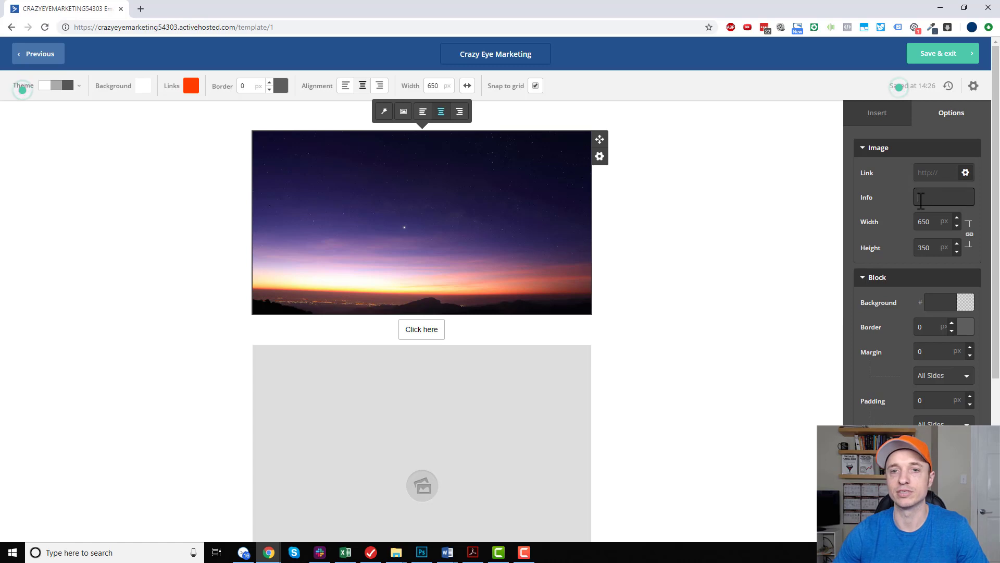
pyautogui.scroll(-1, 928, 168)
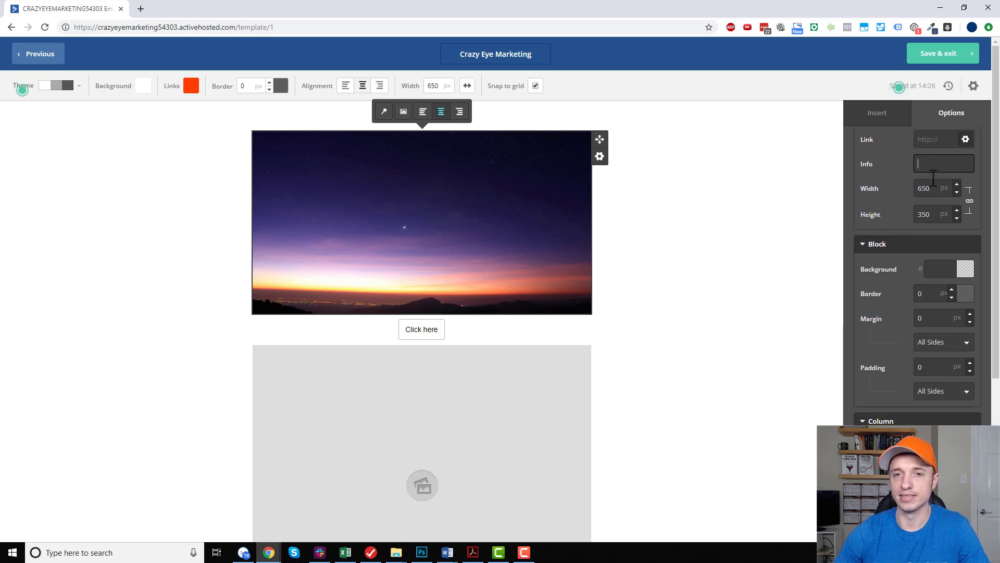
pyautogui.scroll(-1, 948, 286)
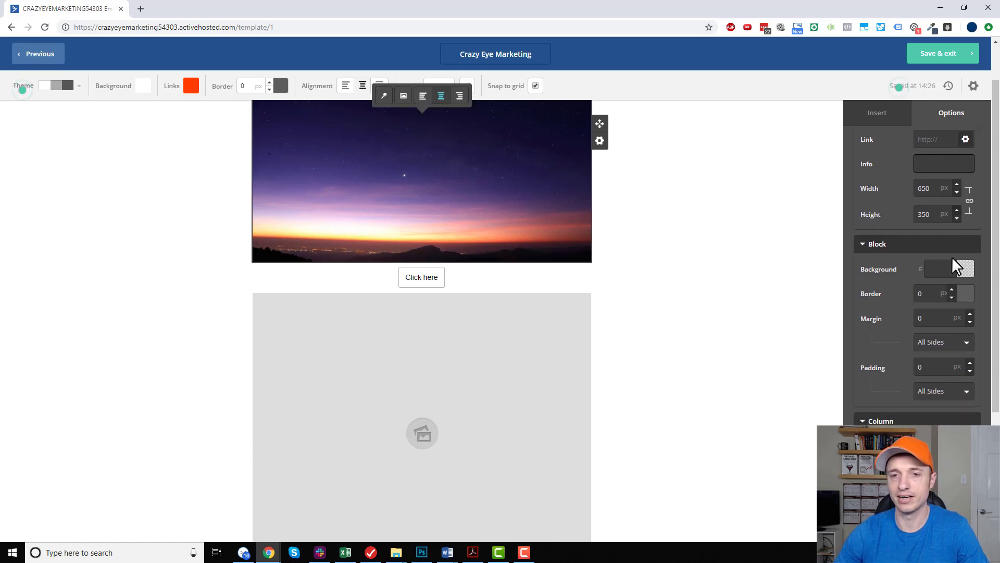
pyautogui.click(965, 269)
pyautogui.click(942, 293)
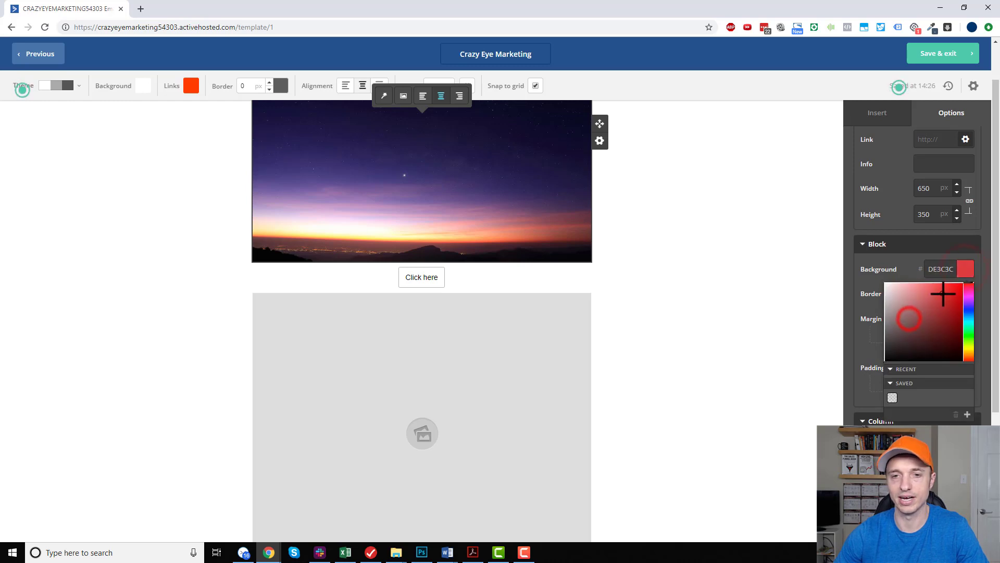
pyautogui.click(688, 204)
pyautogui.scroll(1, 475, 192)
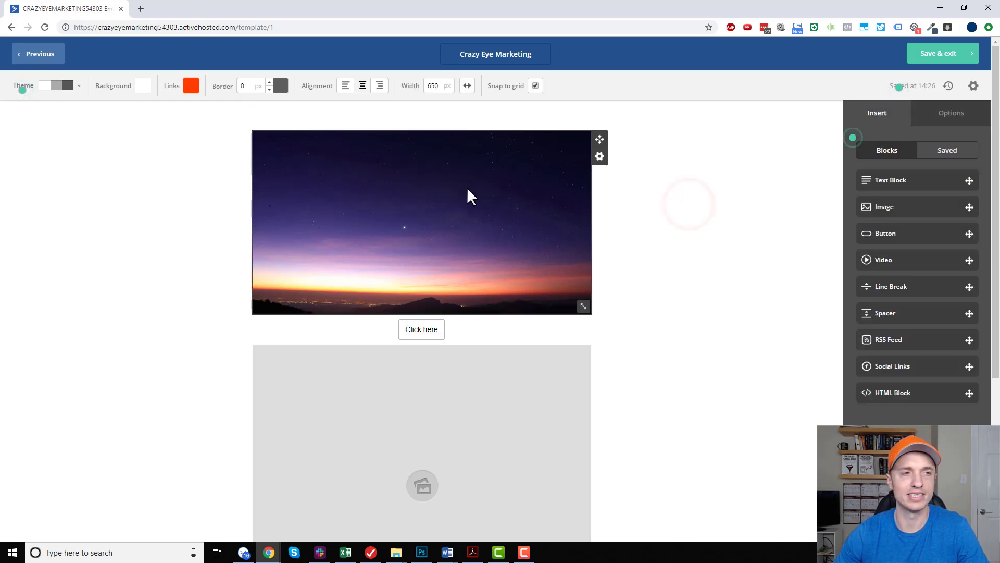
pyautogui.click(475, 196)
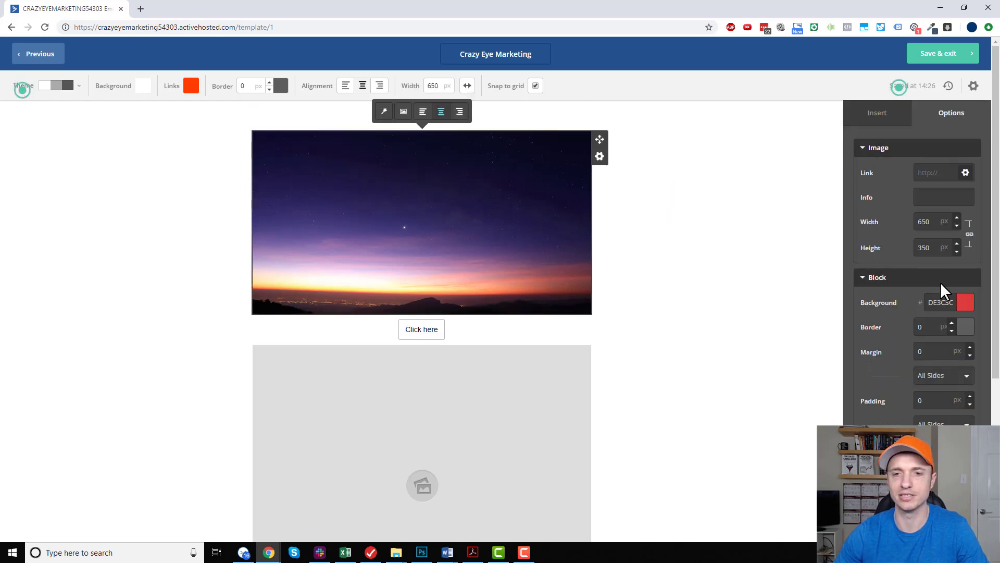
# Set the button block's background to the recently used red, DE3C3C.
pyautogui.click(533, 331)
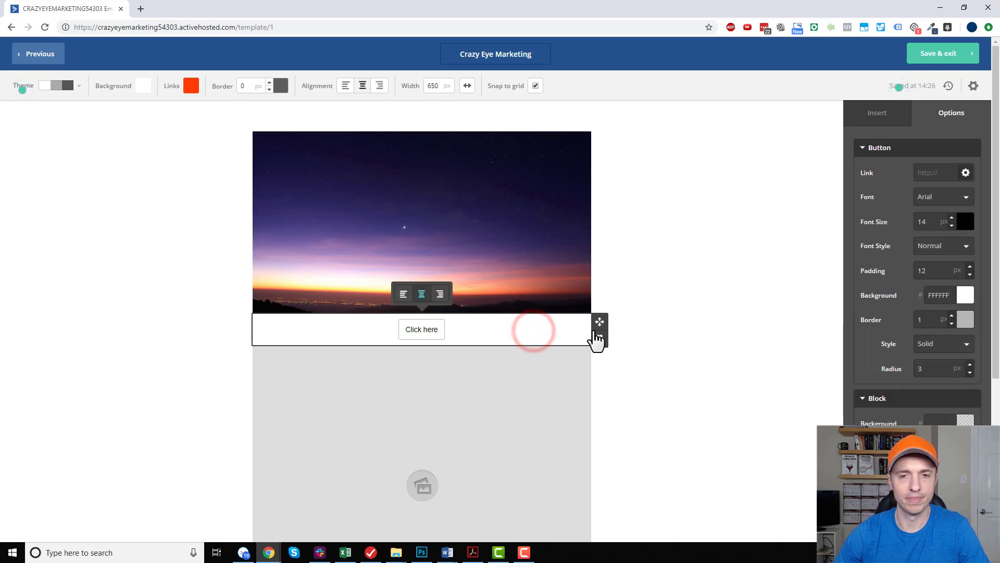
pyautogui.scroll(-1, 918, 304)
pyautogui.scroll(-3, 918, 304)
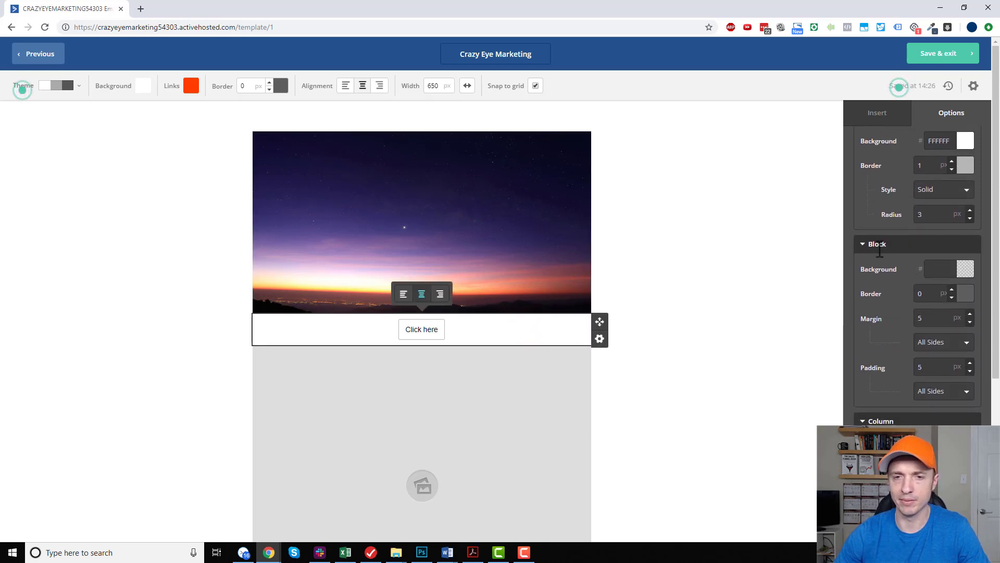
pyautogui.click(962, 269)
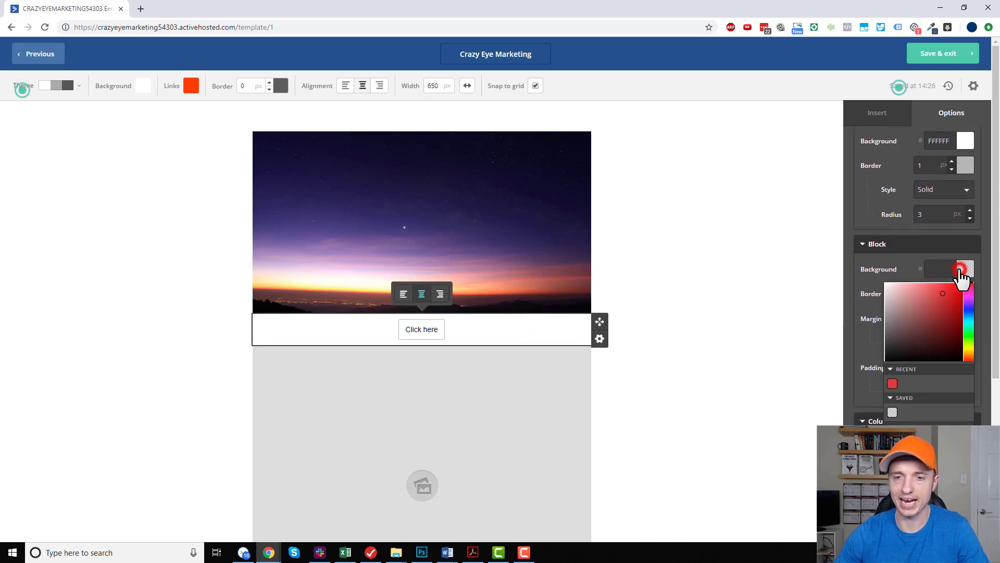
pyautogui.click(892, 385)
pyautogui.click(713, 320)
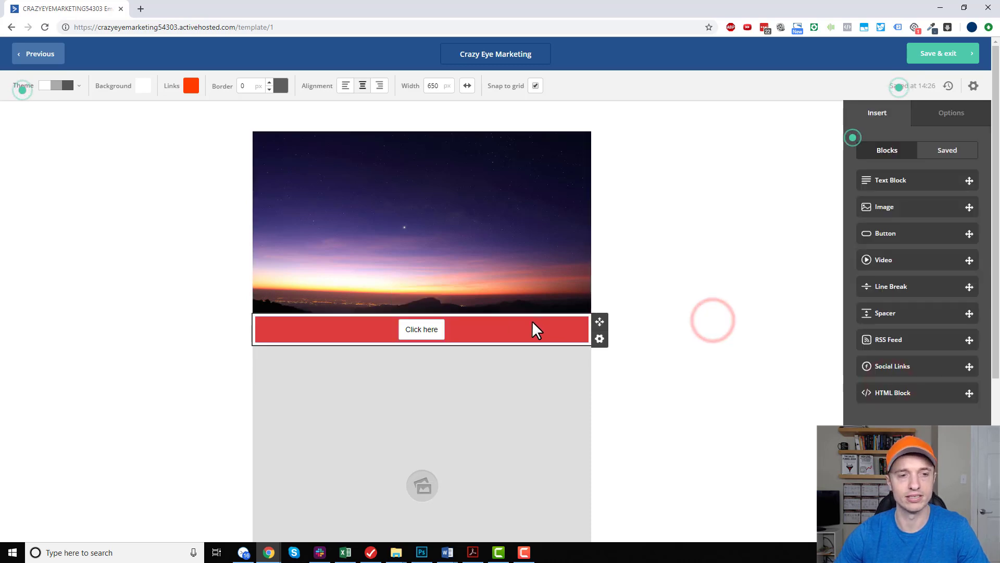
# Look at the image picker for the empty image block, close it, and review the header image's block options.
pyautogui.click(531, 417)
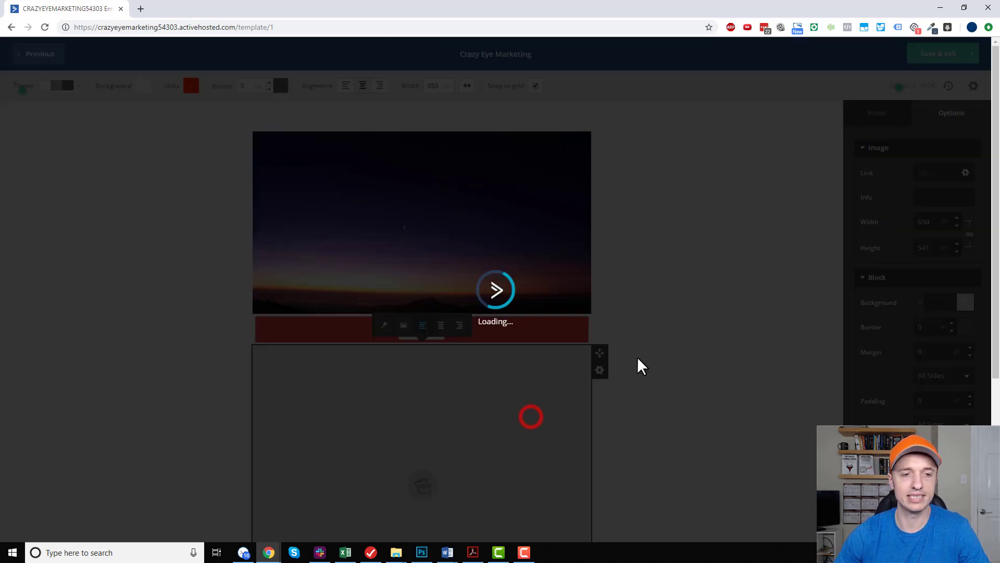
pyautogui.click(685, 79)
pyautogui.click(511, 183)
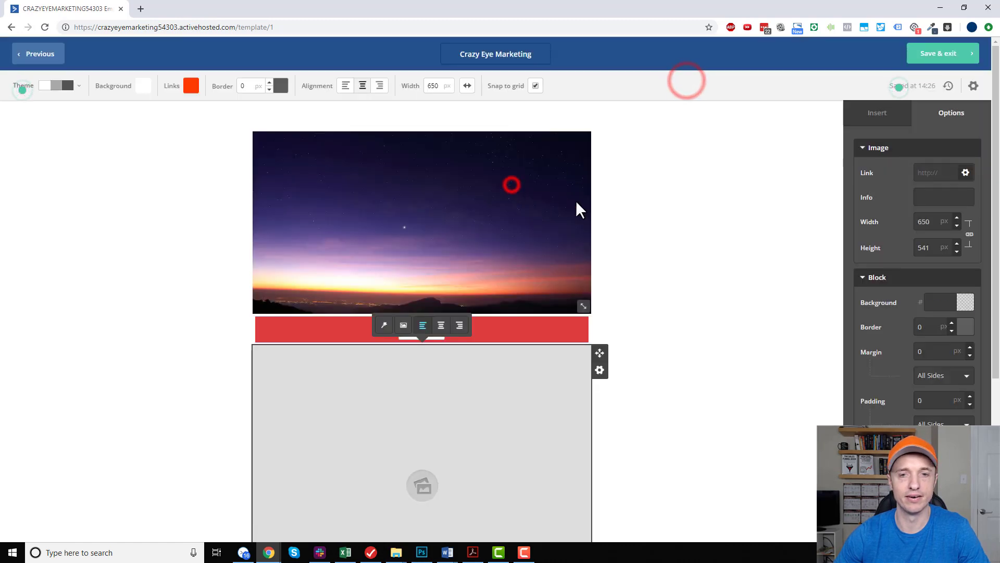
pyautogui.scroll(-1, 943, 257)
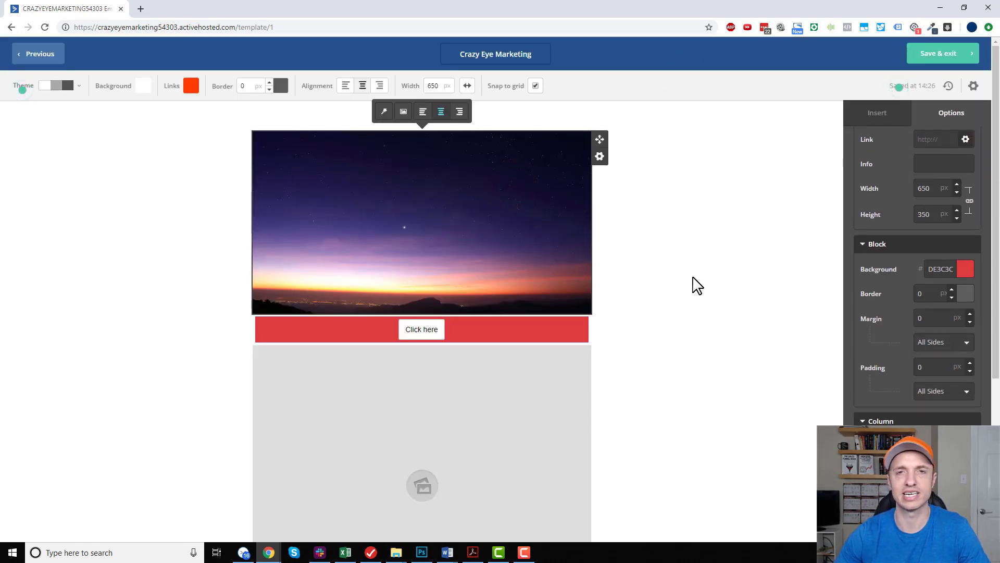
pyautogui.click(706, 301)
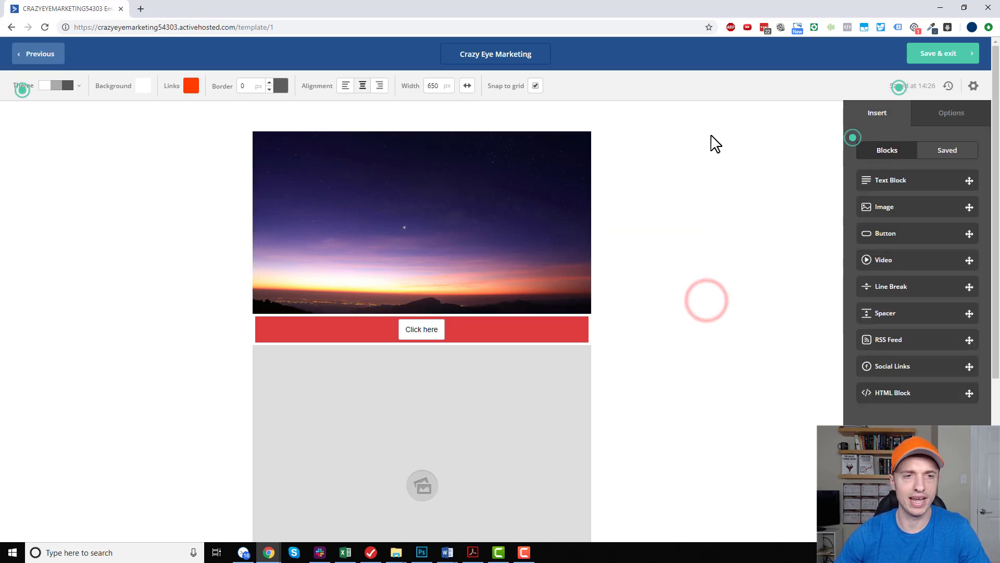
# Delete the header image, the button block and the empty image block from the template.
pyautogui.click(600, 156)
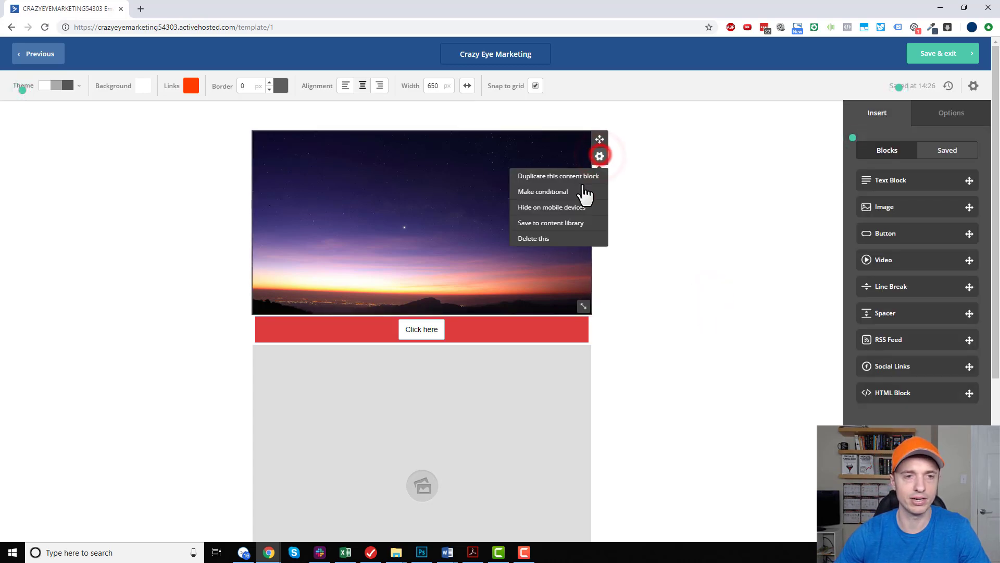
pyautogui.click(584, 240)
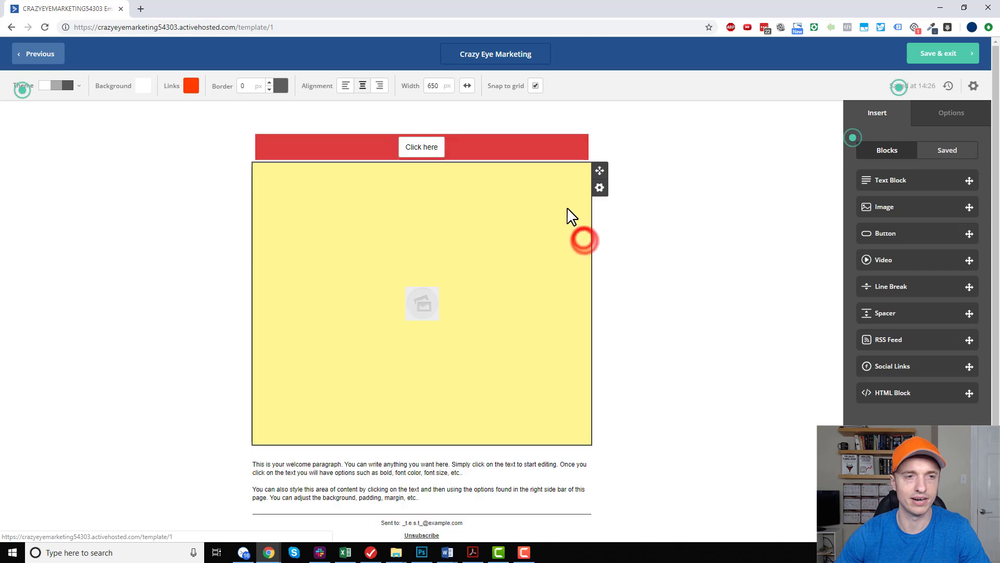
pyautogui.click(600, 156)
pyautogui.click(543, 238)
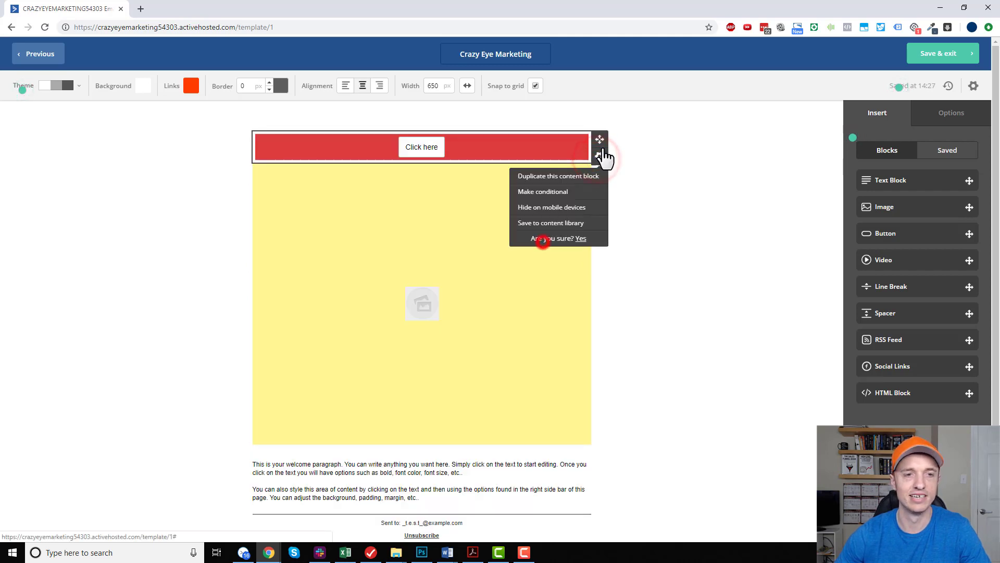
pyautogui.click(583, 239)
pyautogui.click(600, 156)
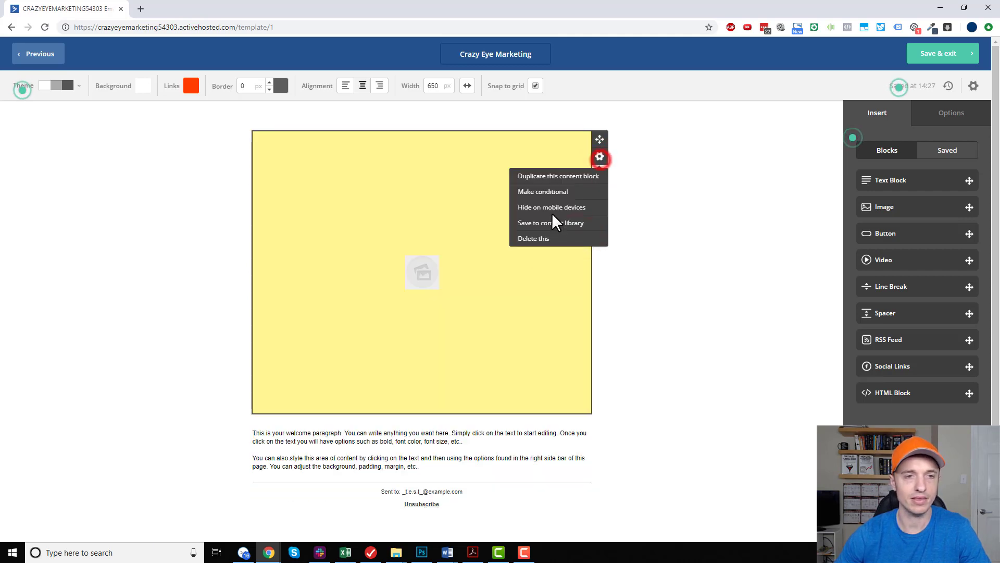
pyautogui.click(552, 238)
pyautogui.click(583, 240)
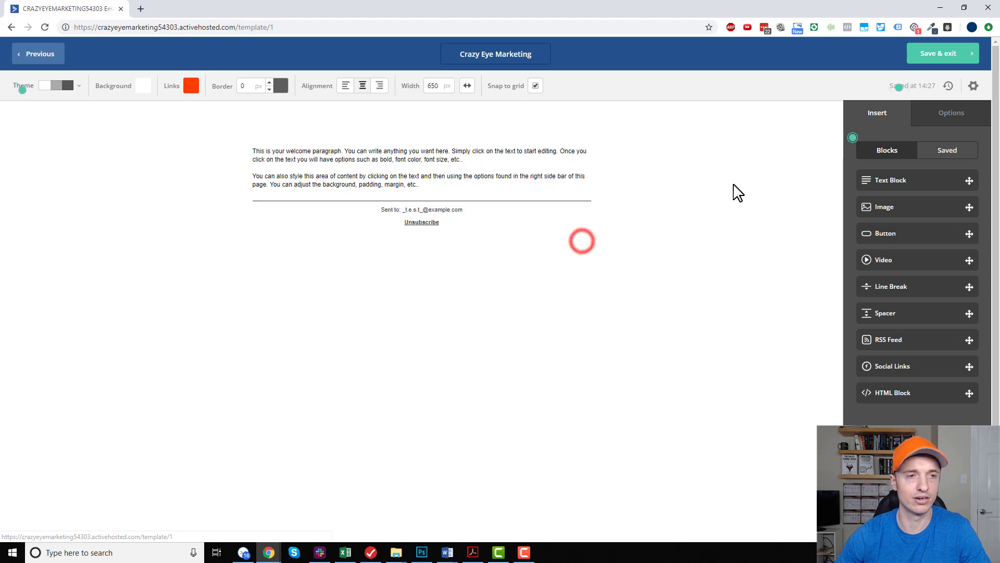
# Insert an image block above the welcome text and fill it with the newly uploaded logo_retina_-_orange image.
pyautogui.moveTo(930, 208); pyautogui.dragTo(463, 132)
pyautogui.click(480, 260)
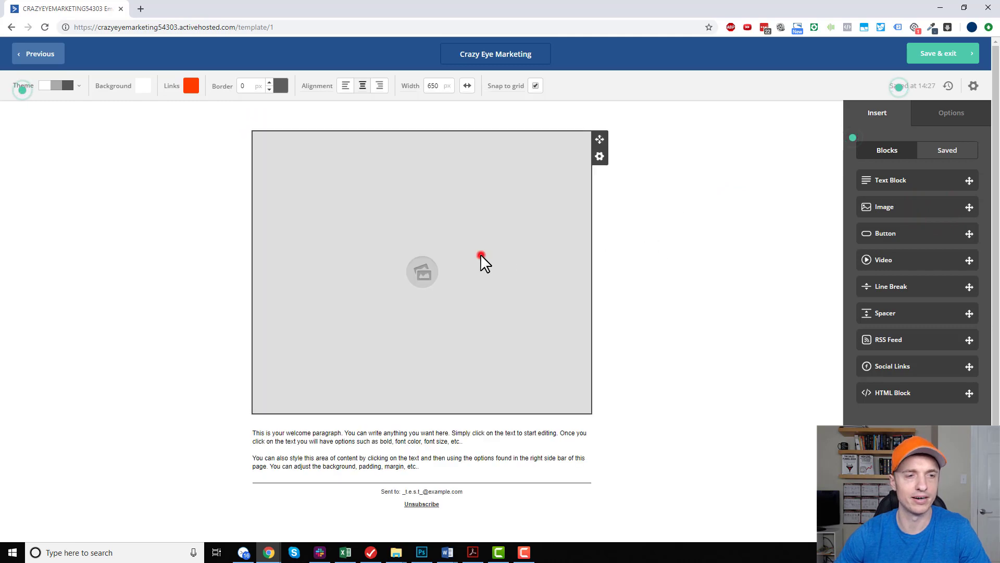
pyautogui.click(651, 120)
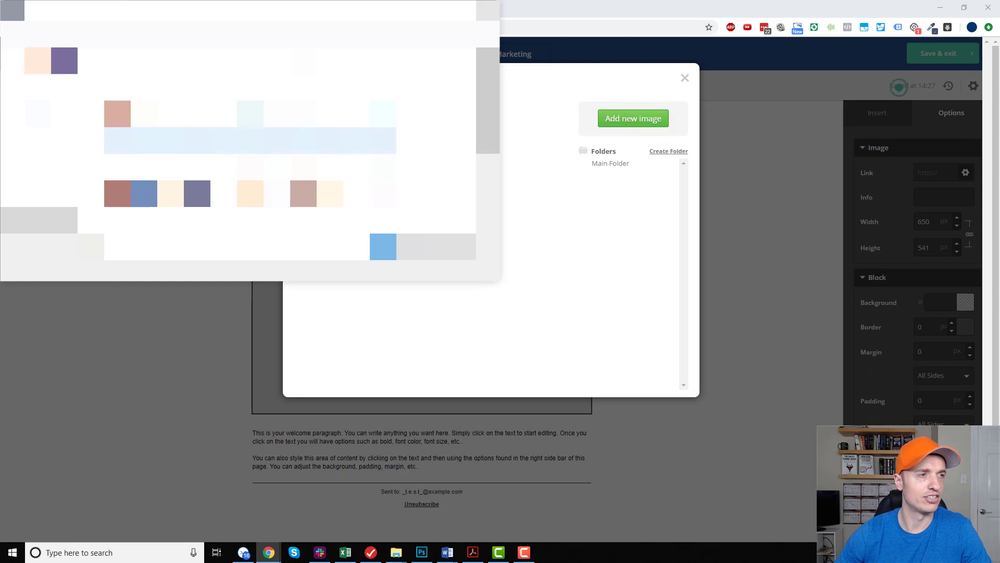
pyautogui.click(464, 266)
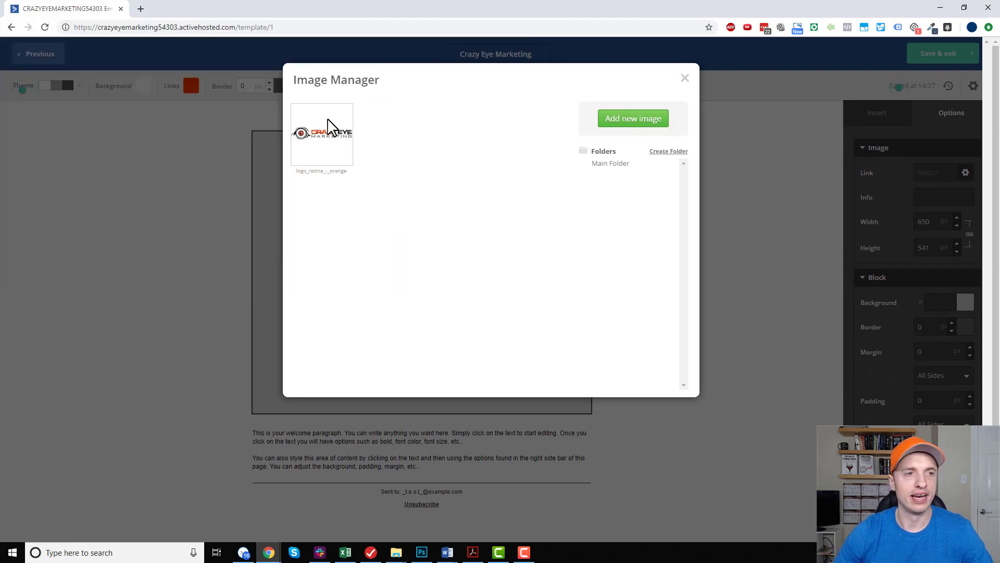
pyautogui.click(323, 128)
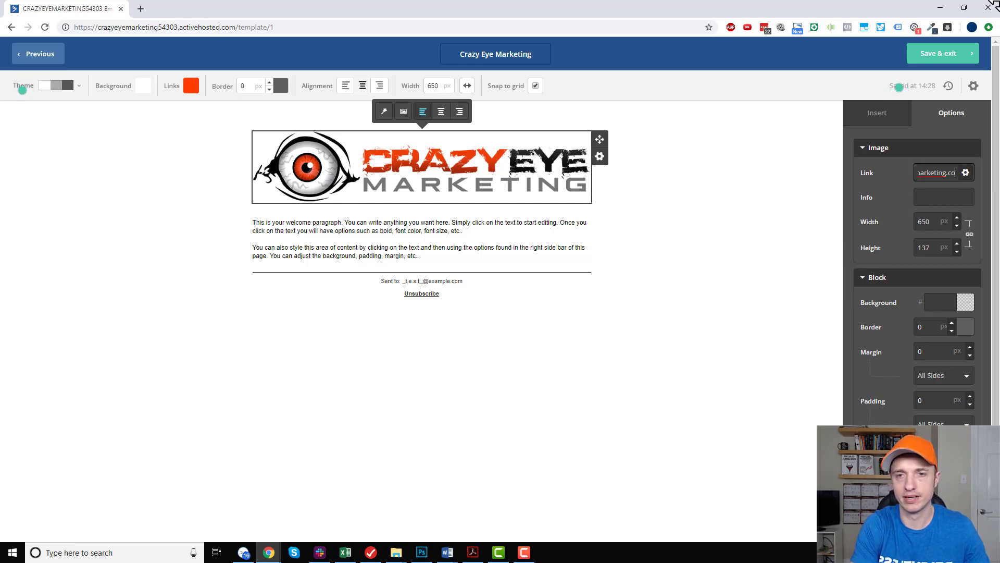
# Set the logo's info text to "Crazy Eye Marketing" and its height to 80 px, keeping the proportions.
pyautogui.click(944, 197)
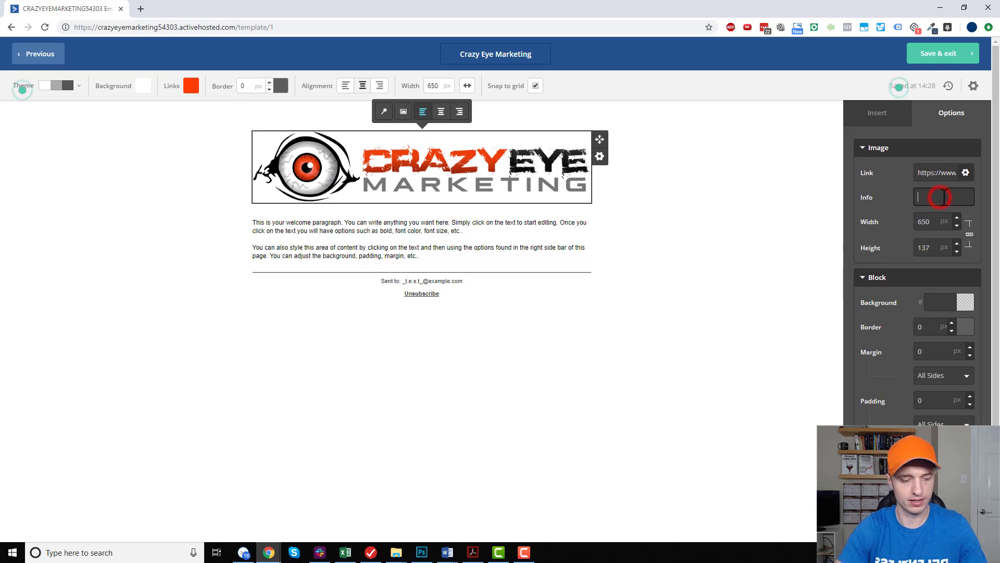
pyautogui.write('Crazy Eye Marketing')
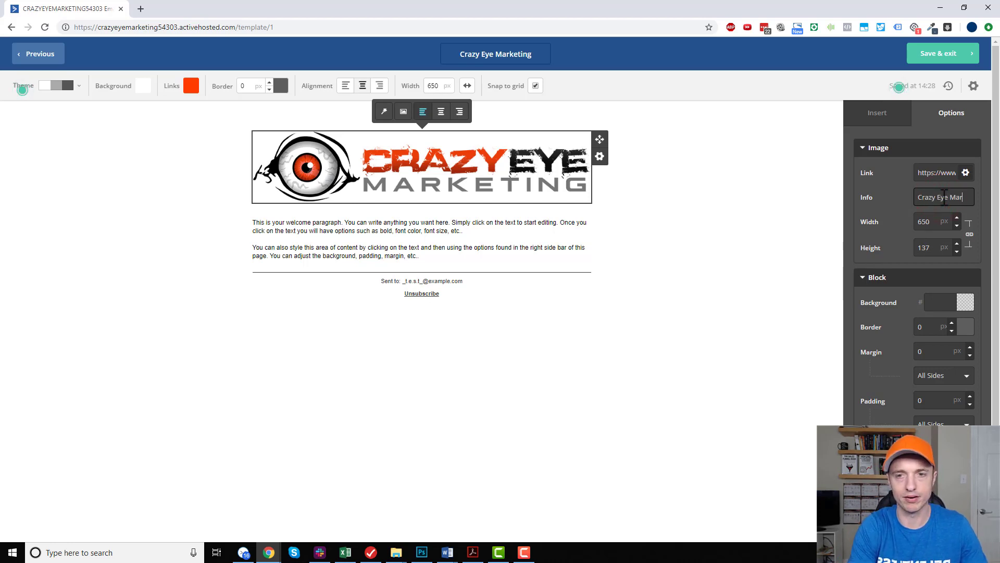
pyautogui.doubleClick(923, 248)
pyautogui.write('80')
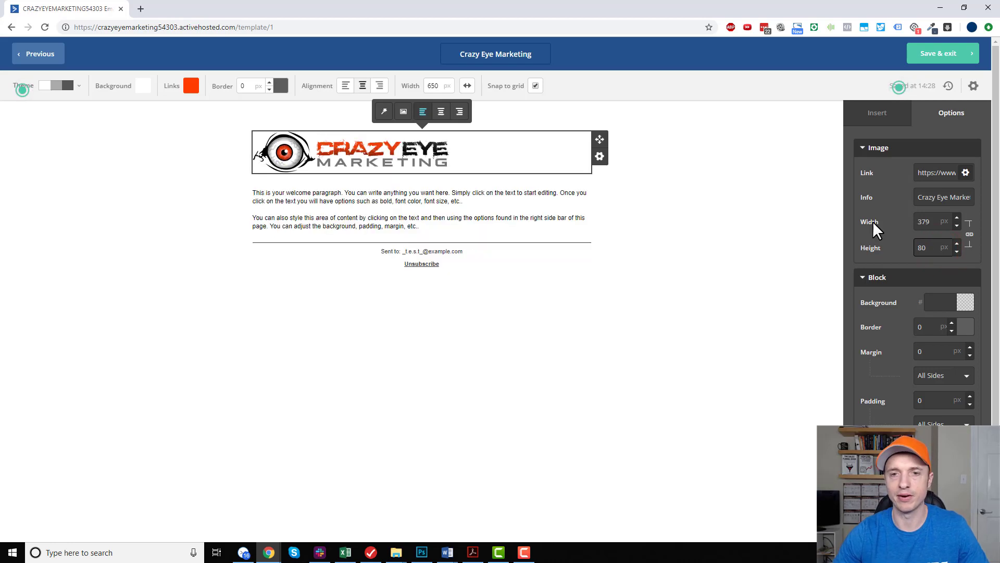
pyautogui.click(720, 252)
# Centre the logo in its block and set the block's padding to 5 px on all sides.
pyautogui.click(346, 144)
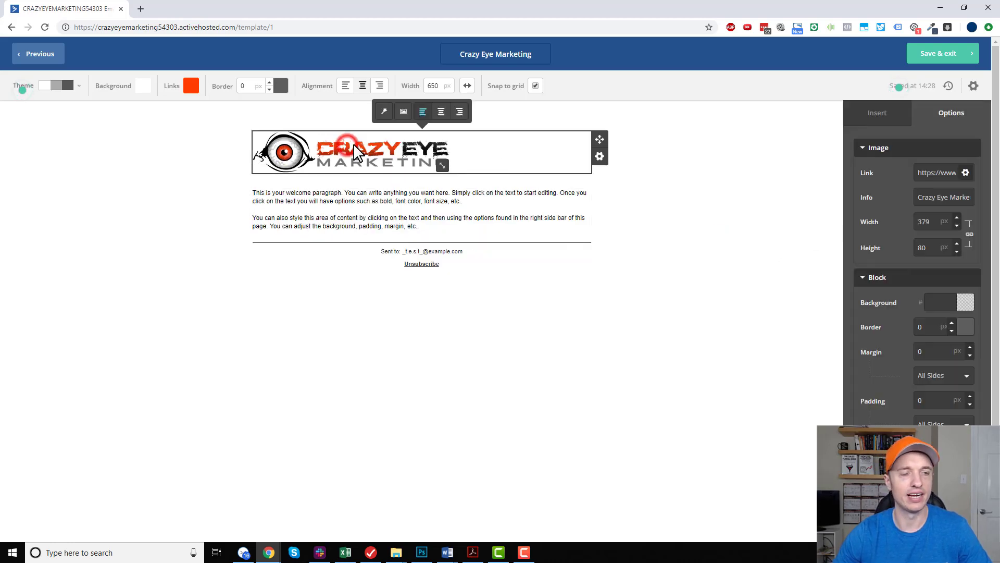
pyautogui.click(443, 112)
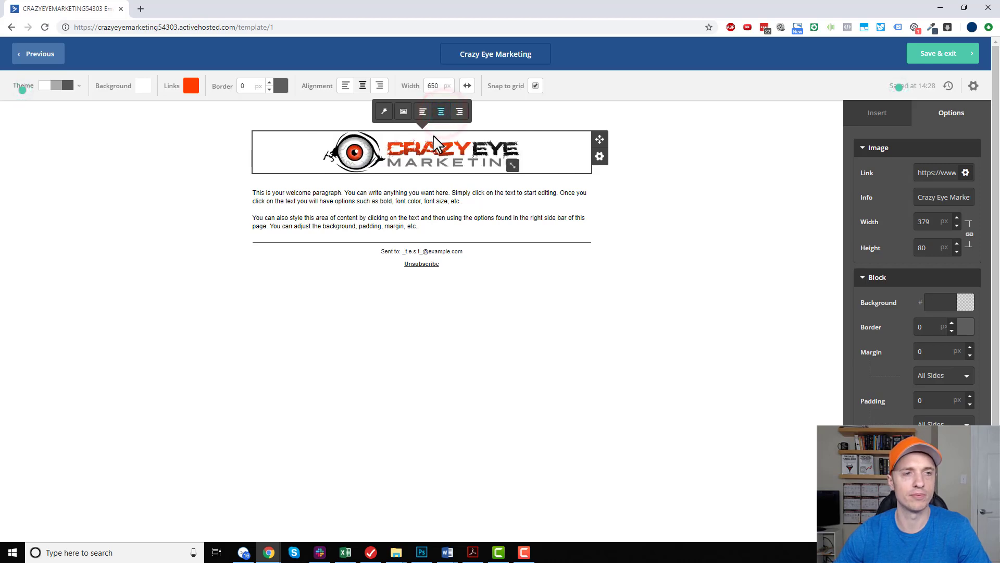
pyautogui.click(617, 195)
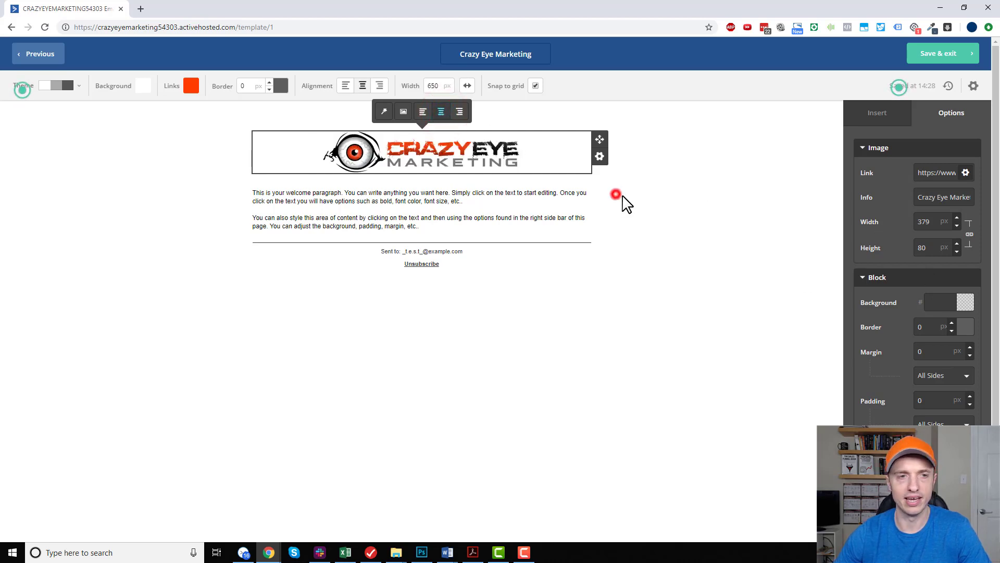
pyautogui.click(404, 154)
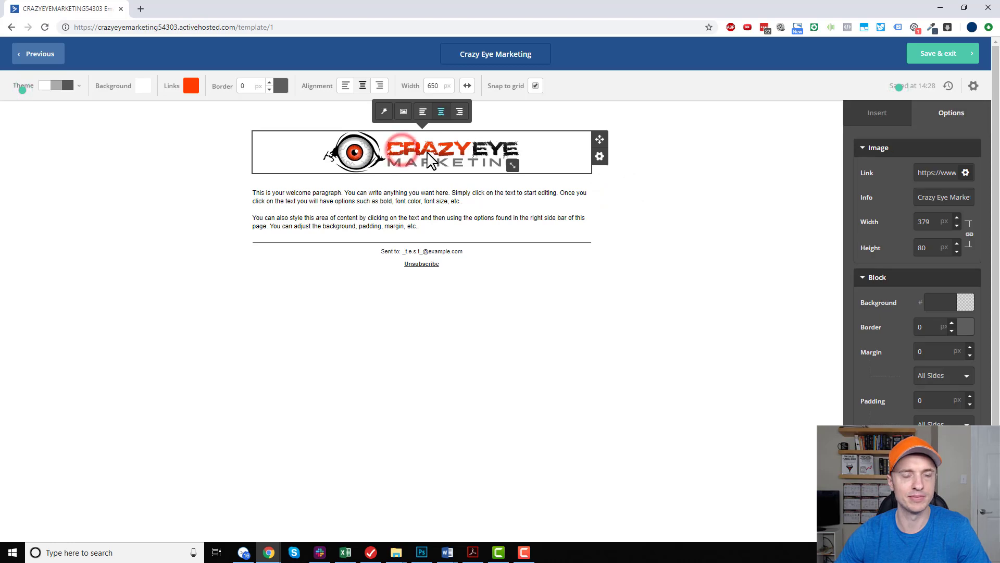
pyautogui.doubleClick(931, 406)
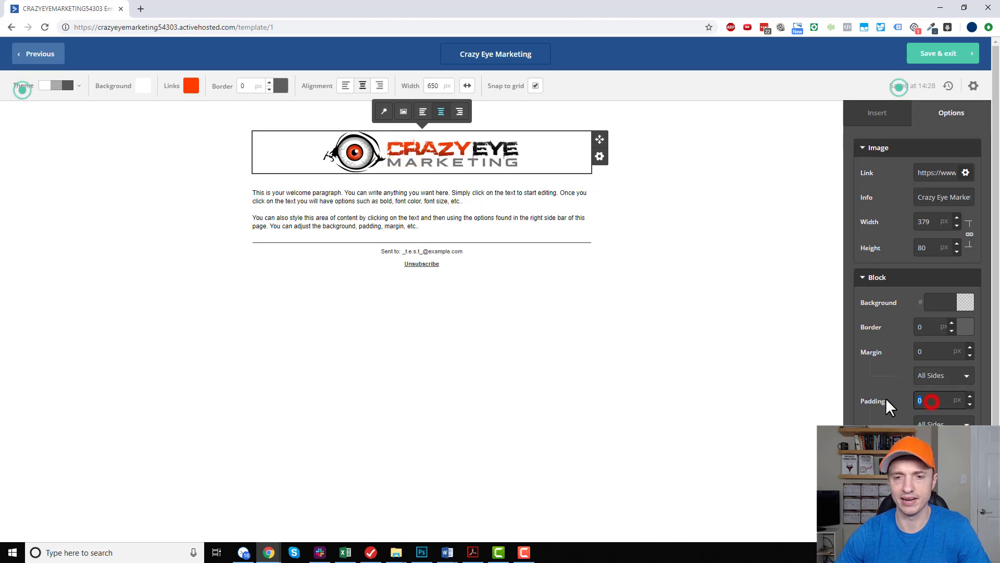
pyautogui.write('5')
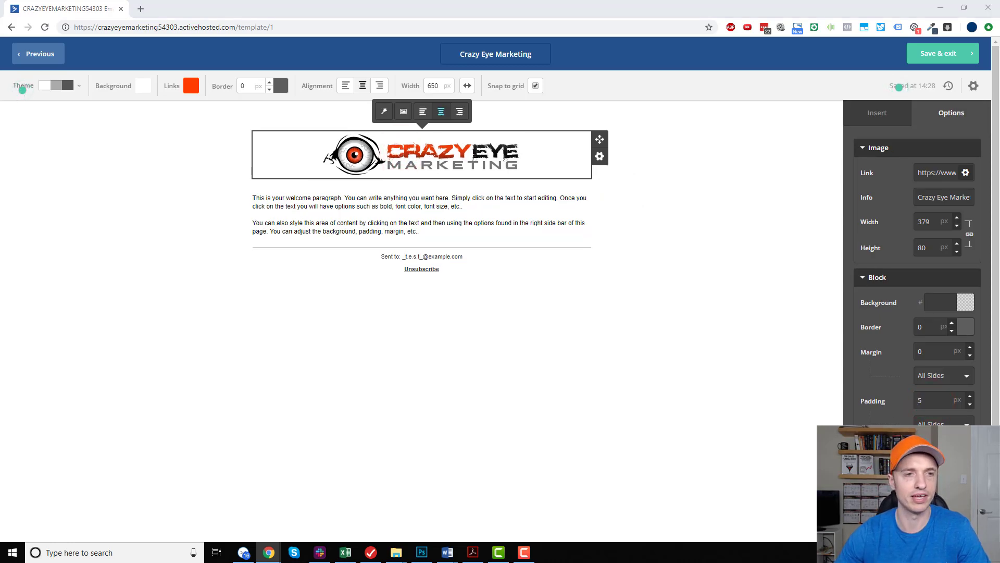
pyautogui.click(700, 192)
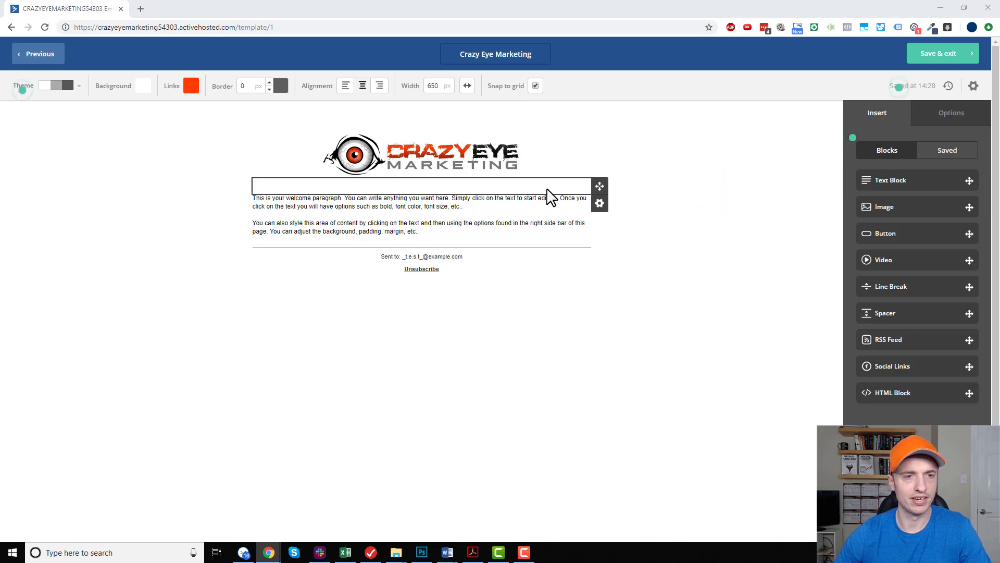
# Delete the empty block between the logo and the welcome paragraph.
pyautogui.click(601, 205)
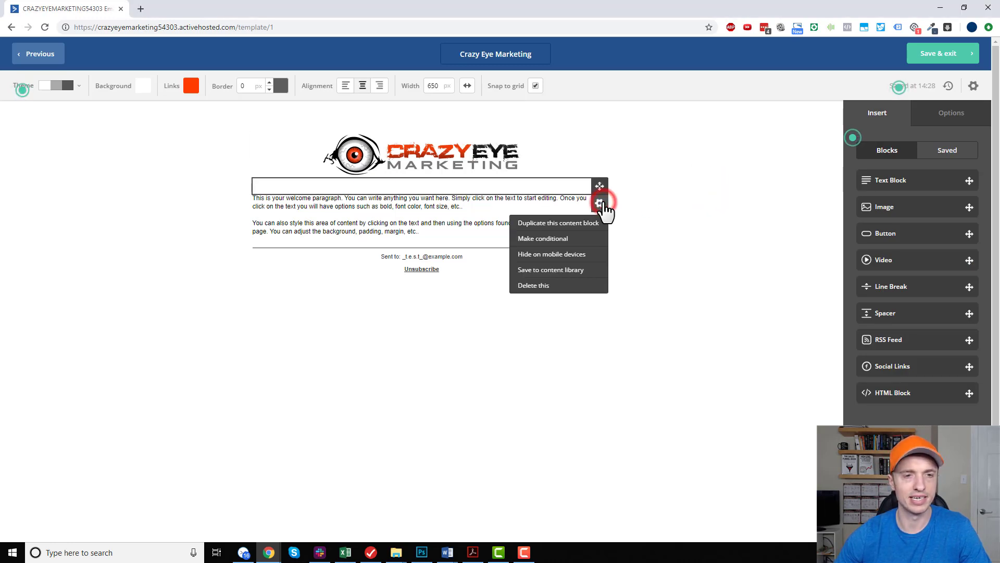
pyautogui.click(533, 287)
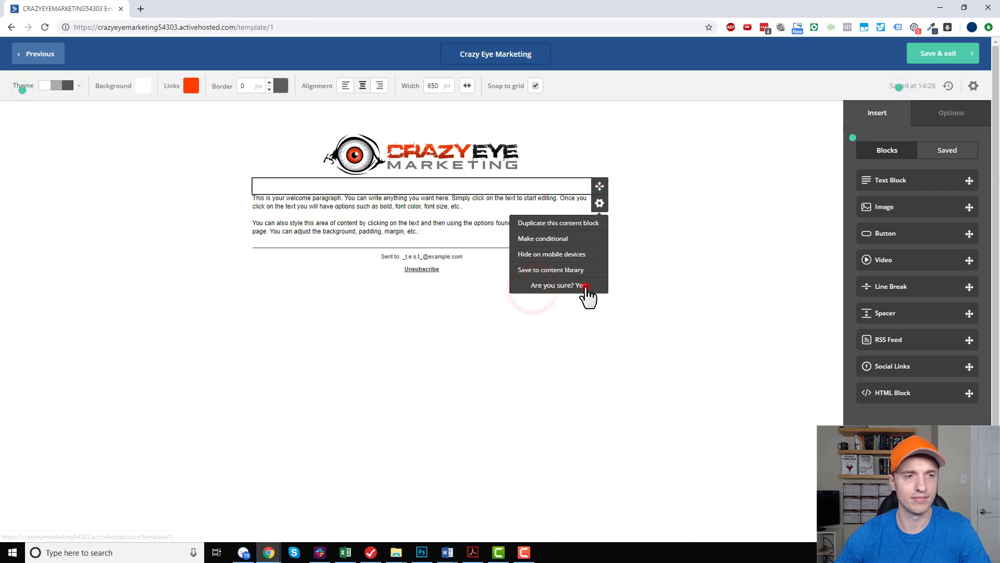
pyautogui.click(586, 287)
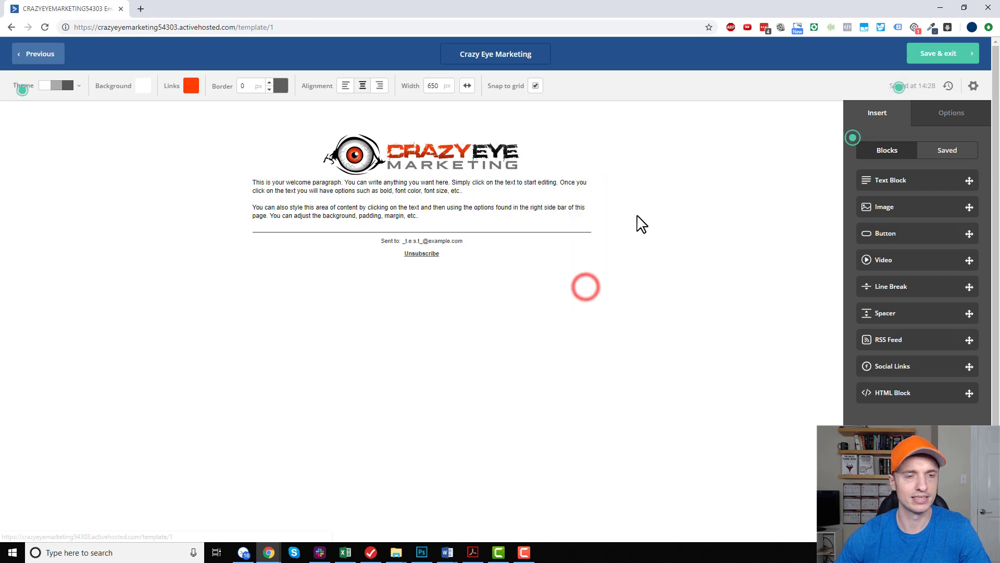
# Format all of the welcome block's text in Arial at 16 px.
pyautogui.click(519, 194)
pyautogui.hotkey('ctrl', 'a')
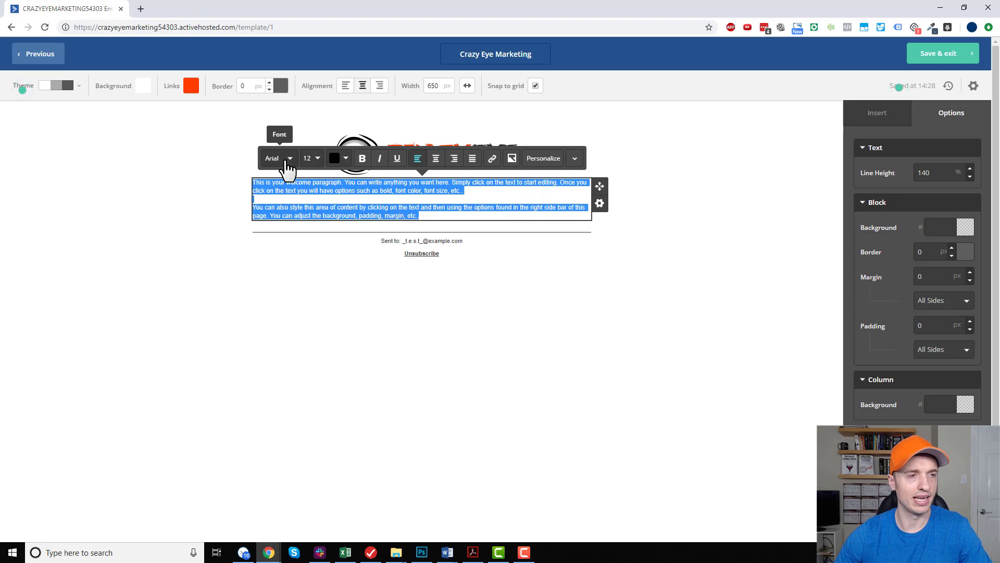
pyautogui.click(289, 161)
pyautogui.scroll(-3, 286, 214)
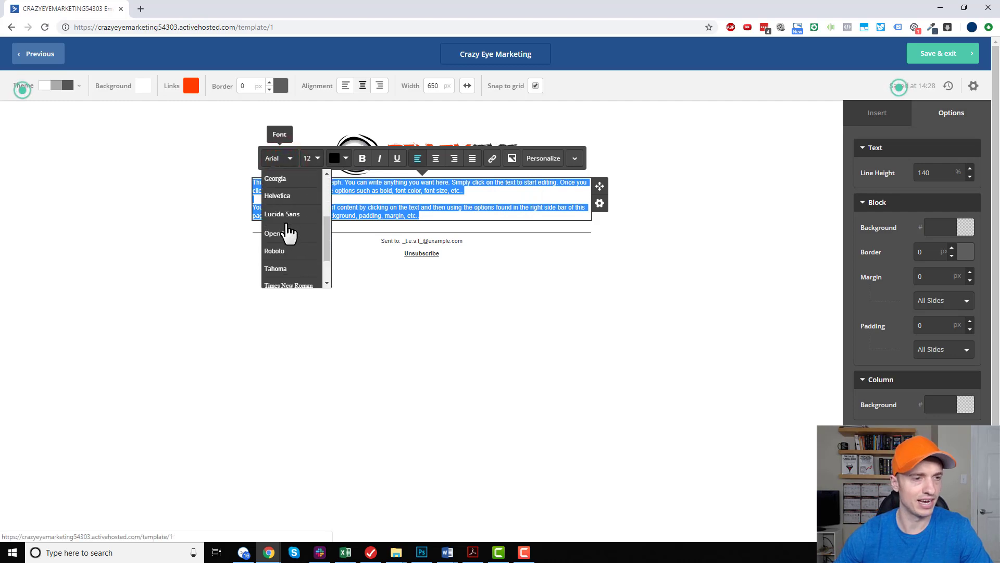
pyautogui.scroll(2, 286, 225)
pyautogui.click(282, 177)
pyautogui.click(312, 158)
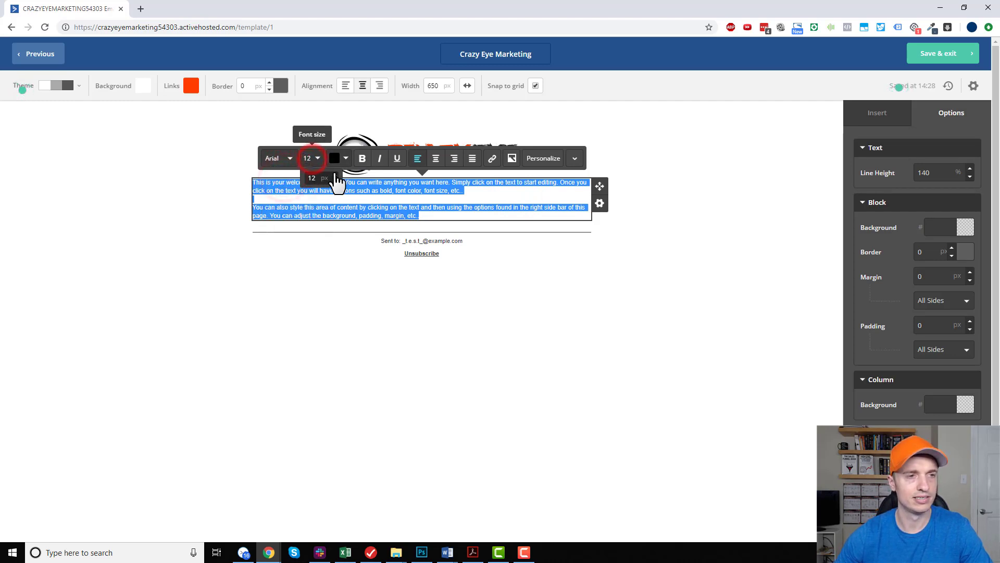
pyautogui.click(335, 175)
pyautogui.click(335, 174)
pyautogui.click(335, 175)
pyautogui.click(335, 175)
pyautogui.click(346, 159)
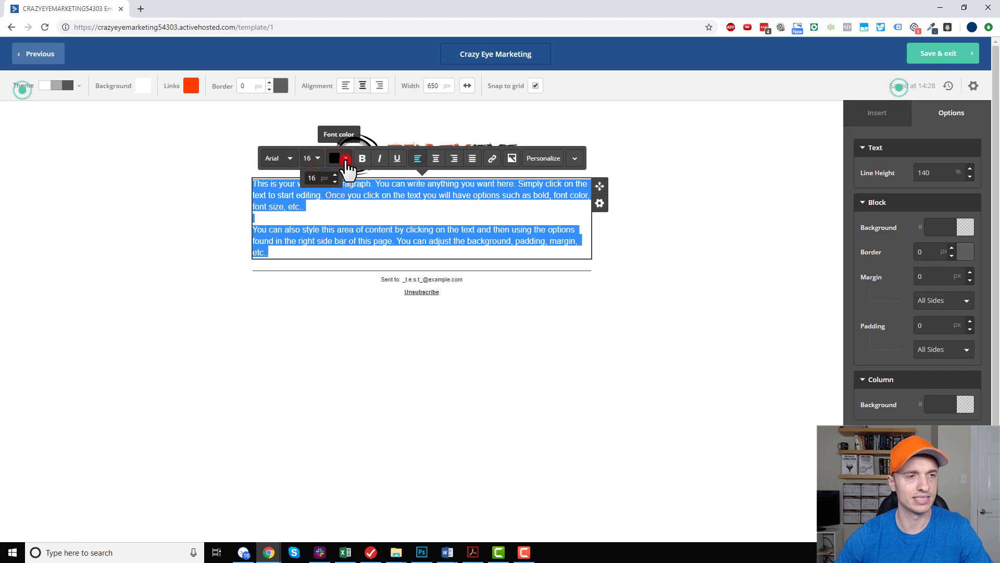
pyautogui.click(363, 173)
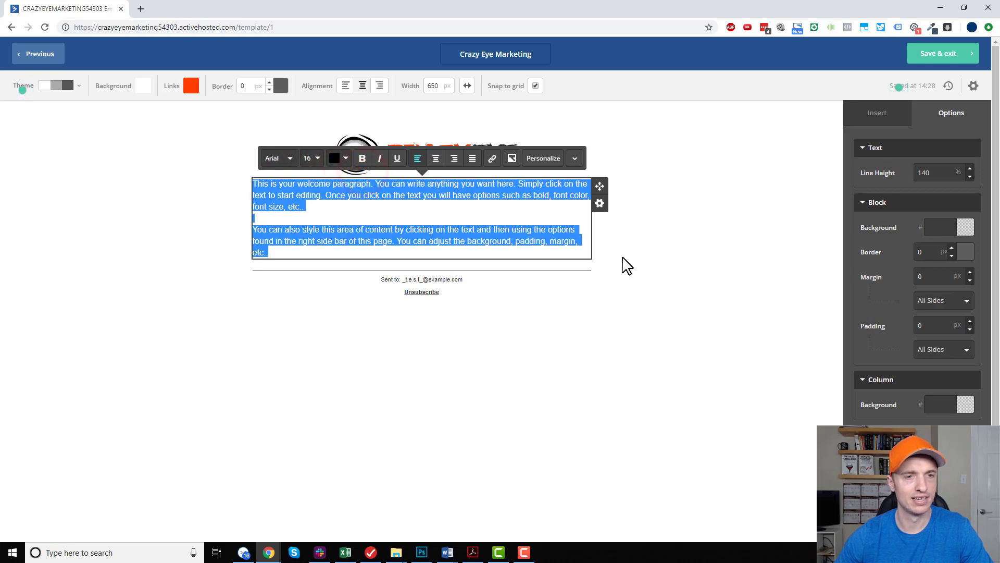
# Set the welcome text block's padding to 5 px on all sides and its top margin to 7 px.
pyautogui.click(624, 255)
pyautogui.click(500, 202)
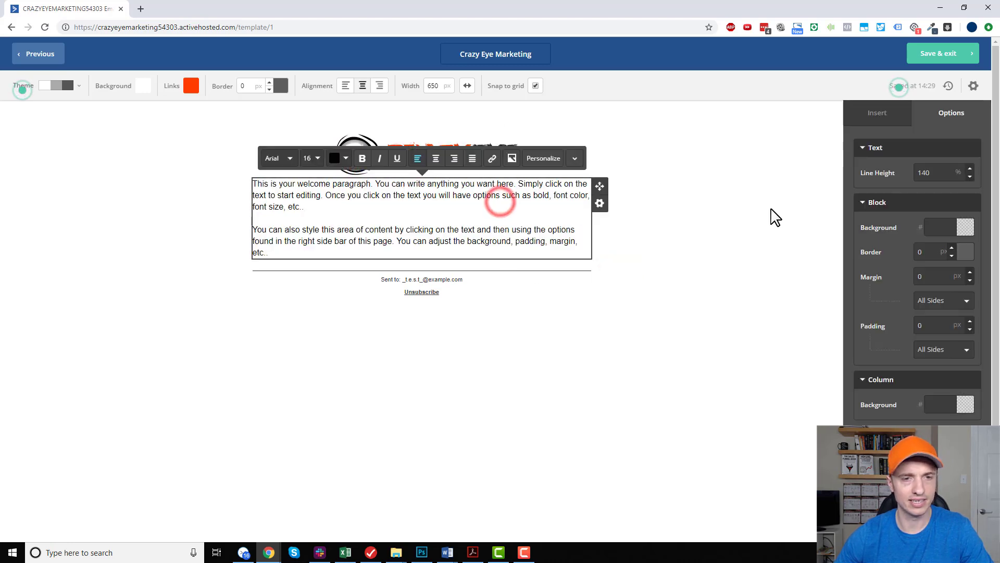
pyautogui.scroll(-1, 891, 278)
pyautogui.scroll(1, 892, 279)
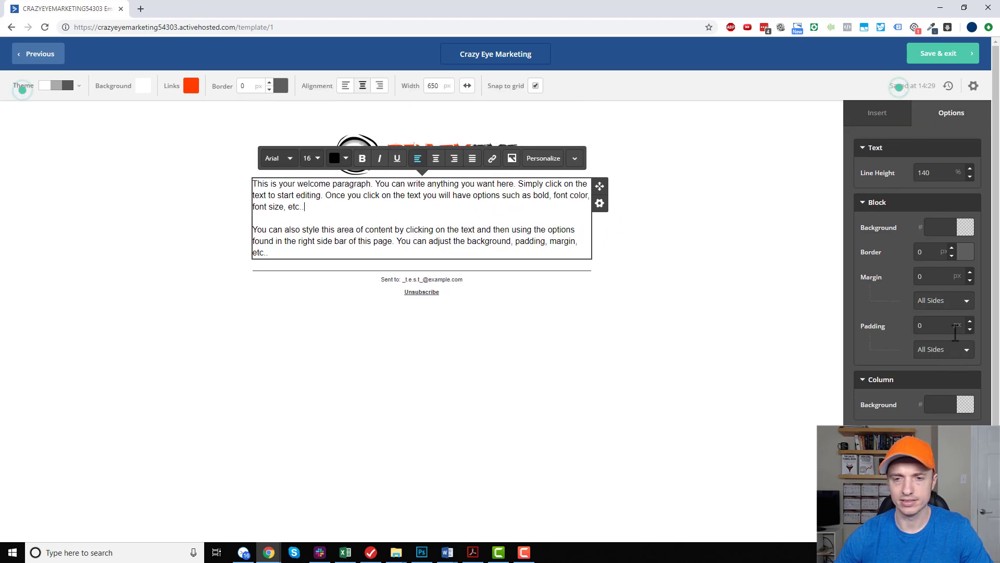
pyautogui.write('5')
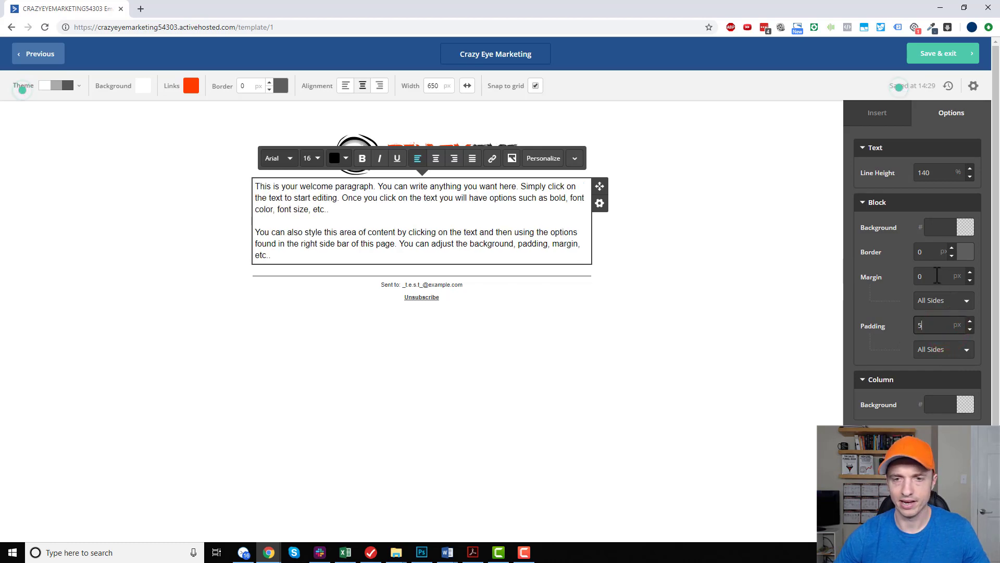
pyautogui.click(944, 323)
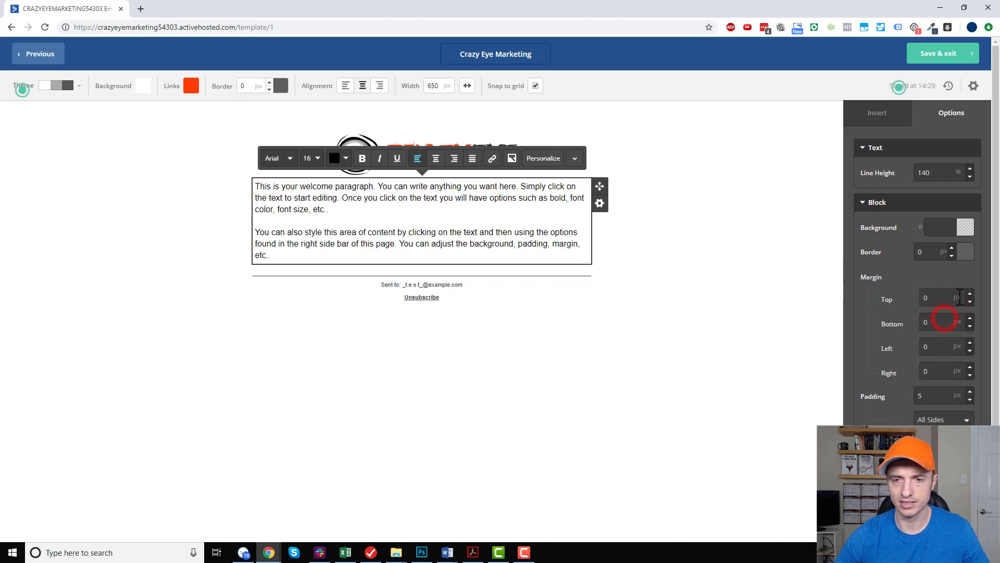
pyautogui.write('7')
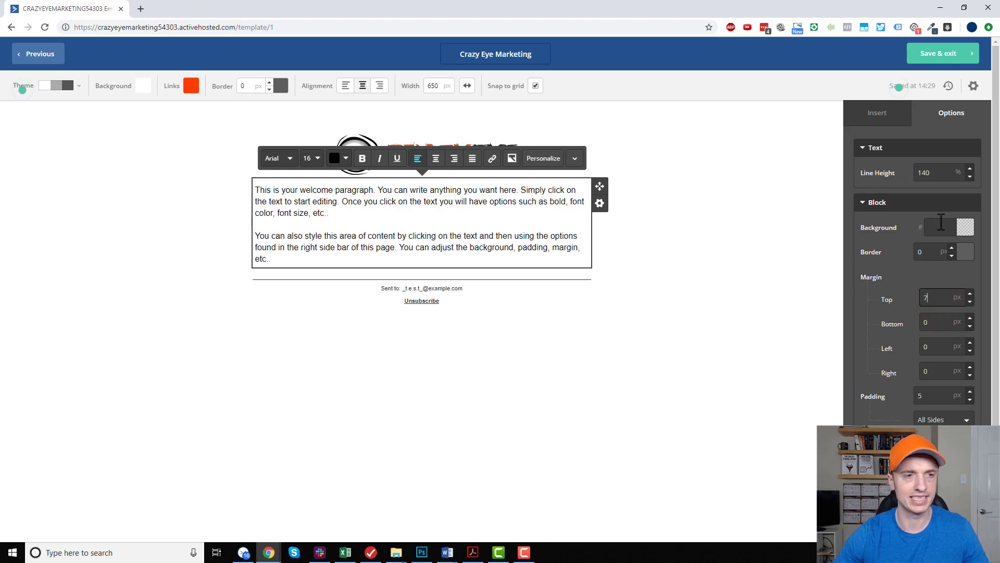
pyautogui.click(633, 238)
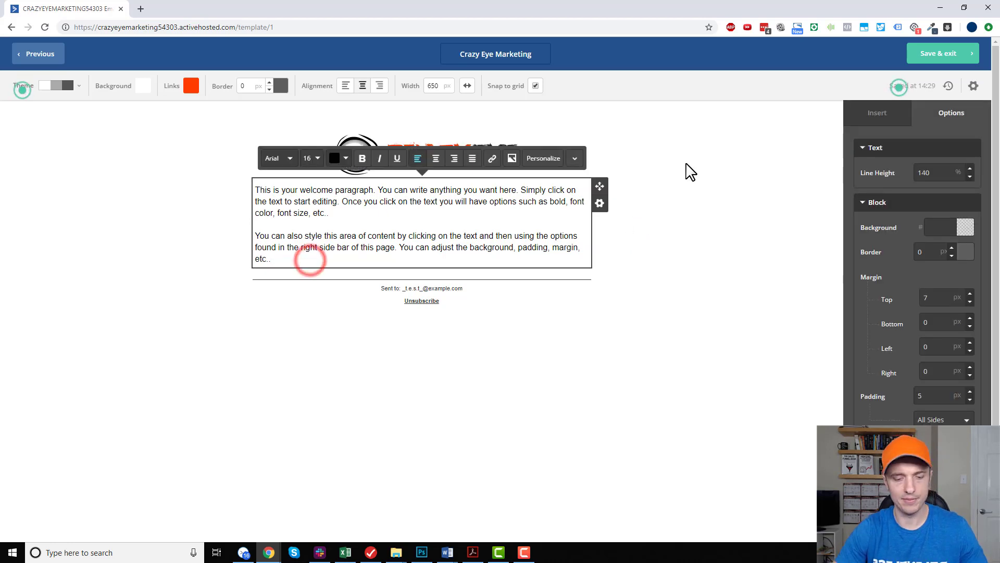
# Add a sign-off below the welcome text with "Thanks,", the sender's first name and "Crazy Eye Marketing" on separate lines.
pyautogui.press('Return')
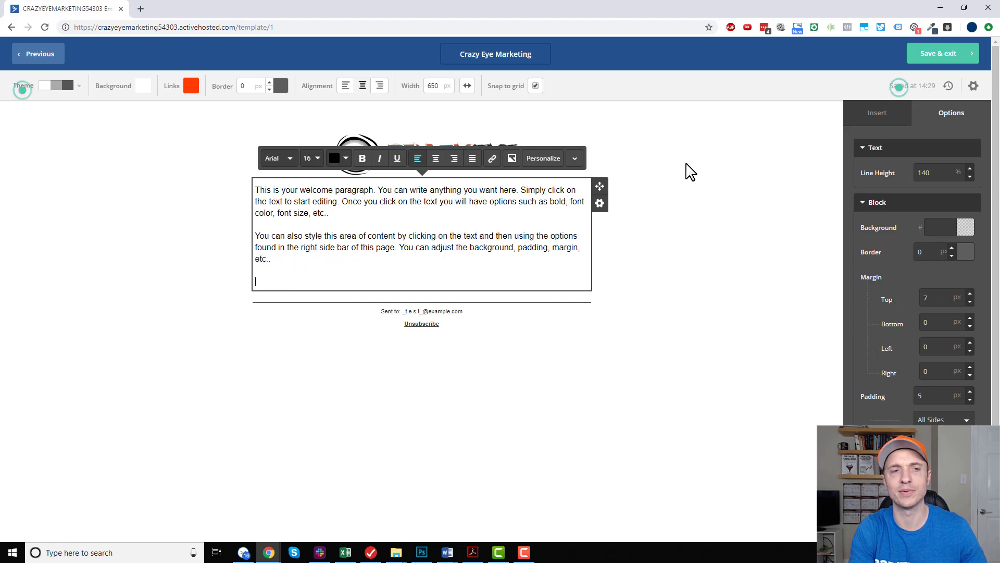
pyautogui.write('Than')
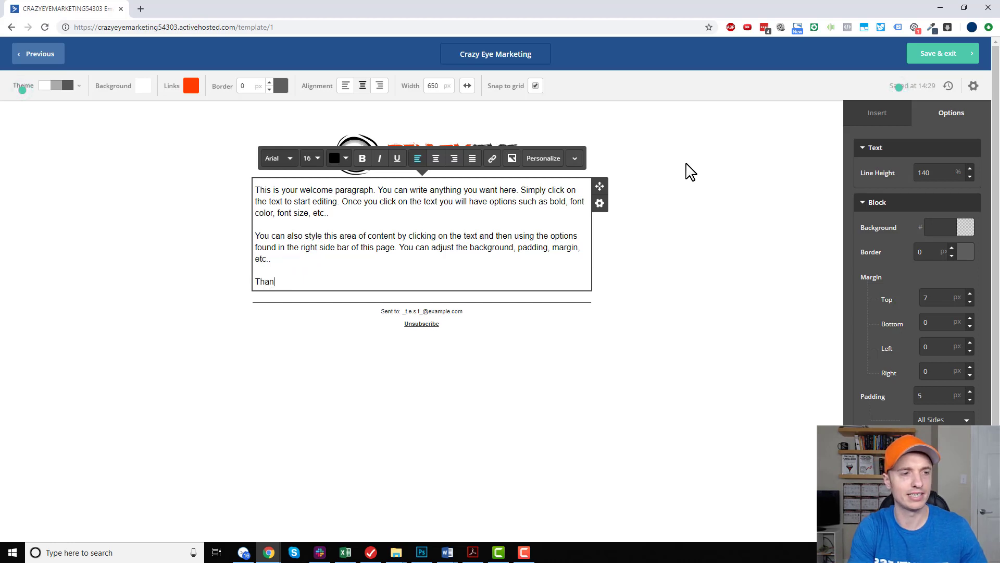
pyautogui.write('ks,')
pyautogui.press('Return')
pyautogui.write('Nathan')
pyautogui.press('Return')
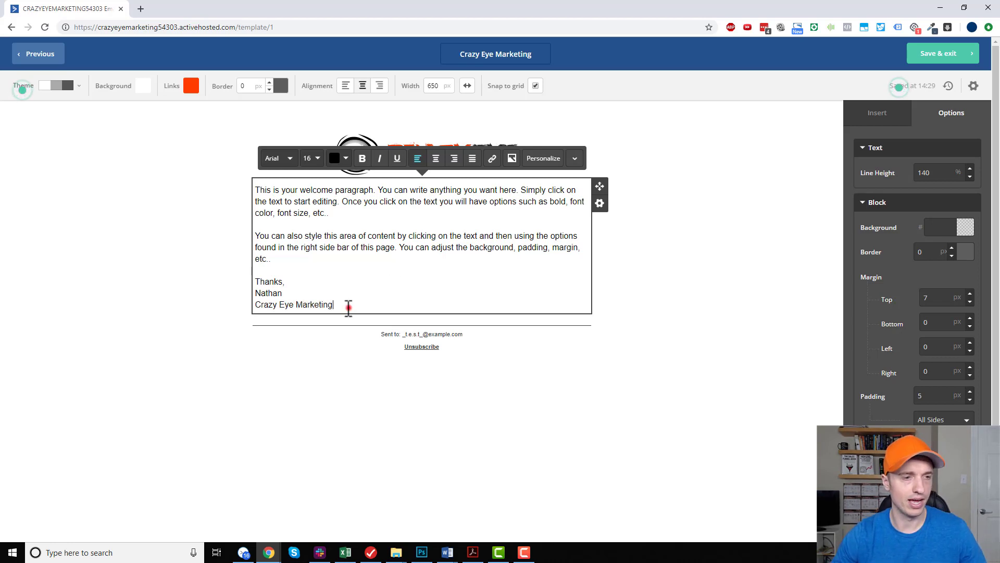
pyautogui.tripleClick(348, 307)
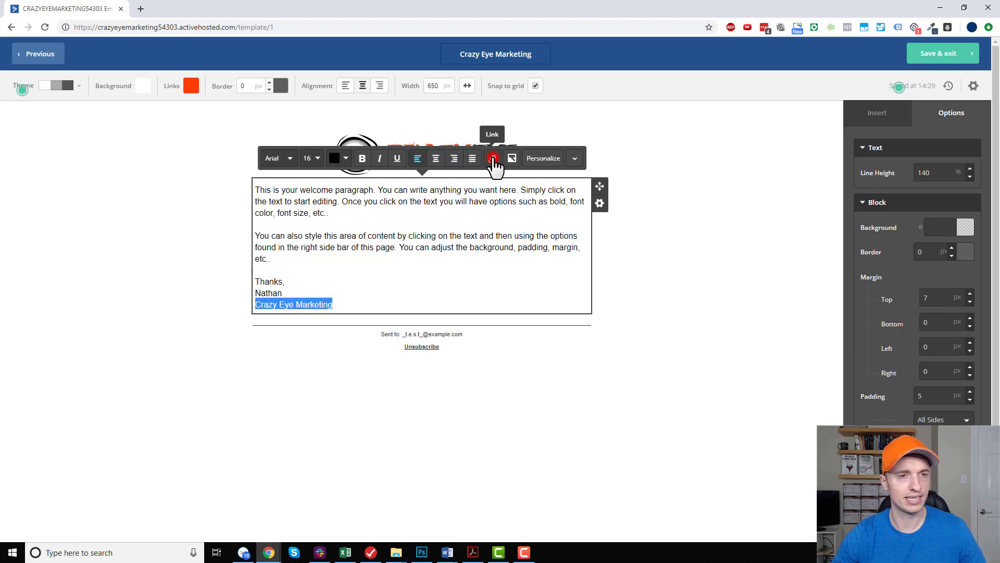
pyautogui.click(493, 159)
pyautogui.click(463, 116)
pyautogui.write('https://www.')
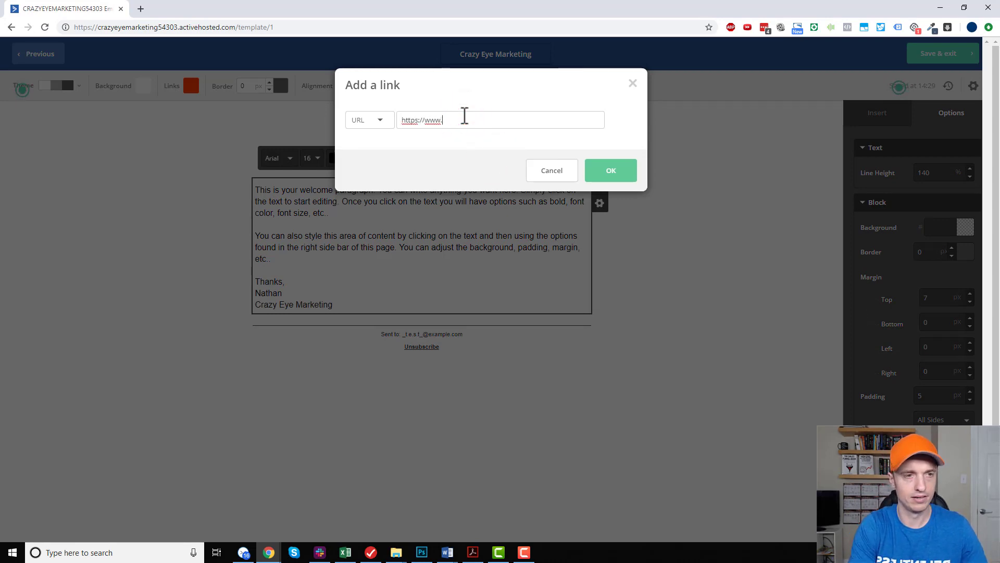
pyautogui.write('crazyeyemarketing.c')
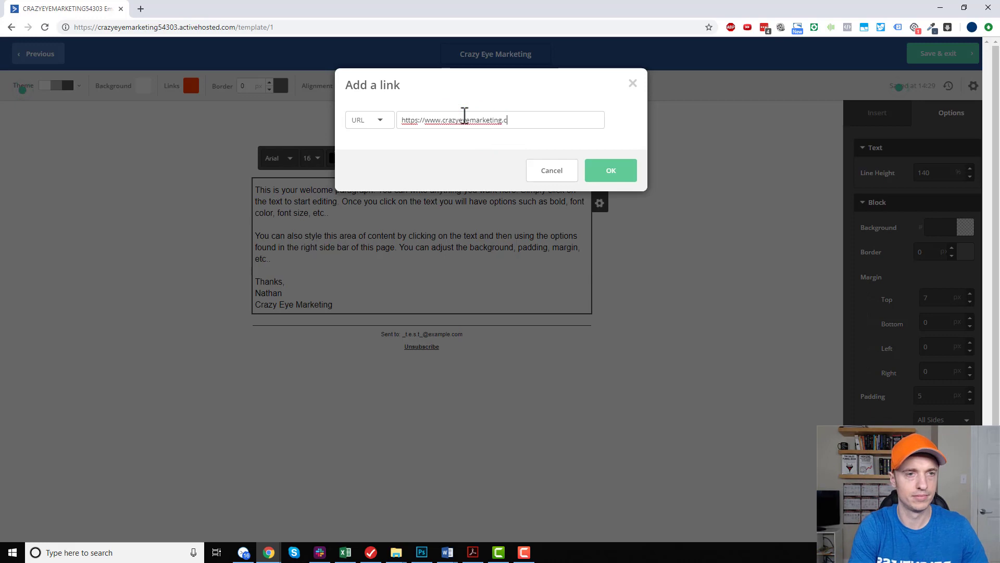
pyautogui.write('om')
pyautogui.click(608, 172)
pyautogui.click(744, 304)
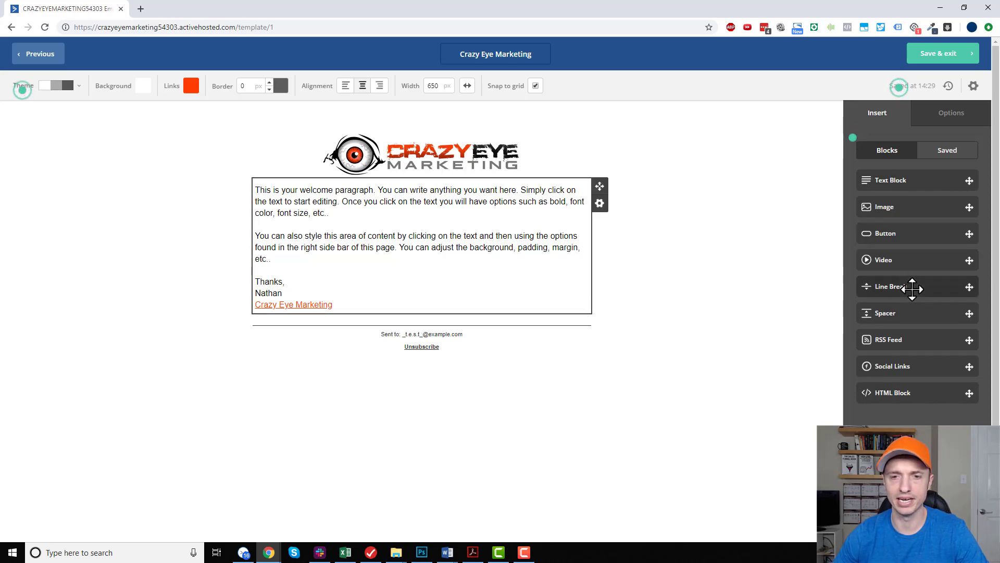
# Insert a line break directly below the welcome text block and colour it light grey, B3B3B3.
pyautogui.moveTo(913, 287); pyautogui.dragTo(449, 310)
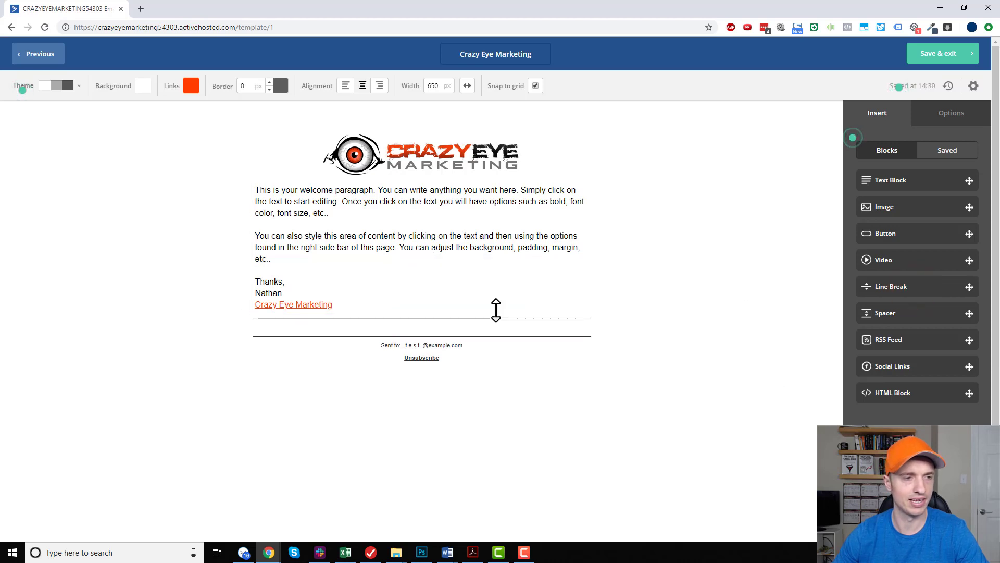
pyautogui.click(529, 319)
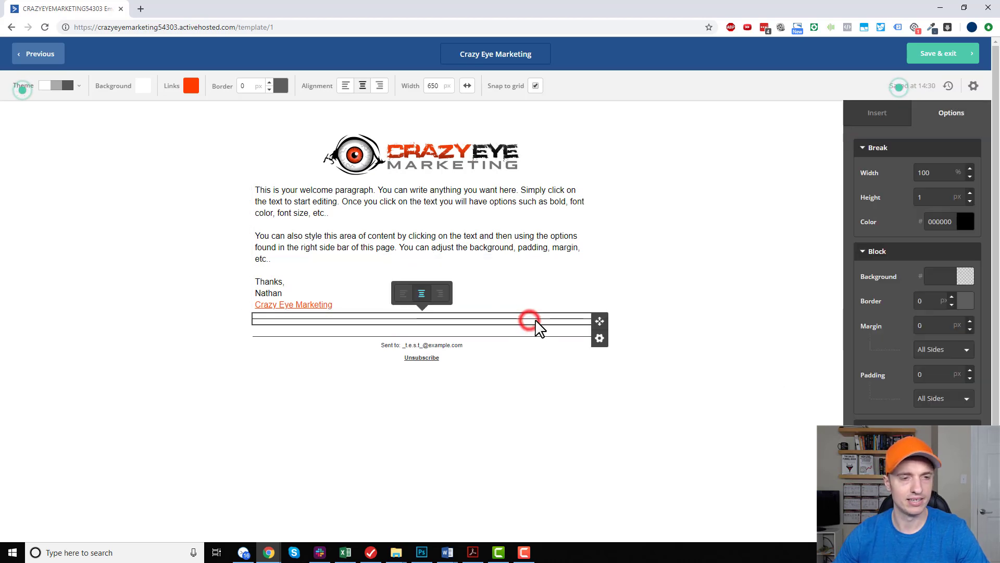
pyautogui.click(965, 221)
pyautogui.moveTo(914, 266); pyautogui.dragTo(878, 263)
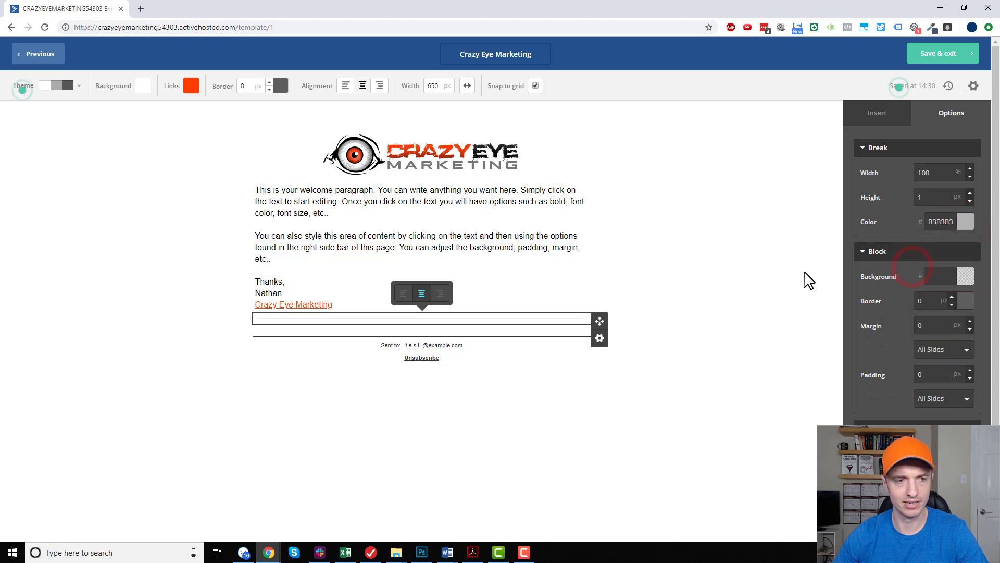
pyautogui.click(753, 319)
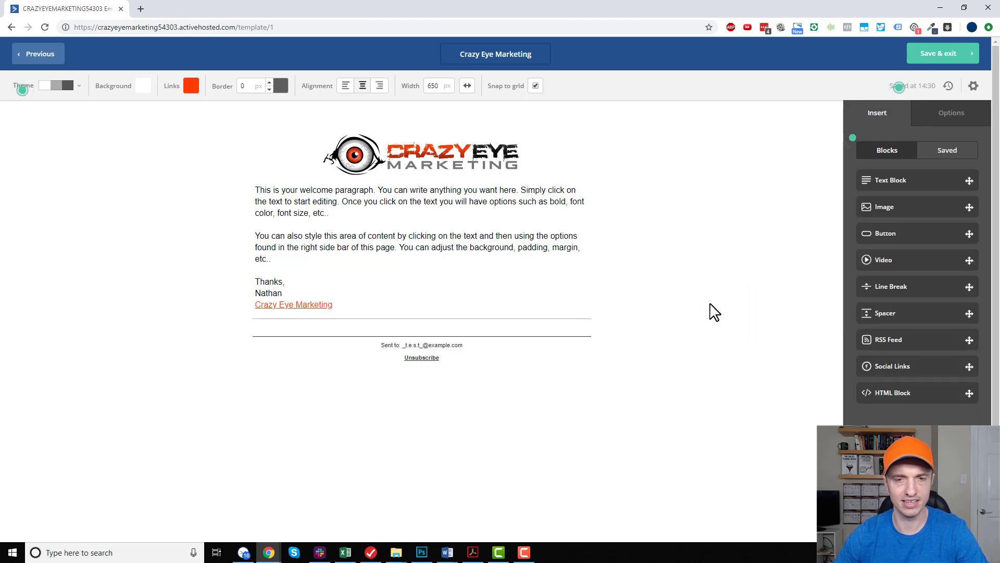
# Set the width of the grey line break below the sign-off to 80%.
pyautogui.click(578, 327)
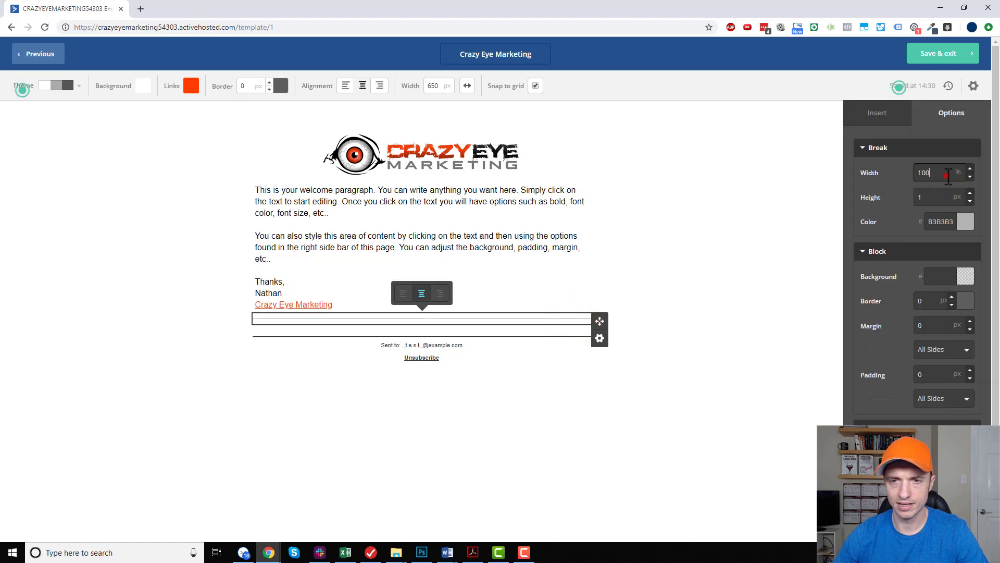
pyautogui.click(732, 320)
pyautogui.click(498, 319)
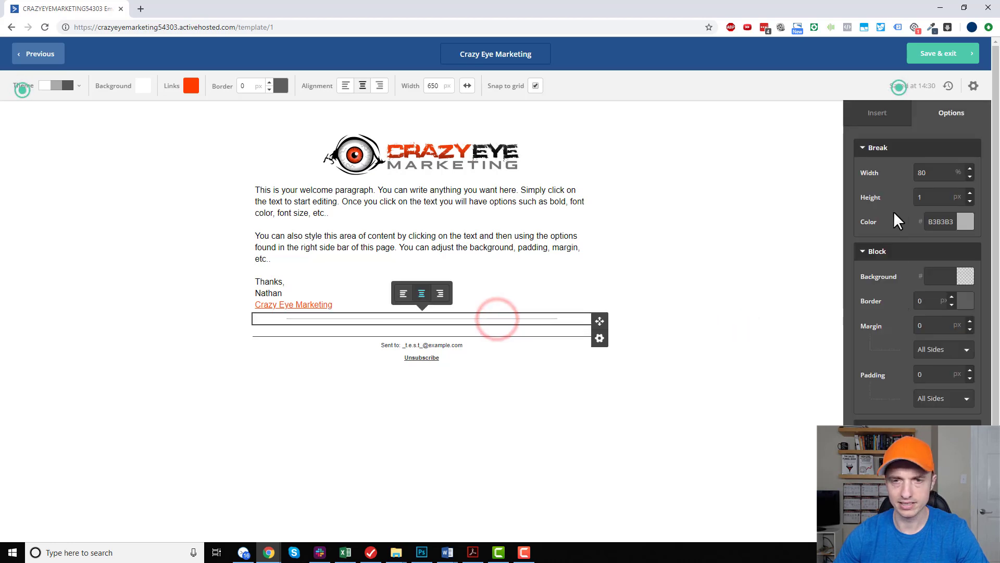
pyautogui.click(704, 273)
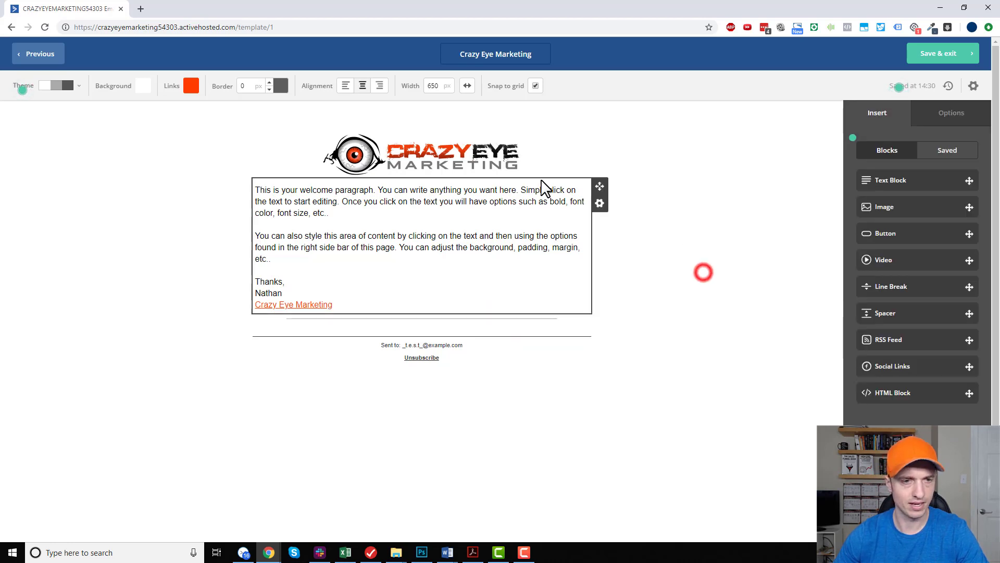
pyautogui.click(600, 203)
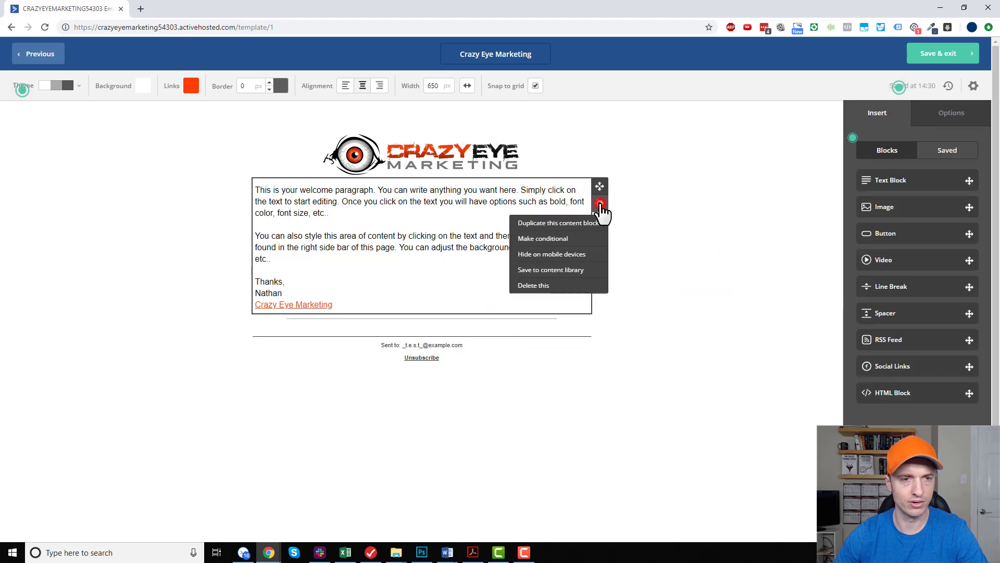
pyautogui.click(716, 258)
# Add a text block below the grey line break and insert an unsubscribe link in it with the text "Unsubscribe".
pyautogui.moveTo(900, 180); pyautogui.dragTo(437, 326)
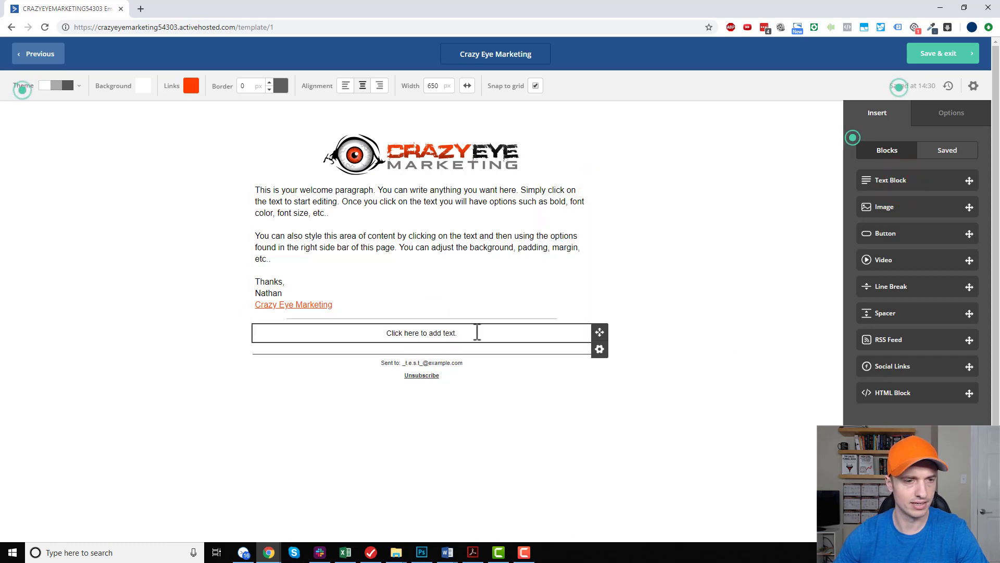
pyautogui.click(474, 333)
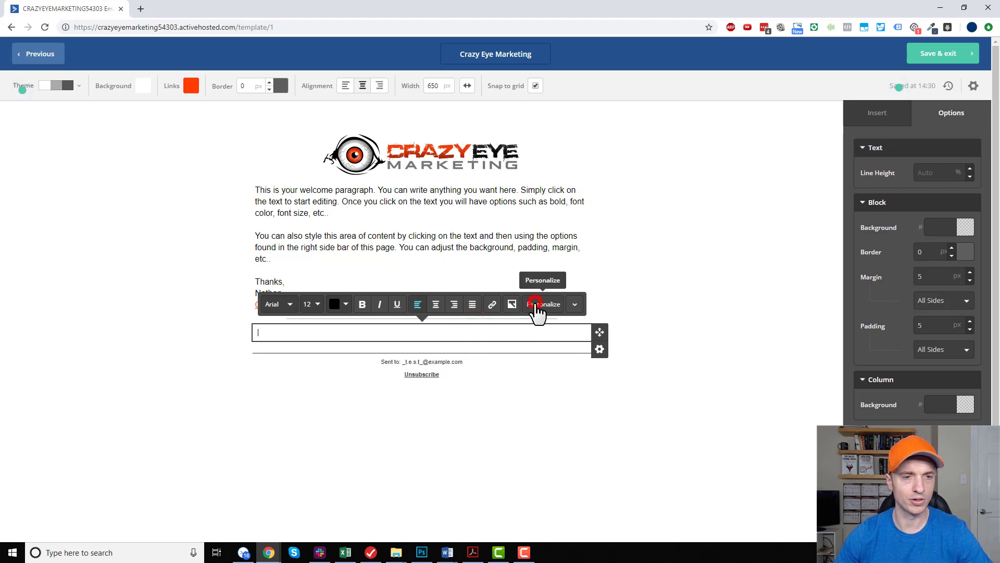
pyautogui.click(537, 306)
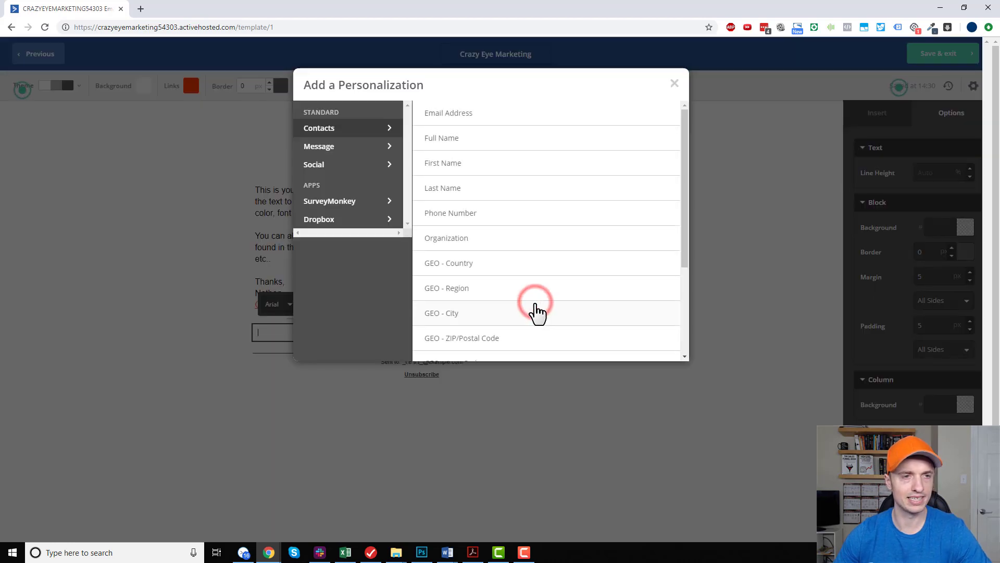
pyautogui.click(349, 147)
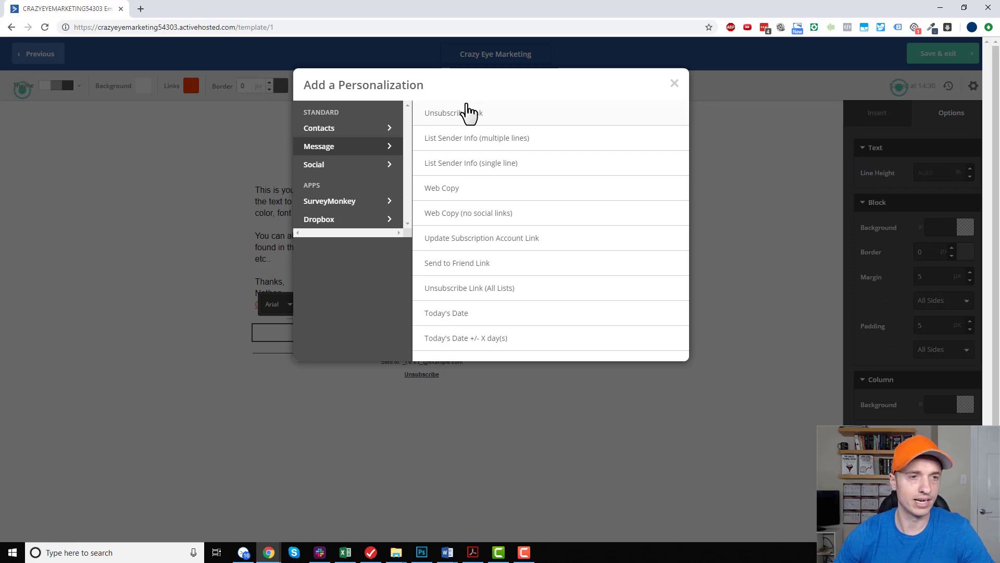
pyautogui.click(467, 122)
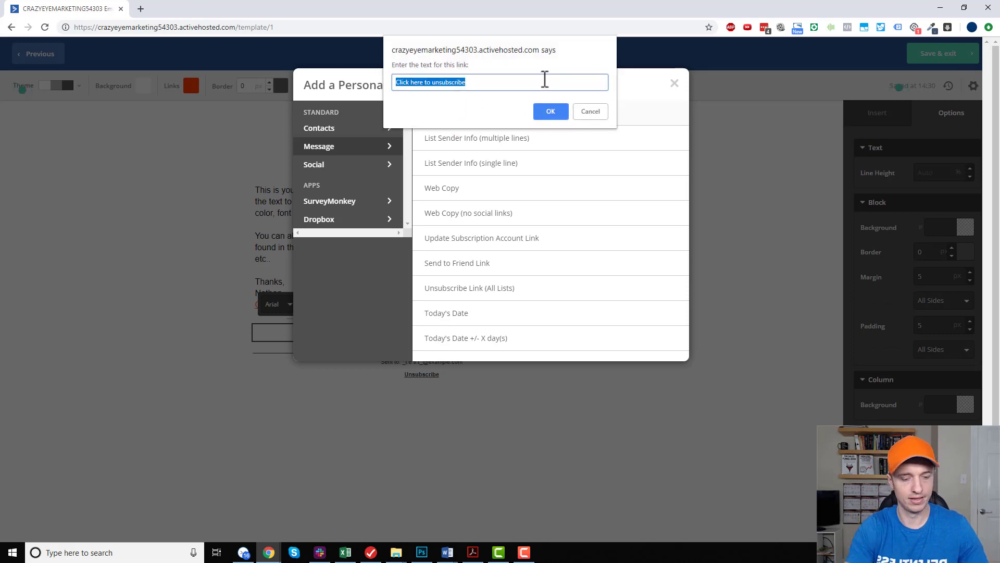
pyautogui.write('U')
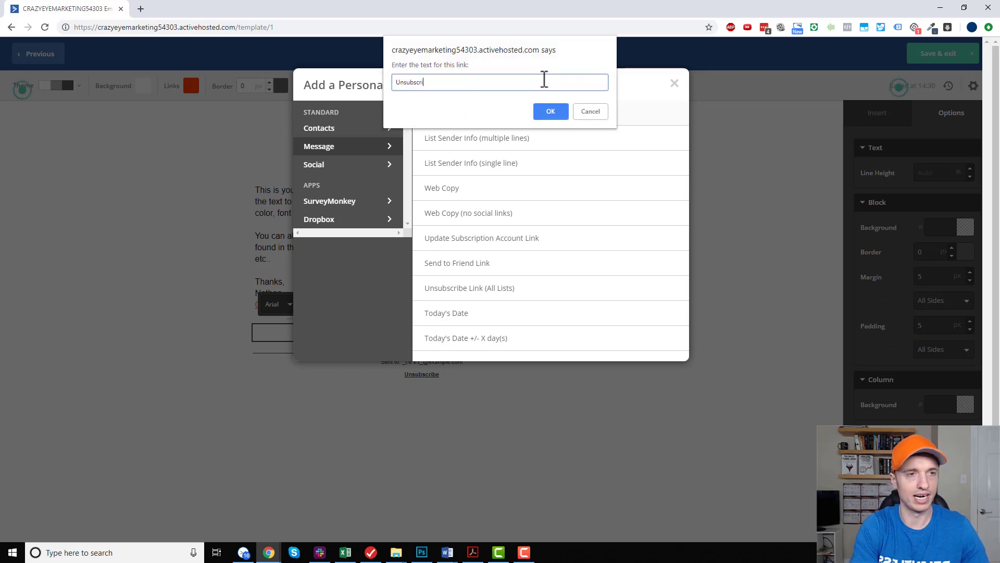
pyautogui.click(549, 112)
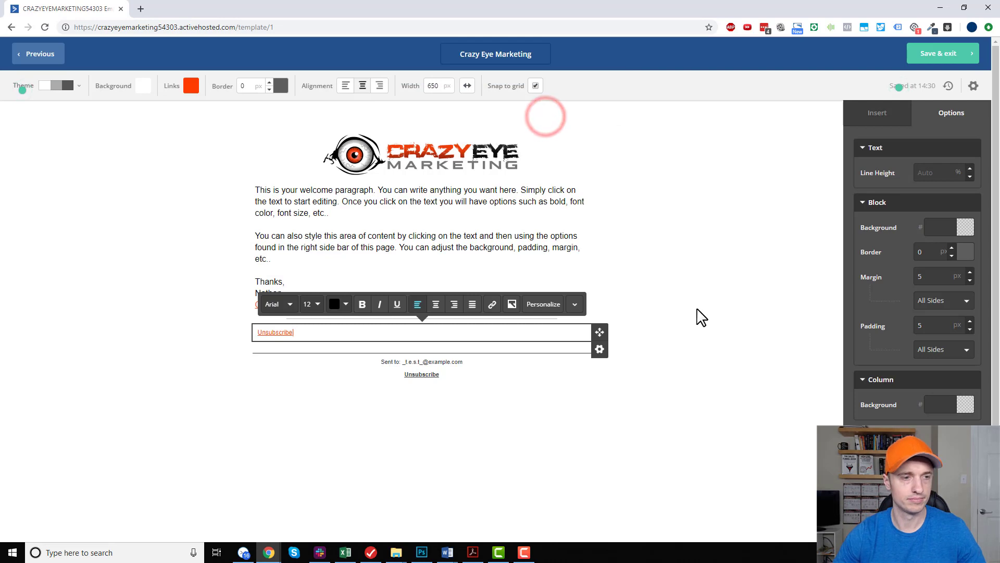
pyautogui.click(697, 308)
# Insert the single-line List Sender Info personalization on a new line above the orange Unsubscribe link.
pyautogui.click(259, 333)
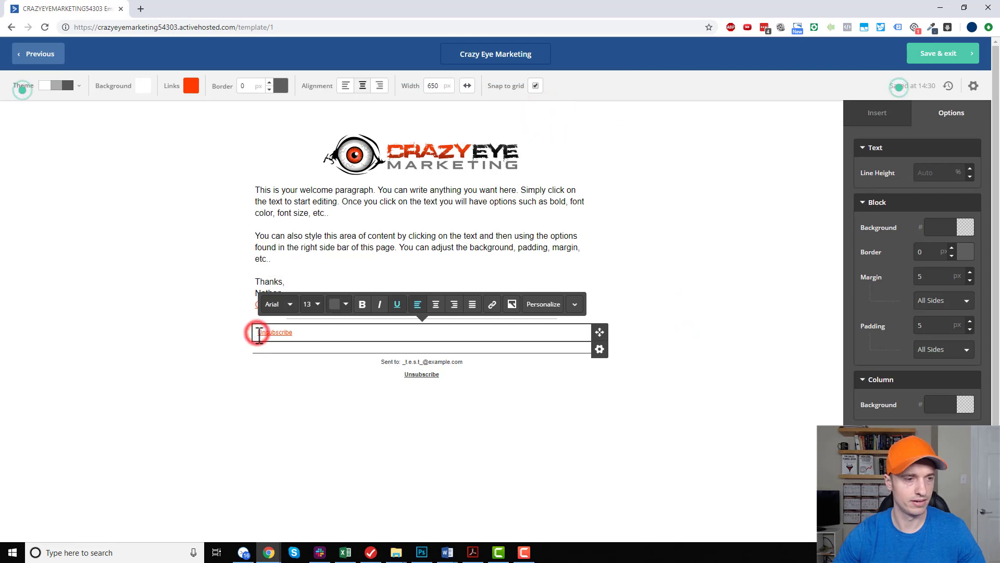
pyautogui.press('Return')
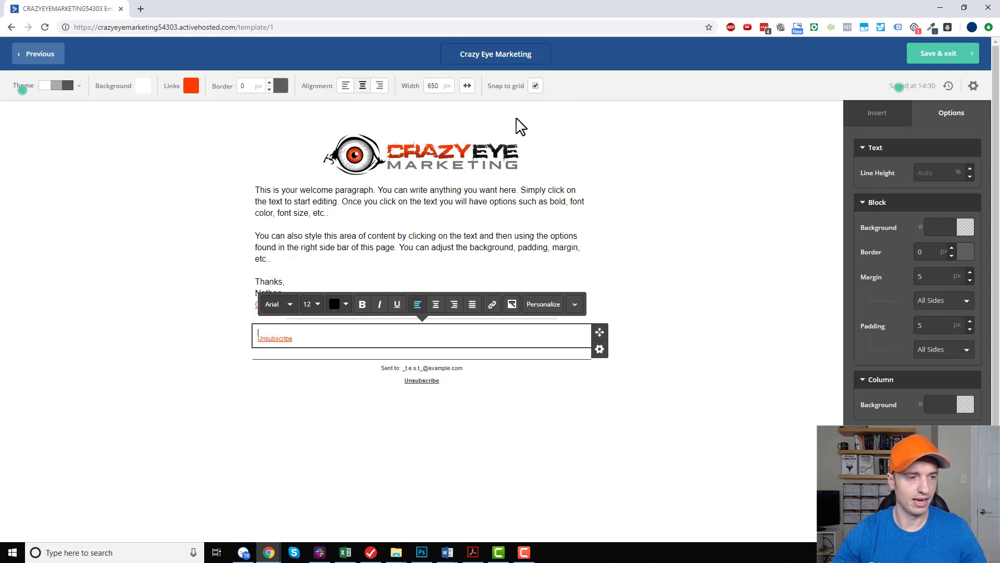
pyautogui.click(547, 305)
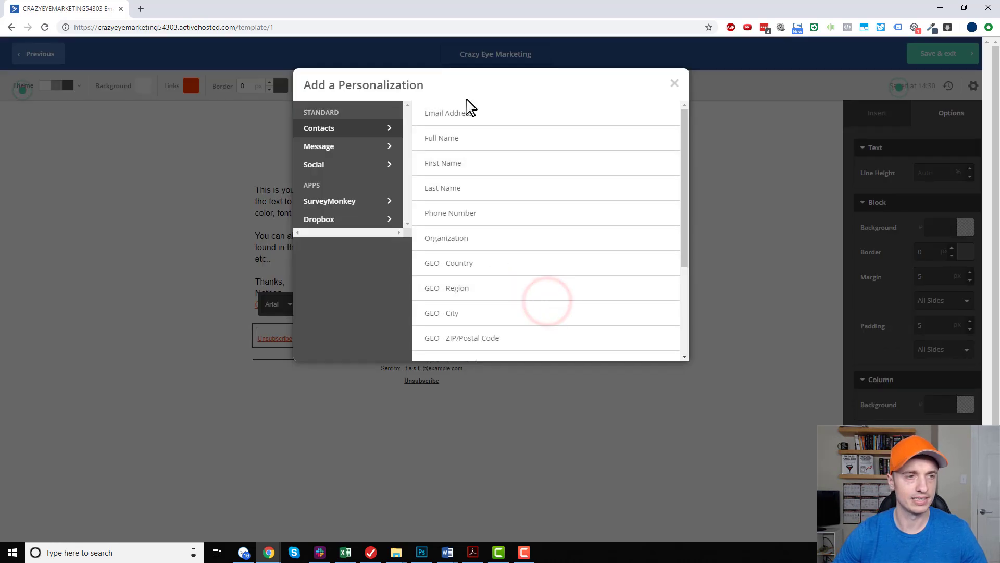
pyautogui.click(354, 155)
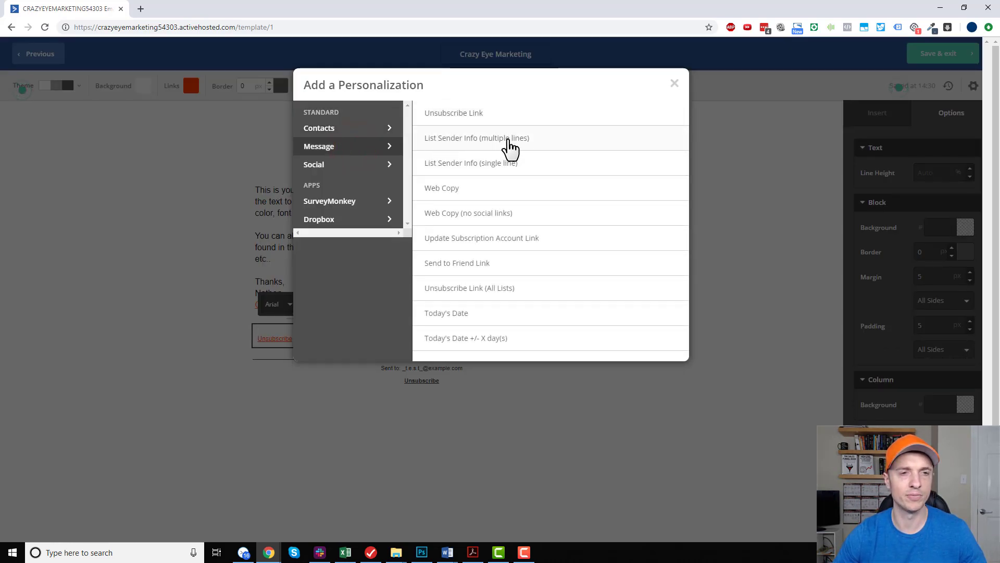
pyautogui.click(501, 163)
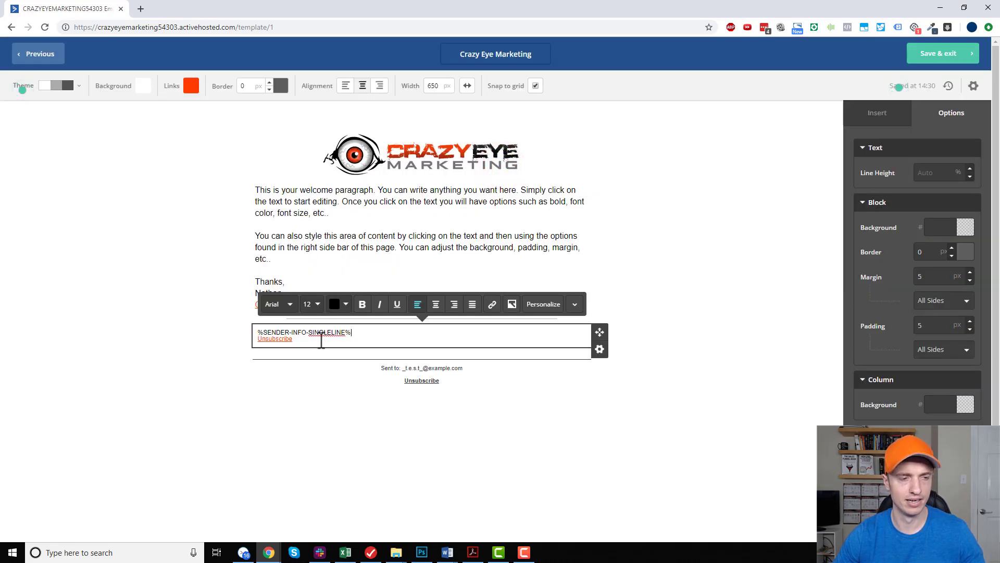
# Centre the sender info and Unsubscribe lines in the footer text block.
pyautogui.tripleClick(318, 339)
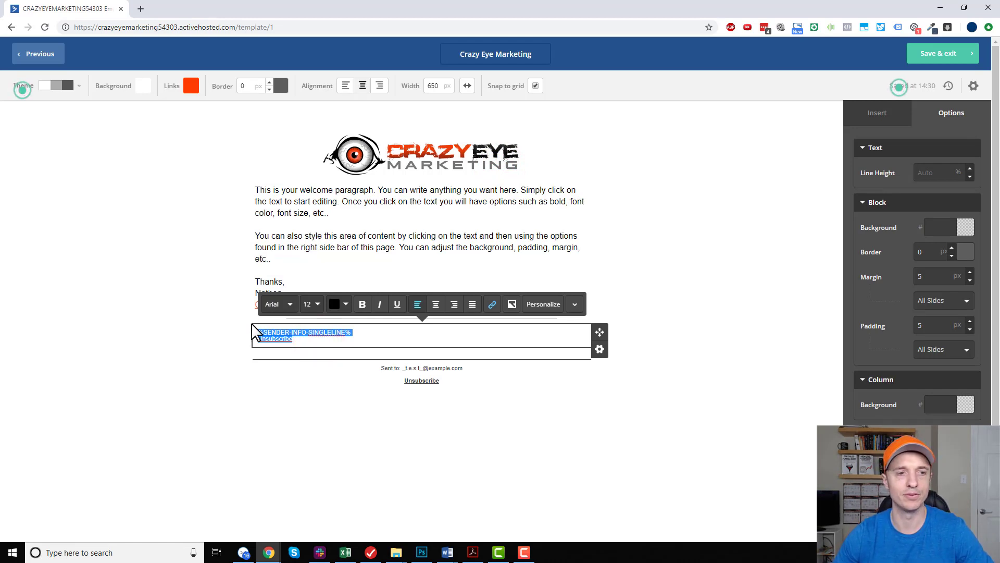
pyautogui.click(436, 304)
pyautogui.click(676, 451)
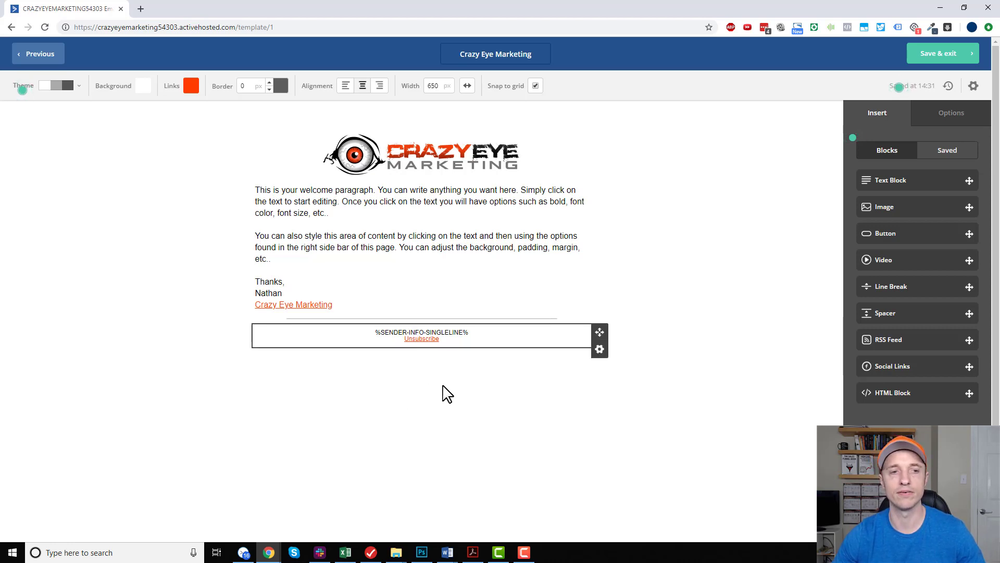
# Duplicate the grey line break between the sign-off and the footer text.
pyautogui.click(444, 393)
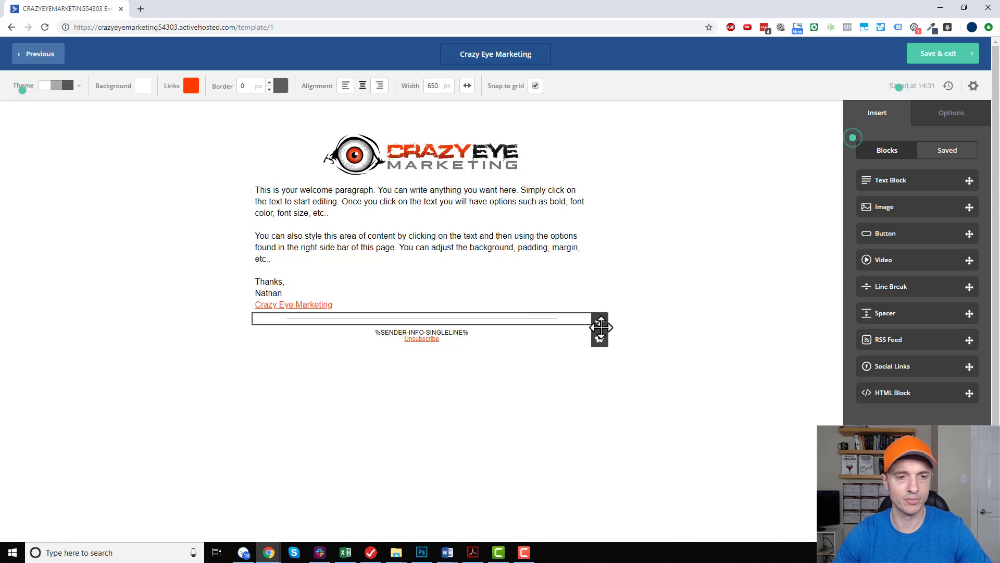
pyautogui.click(599, 338)
pyautogui.click(584, 358)
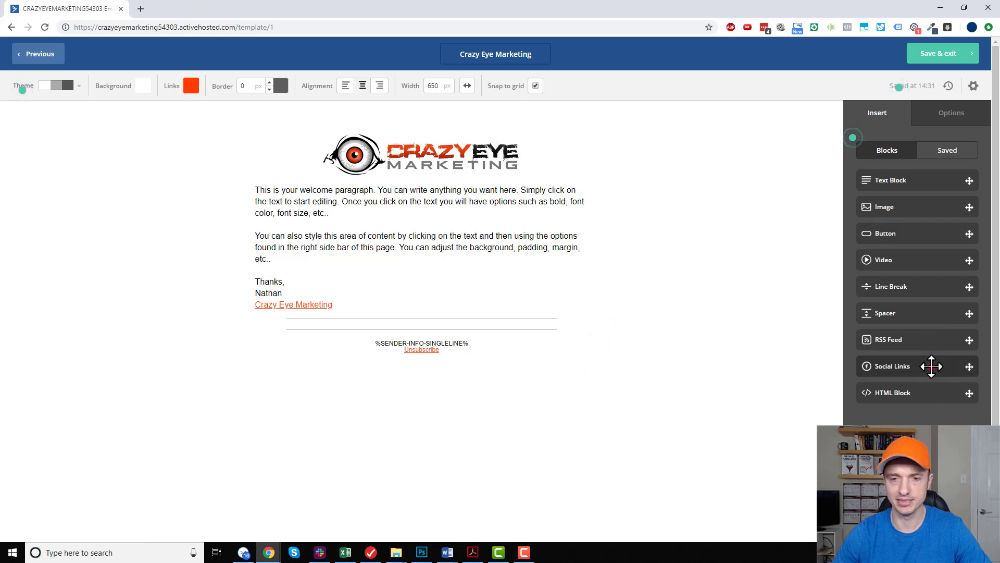
# Insert a Social Links block between the two line breaks, with Facebook.com as the Facebook link and Twitter.com as the Twitter link.
pyautogui.moveTo(932, 367); pyautogui.dragTo(476, 324)
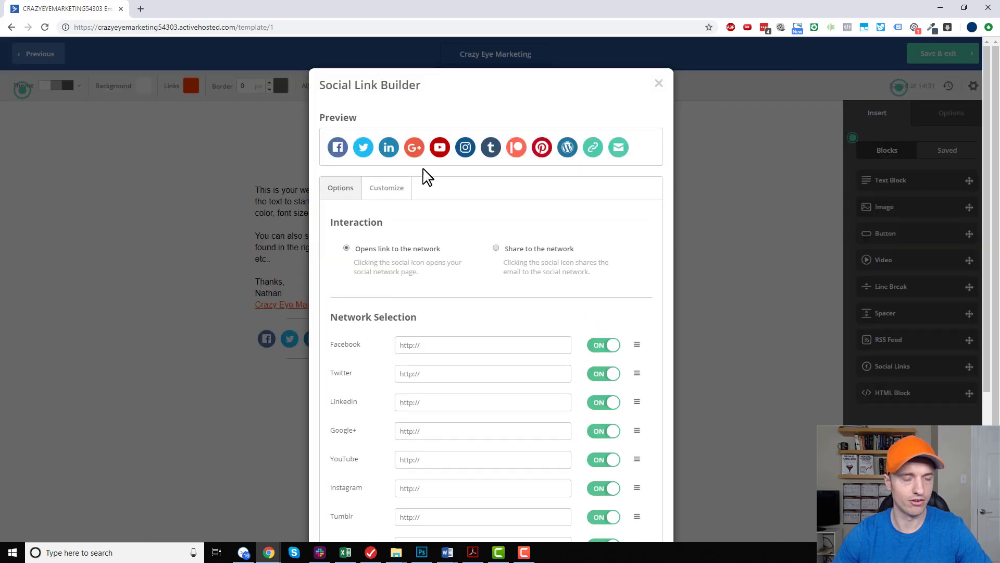
pyautogui.scroll(-1, 476, 315)
pyautogui.click(459, 293)
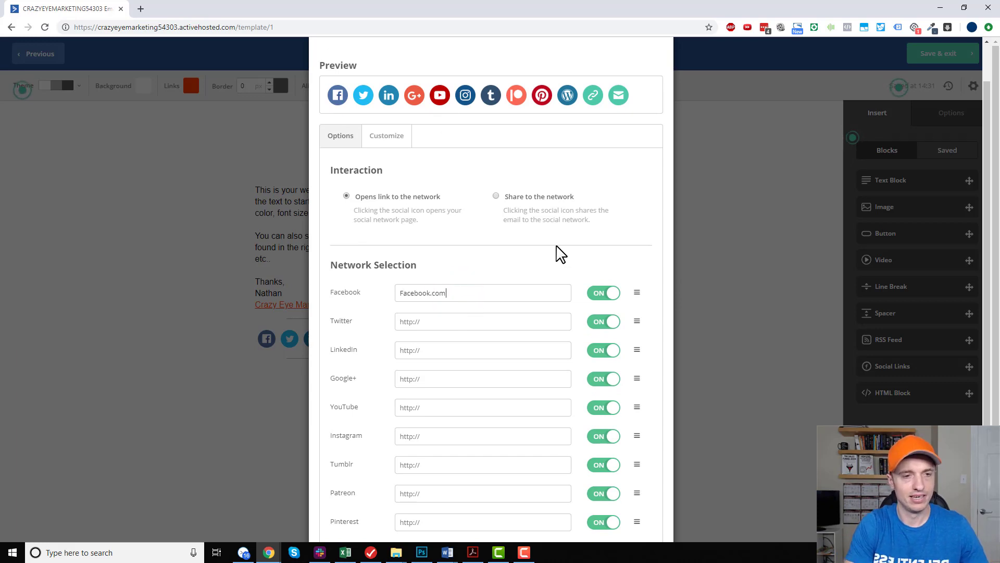
pyautogui.click(461, 316)
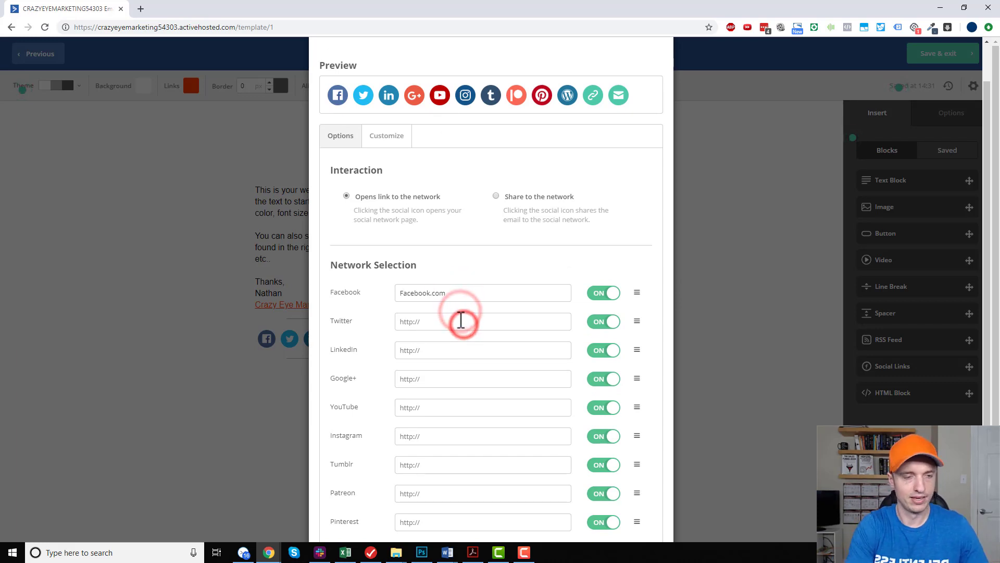
pyautogui.write('Twitter.com')
# Turn off the LinkedIn and Google+ icons and set the YouTube link to Youtube.com.
pyautogui.scroll(-1, 518, 308)
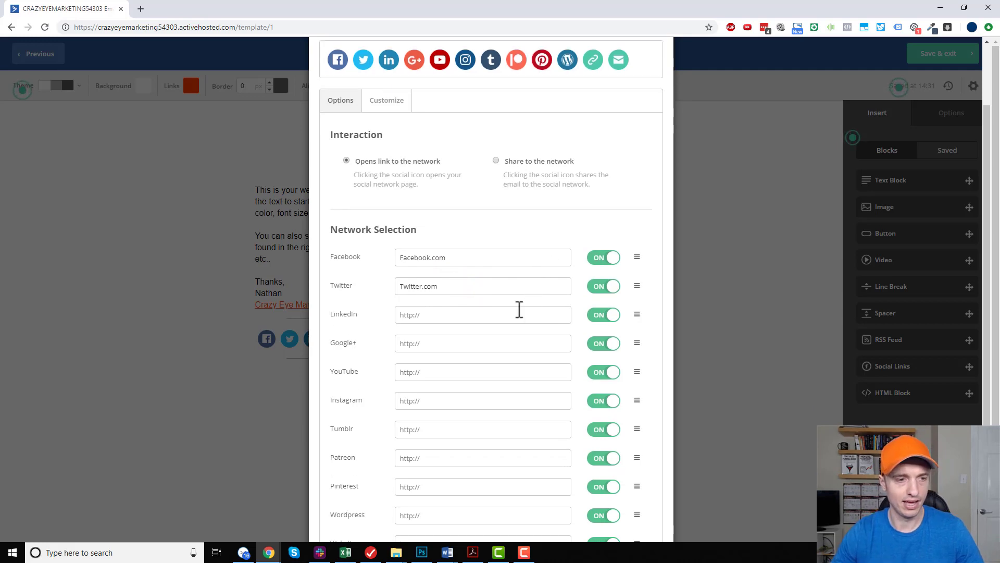
pyautogui.click(606, 300)
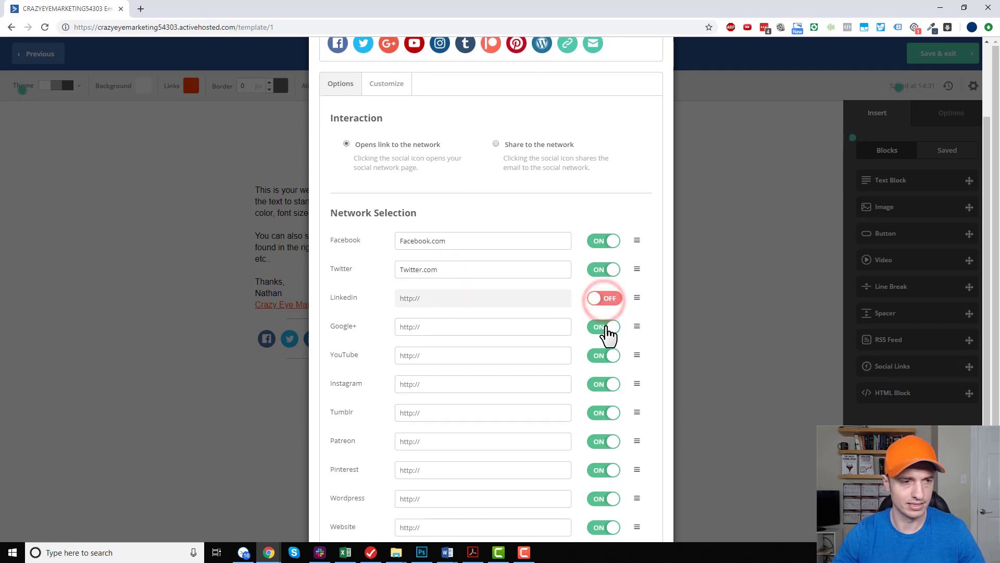
pyautogui.click(607, 328)
pyautogui.click(456, 359)
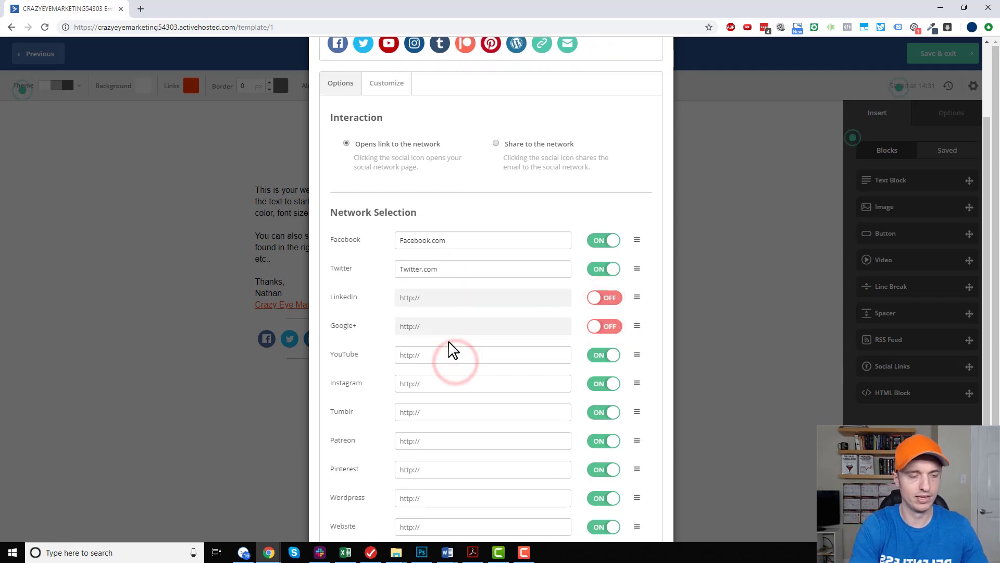
pyautogui.write('Youtube.com')
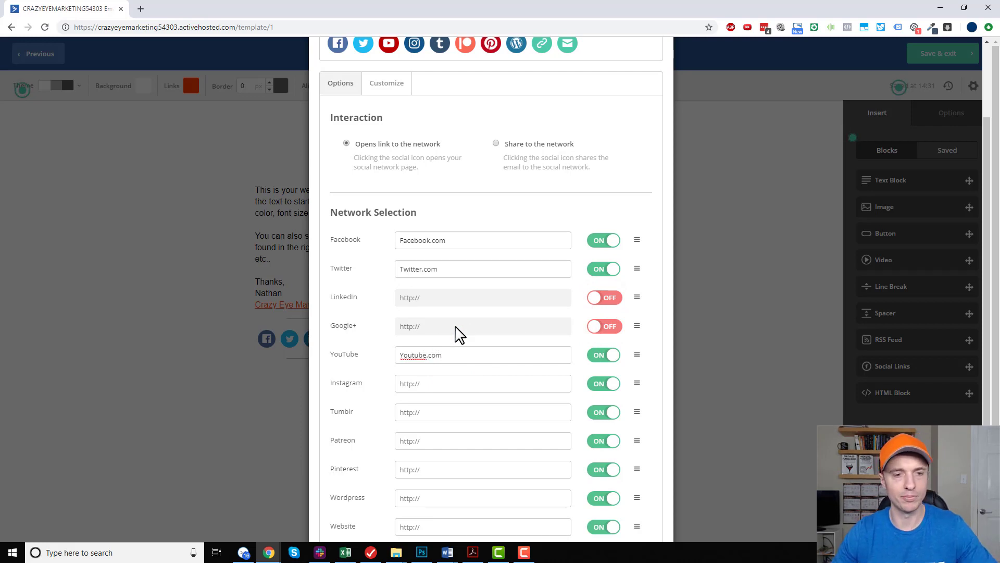
pyautogui.scroll(-2, 459, 336)
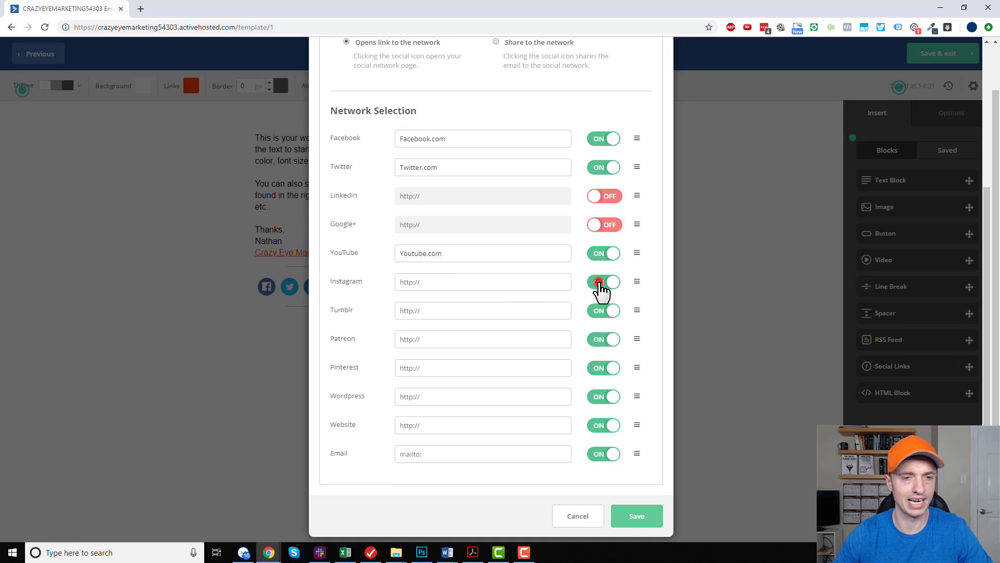
# Turn off the Instagram, Tumblr, Patreon, Pinterest, Wordpress, Website and Email icons and save the social links.
pyautogui.click(600, 281)
pyautogui.click(602, 310)
pyautogui.click(603, 340)
pyautogui.click(605, 368)
pyautogui.click(609, 396)
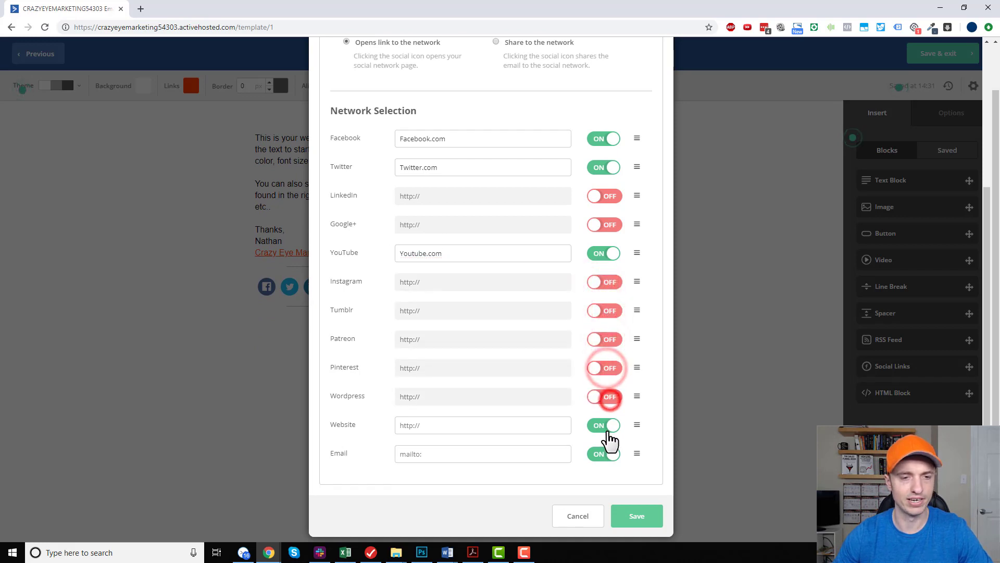
pyautogui.click(607, 426)
pyautogui.click(606, 454)
pyautogui.click(648, 517)
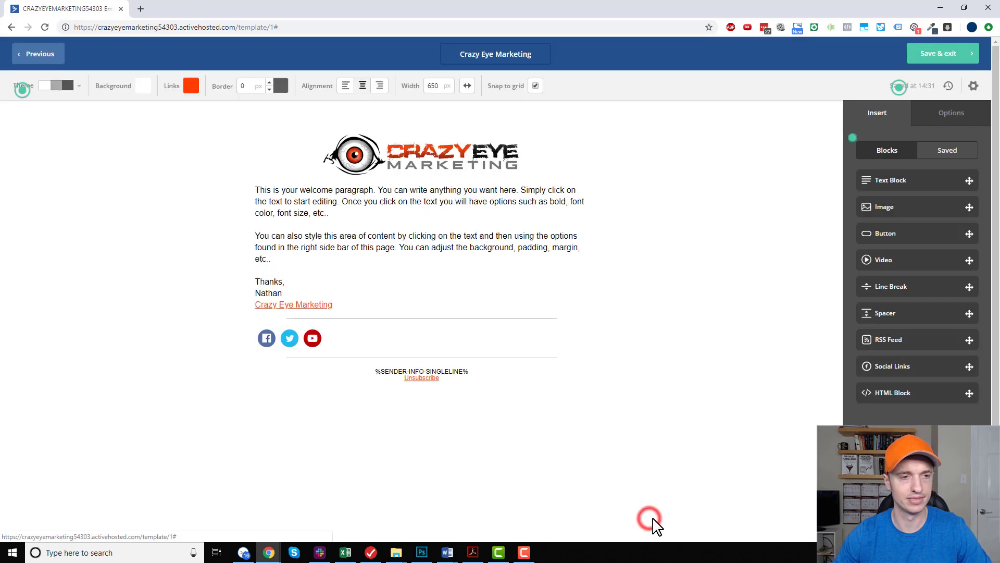
# Centre the social icons in their block and change them to the square icon theme.
pyautogui.click(381, 340)
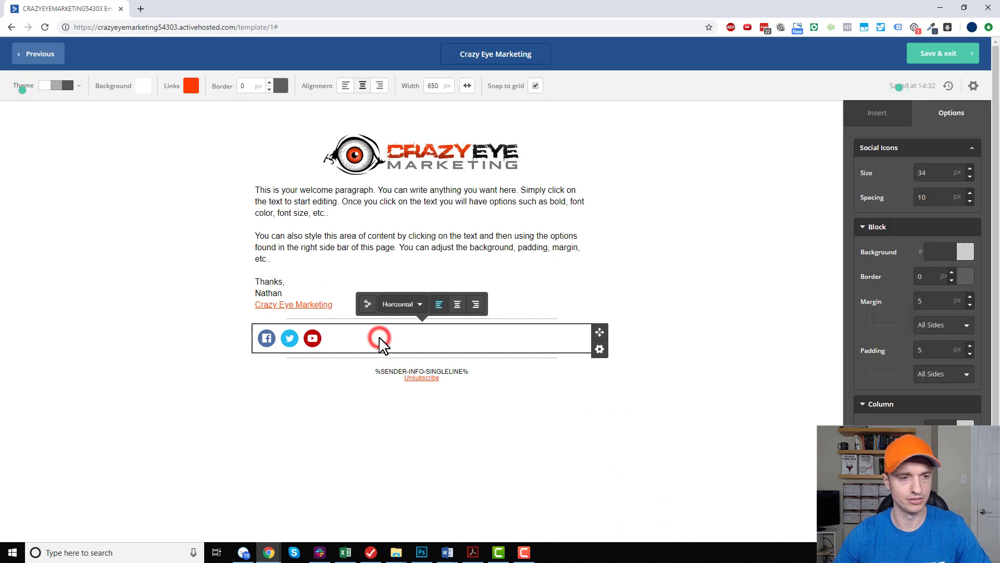
pyautogui.click(457, 304)
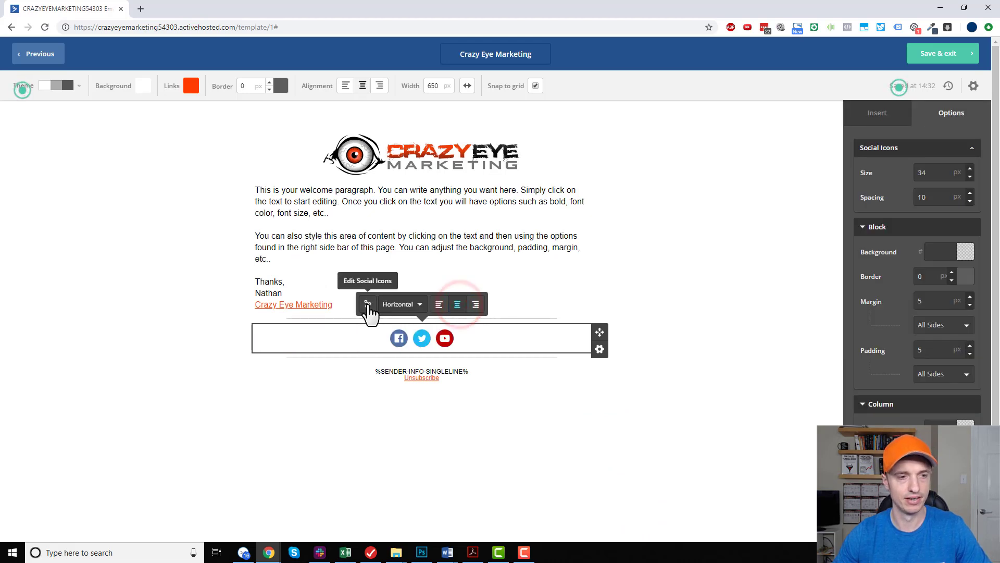
pyautogui.click(368, 305)
pyautogui.scroll(-3, 509, 143)
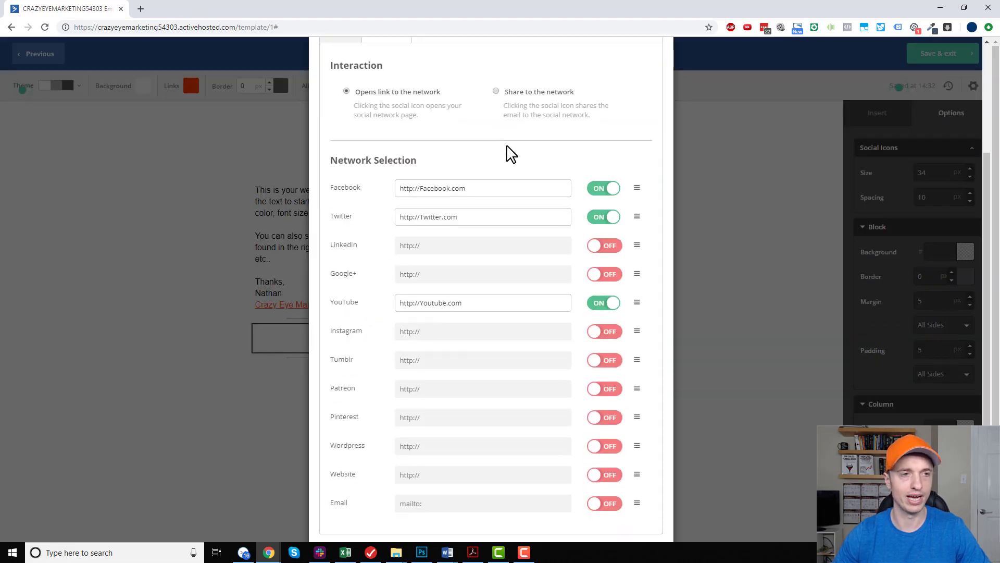
pyautogui.scroll(2, 385, 149)
pyautogui.click(385, 148)
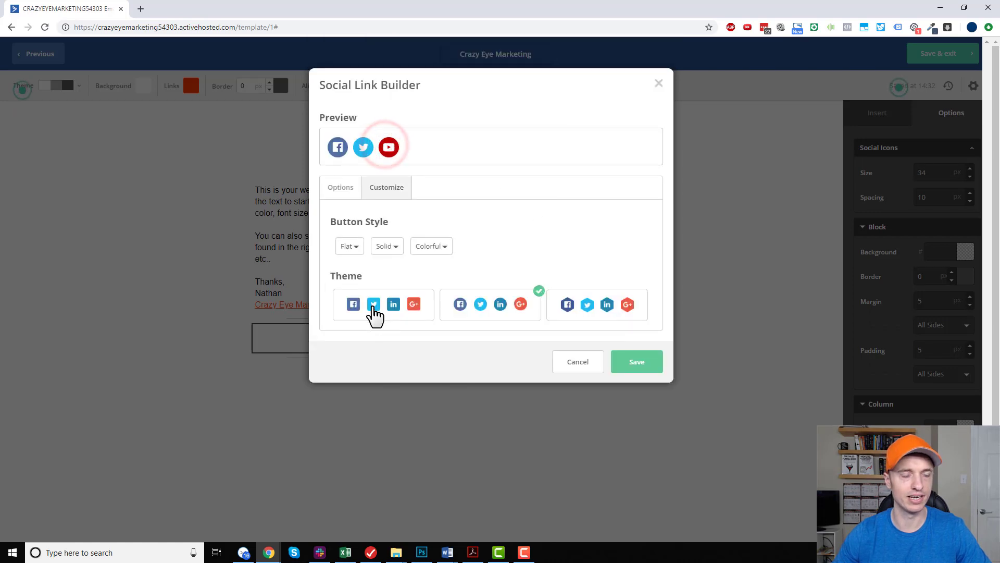
pyautogui.click(374, 310)
pyautogui.click(595, 313)
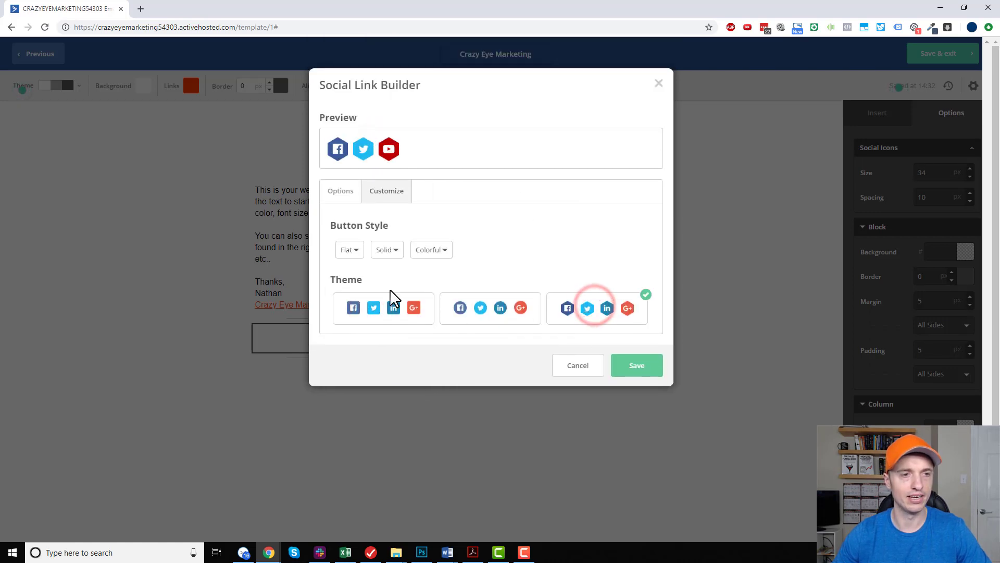
pyautogui.click(390, 313)
pyautogui.click(639, 361)
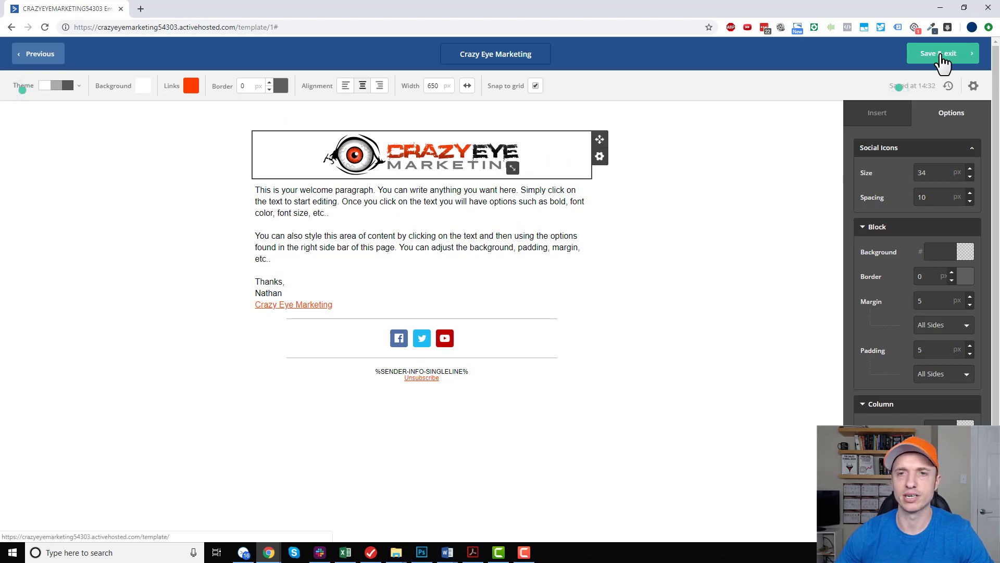
# Save the Crazy Eye Marketing template and exit the template editor.
pyautogui.click(943, 57)
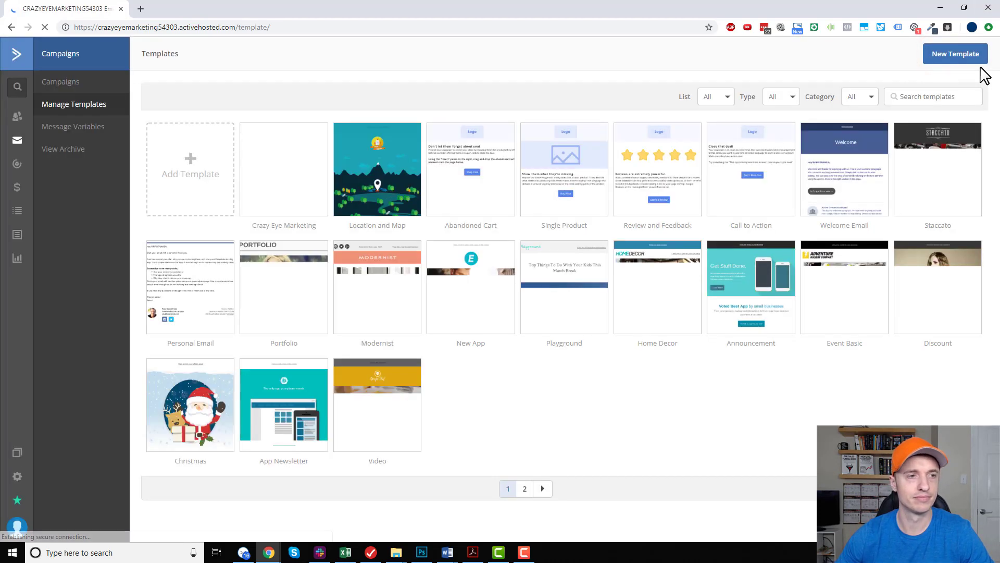
pyautogui.moveTo(293, 151)
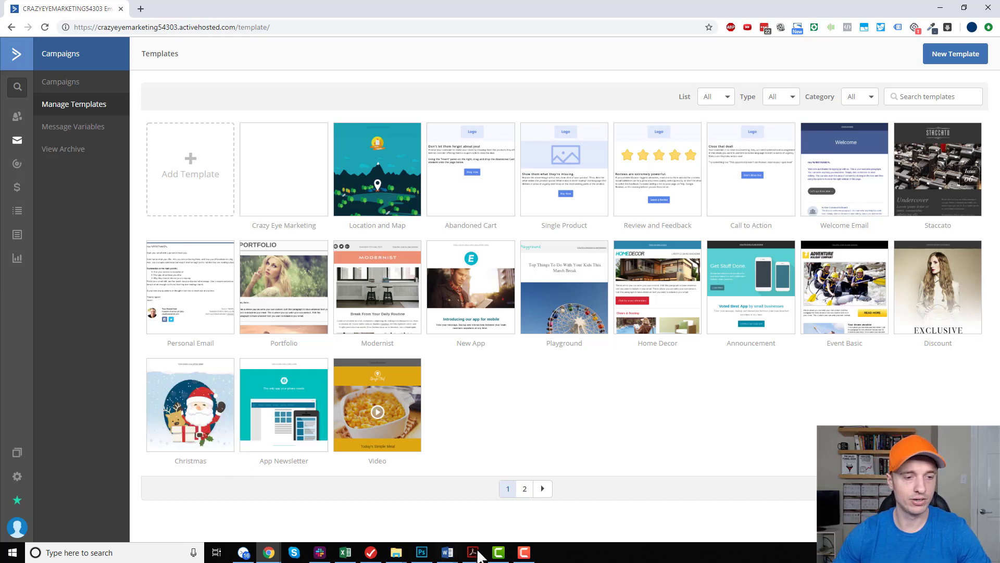
# Switch to Adobe Acrobat and review the email series guide from the introduction to Email #1's timeframe and subject lines.
pyautogui.click(474, 528)
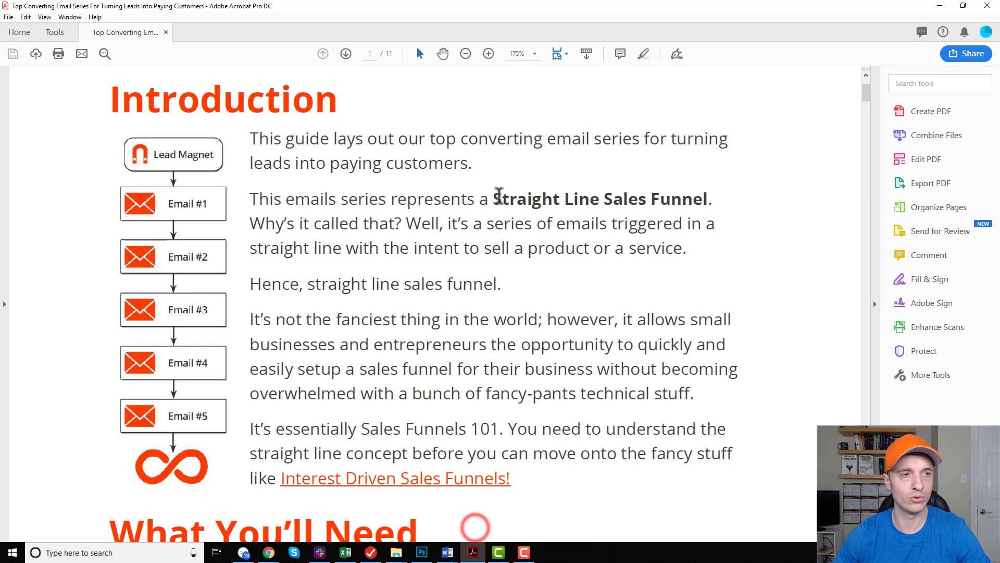
pyautogui.scroll(2, 360, 208)
pyautogui.scroll(1, 313, 211)
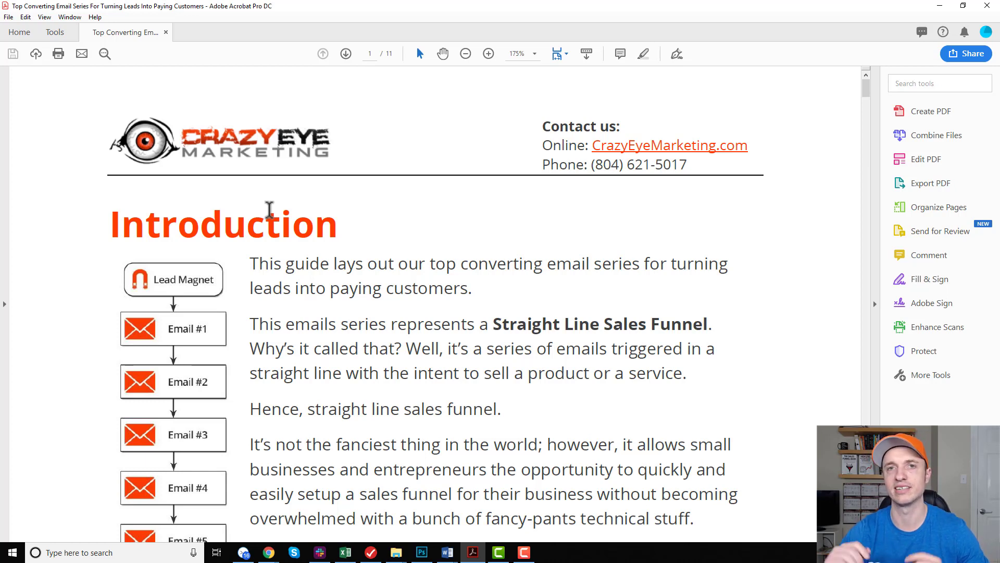
pyautogui.scroll(-10, 442, 156)
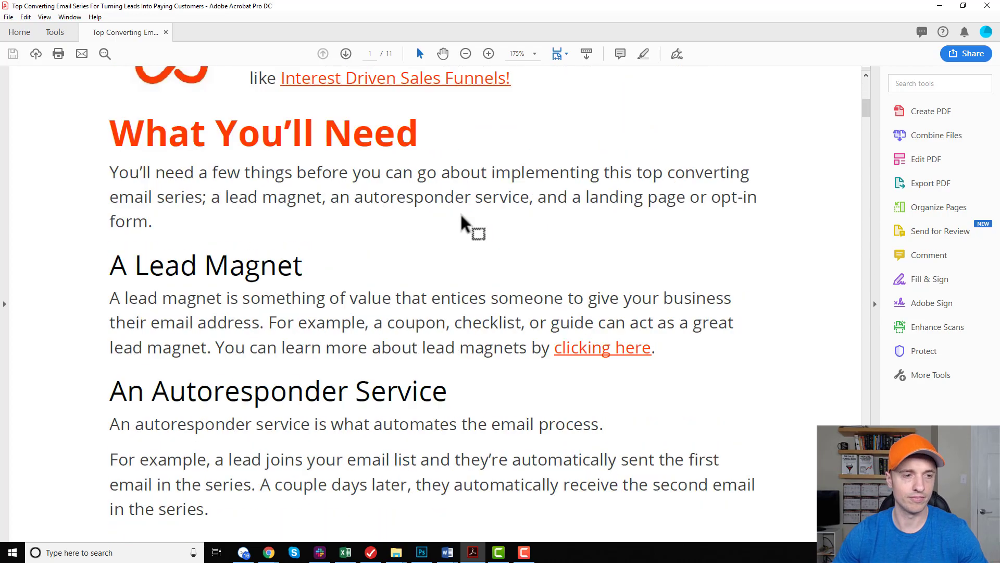
pyautogui.scroll(-20, 463, 223)
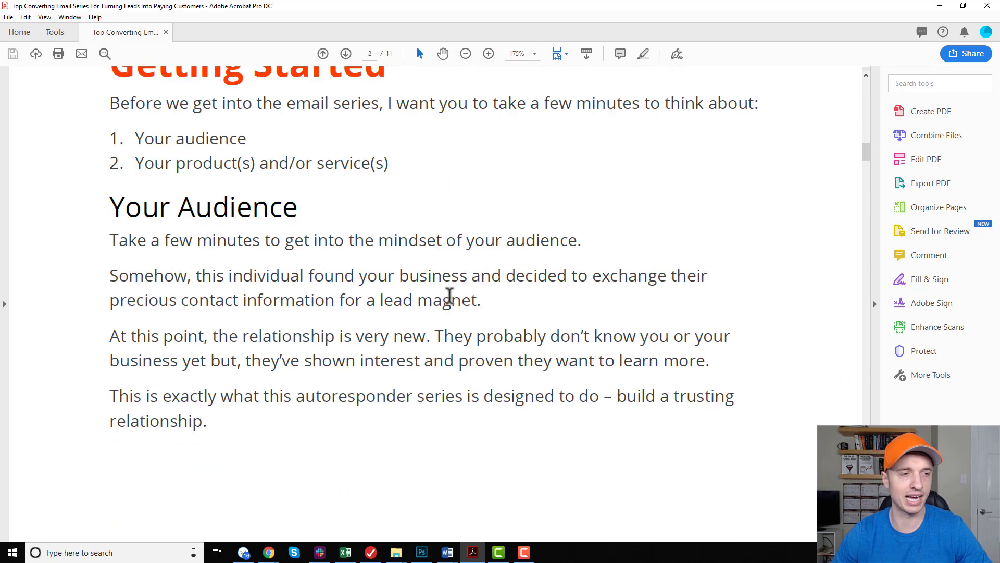
pyautogui.scroll(-20, 450, 296)
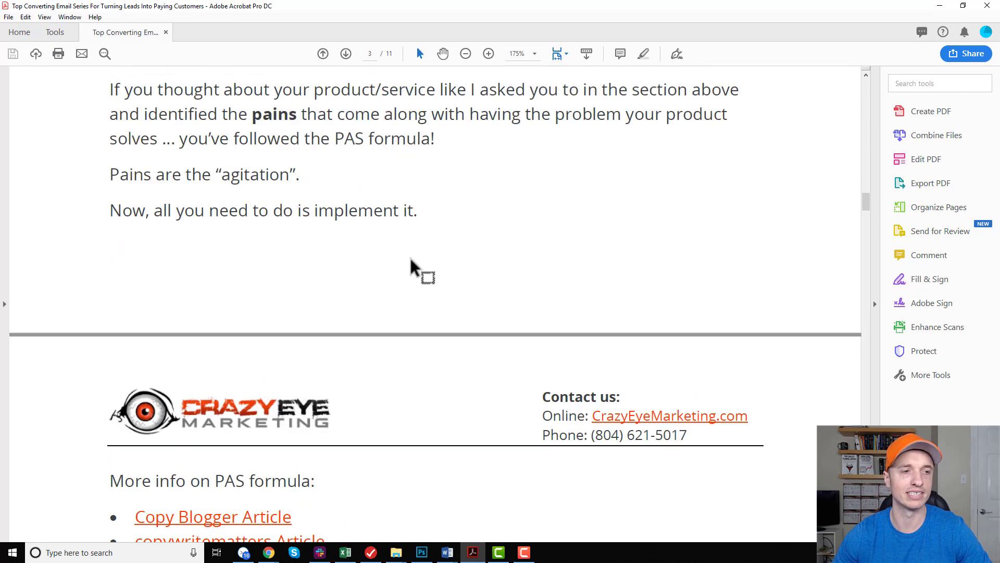
pyautogui.scroll(-20, 410, 259)
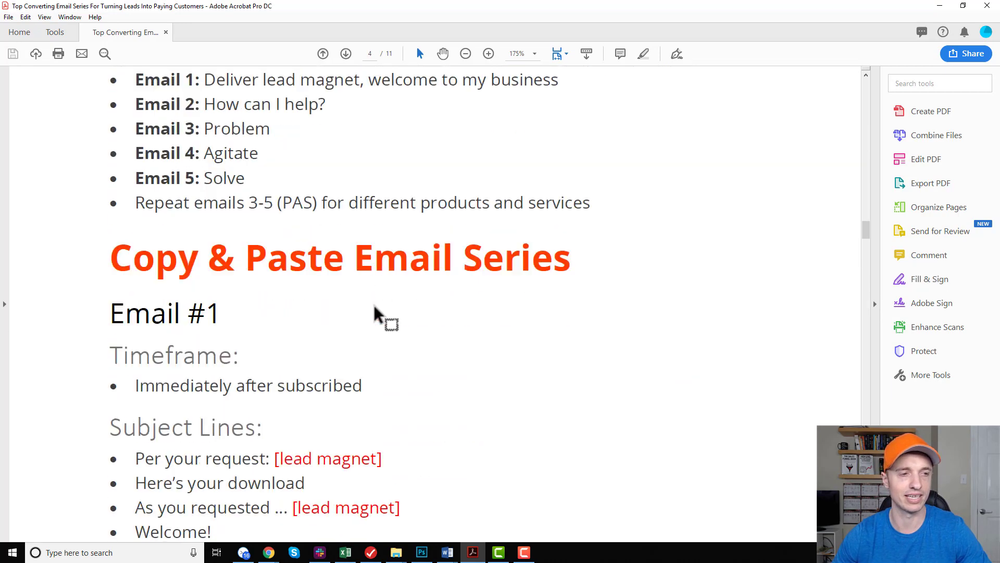
pyautogui.scroll(-6, 372, 292)
pyautogui.scroll(1, 368, 261)
pyautogui.scroll(-2, 220, 280)
pyautogui.scroll(2, 177, 152)
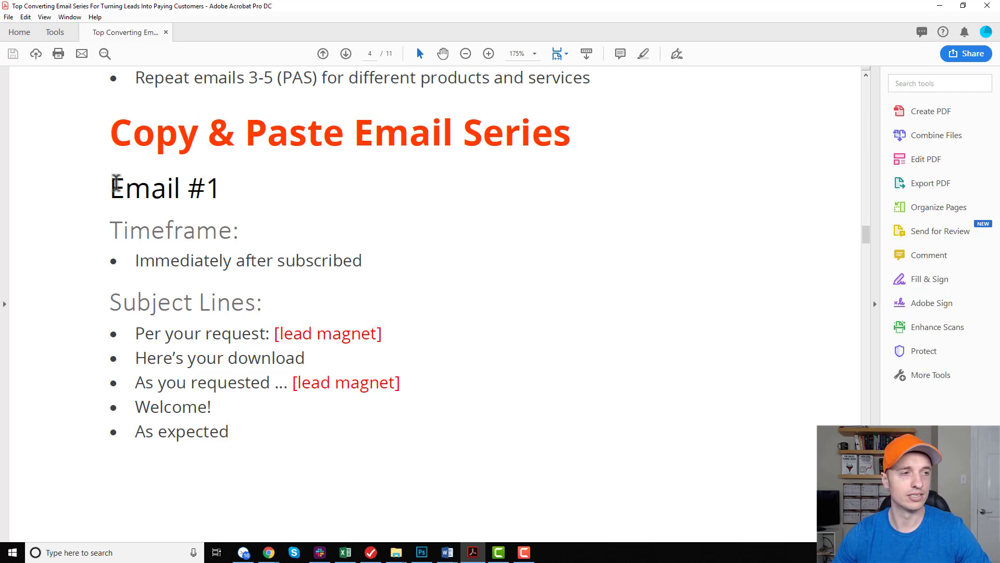
pyautogui.moveTo(116, 183); pyautogui.dragTo(260, 188)
pyautogui.click(261, 189)
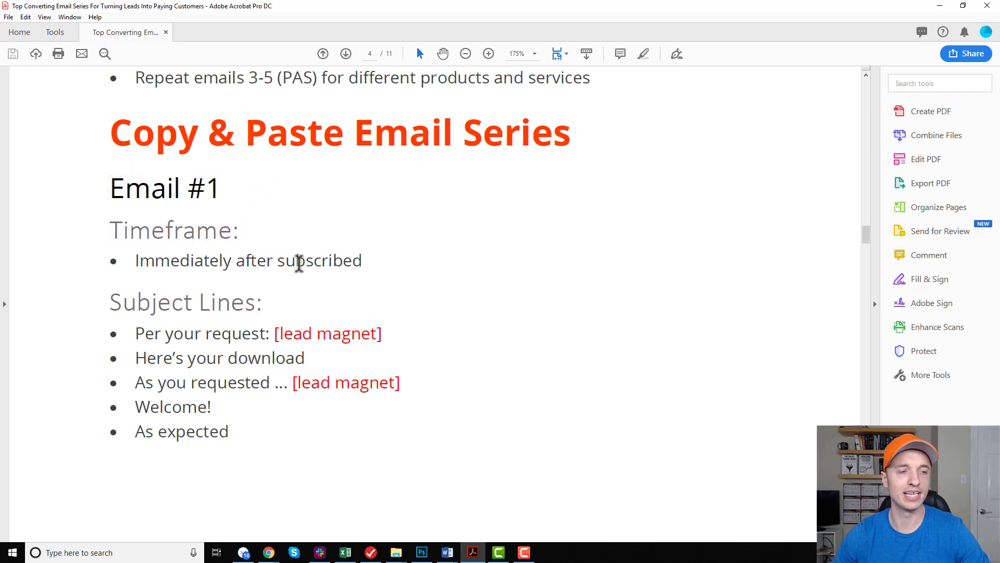
pyautogui.click(939, 6)
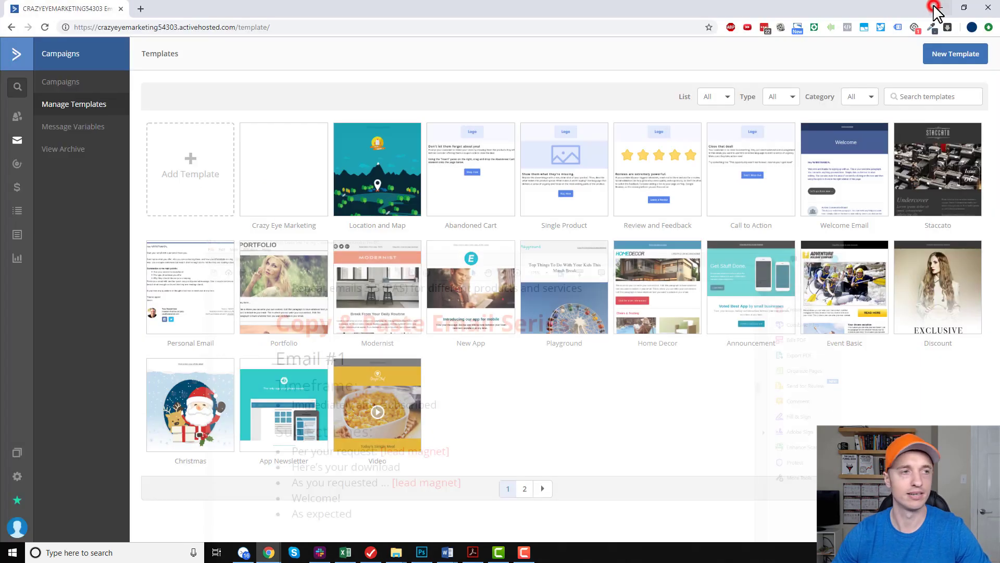
# Create a new automation with the Start from Scratch recipe after browsing the available recipes.
pyautogui.click(17, 165)
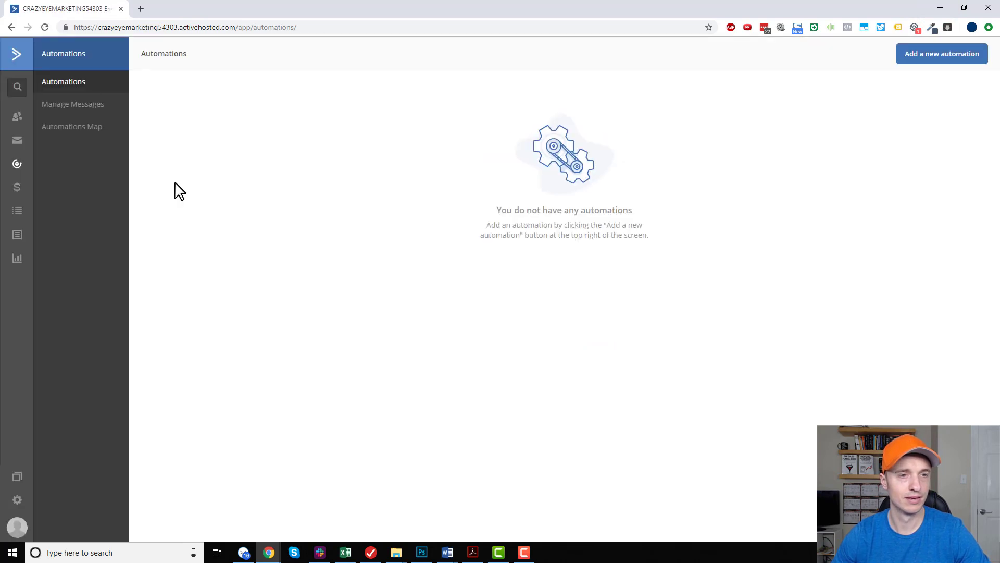
pyautogui.click(934, 61)
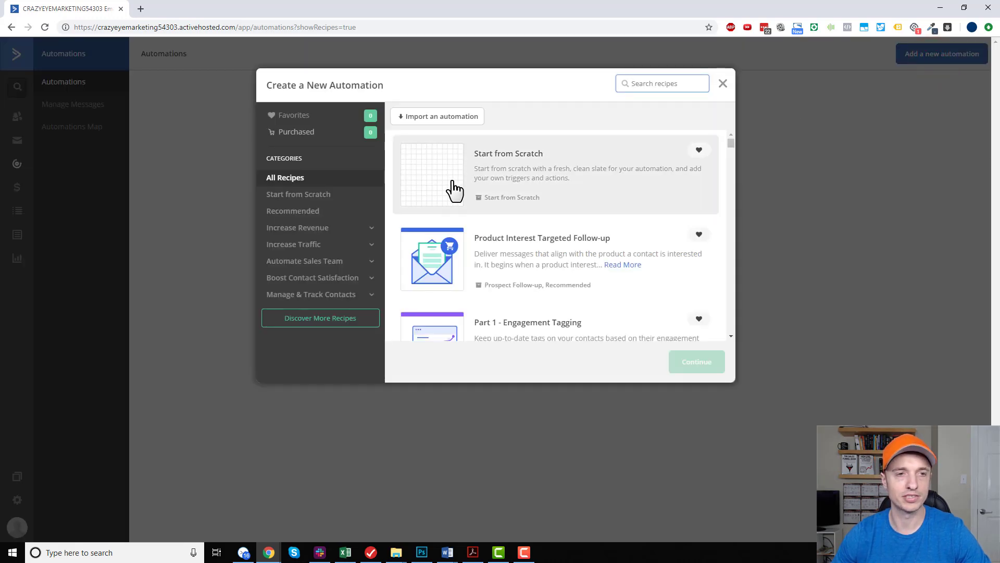
pyautogui.scroll(-4, 542, 203)
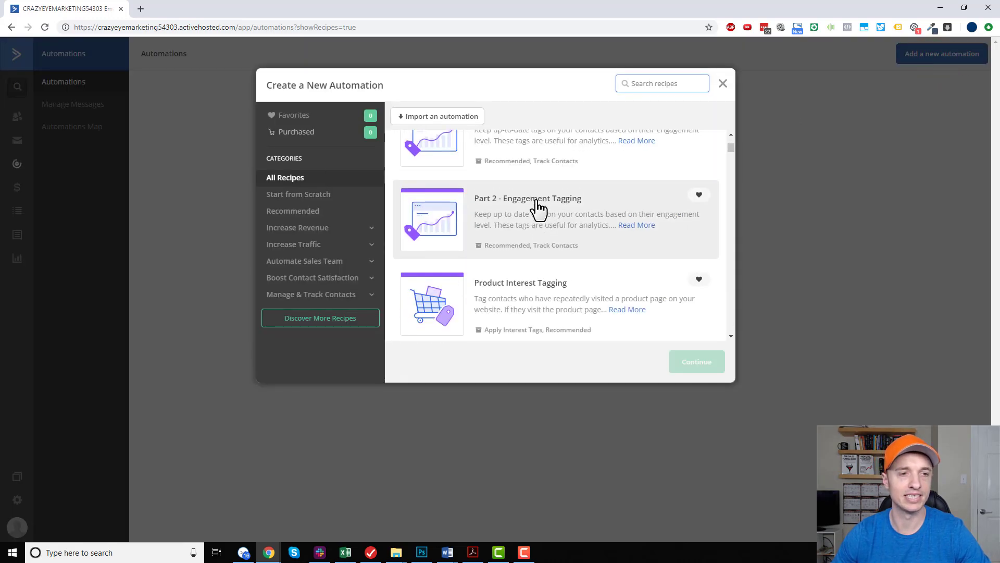
pyautogui.scroll(6, 507, 250)
pyautogui.scroll(-10, 516, 273)
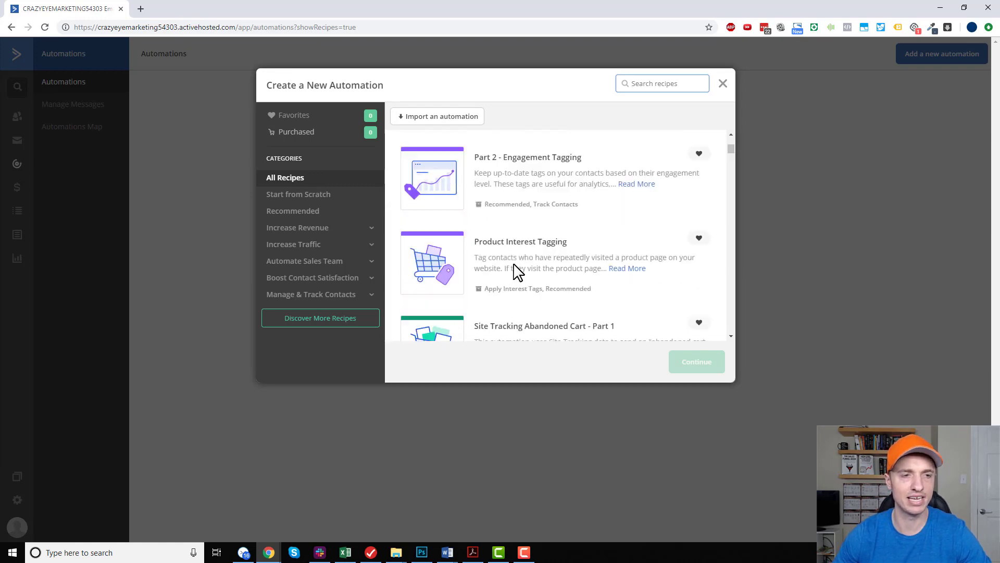
pyautogui.scroll(-10, 555, 235)
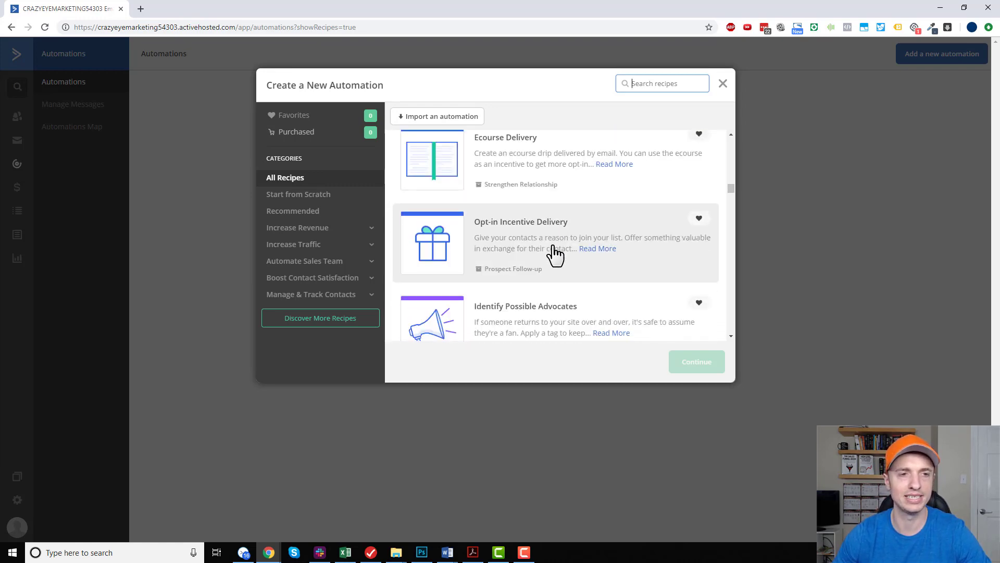
pyautogui.scroll(-5, 584, 273)
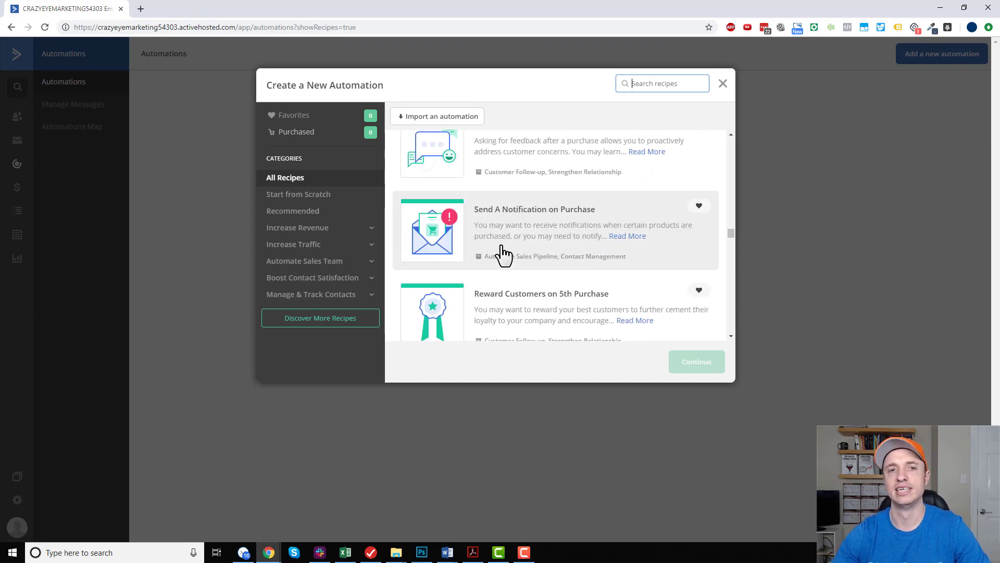
pyautogui.scroll(10, 542, 299)
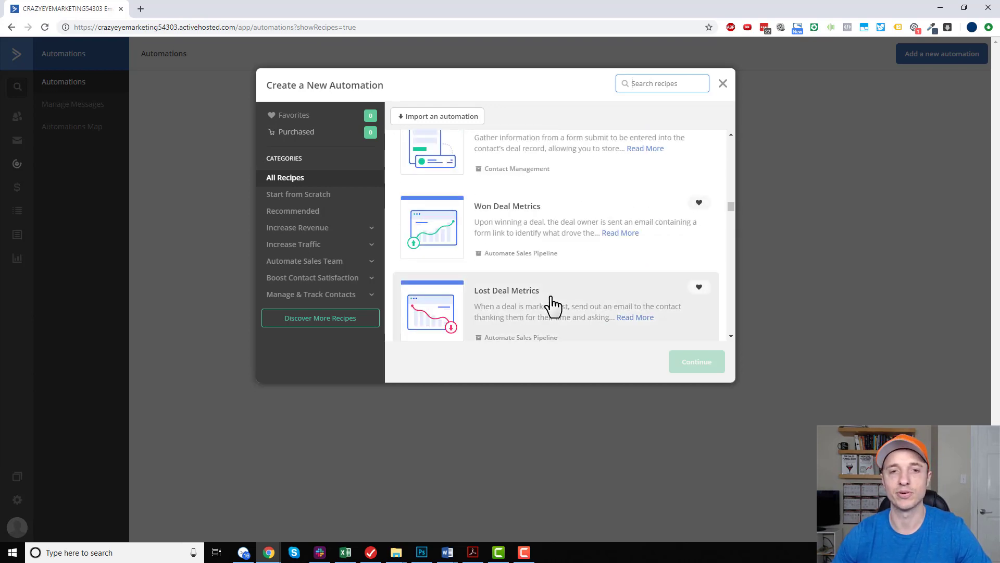
pyautogui.moveTo(731, 198); pyautogui.dragTo(736, 131)
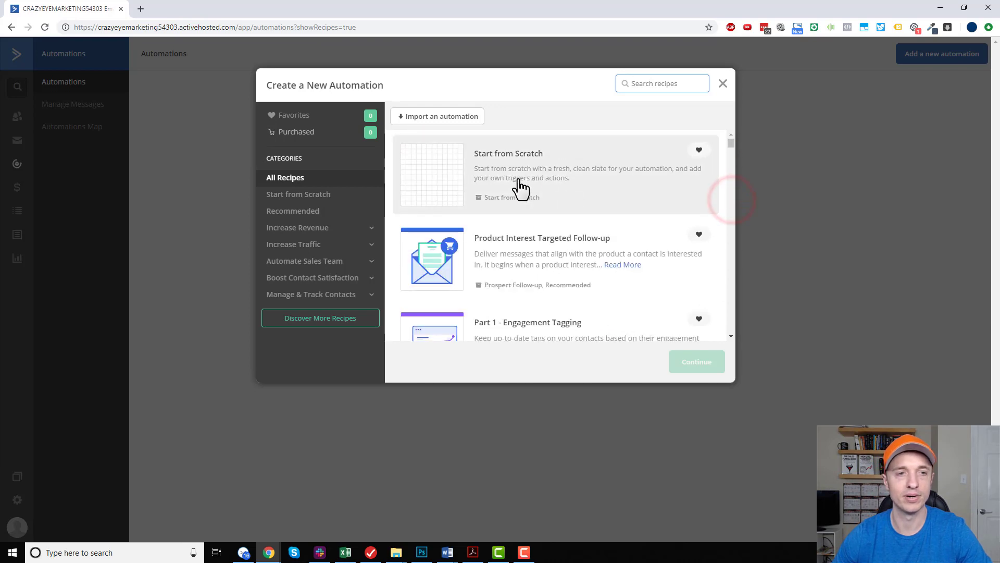
pyautogui.click(509, 165)
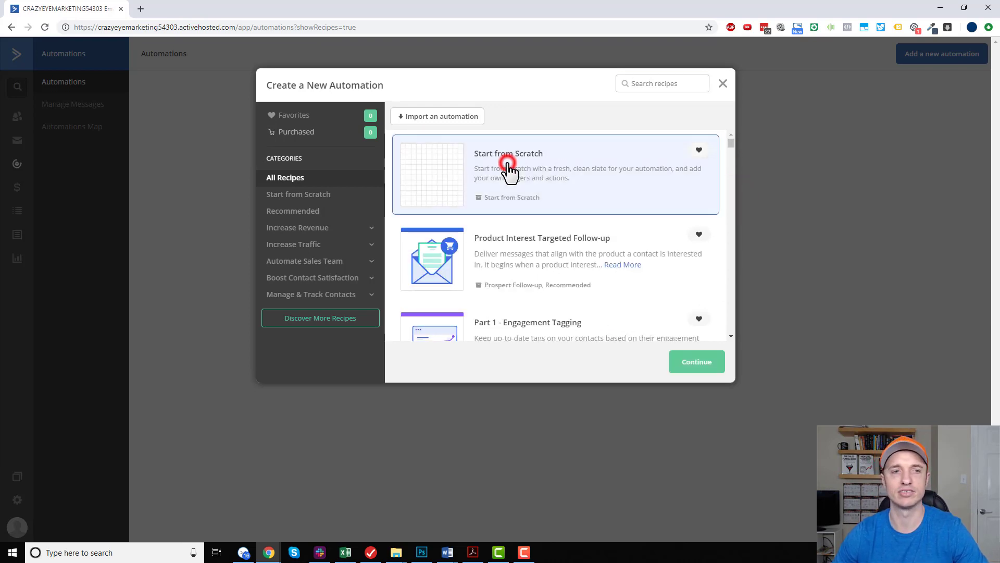
pyautogui.click(697, 361)
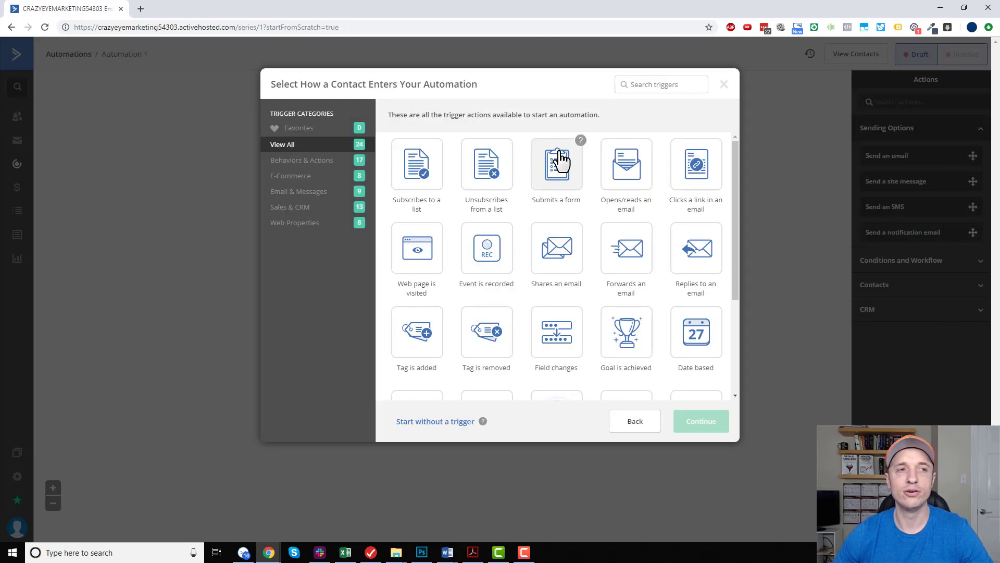
# Set the automation to start when the tag "Shoes" is added, running once.
pyautogui.moveTo(322, 81); pyautogui.dragTo(485, 93)
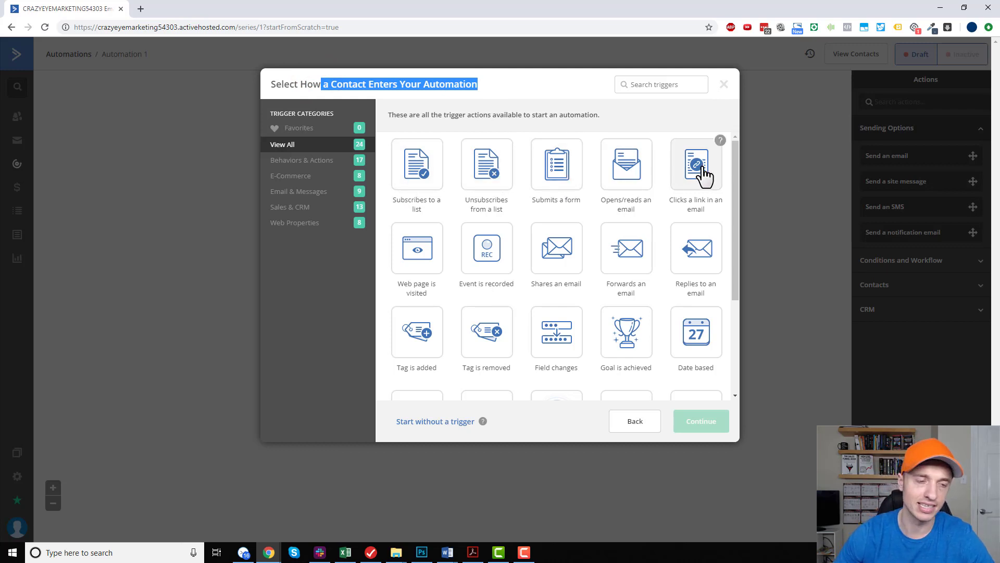
pyautogui.scroll(-3, 594, 230)
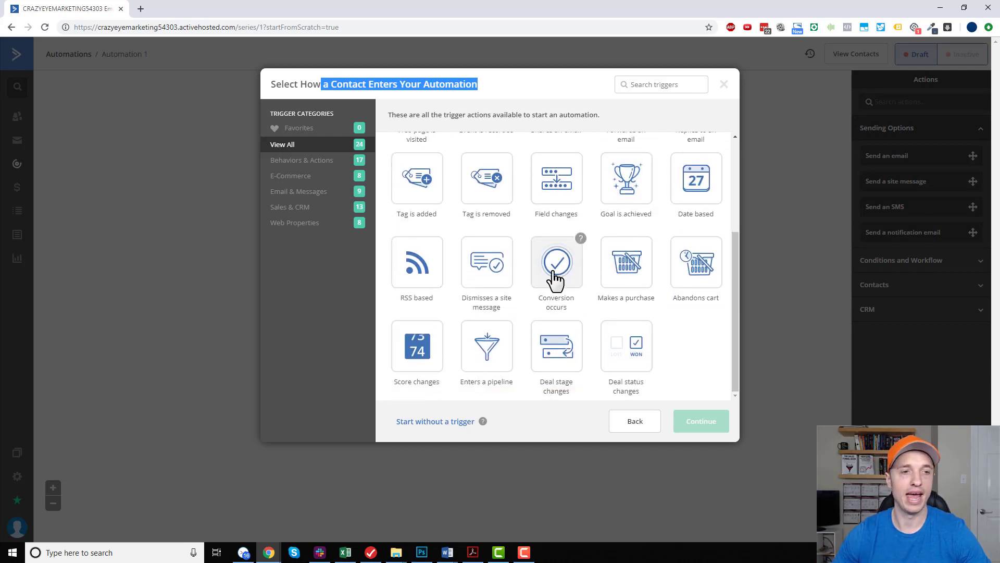
pyautogui.scroll(2, 599, 302)
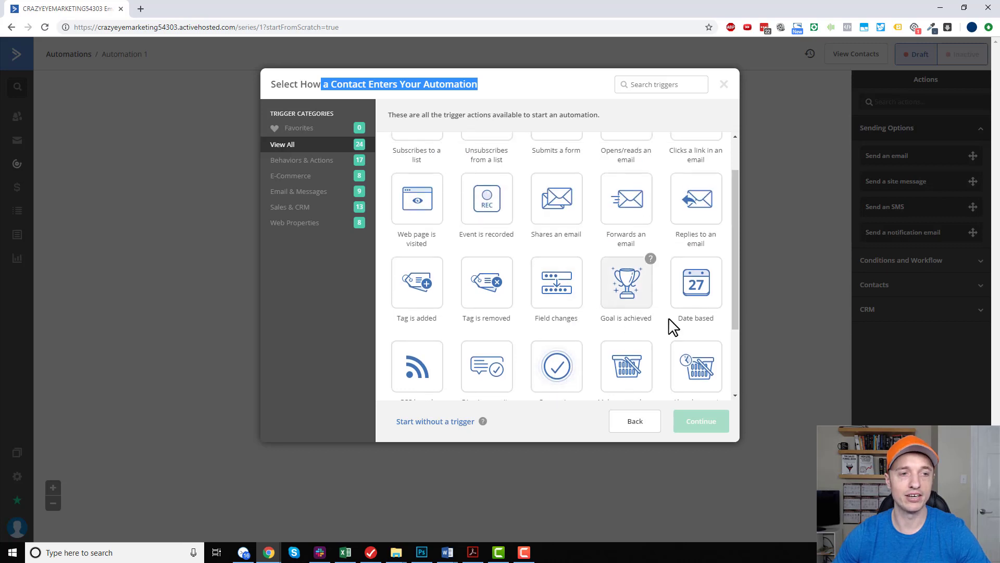
pyautogui.click(425, 306)
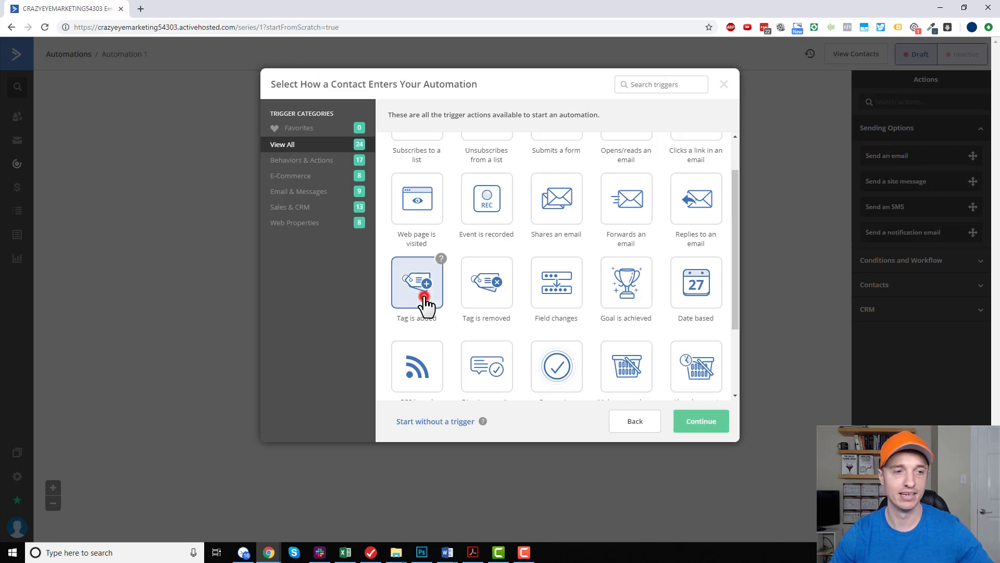
pyautogui.click(725, 422)
pyautogui.click(352, 125)
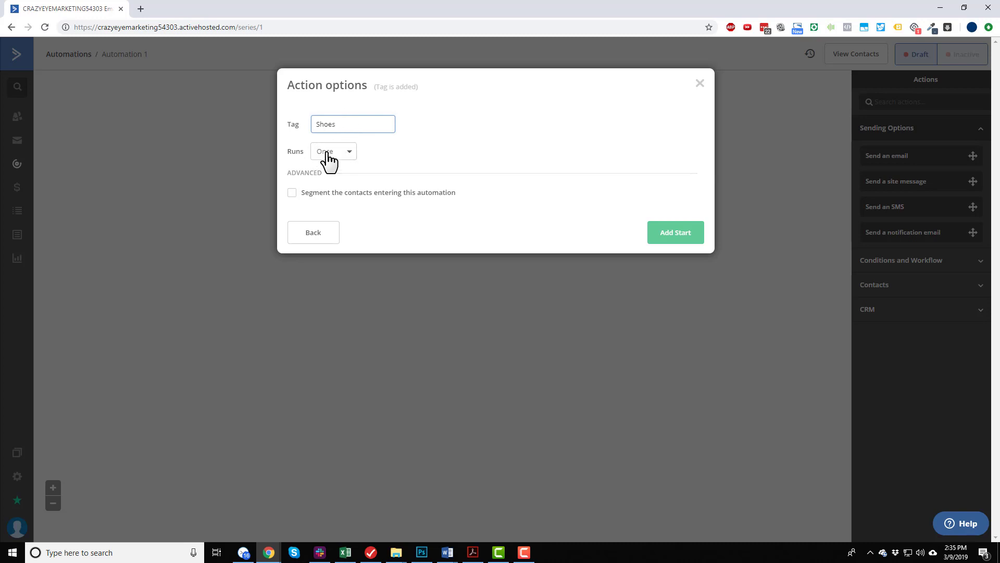
pyautogui.click(679, 243)
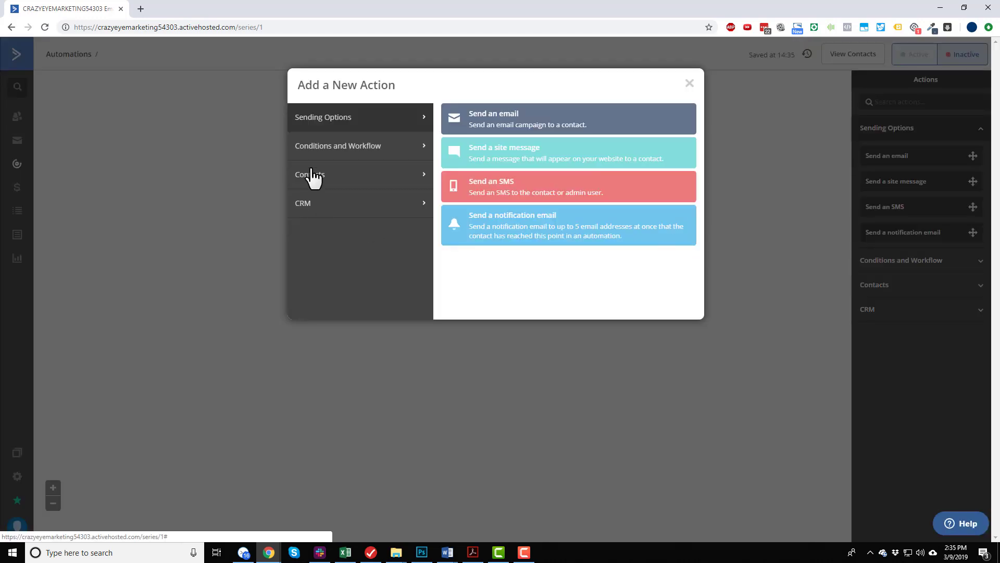
# Add a send-email action to the automation and create a new email named "Shoes - Email 1".
pyautogui.click(518, 127)
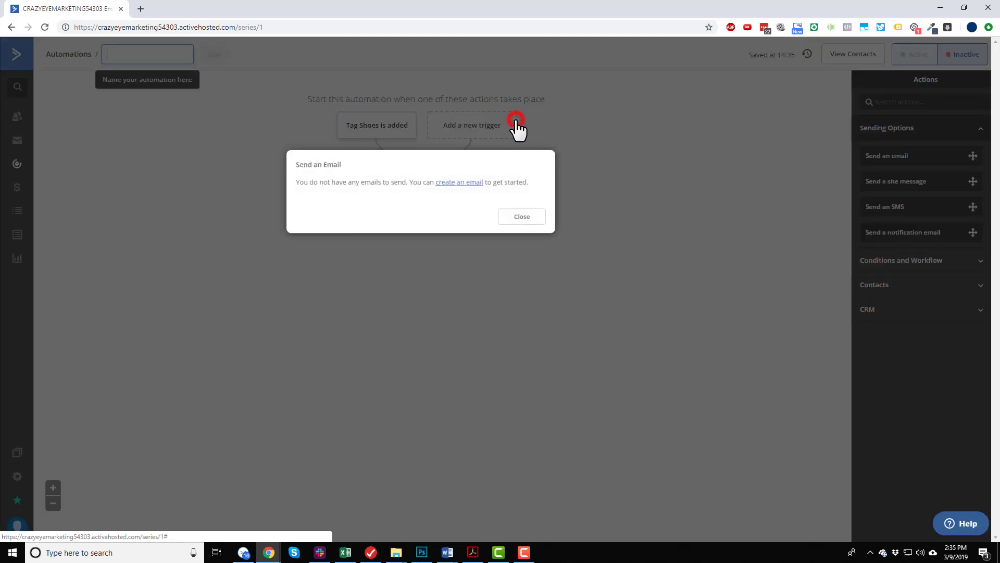
pyautogui.click(467, 182)
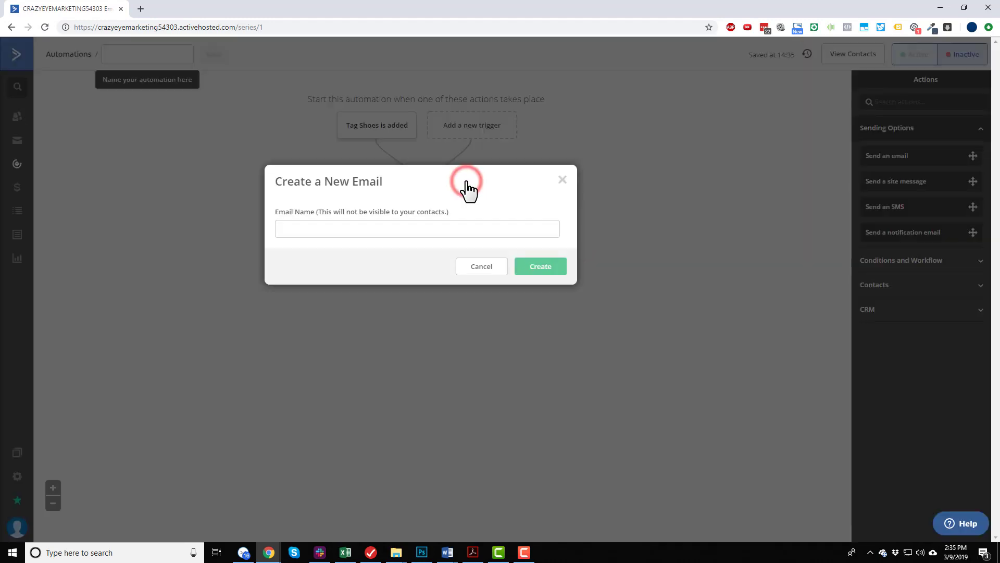
pyautogui.click(472, 232)
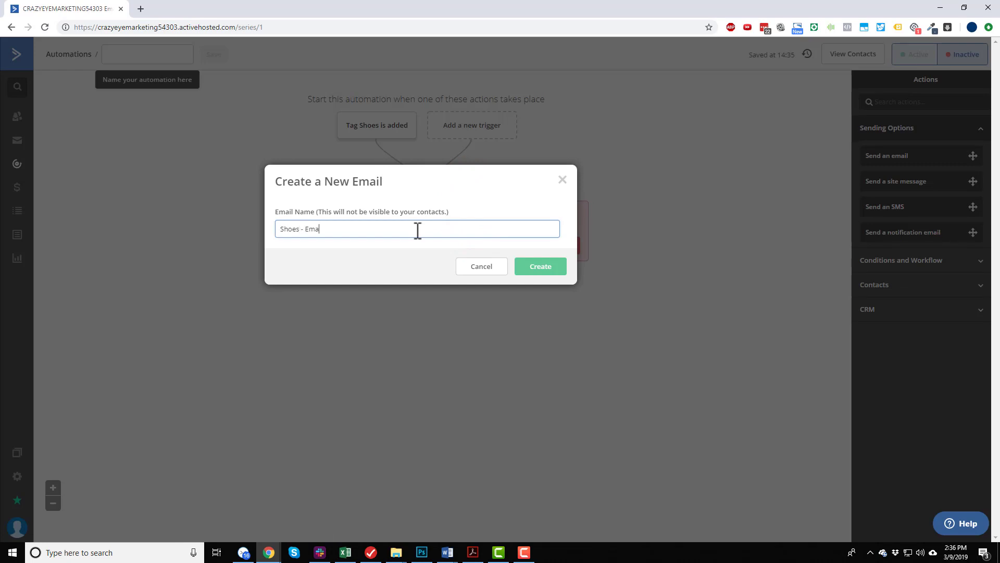
pyautogui.click(545, 266)
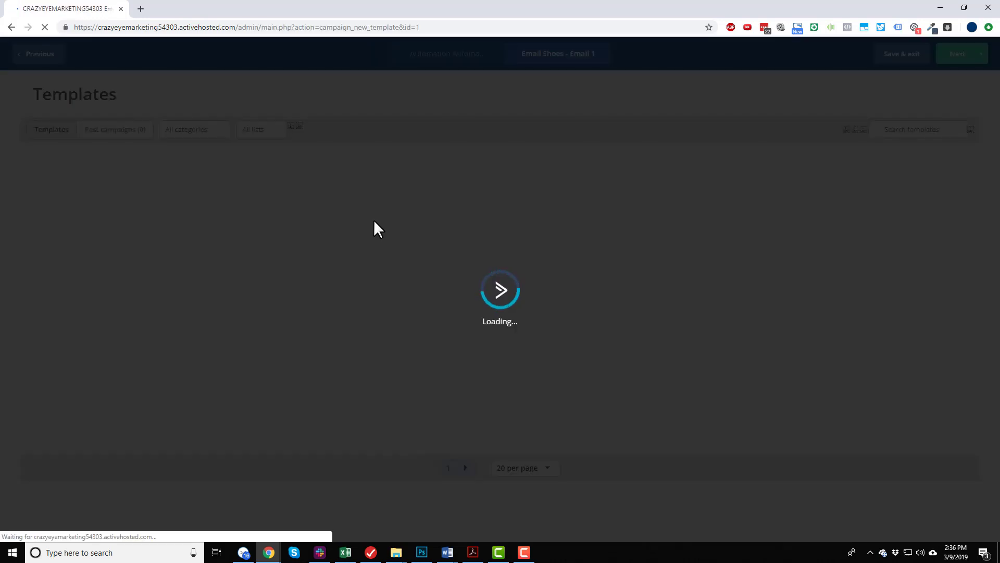
# Use the Crazy Eye Marketing template and change the sender name to the sender's first name followed by "| Crazy Eye Marketing".
pyautogui.moveTo(373, 220)
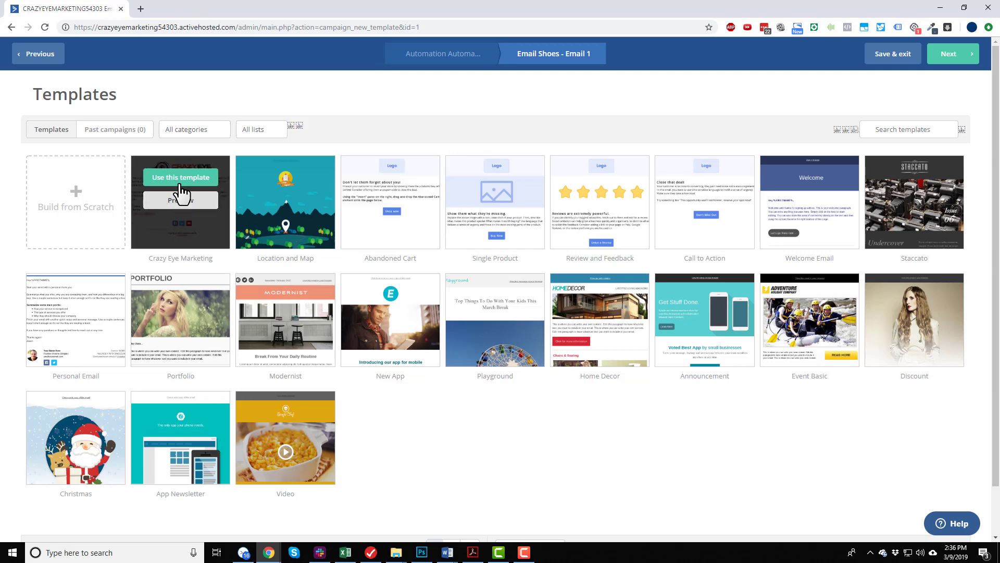
pyautogui.click(185, 179)
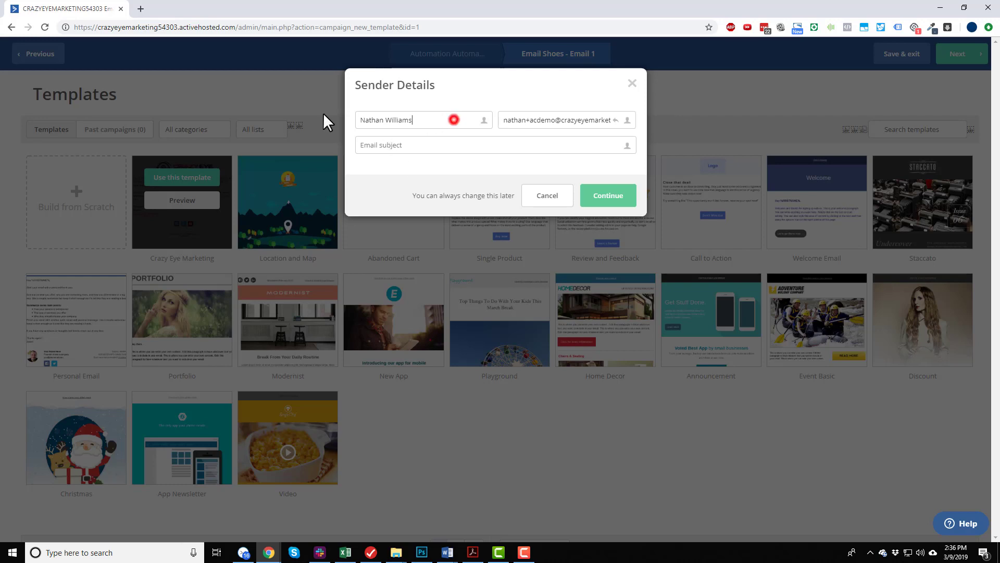
pyautogui.moveTo(453, 120); pyautogui.dragTo(321, 112)
pyautogui.click(440, 120)
pyautogui.doubleClick(400, 120)
pyautogui.write('| Crazy Eye Marketing')
# Switch to Adobe Acrobat and copy Email #1's subject line "As you requested ... [lead magnet]".
pyautogui.click(451, 145)
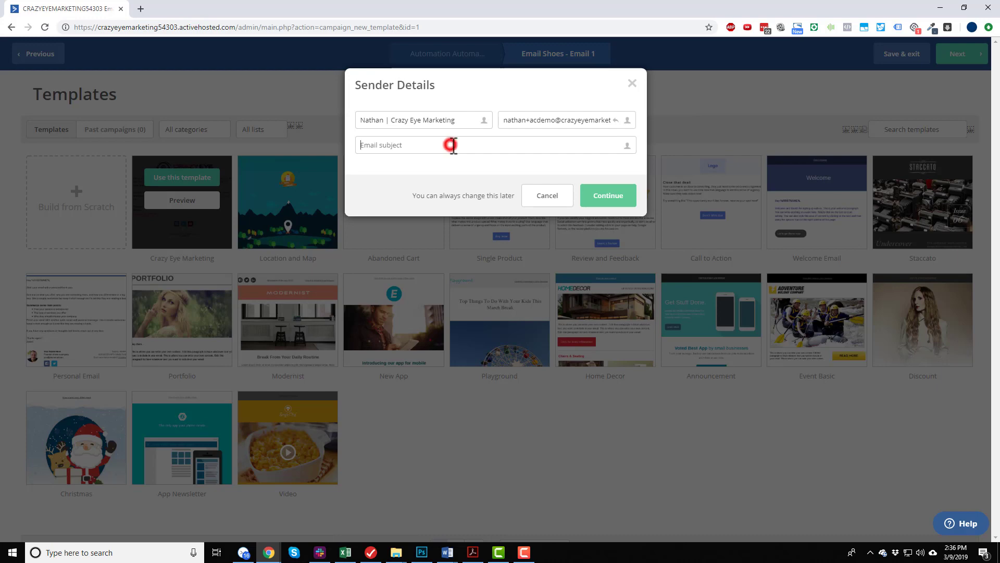
pyautogui.click(472, 553)
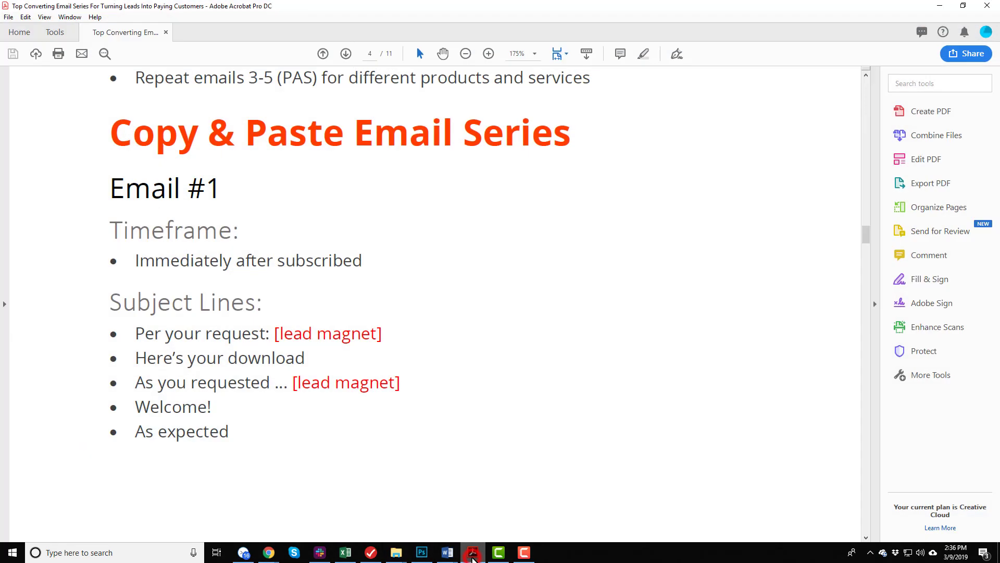
pyautogui.scroll(-1, 161, 315)
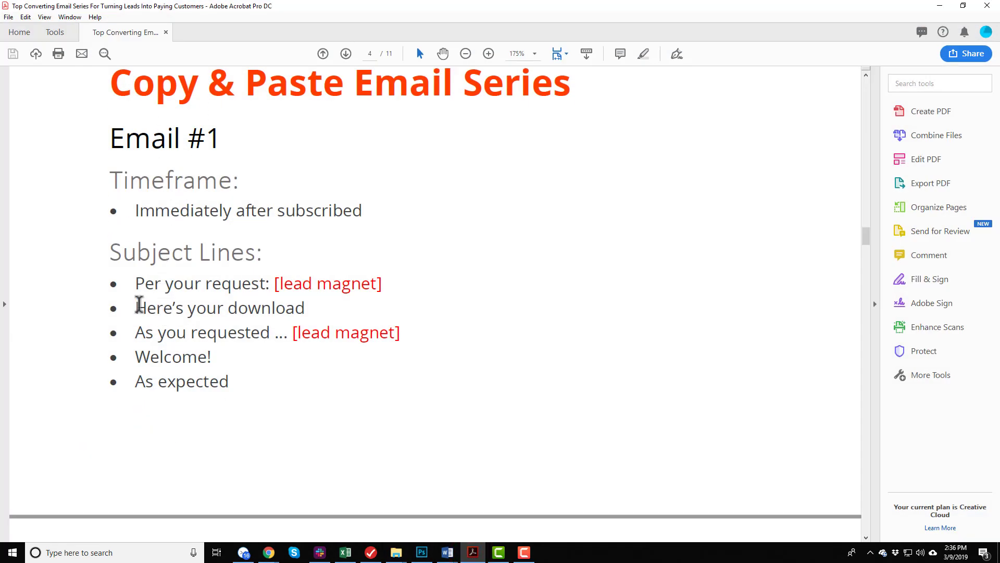
pyautogui.moveTo(137, 332); pyautogui.dragTo(407, 331)
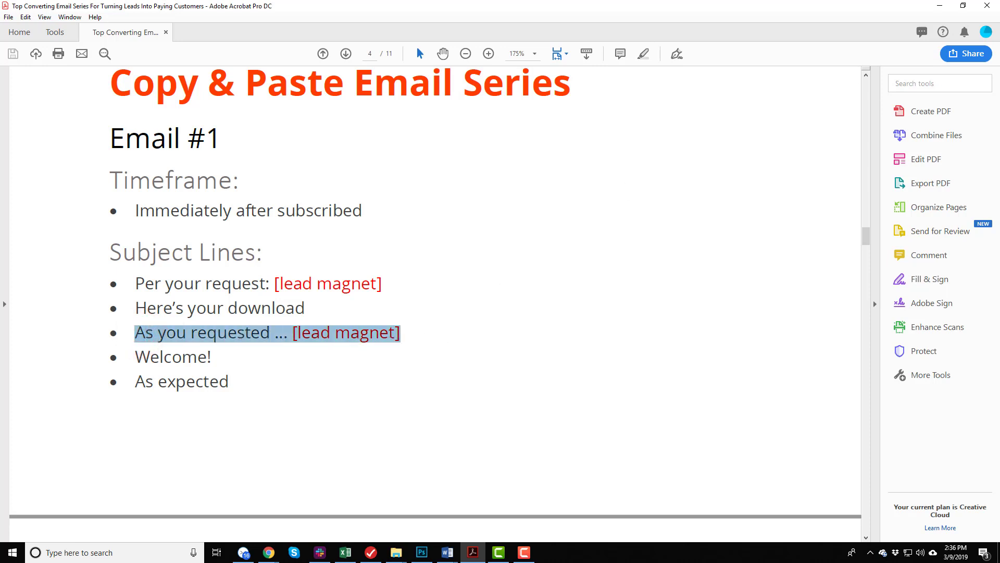
# Return to ActiveCampaign, paste the copied line as the email subject, replace its [lead magnet] placeholder with the actual title, and continue.
pyautogui.click(940, 6)
pyautogui.click(428, 150)
pyautogui.write('As you requested … [lead magnet]')
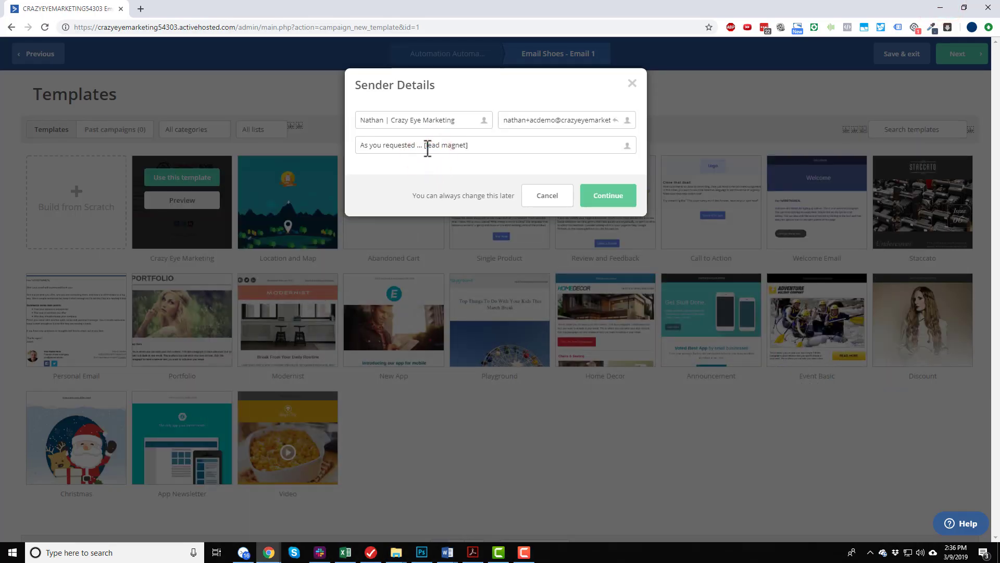
pyautogui.moveTo(425, 146); pyautogui.dragTo(519, 136)
pyautogui.write('10')
pyautogui.click(605, 198)
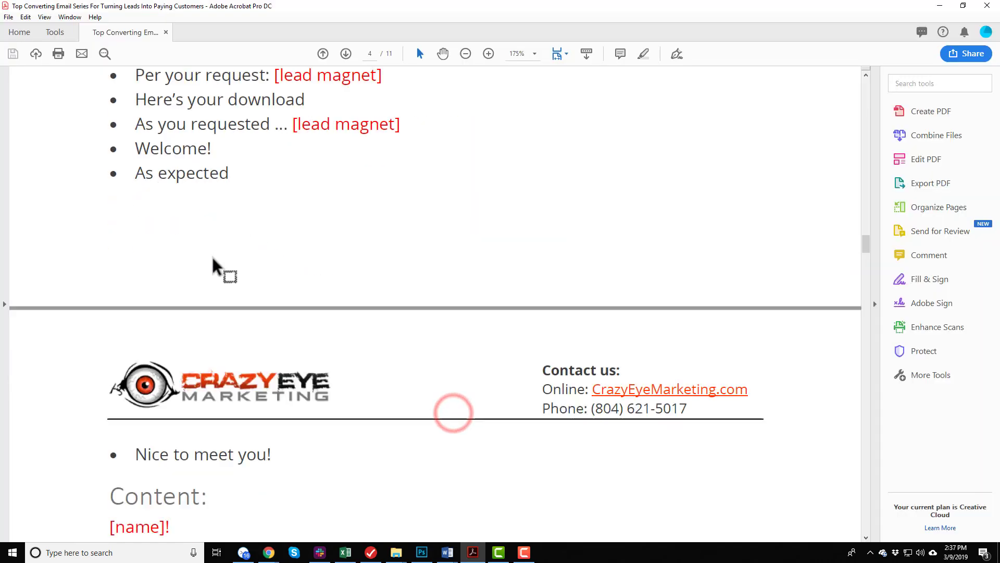
# In the Adobe Acrobat guide, copy Email #1's content from "[name]!" through "Excellent.".
pyautogui.scroll(-6, 212, 268)
pyautogui.scroll(-3, 201, 281)
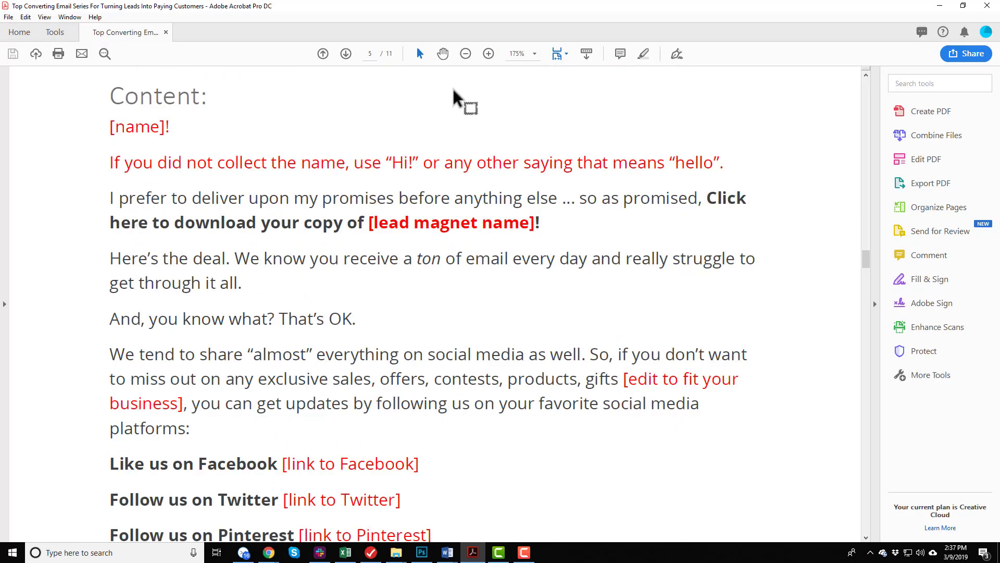
pyautogui.click(462, 54)
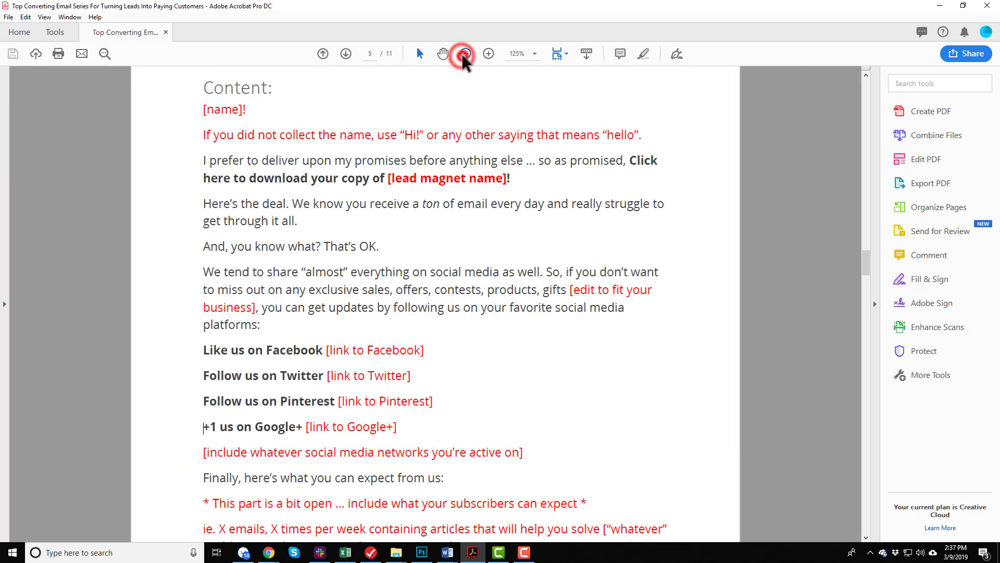
pyautogui.scroll(2, 478, 312)
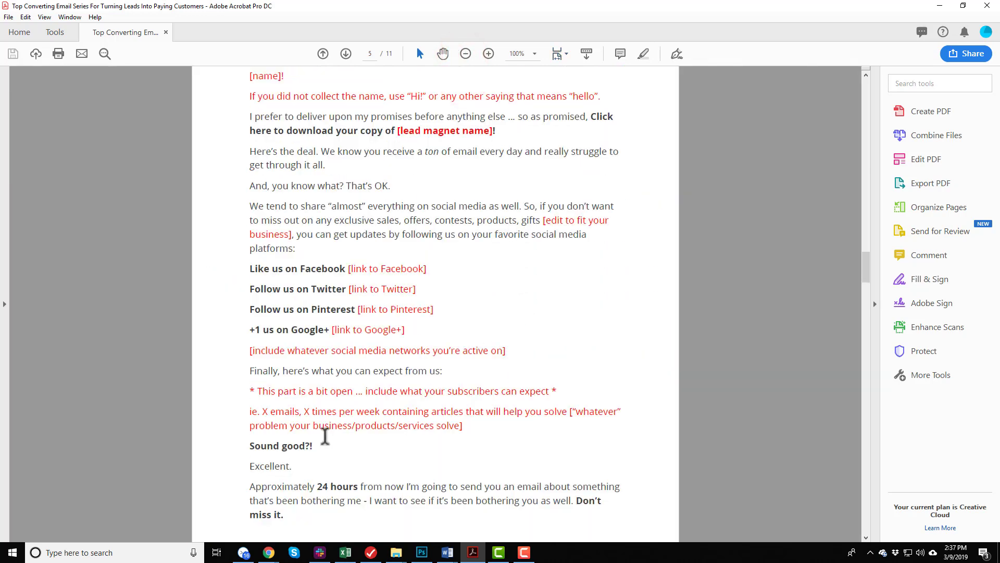
pyautogui.click(251, 101)
pyautogui.moveTo(254, 101); pyautogui.dragTo(293, 489)
pyautogui.hotkey('ctrl', 'c')
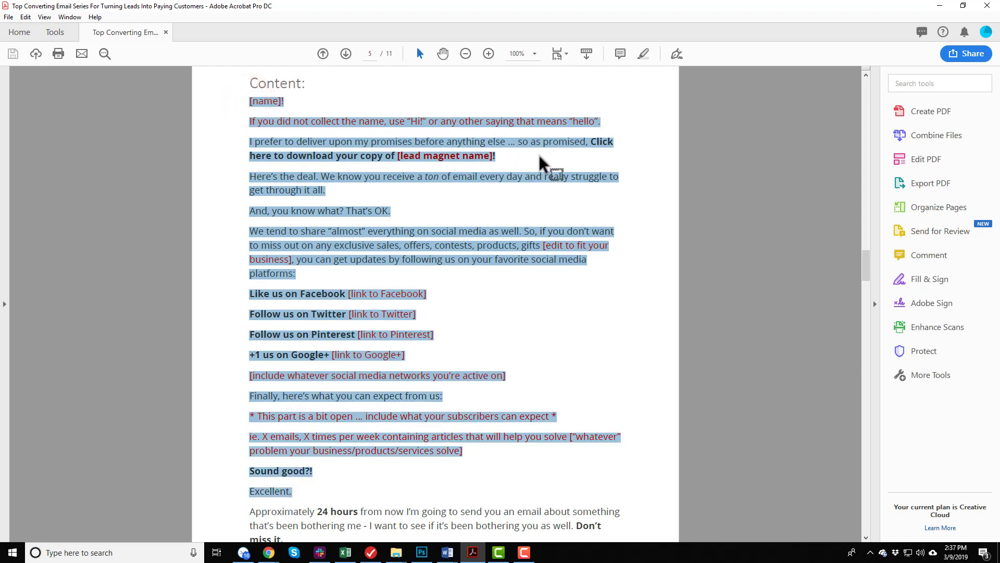
# Return to ActiveCampaign and replace the email's placeholder text, from the welcome paragraph through "Thanks,", with the copied Email #1 content.
pyautogui.click(940, 7)
pyautogui.click(416, 246)
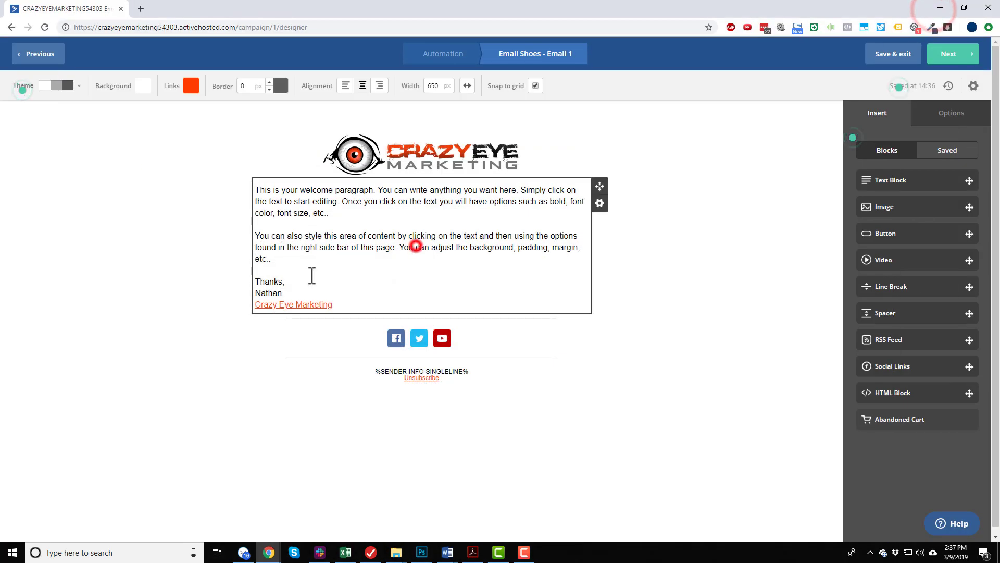
pyautogui.moveTo(295, 281); pyautogui.dragTo(268, 205)
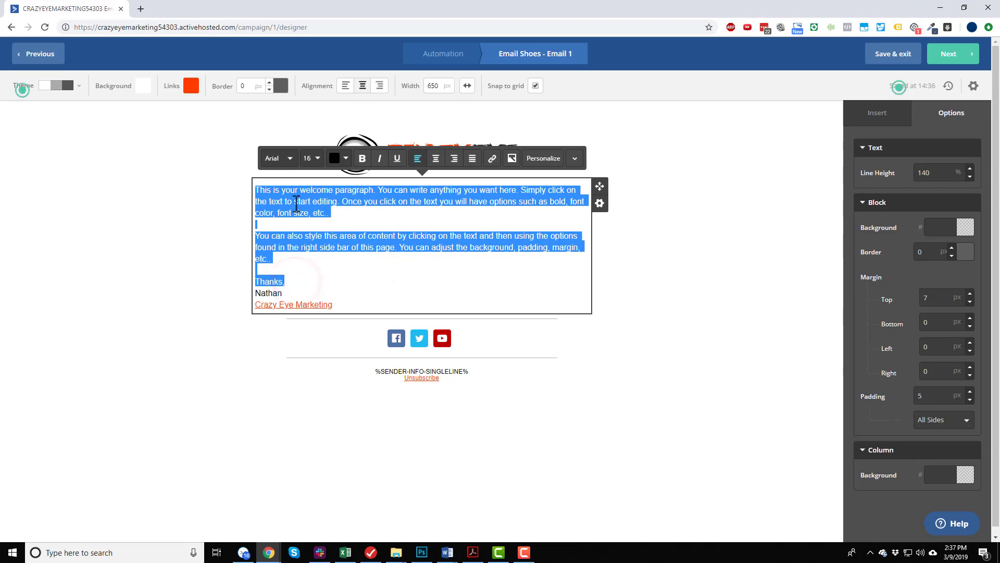
pyautogui.rightClick(290, 199)
pyautogui.click(357, 266)
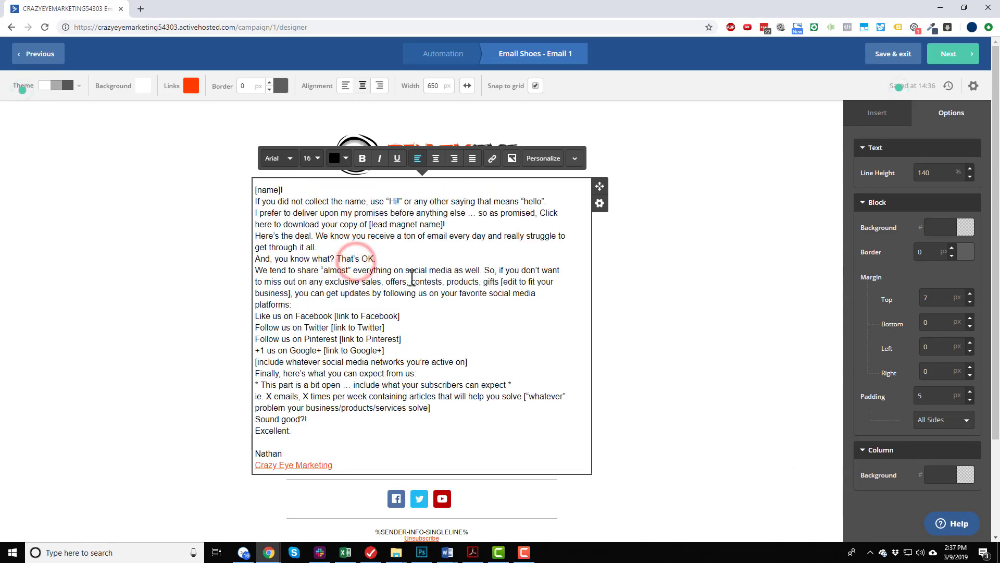
# Switch to Adobe Acrobat and copy the Email #1 text from "Excellent." through "Don't miss it.".
pyautogui.click(473, 553)
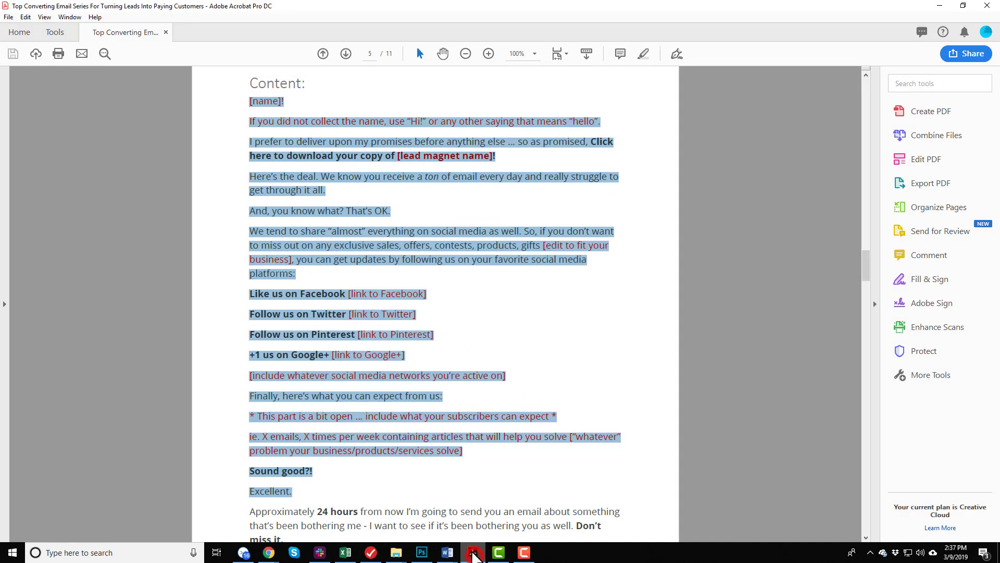
pyautogui.scroll(-5, 436, 286)
pyautogui.scroll(-2, 325, 326)
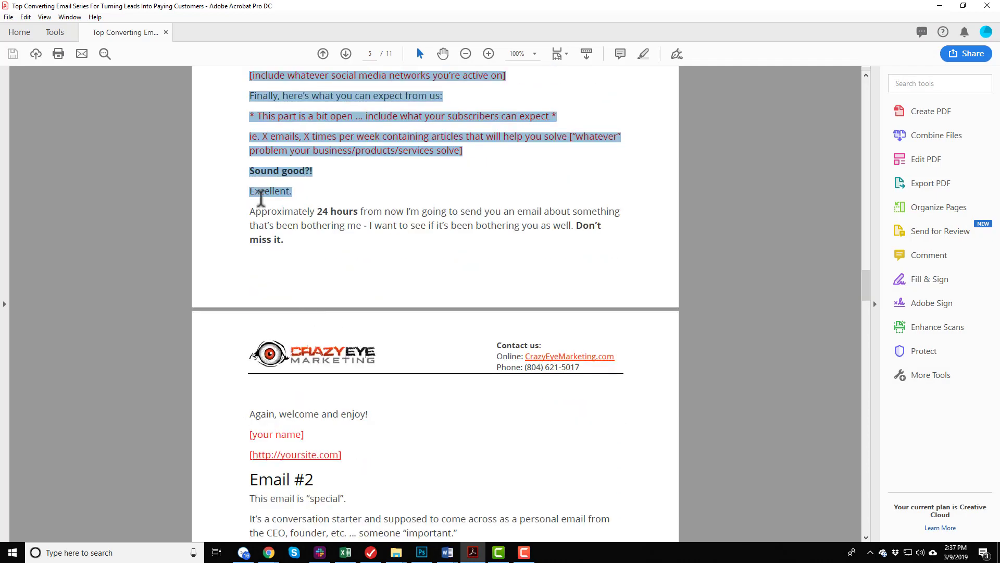
pyautogui.moveTo(250, 211); pyautogui.dragTo(381, 418)
pyautogui.click(382, 420)
pyautogui.moveTo(317, 245)
pyautogui.mouseDown()
pyautogui.moveTo(230, 202)
pyautogui.moveTo(269, 202)
pyautogui.moveTo(313, 257)
pyautogui.mouseUp()
pyautogui.hotkey('ctrl', 'c')
pyautogui.click(246, 199)
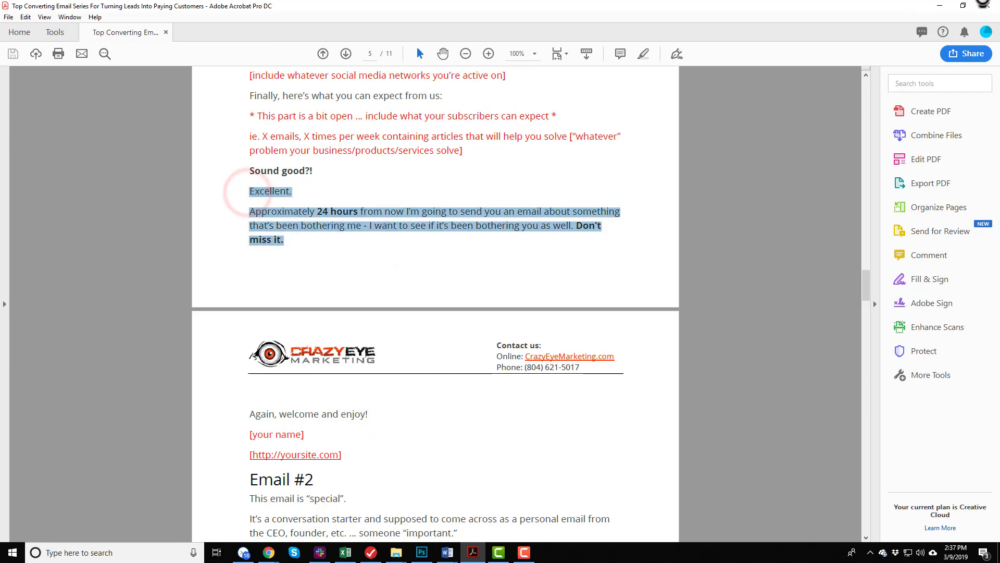
# Return to ActiveCampaign, paste the copied text below "Excellent." in the email body, and delete the duplicate "Excellent." line.
pyautogui.click(940, 5)
pyautogui.click(289, 437)
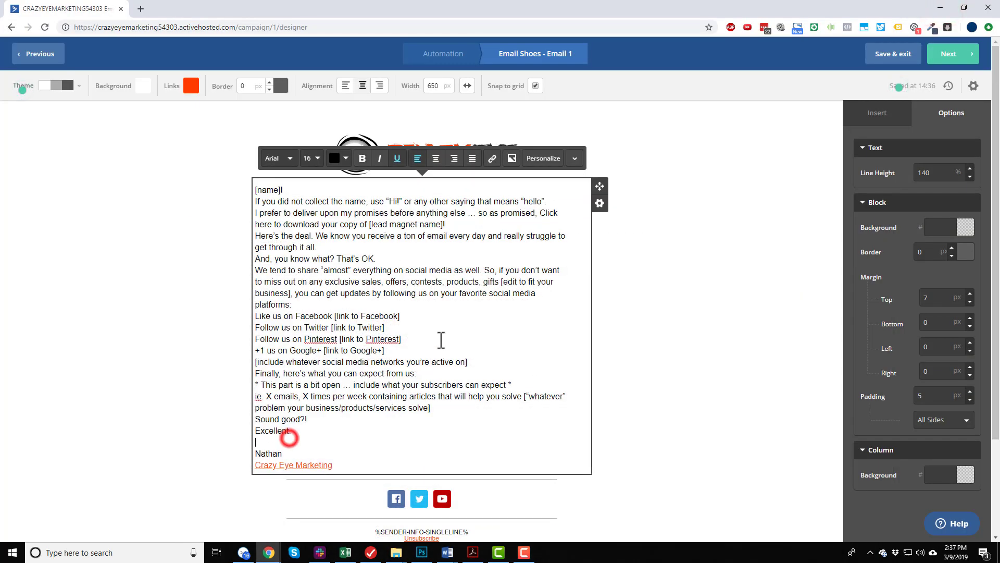
pyautogui.hotkey('ctrl', 'v')
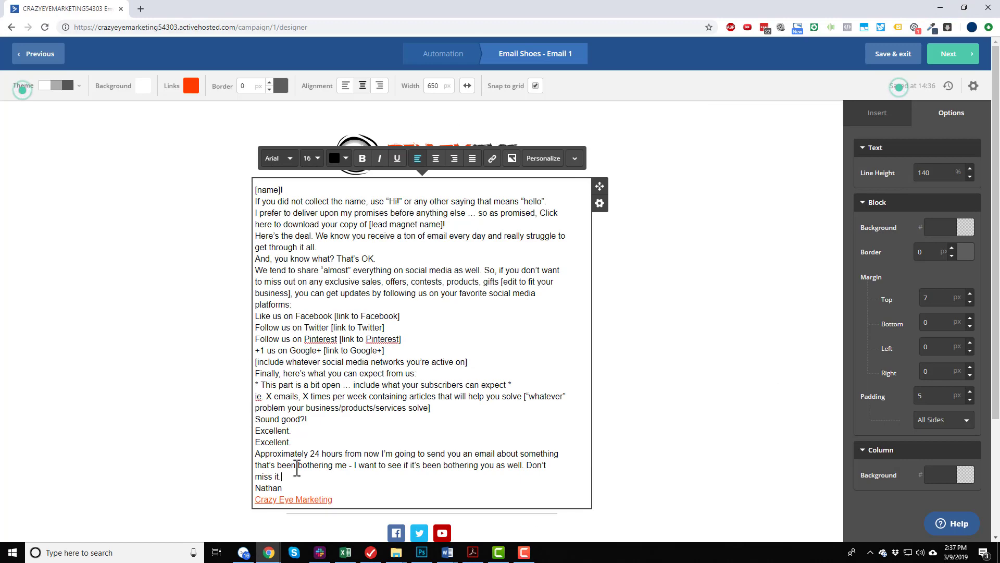
pyautogui.tripleClick(296, 441)
pyautogui.press('BackSpace')
pyautogui.press('BackSpace')
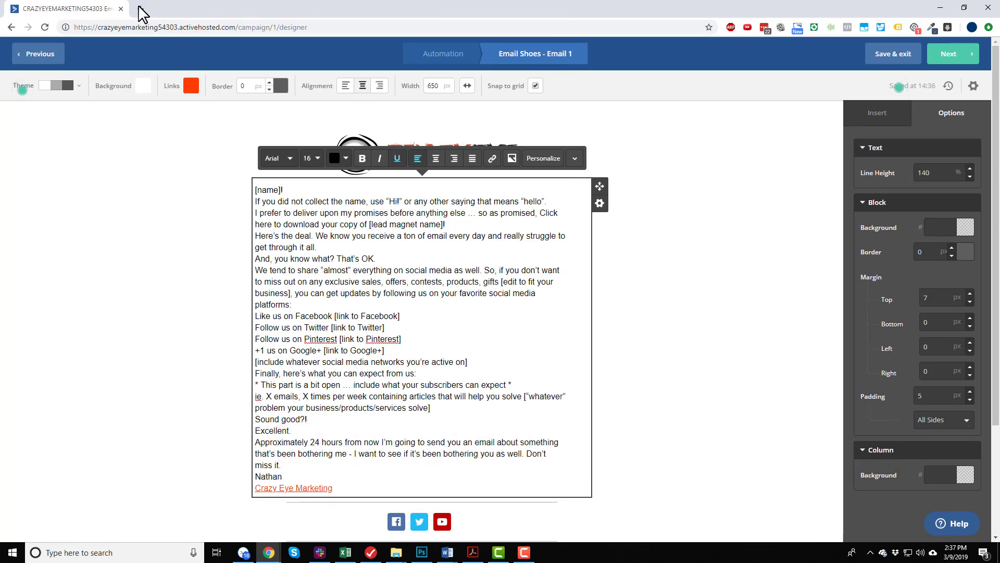
# Switch to Adobe Acrobat and copy Email #1's closing line "Again, welcome and enjoy!".
pyautogui.click(473, 553)
pyautogui.scroll(-3, 339, 360)
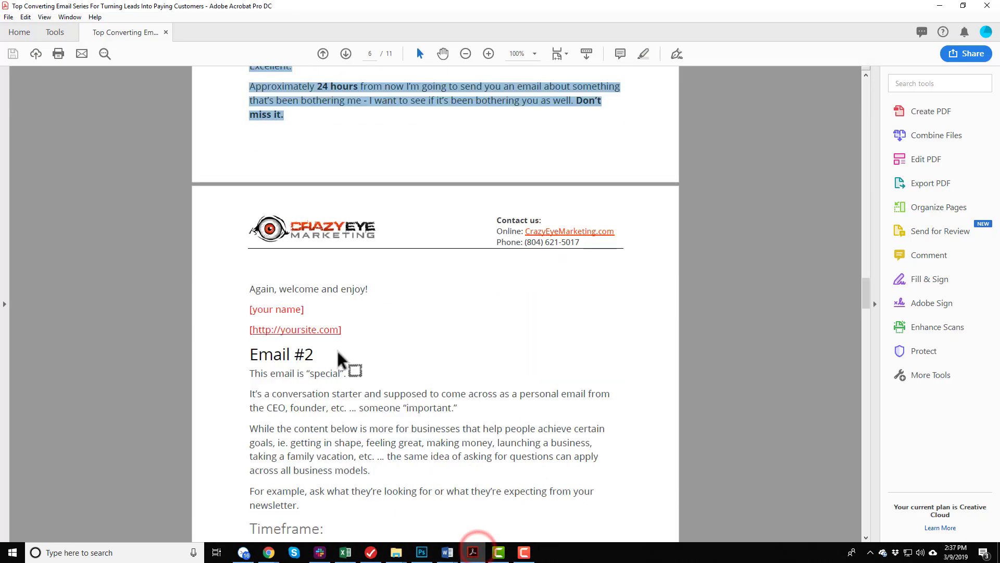
pyautogui.moveTo(375, 288); pyautogui.dragTo(249, 287)
pyautogui.hotkey('ctrl', 'c')
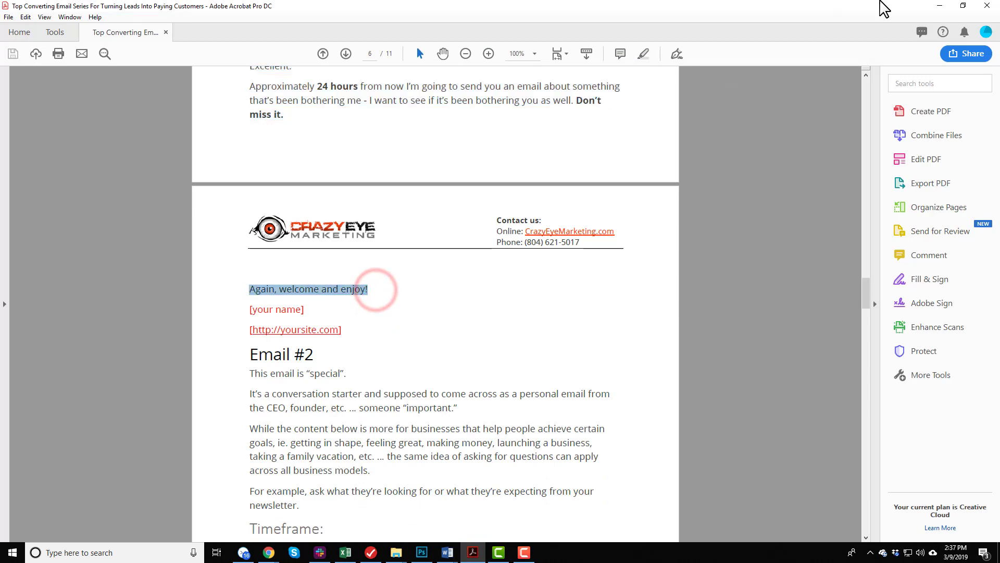
# Return to ActiveCampaign and paste the closing line on its own line directly above the sender's signature.
pyautogui.click(940, 5)
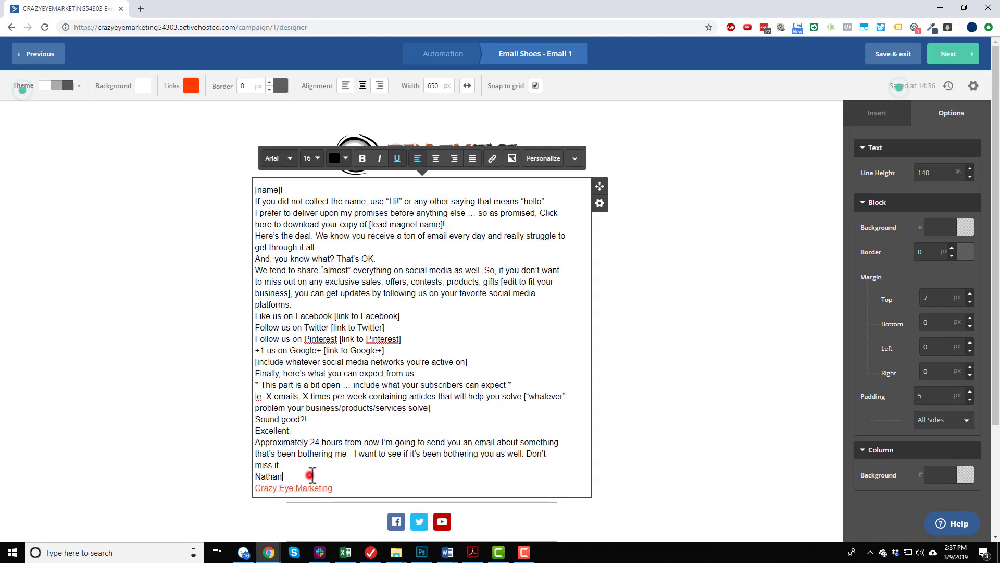
pyautogui.click(310, 472)
pyautogui.press('Return')
pyautogui.hotkey('ctrl', 'v')
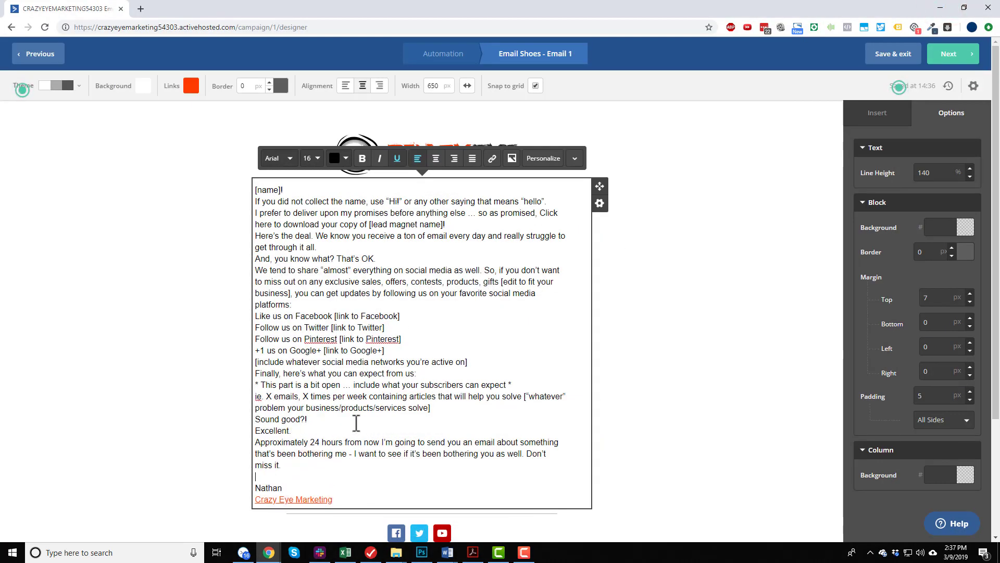
# Add a blank line after the "[name]!" greeting and another after the "If you did not collect the name" paragraph.
pyautogui.click(345, 189)
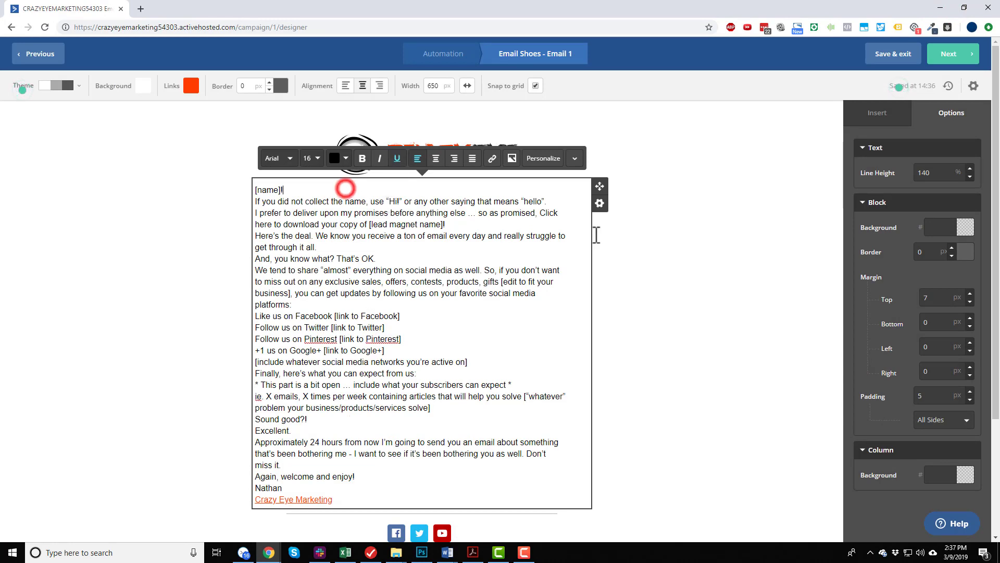
pyautogui.press('Return')
pyautogui.click(561, 212)
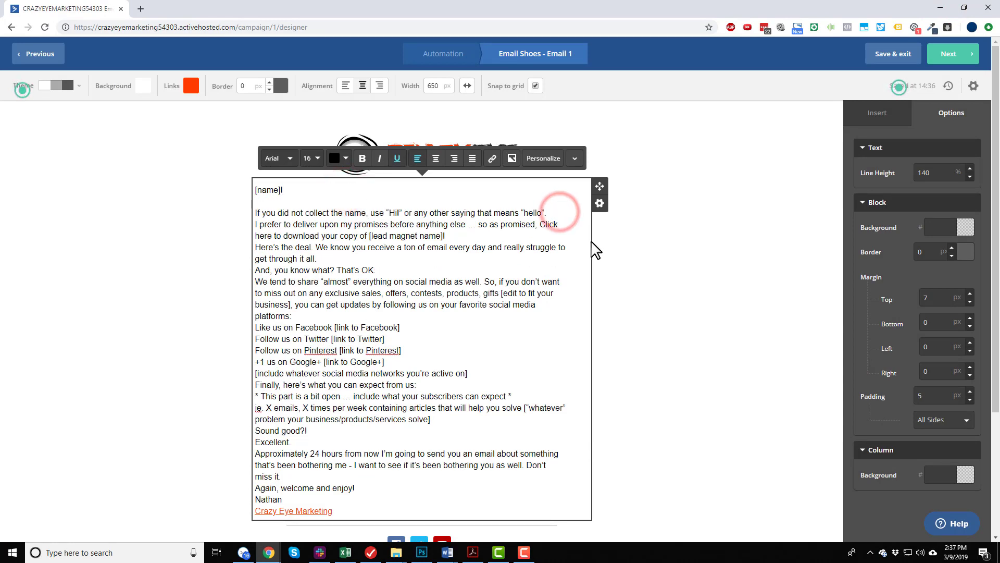
pyautogui.press('Return')
# Remove the line break after "Click" so that "Click here to download your copy" runs as one continuous sentence.
pyautogui.click(566, 234)
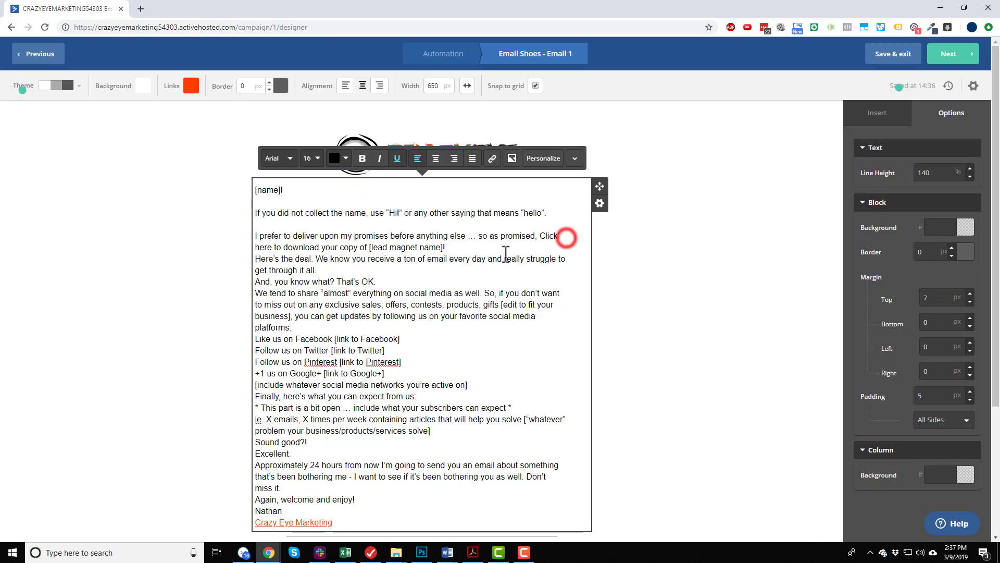
pyautogui.press('Return')
pyautogui.press('Return')
pyautogui.click(487, 254)
pyautogui.click(490, 248)
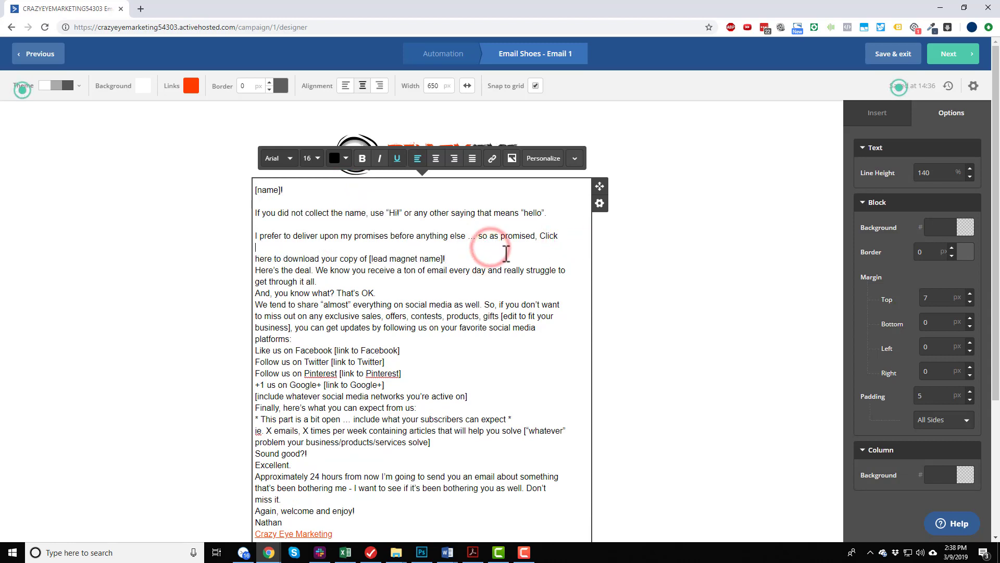
pyautogui.press('BackSpace')
pyautogui.press('Delete')
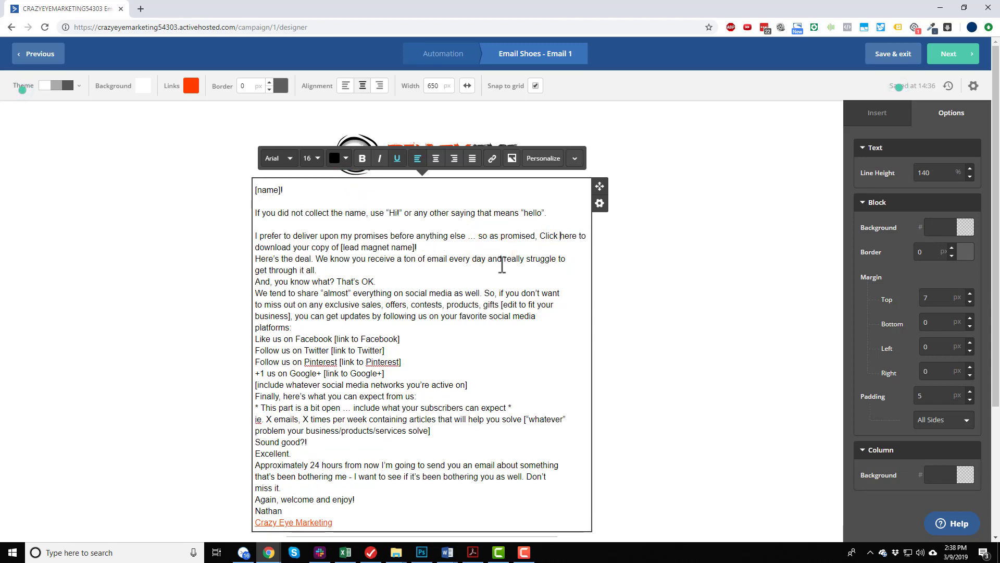
# Add blank lines around the "Here's the deal" and "And, you know what?" paragraphs, and remove the line break after "if you don't want".
pyautogui.press('Return')
pyautogui.click(418, 281)
pyautogui.press('Return')
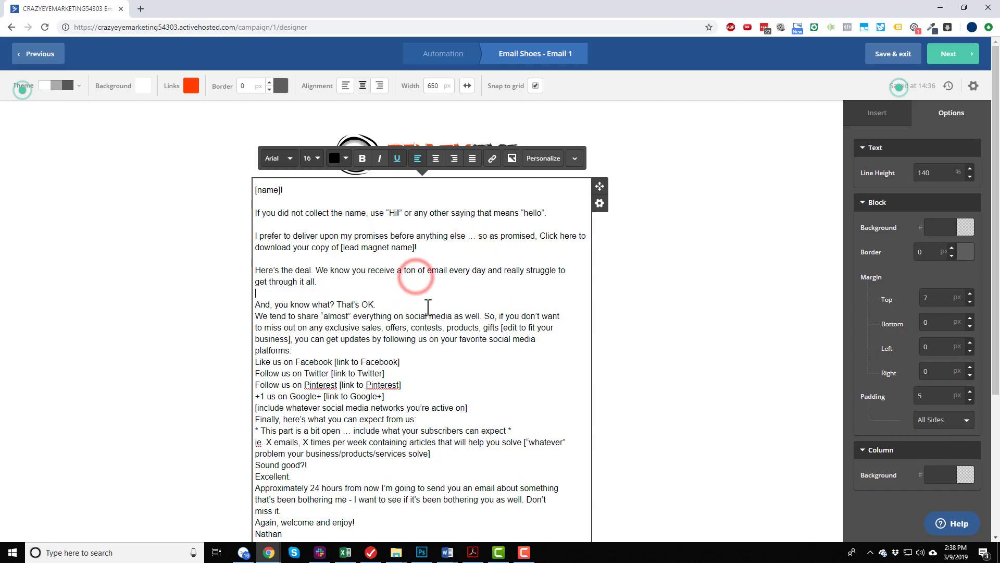
pyautogui.click(426, 305)
pyautogui.press('Return')
pyautogui.click(565, 328)
pyautogui.press('Delete')
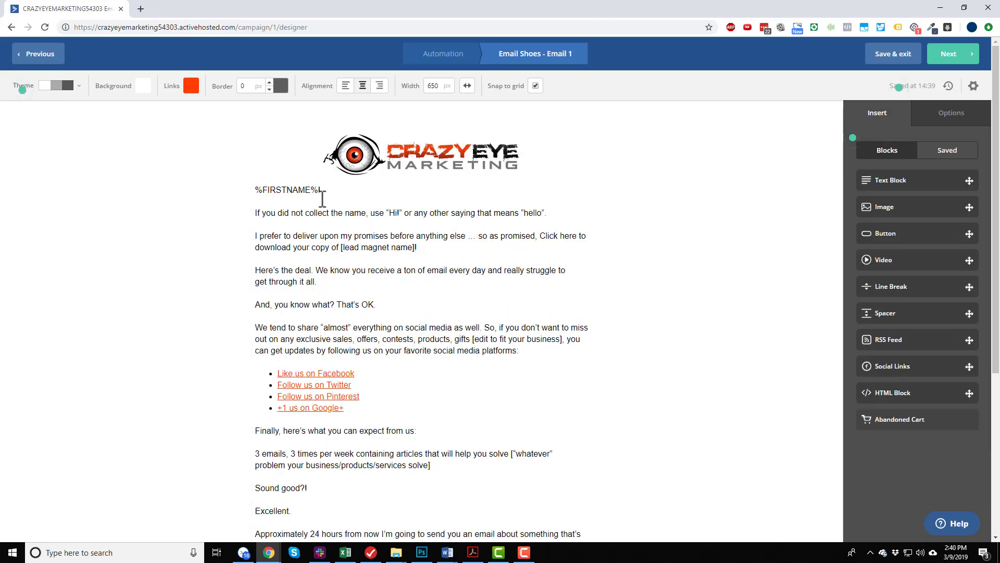
# Review the finished email body, including its [lead magnet name] placeholder and social links, and continue to the campaign summary.
pyautogui.scroll(1, 414, 217)
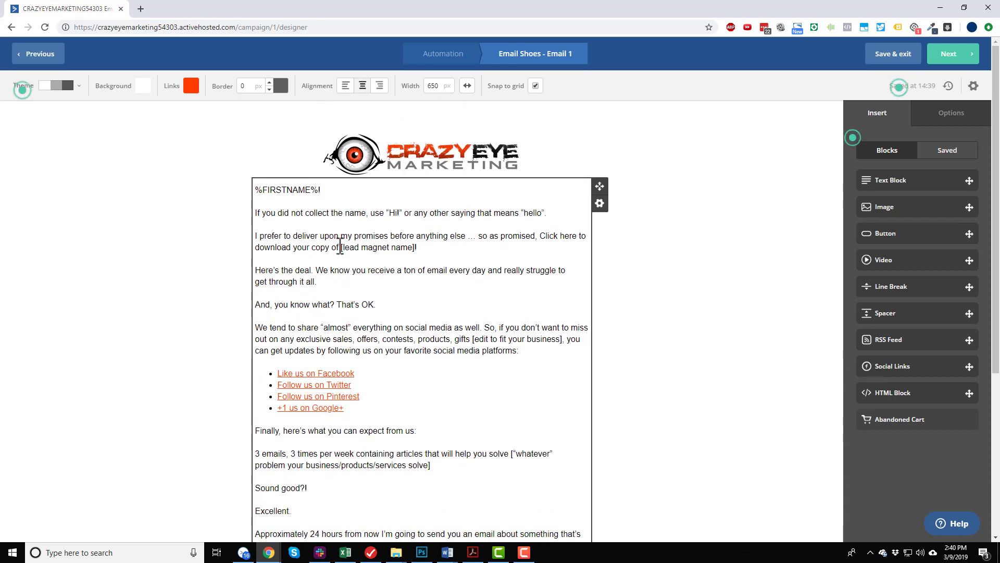
pyautogui.moveTo(340, 247); pyautogui.dragTo(417, 248)
pyautogui.scroll(-4, 384, 307)
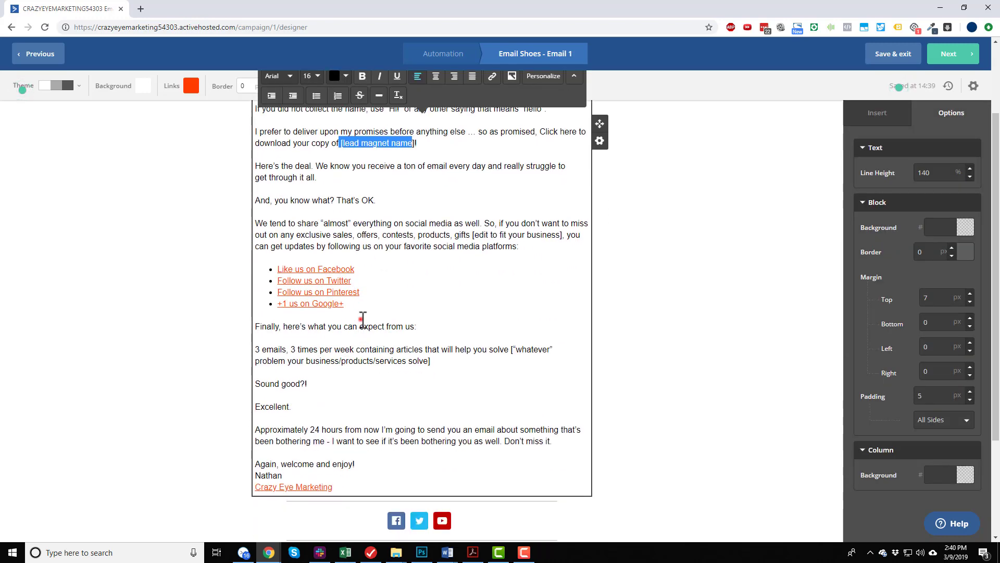
pyautogui.click(361, 317)
pyautogui.scroll(-4, 365, 307)
pyautogui.scroll(8, 375, 313)
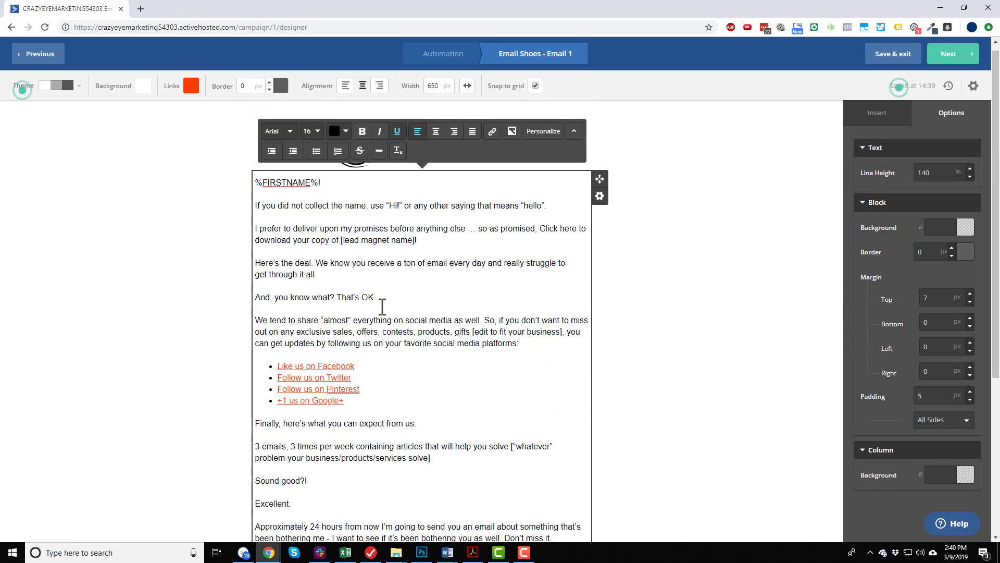
pyautogui.click(693, 313)
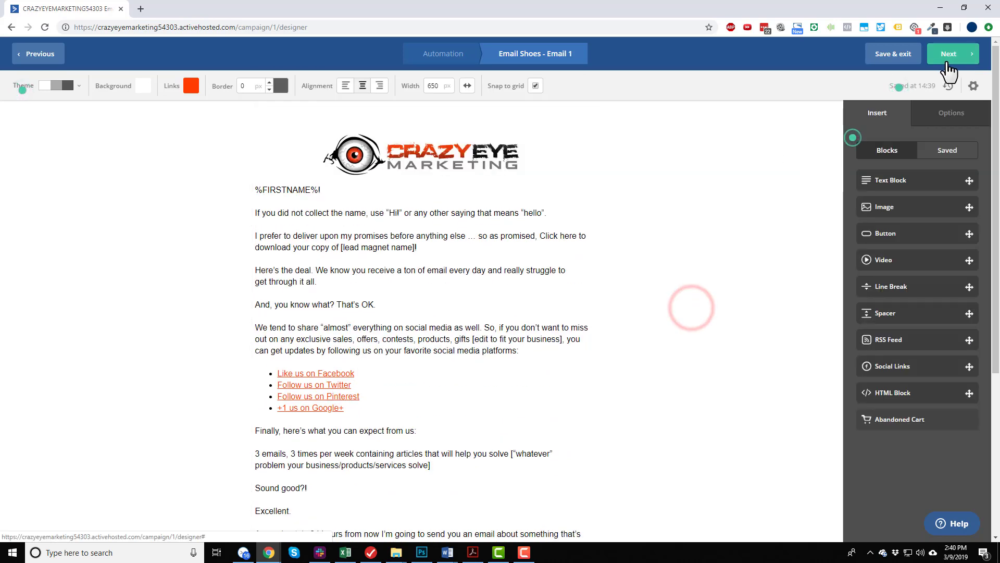
pyautogui.click(949, 56)
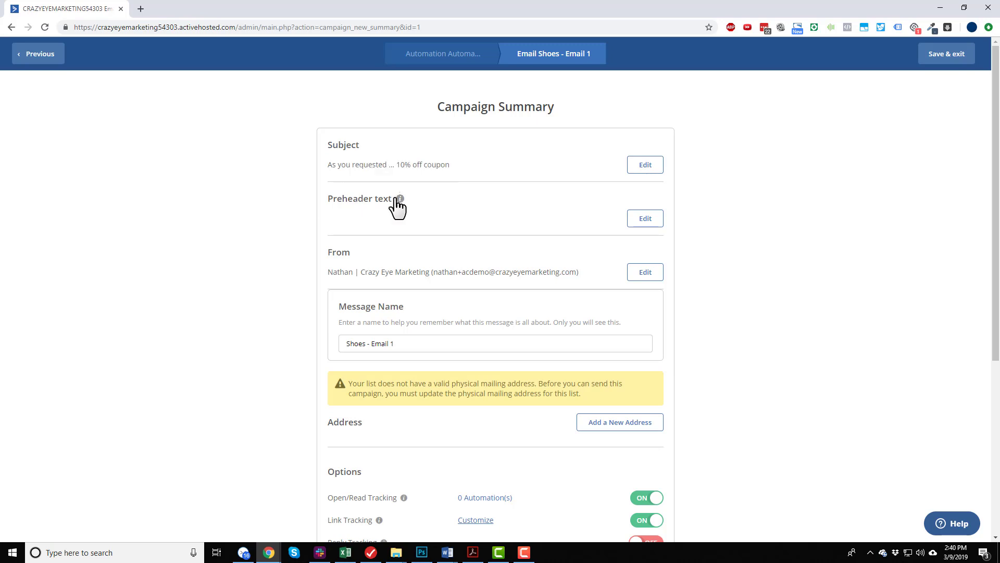
# Start a new mailing address for the campaign, with company name Crazy Eye Marketing and the company's PO box as address line 1.
pyautogui.moveTo(402, 200)
pyautogui.scroll(-2, 646, 284)
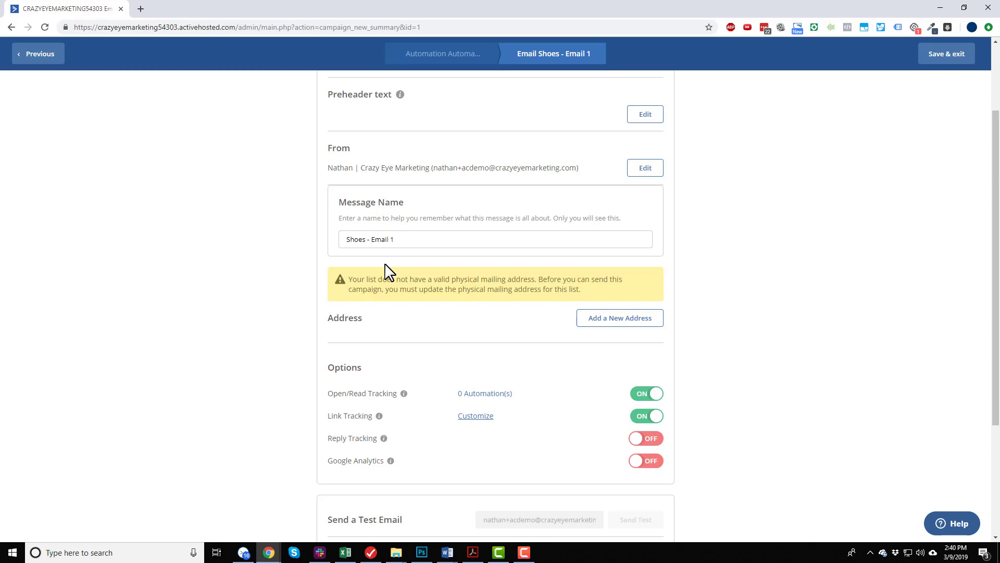
pyautogui.click(641, 319)
pyautogui.click(442, 171)
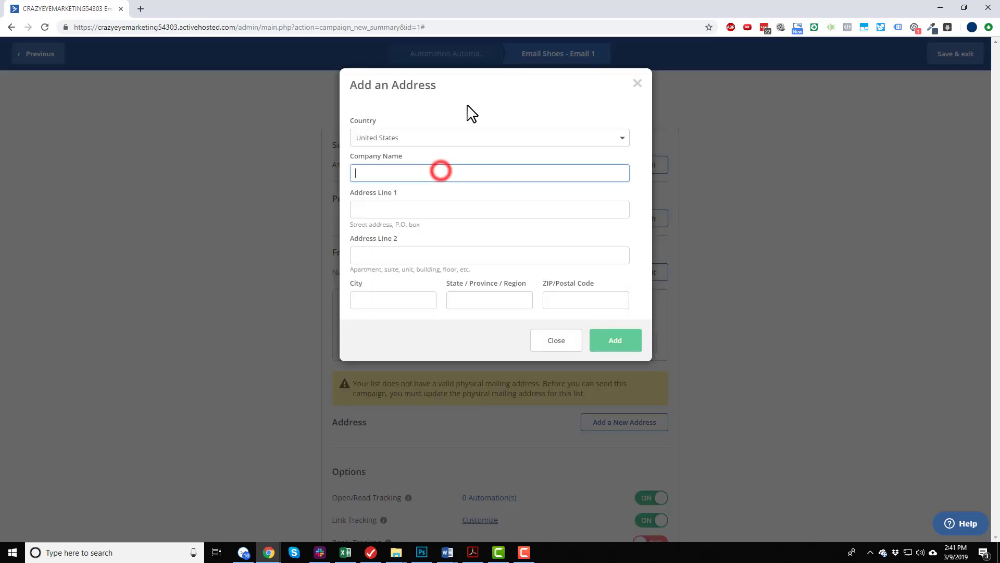
pyautogui.write('Crazy Eye Marketing')
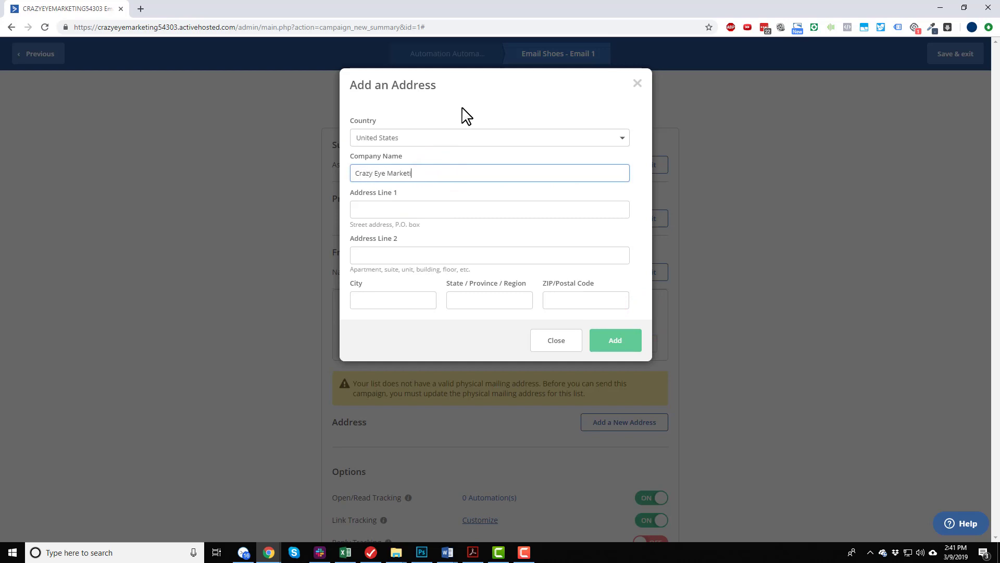
pyautogui.press('Tab')
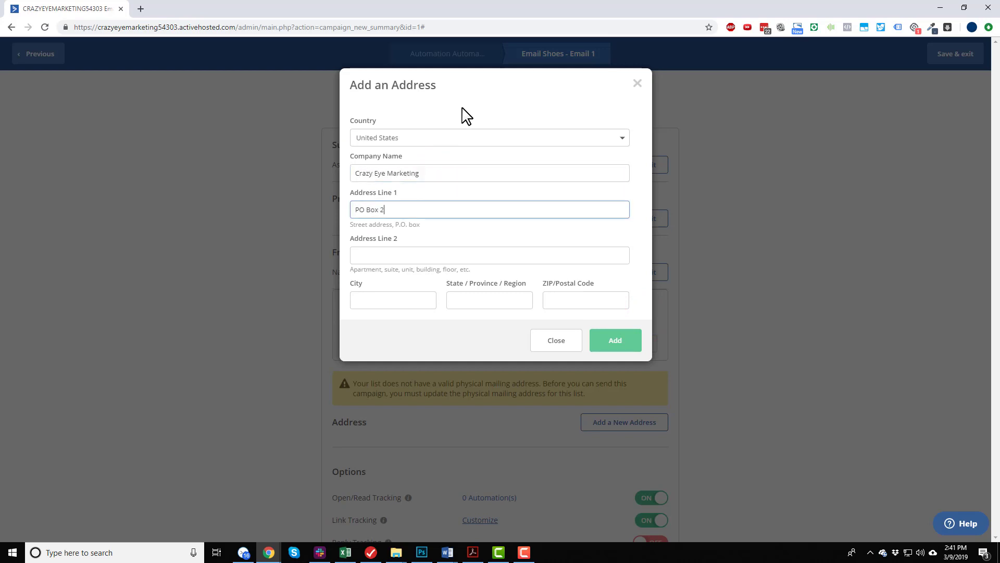
# Fill in the mailing address's city, state and ZIP code, and add the address to the campaign.
pyautogui.press('Tab')
pyautogui.press('Tab')
pyautogui.write('Chd')
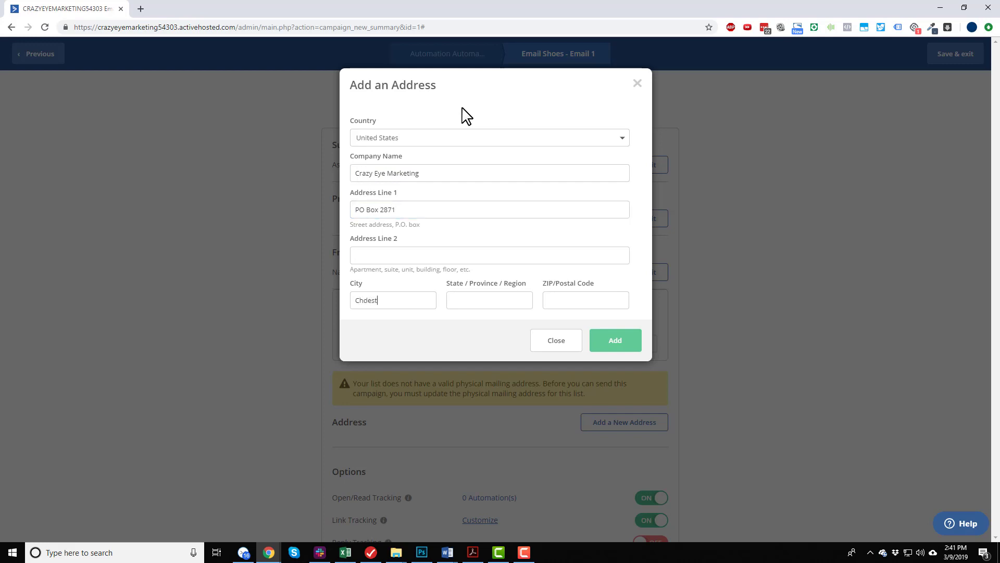
pyautogui.press('BackSpace')
pyautogui.write('ester')
pyautogui.press('Tab')
pyautogui.write('VA')
pyautogui.press('Tab')
pyautogui.write('23831')
pyautogui.click(622, 344)
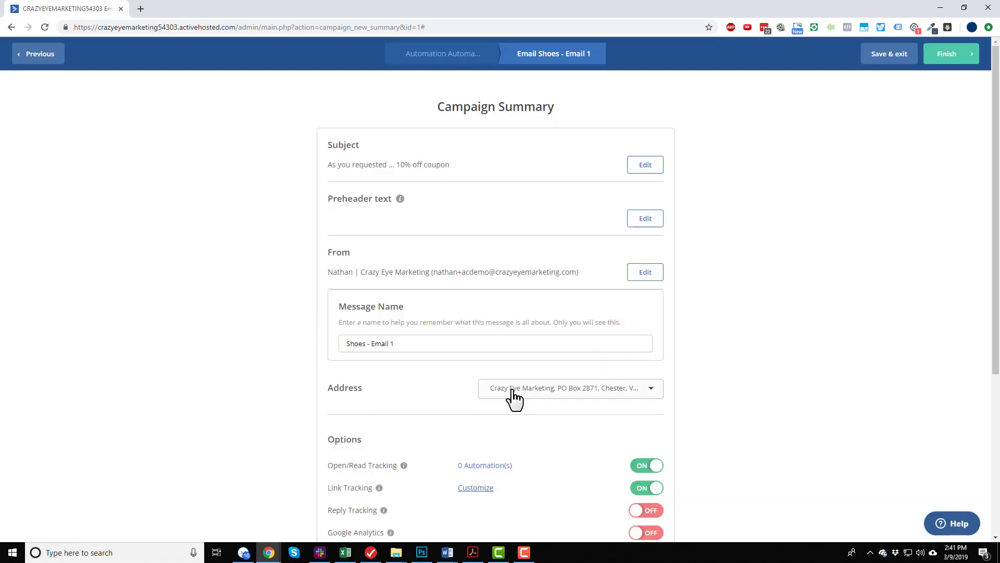
pyautogui.scroll(-5, 513, 401)
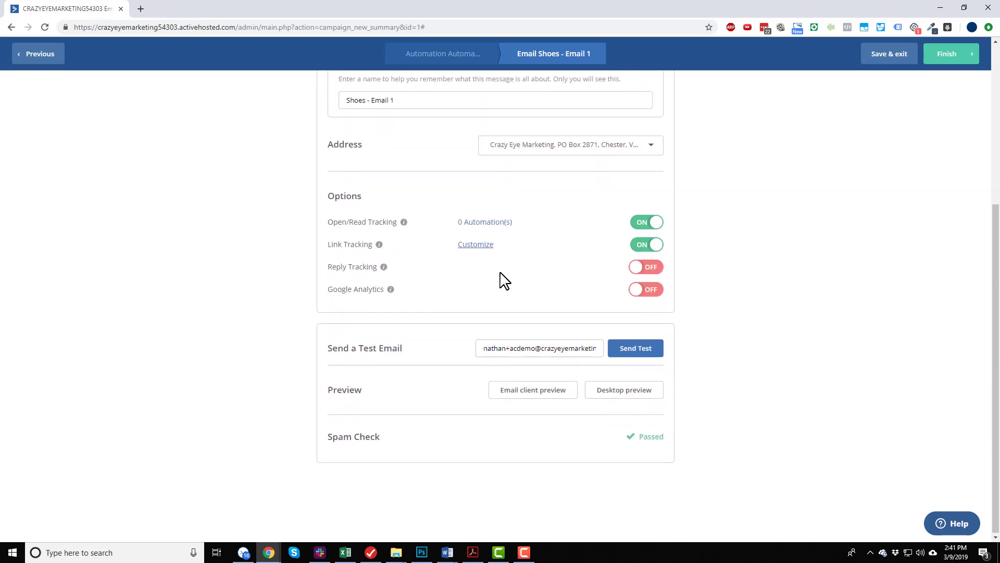
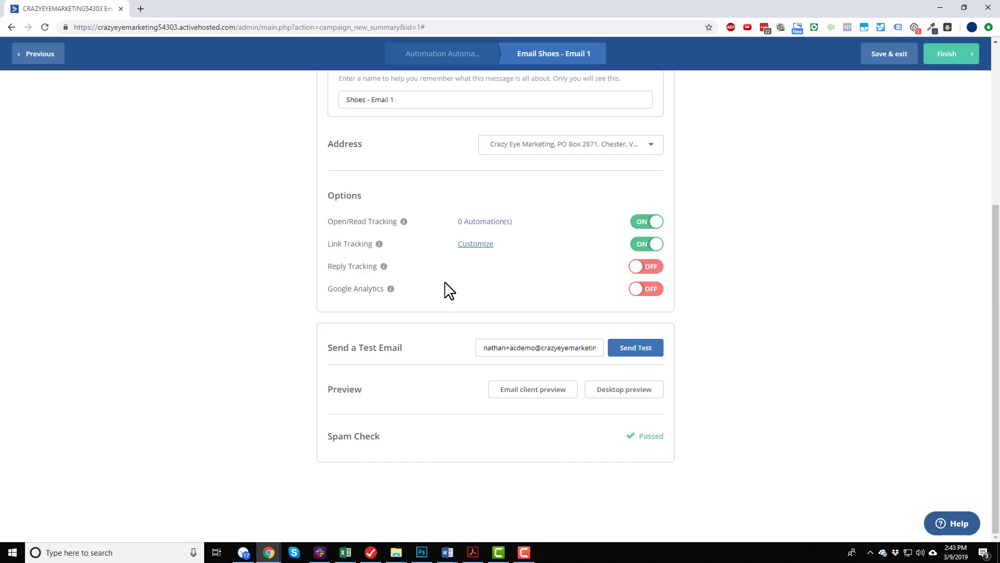
# Turn on Google Analytics for the campaign and set its Google Analytics campaign name to Shoes.
pyautogui.click(651, 290)
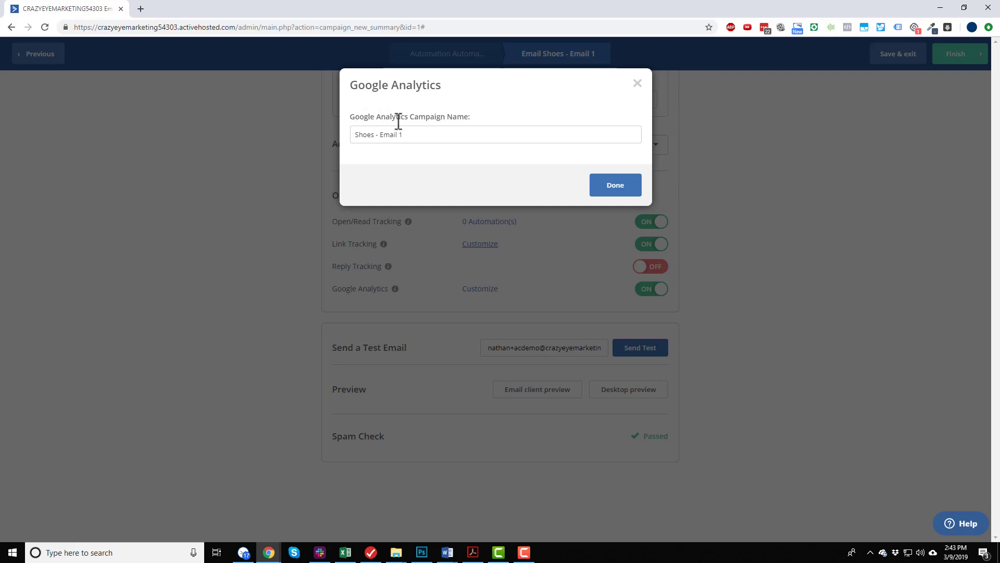
pyautogui.moveTo(375, 137); pyautogui.dragTo(523, 136)
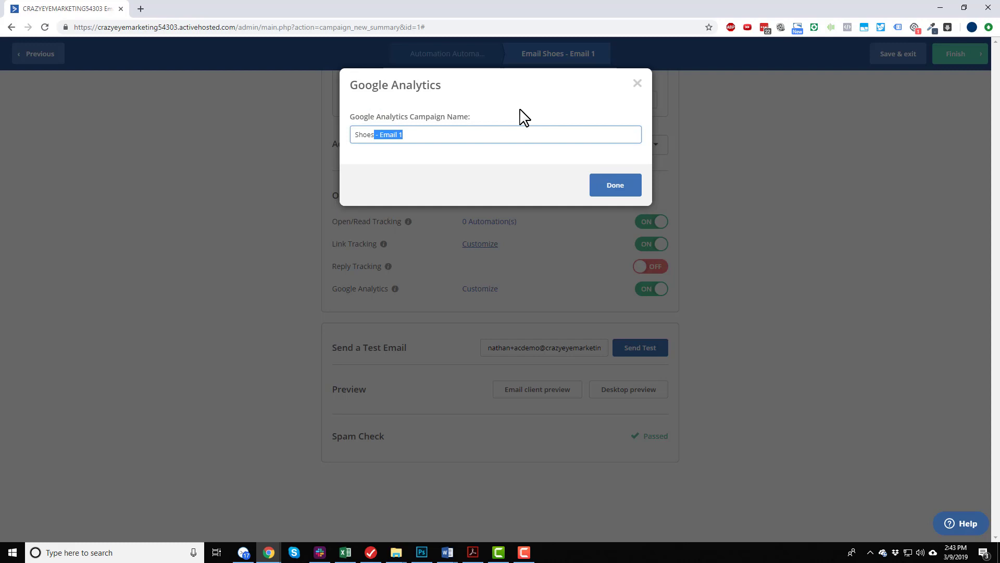
pyautogui.press('BackSpace')
pyautogui.click(615, 187)
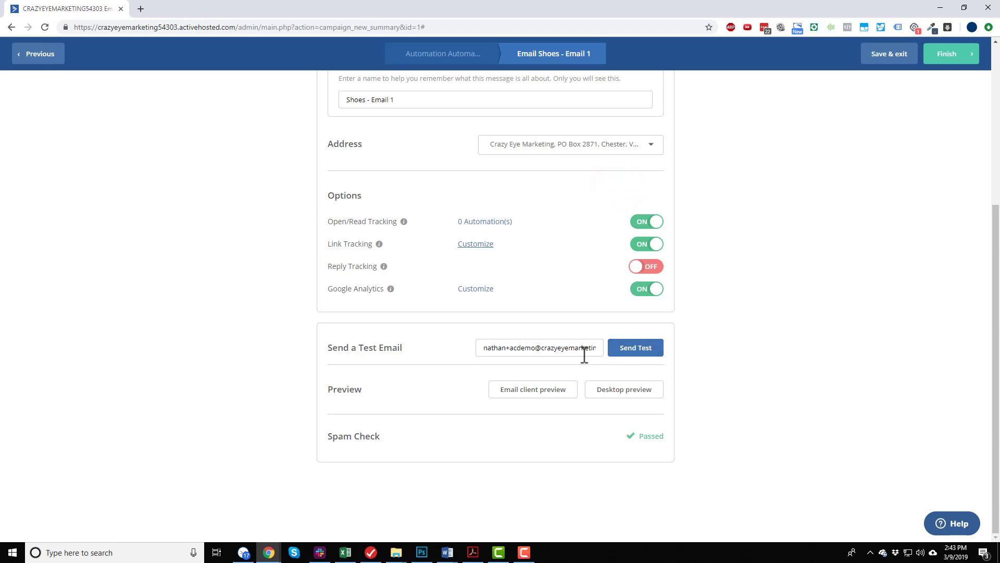
# Open the desktop preview of the email, read the message through to its footer, and close the preview.
pyautogui.moveTo(589, 348); pyautogui.dragTo(502, 348)
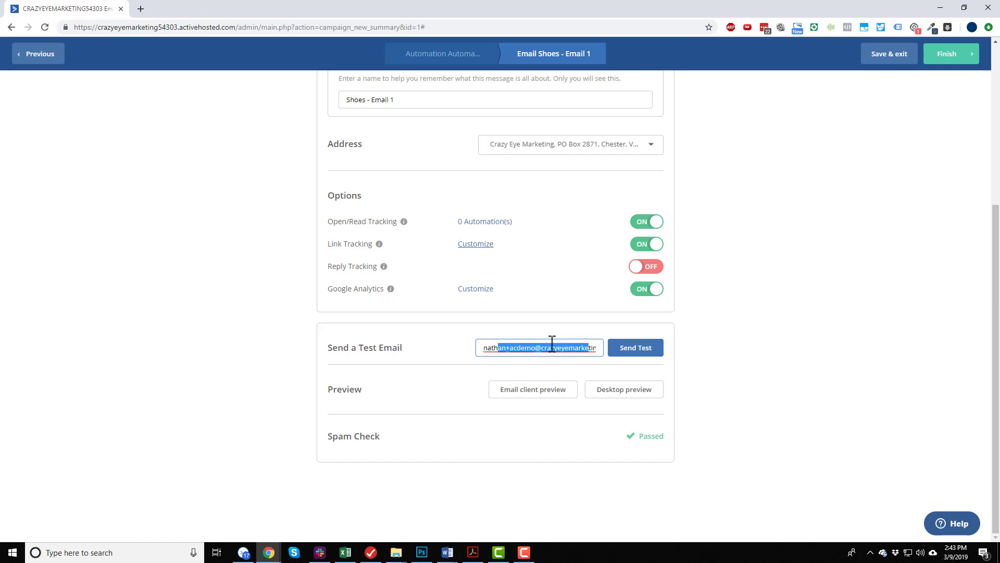
pyautogui.click(626, 399)
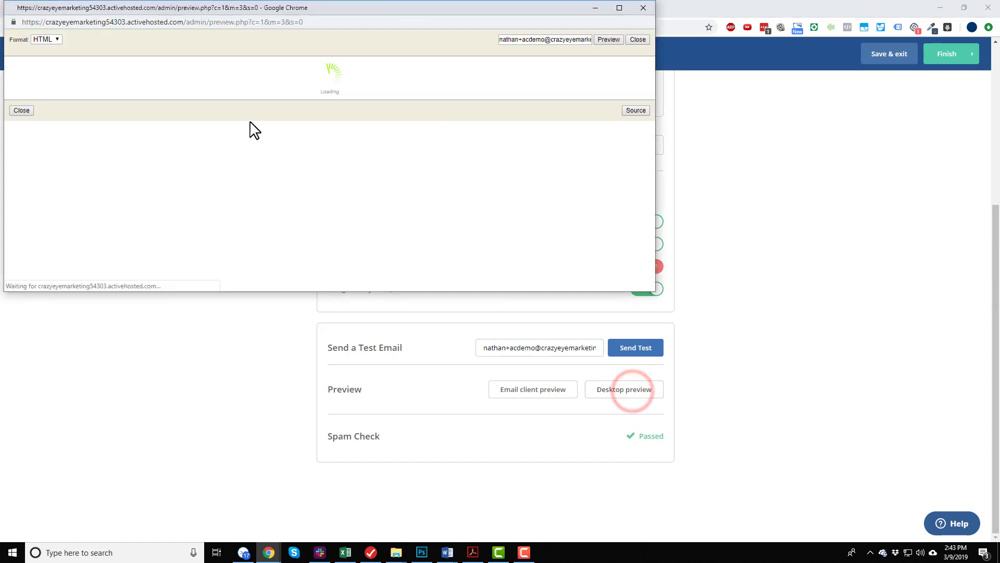
pyautogui.scroll(-4, 292, 99)
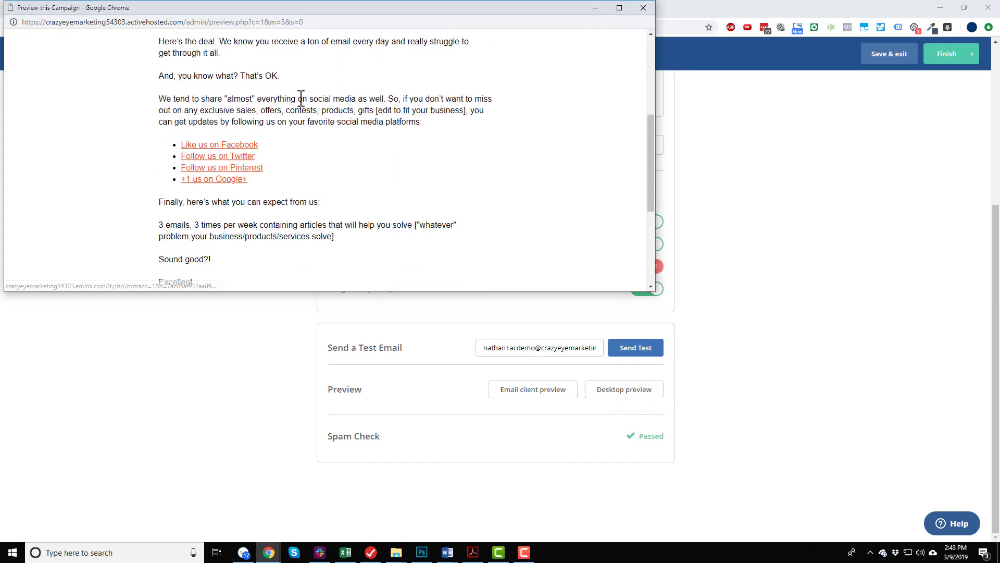
pyautogui.scroll(-4, 308, 136)
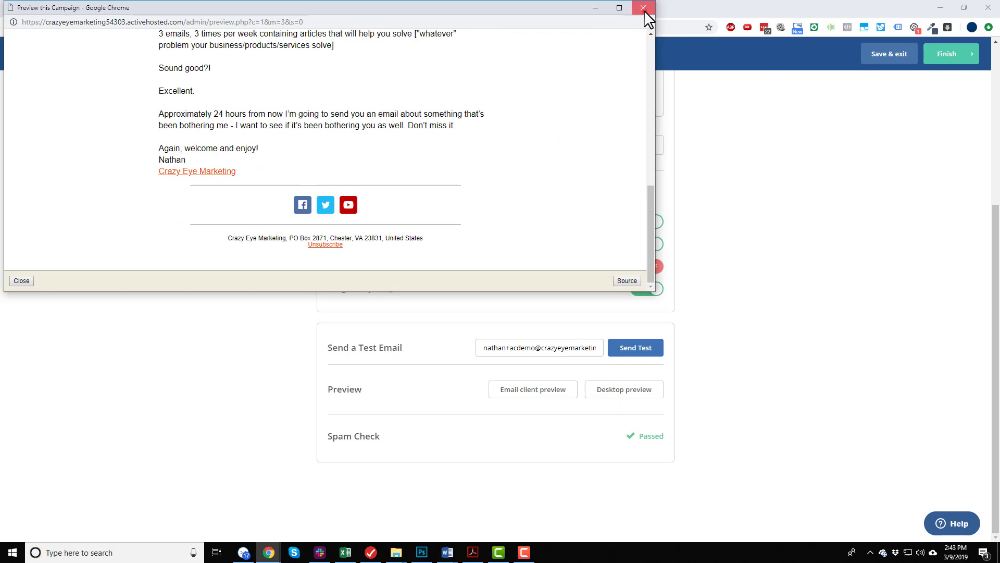
pyautogui.click(644, 8)
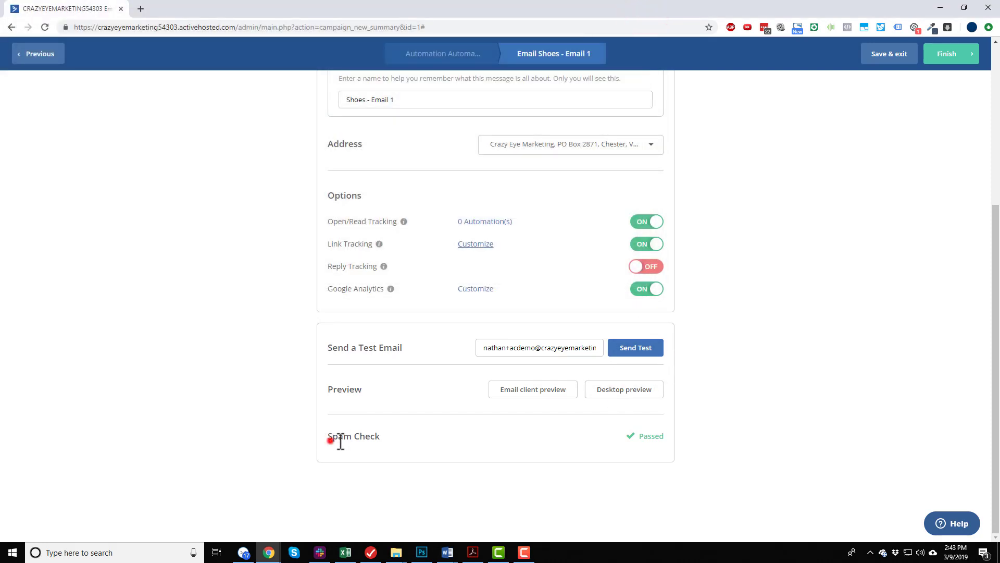
# Check the campaign's spam check result and finish the Shoes - Email 1 setup to return to the automation.
pyautogui.moveTo(332, 441); pyautogui.dragTo(446, 442)
pyautogui.click(355, 437)
pyautogui.click(958, 58)
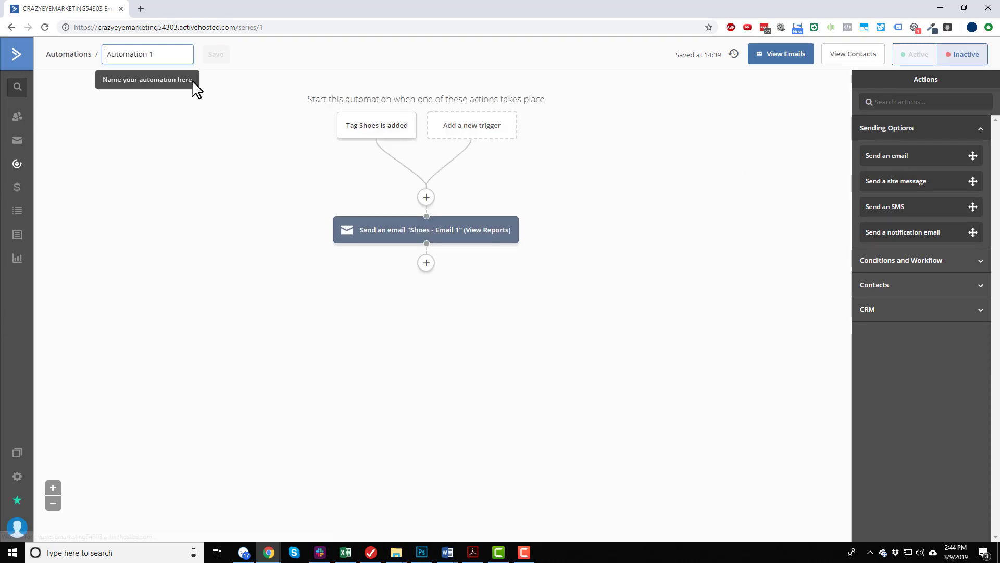
# Rename the automation as Shoes and save the name.
pyautogui.tripleClick(176, 55)
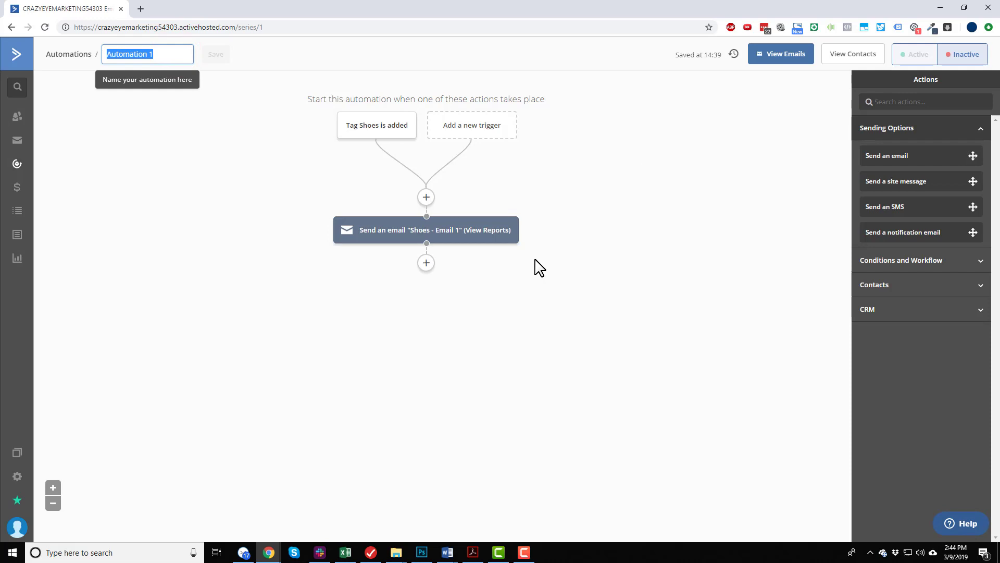
pyautogui.write('Shoes')
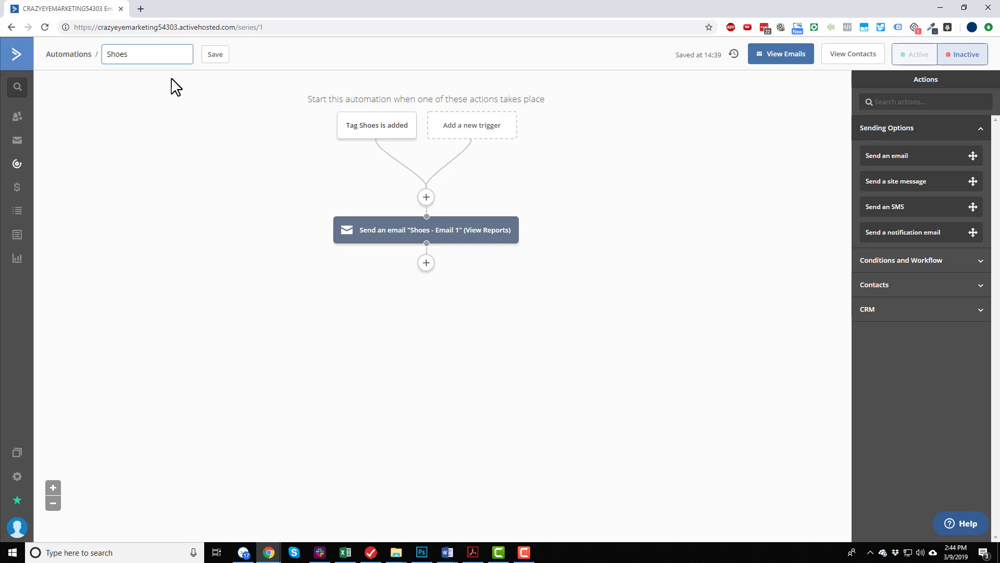
pyautogui.click(213, 54)
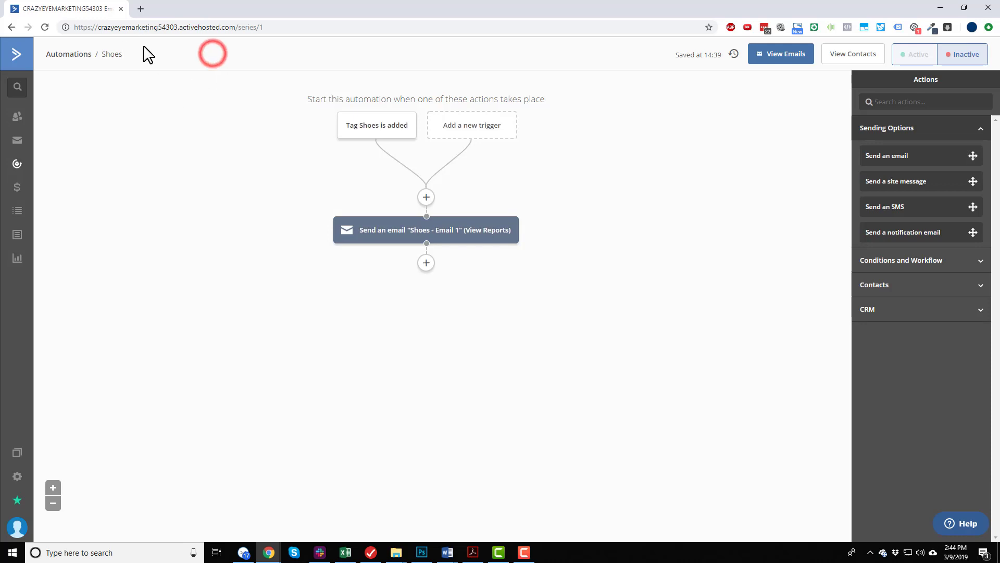
pyautogui.moveTo(360, 113)
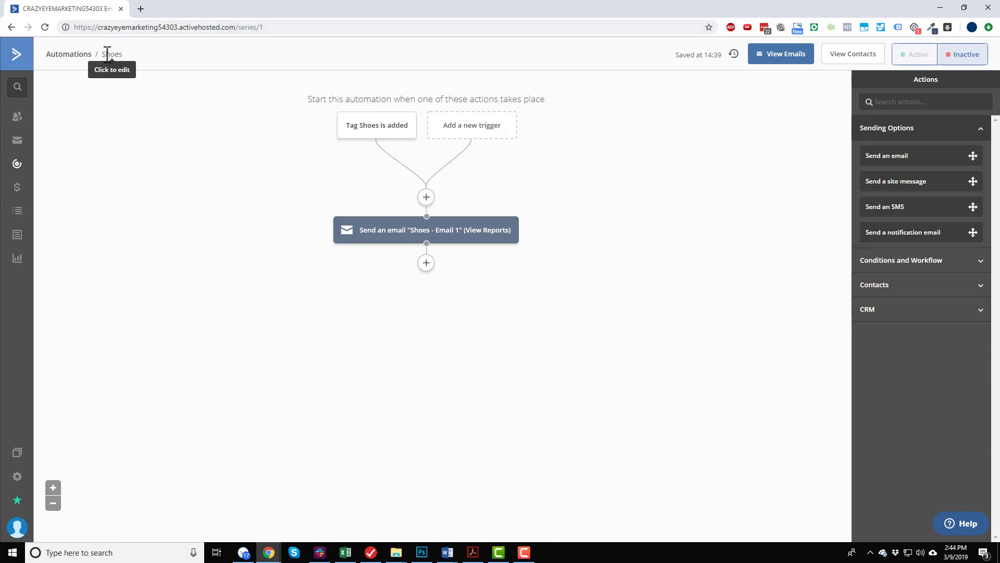
pyautogui.moveTo(422, 241)
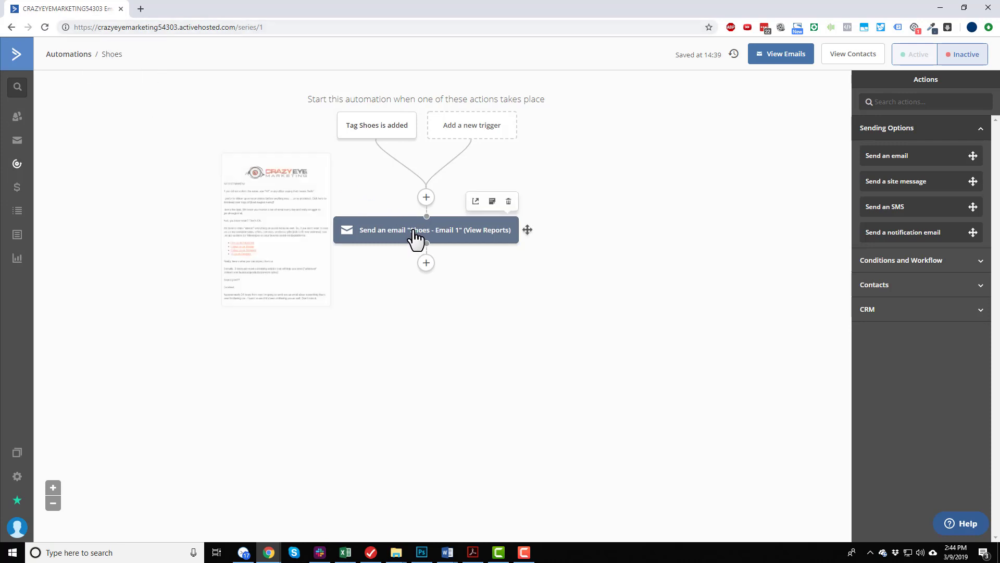
# Switch to the email series PDF in Acrobat, review Email #2's timeframe, subject line and content, and return to the automation.
pyautogui.click(472, 552)
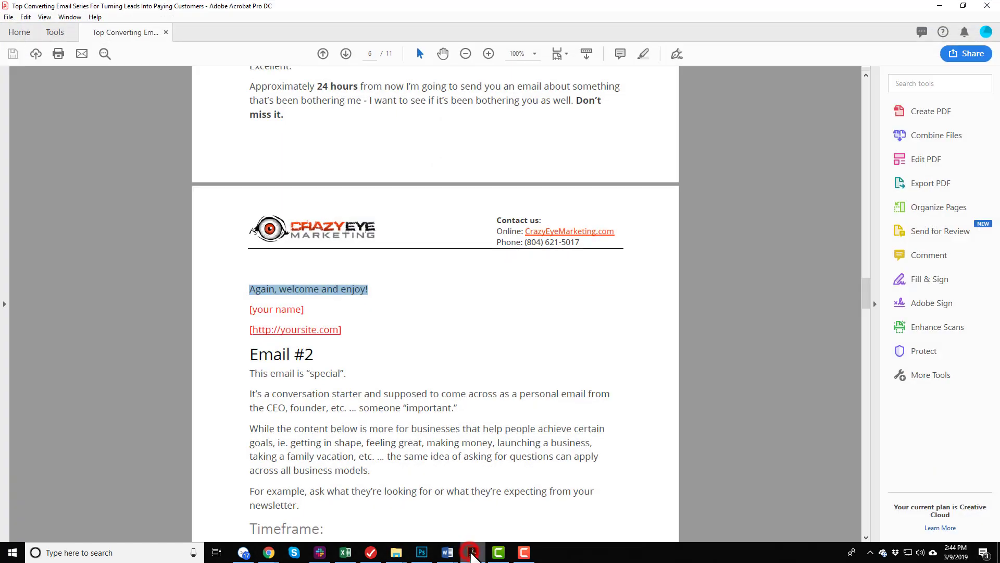
pyautogui.scroll(-3, 372, 275)
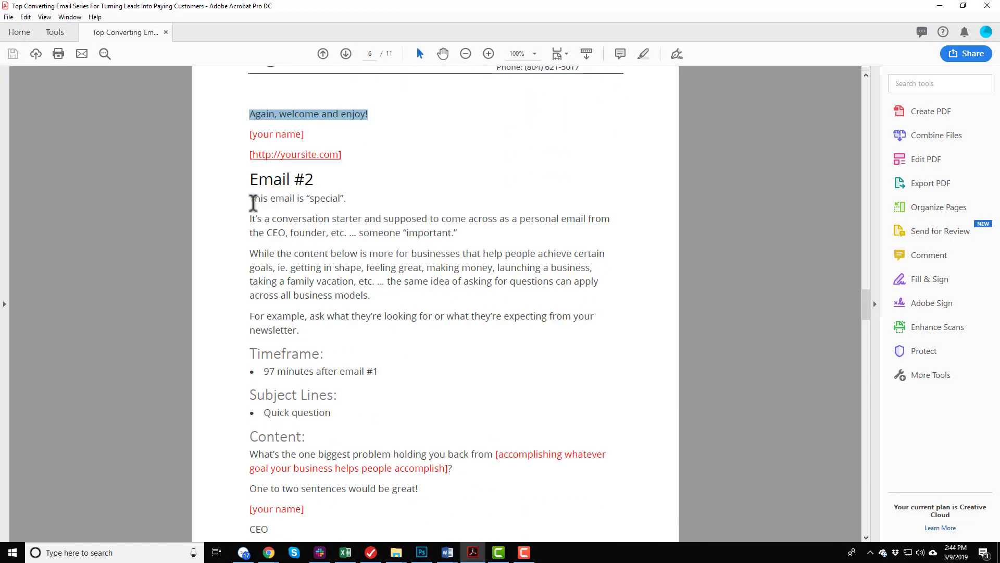
pyautogui.scroll(-2, 255, 203)
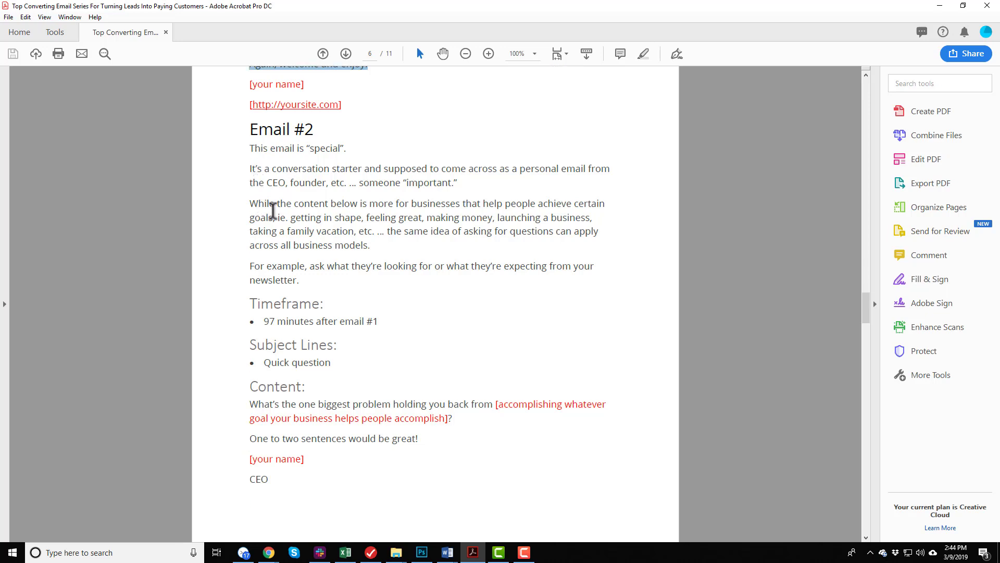
pyautogui.scroll(-1, 294, 295)
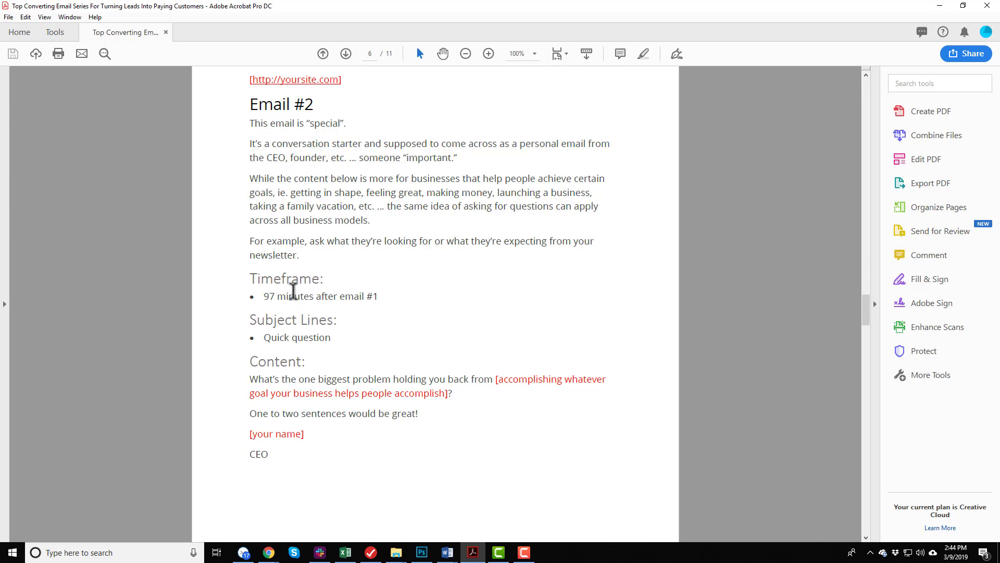
pyautogui.moveTo(263, 290); pyautogui.dragTo(383, 297)
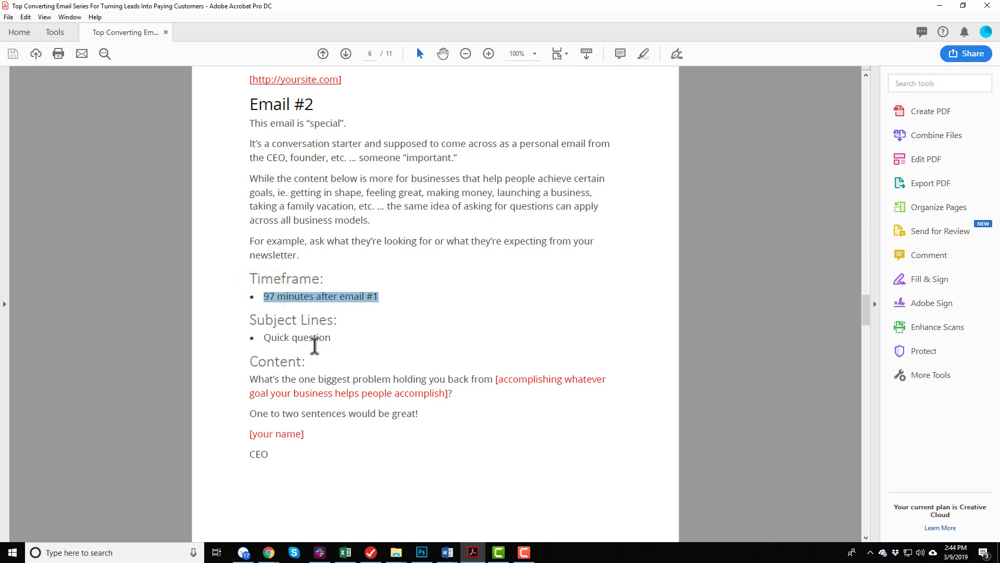
pyautogui.click(358, 339)
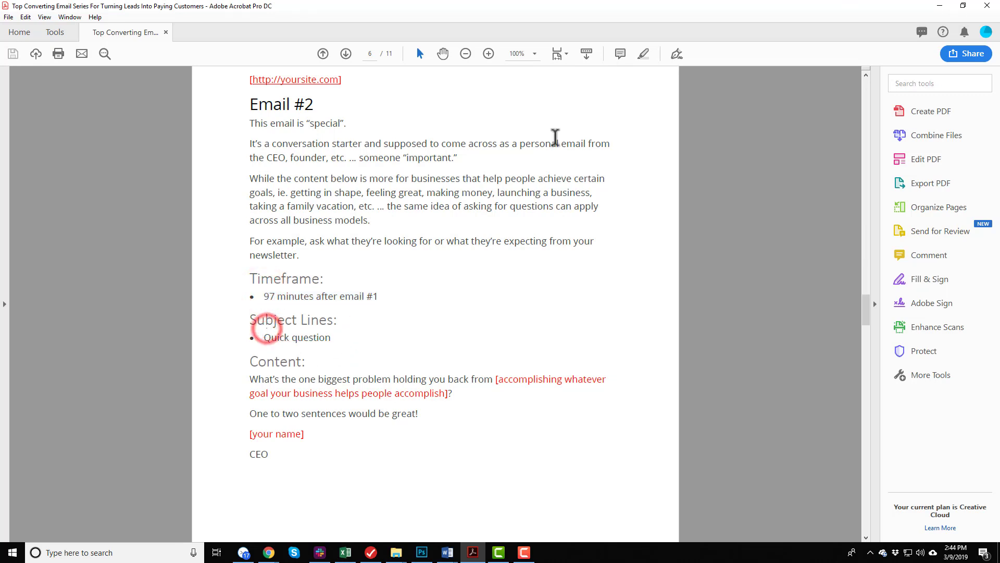
pyautogui.click(940, 6)
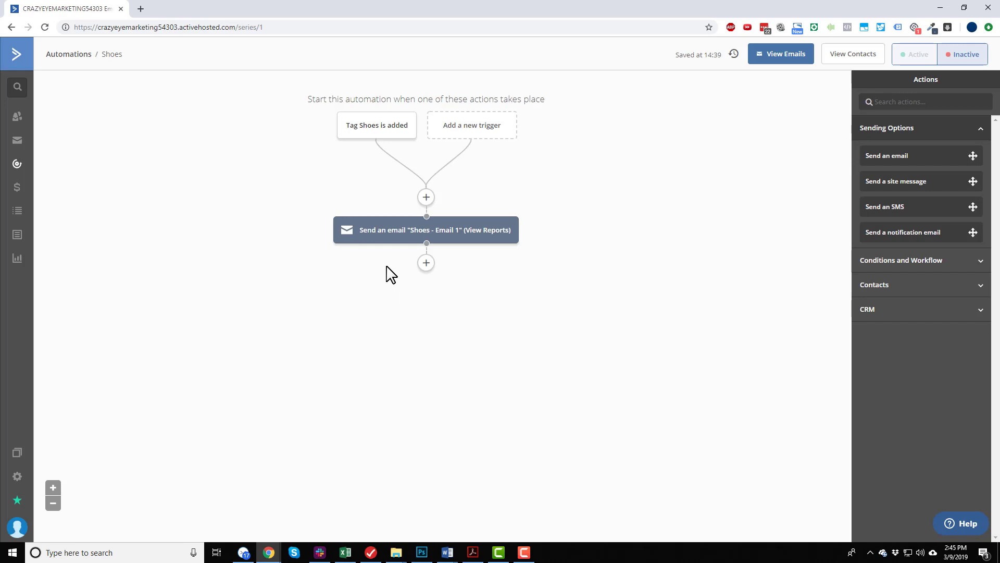
# Start adding an action below the Email 1 step and look through the sending, workflow, contact and CRM actions.
pyautogui.click(426, 262)
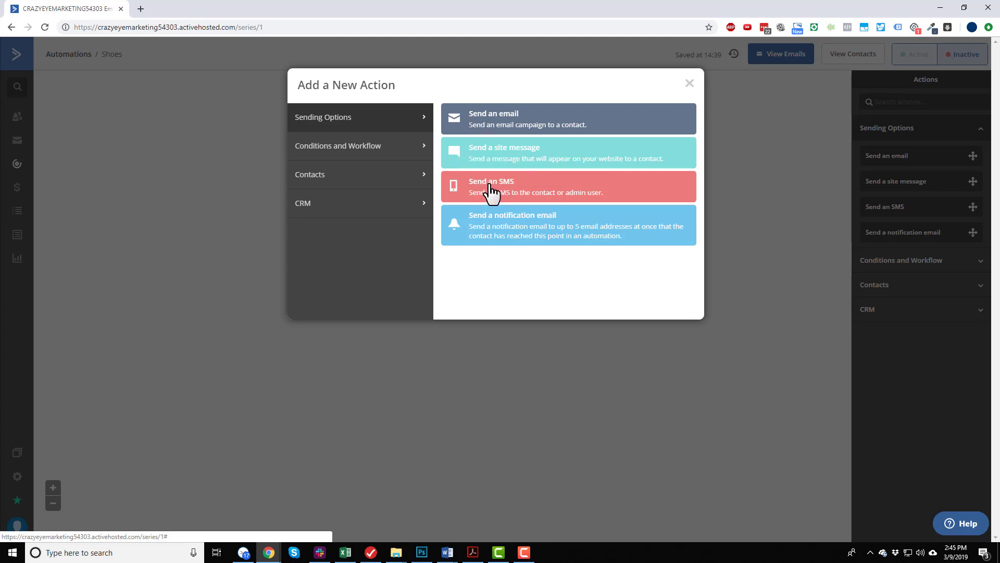
pyautogui.click(348, 151)
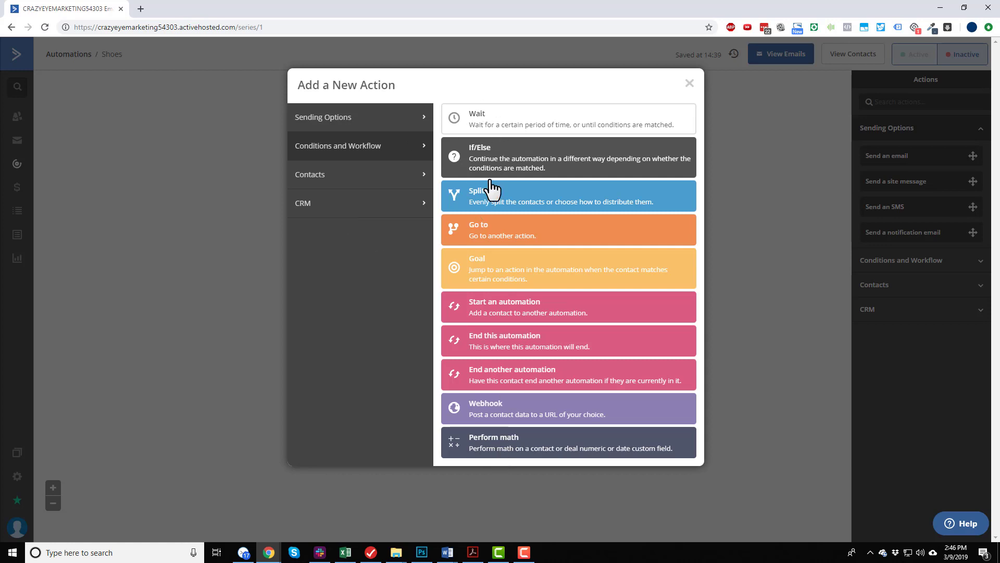
pyautogui.click(354, 178)
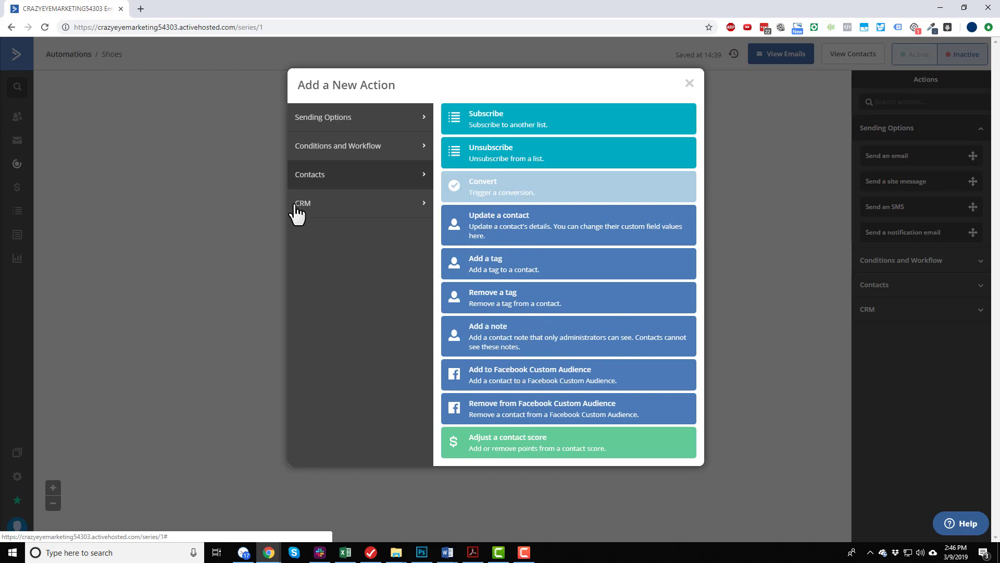
pyautogui.click(363, 201)
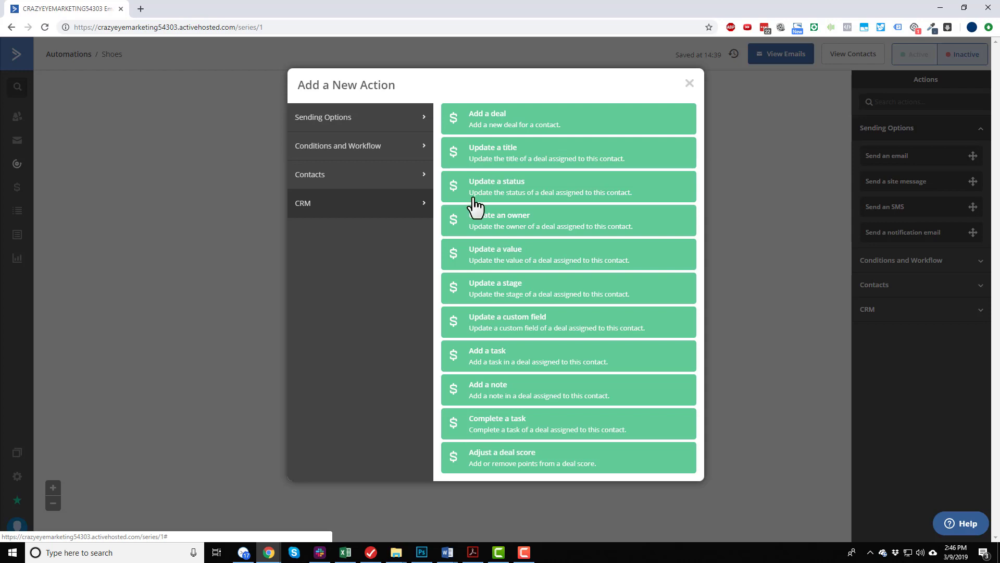
pyautogui.click(393, 120)
# Add a wait for a specified period of 97 minutes after Email 1 and save it.
pyautogui.click(393, 146)
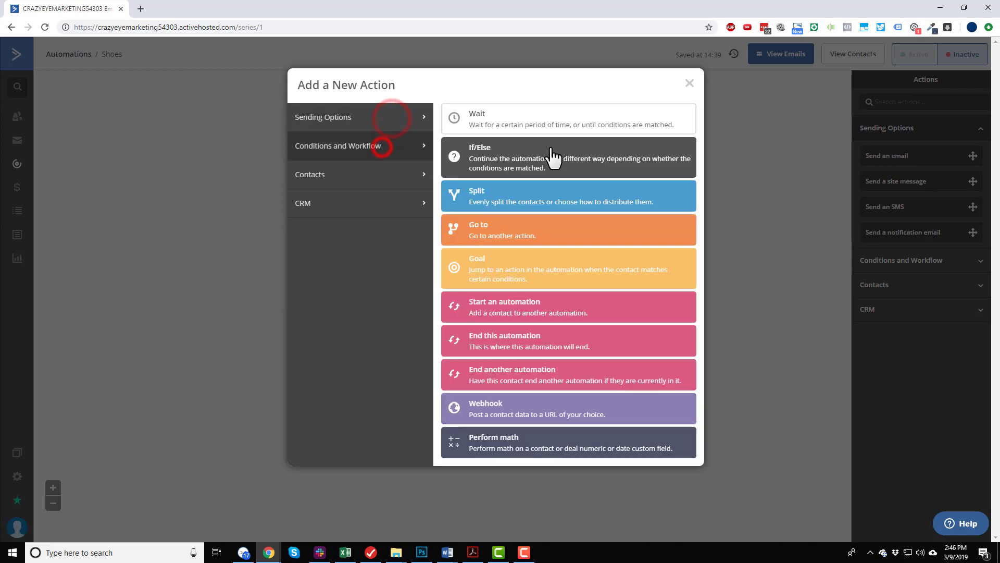
pyautogui.click(492, 115)
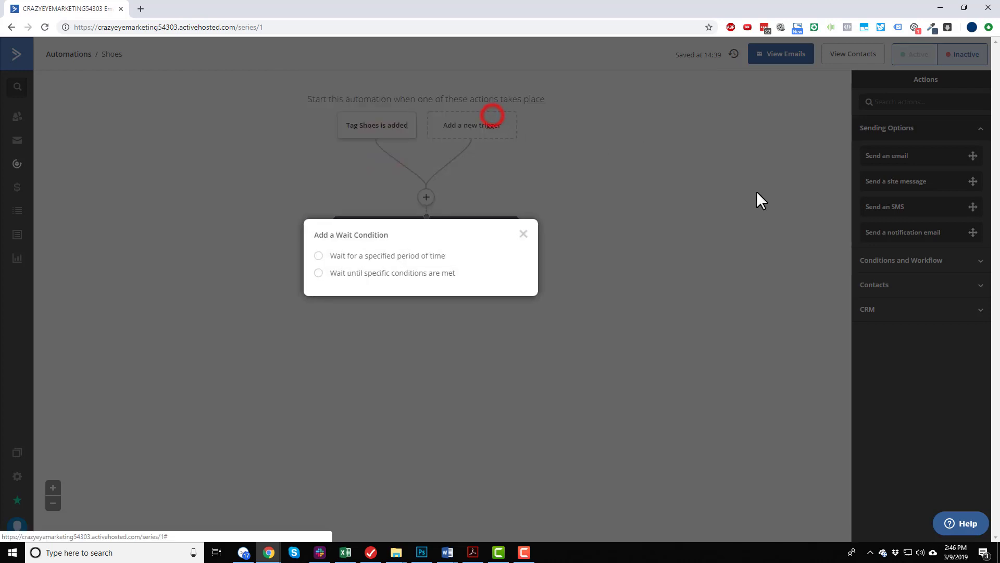
pyautogui.click(406, 261)
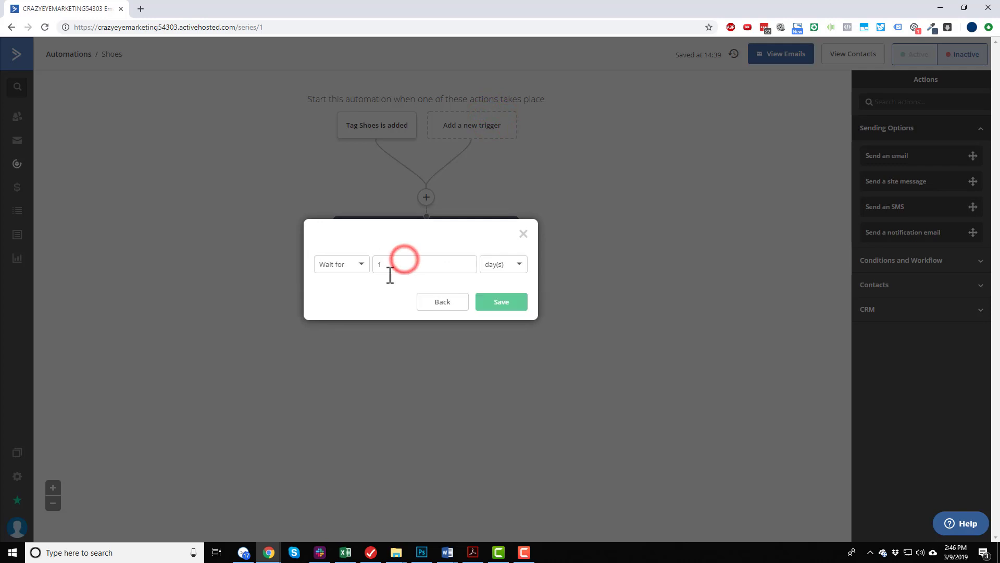
pyautogui.click(361, 265)
pyautogui.click(349, 286)
pyautogui.doubleClick(417, 268)
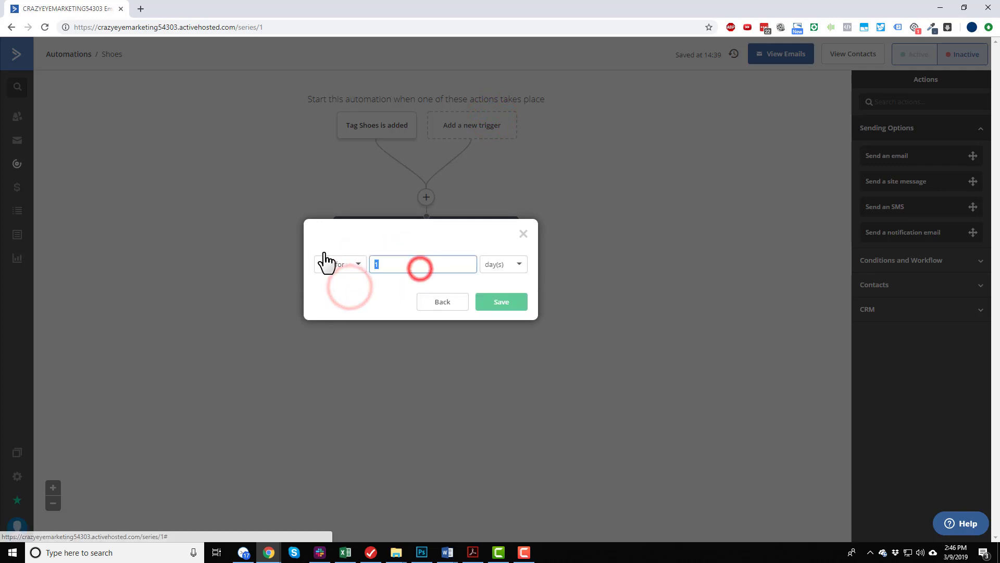
pyautogui.write('97')
pyautogui.click(498, 269)
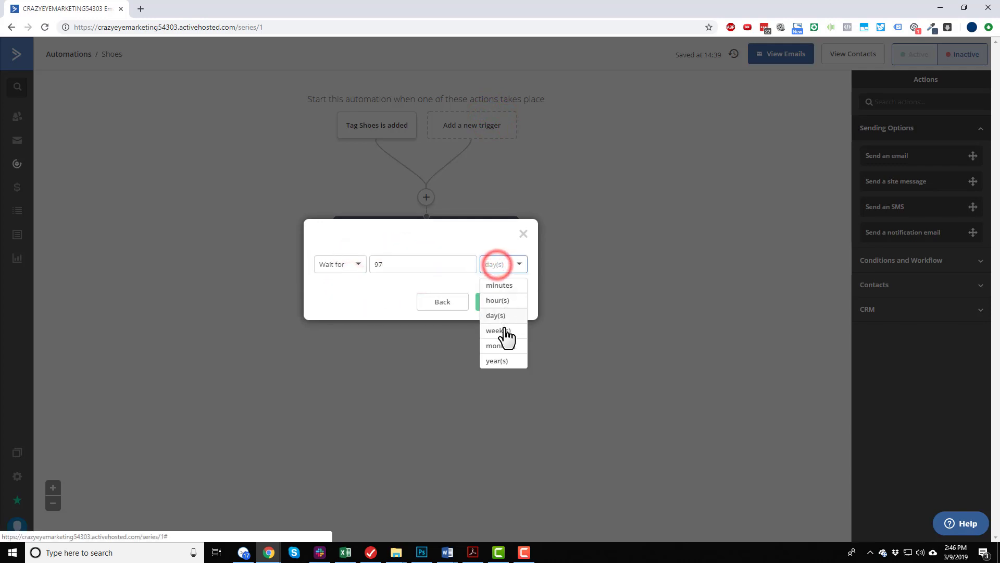
pyautogui.click(505, 286)
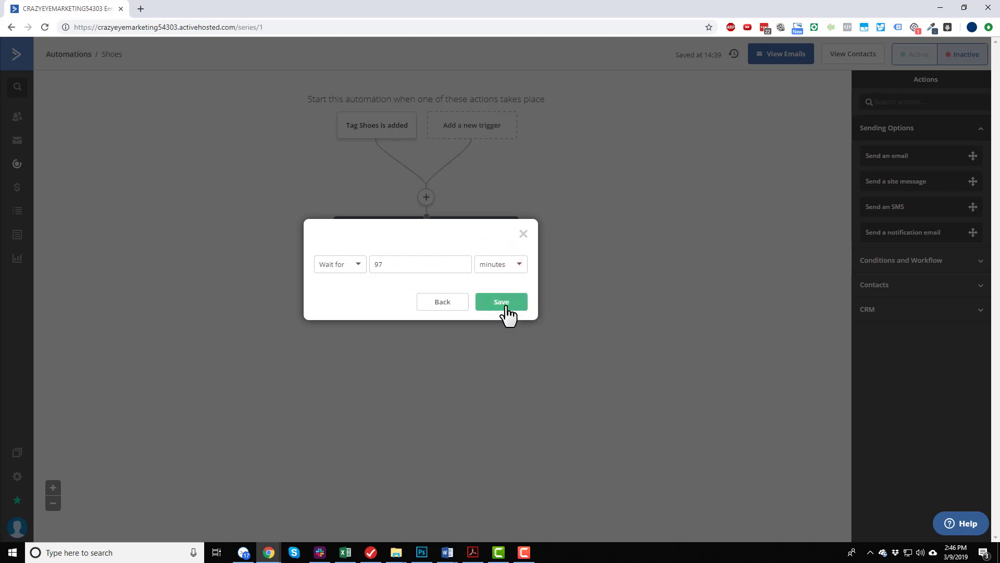
pyautogui.click(505, 303)
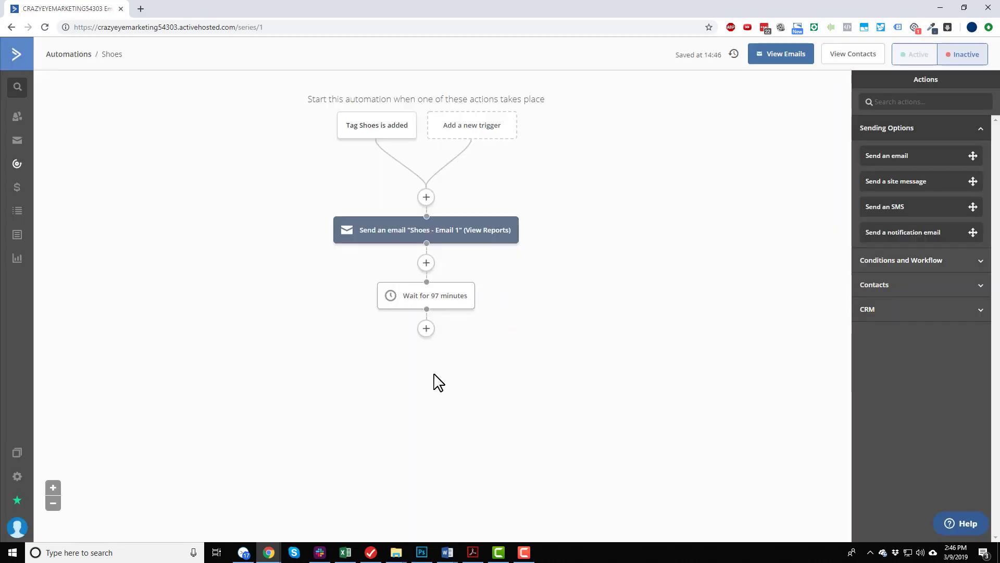
# Add a send-email action after the 97-minute wait and create a new email named Shoes - Email 2 for it.
pyautogui.click(426, 330)
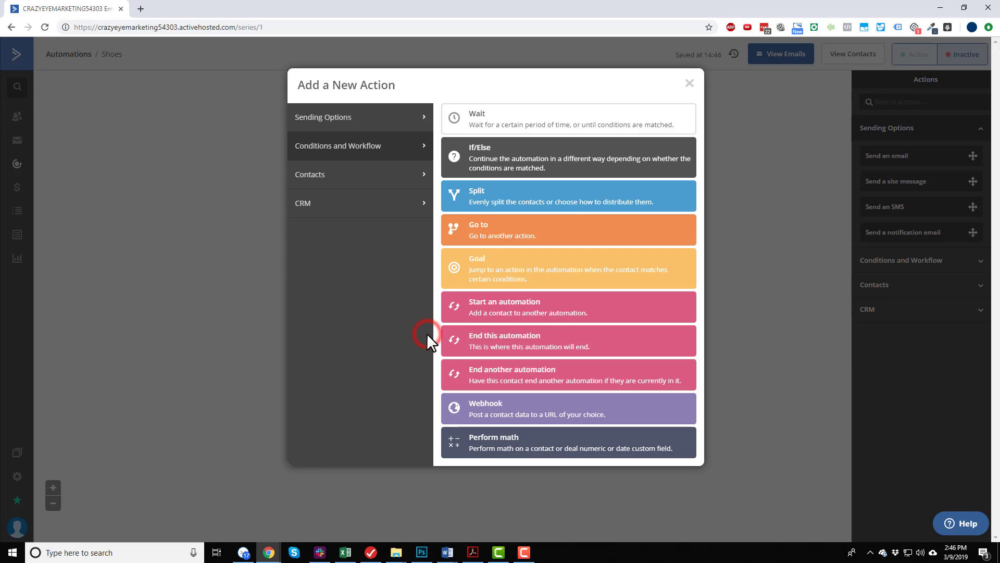
pyautogui.click(368, 119)
pyautogui.click(490, 127)
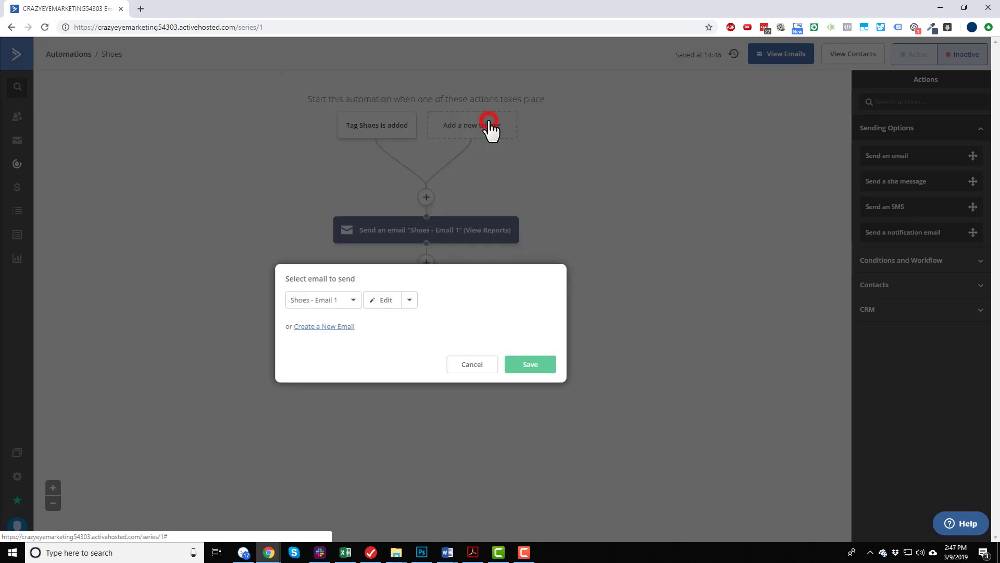
pyautogui.click(342, 328)
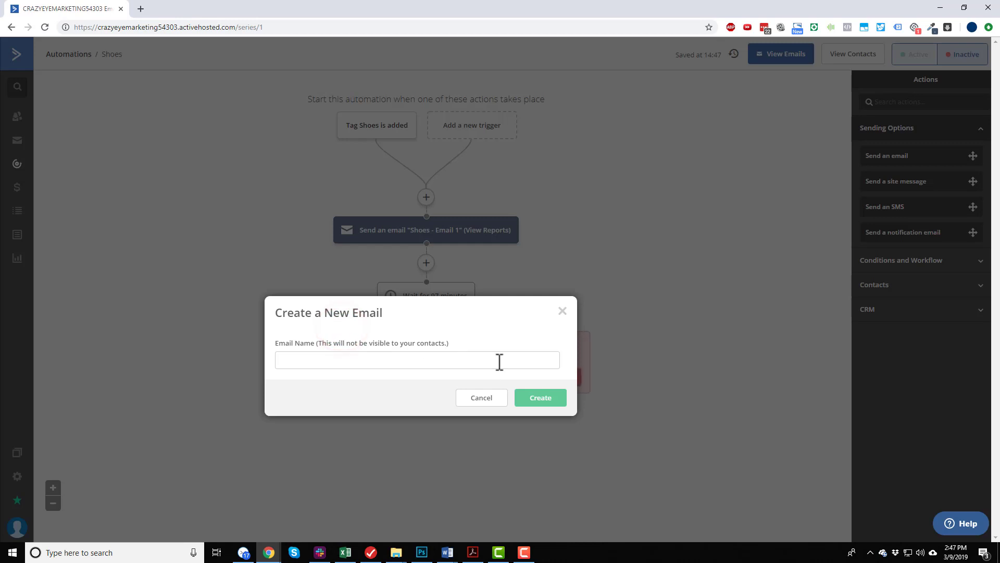
pyautogui.click(449, 365)
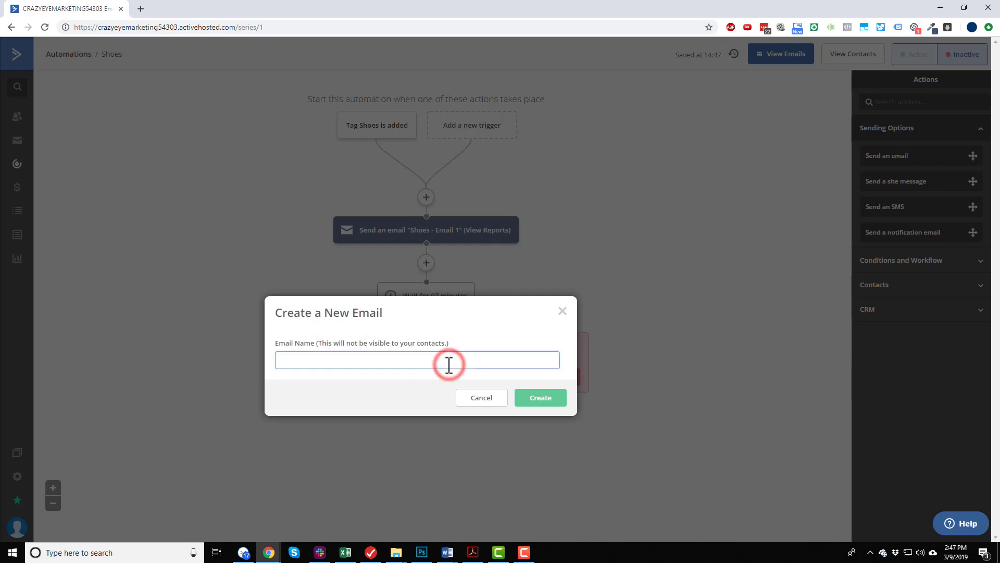
pyautogui.write('Shoes - Email 2')
pyautogui.click(557, 405)
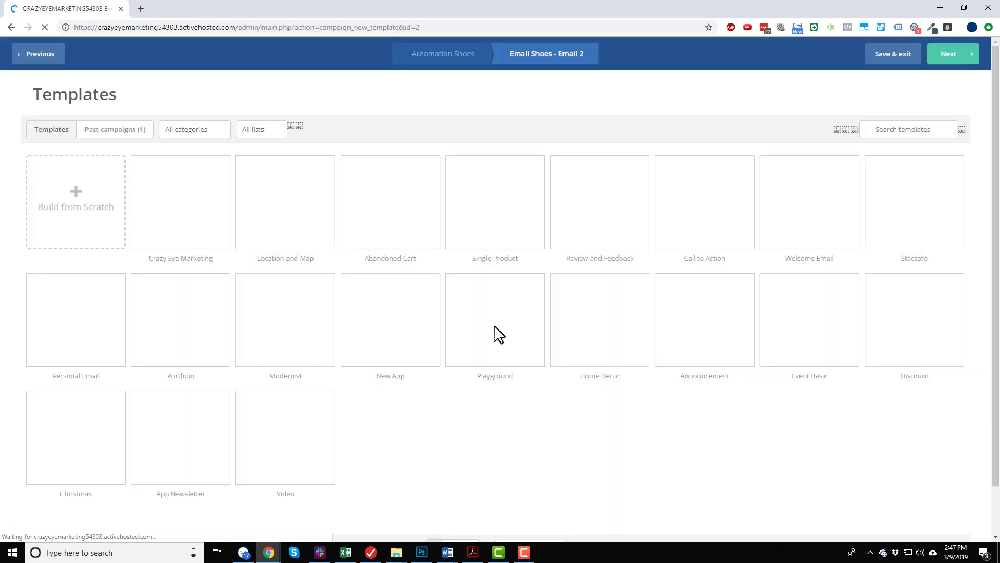
# Build the email from scratch using the blank text-only template type.
pyautogui.moveTo(184, 212)
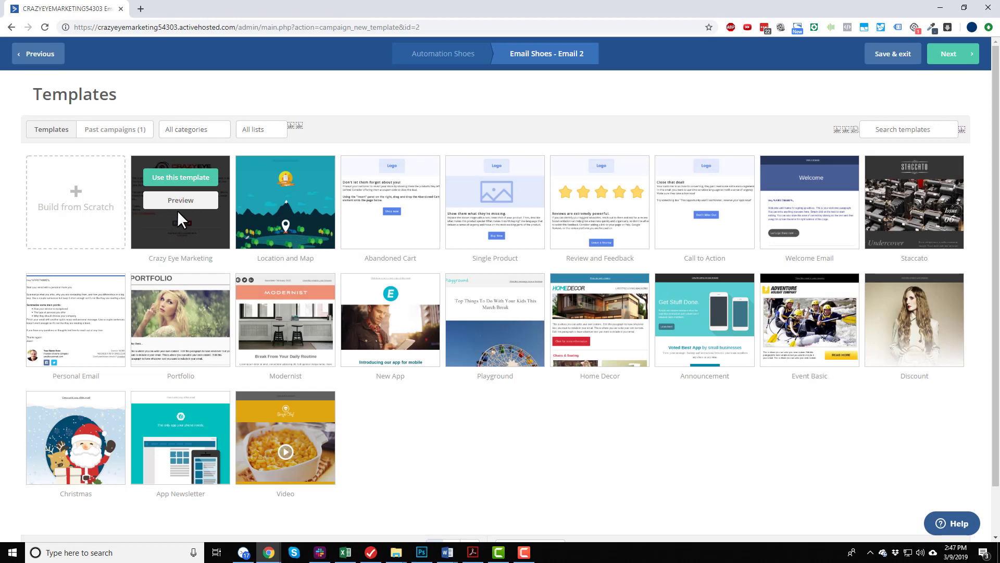
pyautogui.click(81, 204)
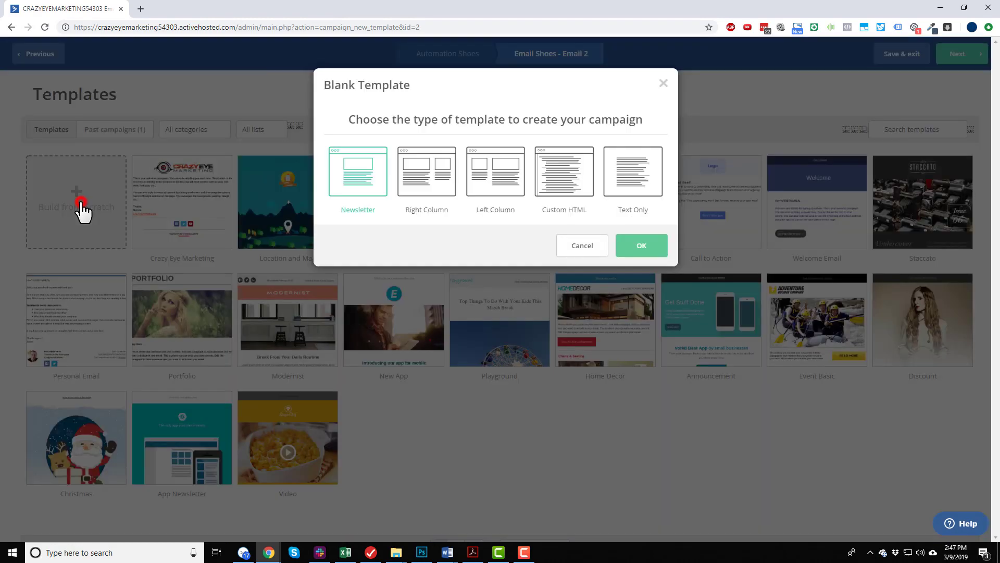
pyautogui.click(640, 194)
pyautogui.click(644, 250)
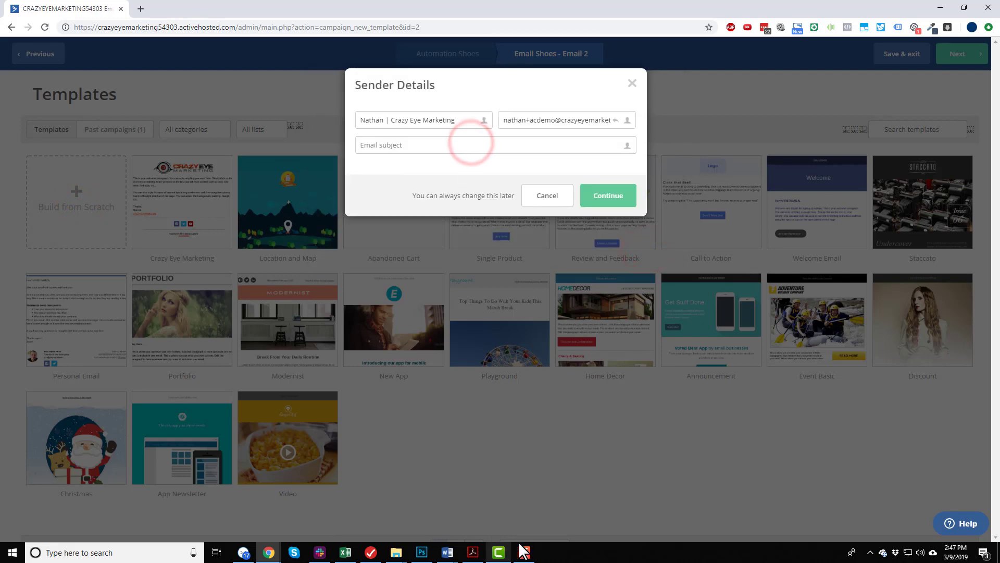
# Copy Email #2's subject line from the PDF in Acrobat, enter "Quick question" as the email subject, and continue to the editor.
pyautogui.click(476, 556)
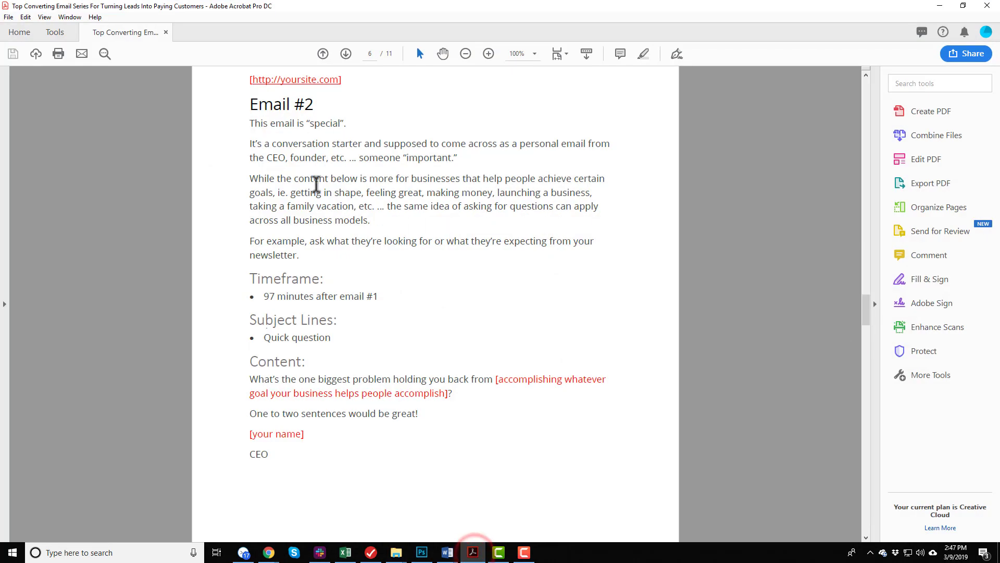
pyautogui.scroll(-1, 300, 338)
pyautogui.moveTo(266, 314); pyautogui.dragTo(325, 316)
pyautogui.click(325, 316)
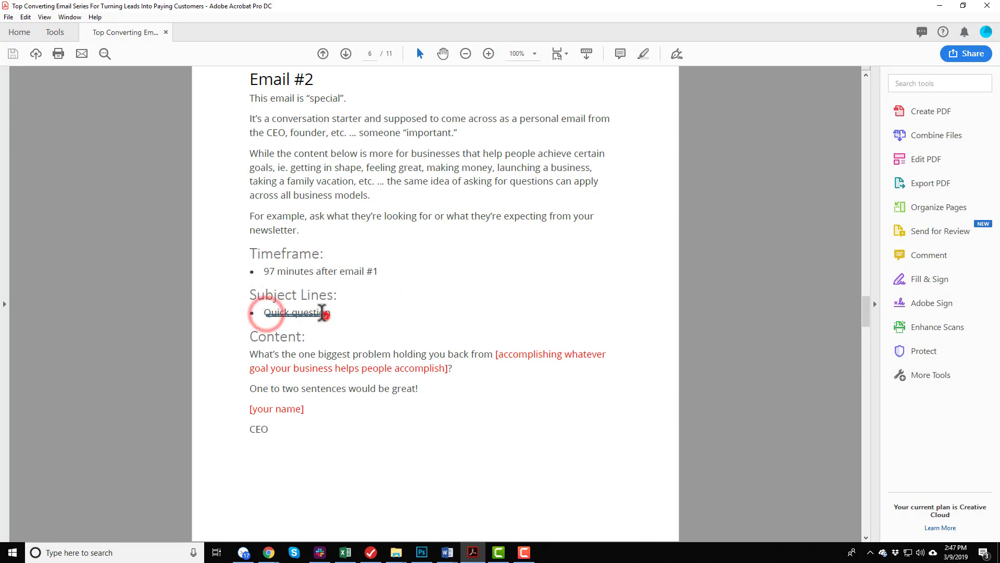
pyautogui.keyDown('shift'); pyautogui.click(265, 312); pyautogui.keyUp('shift')
pyautogui.hotkey('ctrl', 'c')
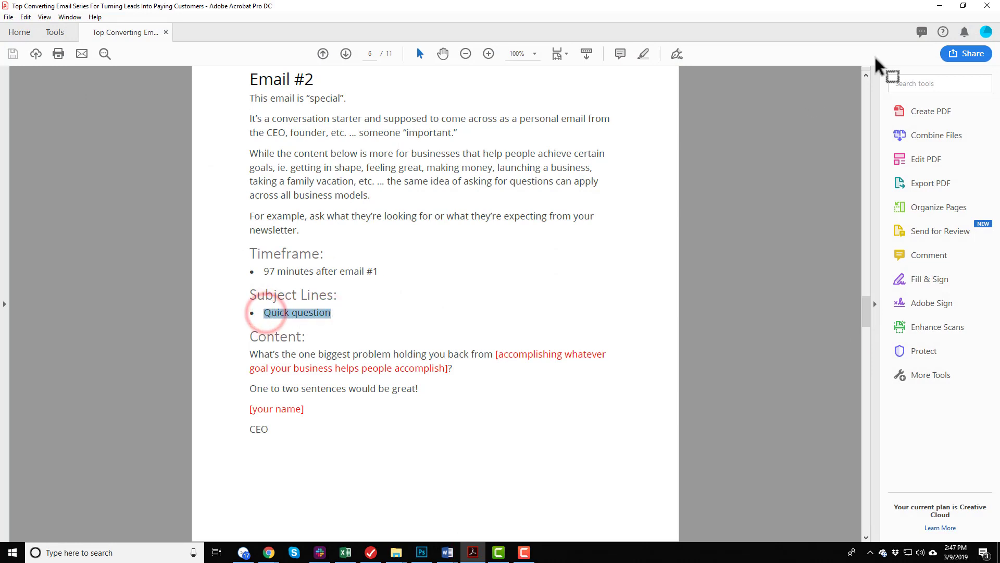
pyautogui.click(940, 6)
pyautogui.click(388, 145)
pyautogui.hotkey('ctrl', 'v')
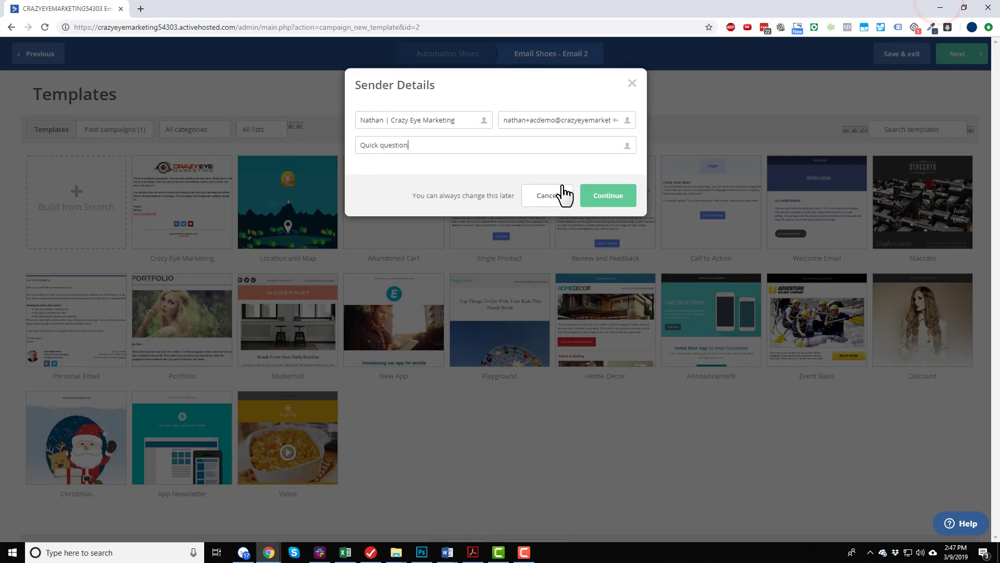
pyautogui.click(608, 196)
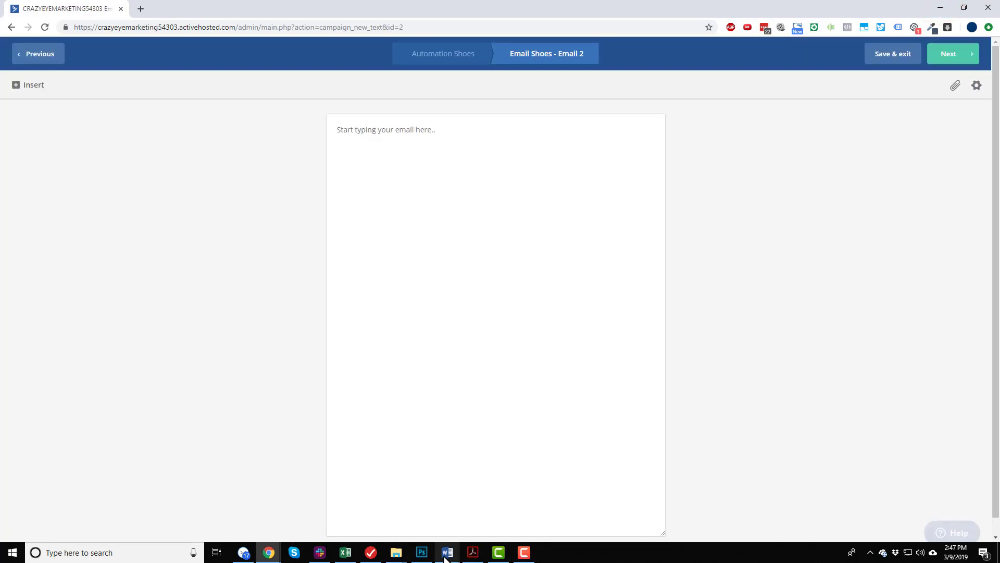
# Copy Email #2's full content, from the opening question to CEO, from the PDF in Acrobat and paste it into the email body.
pyautogui.moveTo(521, 545)
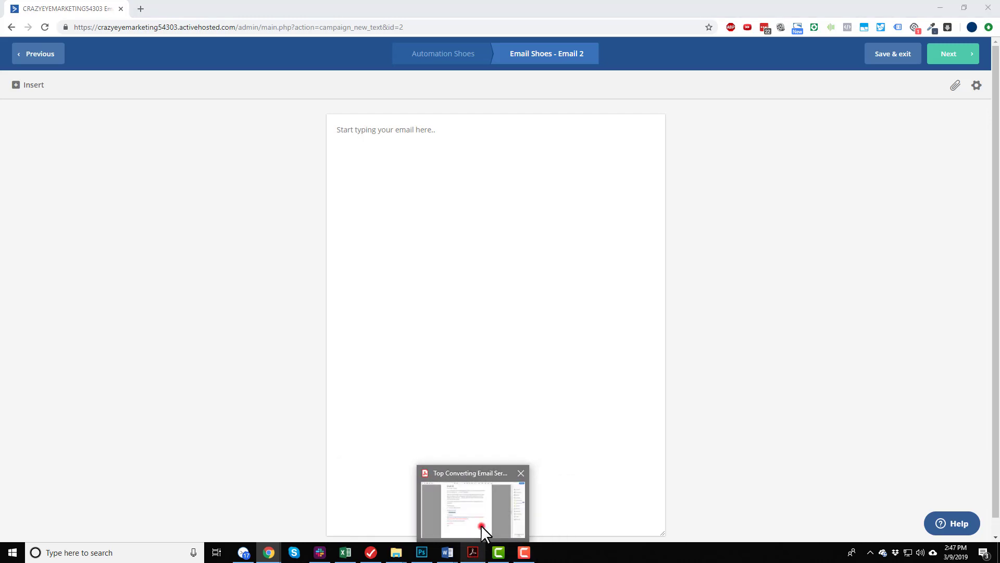
pyautogui.click(481, 525)
pyautogui.scroll(-3, 292, 261)
pyautogui.moveTo(249, 254); pyautogui.dragTo(275, 329)
pyautogui.hotkey('ctrl', 'c')
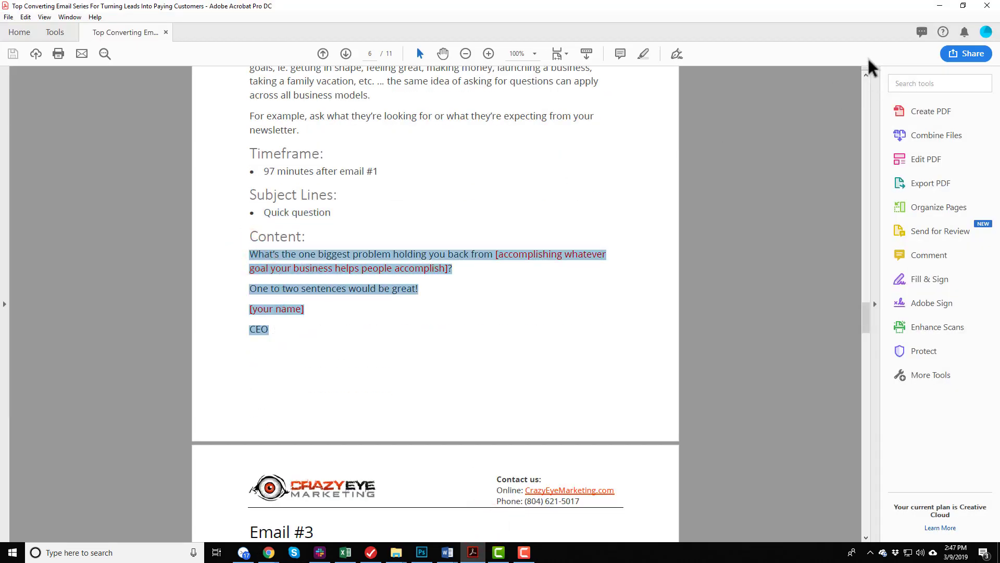
pyautogui.click(940, 6)
pyautogui.click(433, 146)
pyautogui.hotkey('ctrl', 'v')
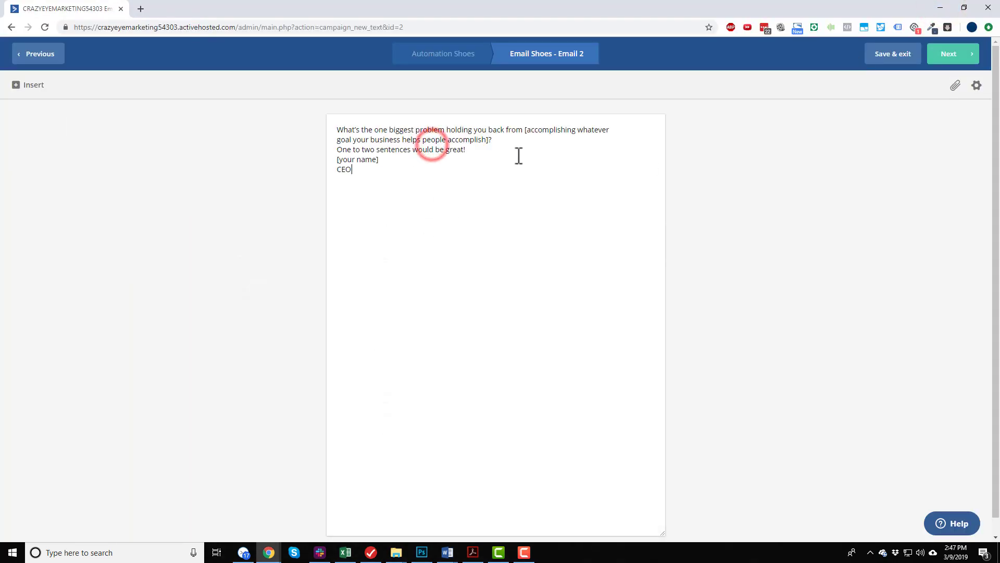
# Remove the line break inside the opening question and insert blank lines before and after "One to two sentences would be great!".
pyautogui.click(623, 129)
pyautogui.press('Delete')
pyautogui.click(500, 136)
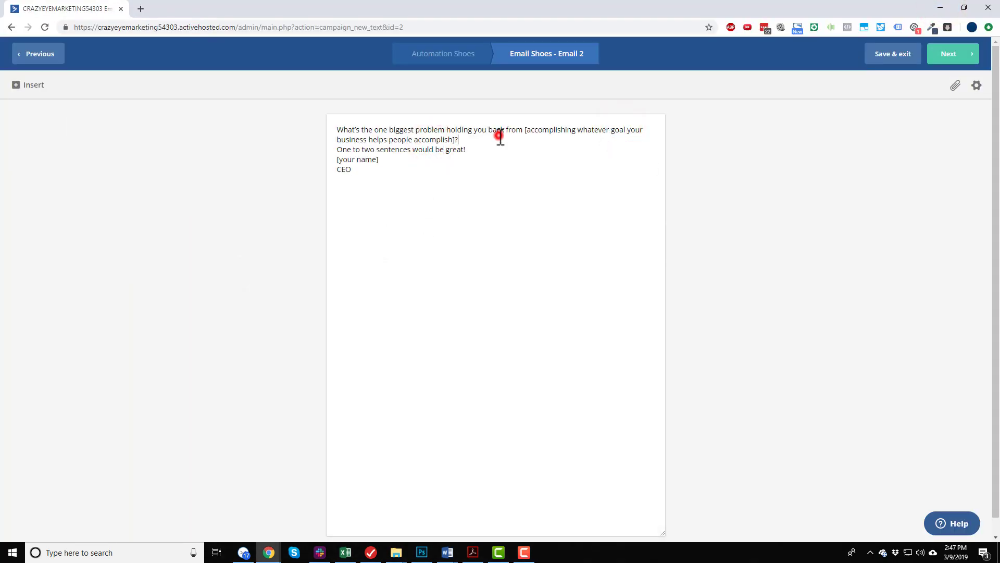
pyautogui.press('Return')
pyautogui.click(497, 159)
pyautogui.press('Return')
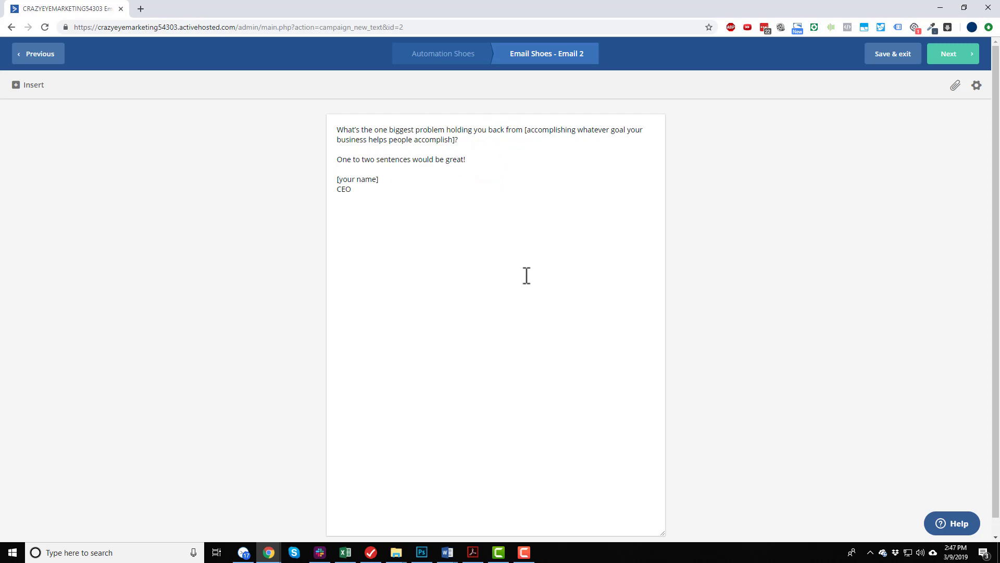
# Proceed to the campaign summary, review the email's details and tracking options, and finish the email.
pyautogui.click(951, 58)
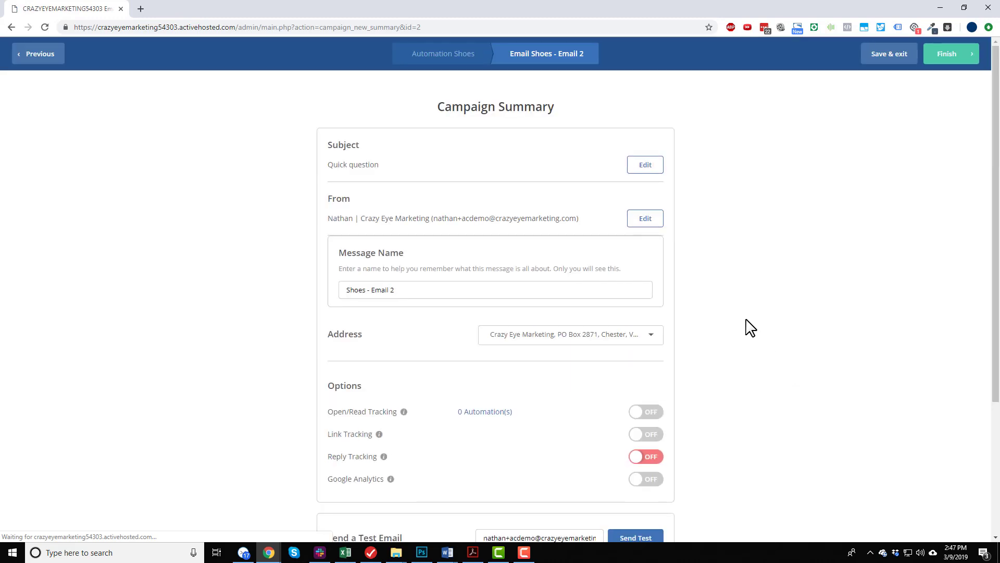
pyautogui.scroll(-3, 391, 313)
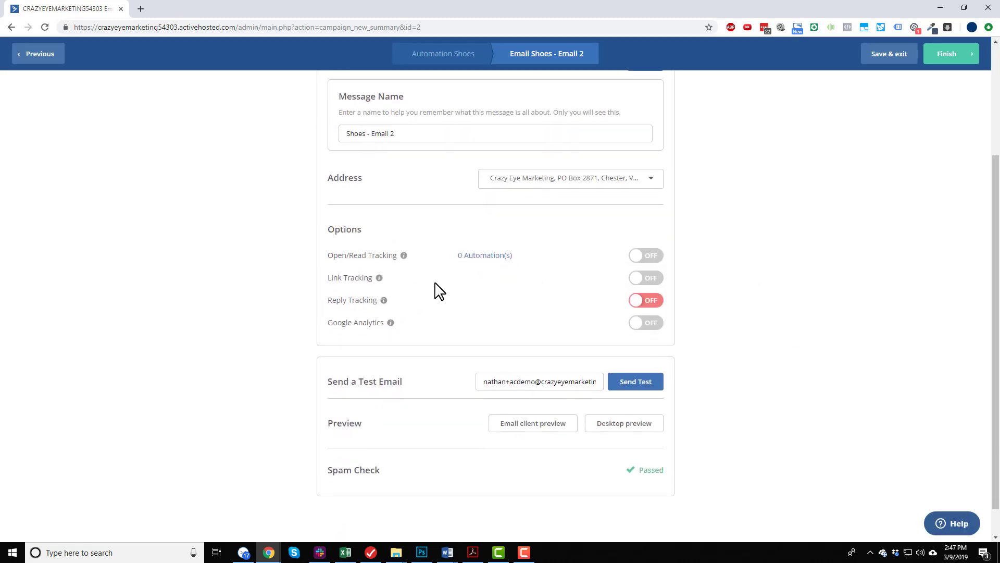
pyautogui.scroll(-1, 536, 458)
pyautogui.scroll(3, 650, 337)
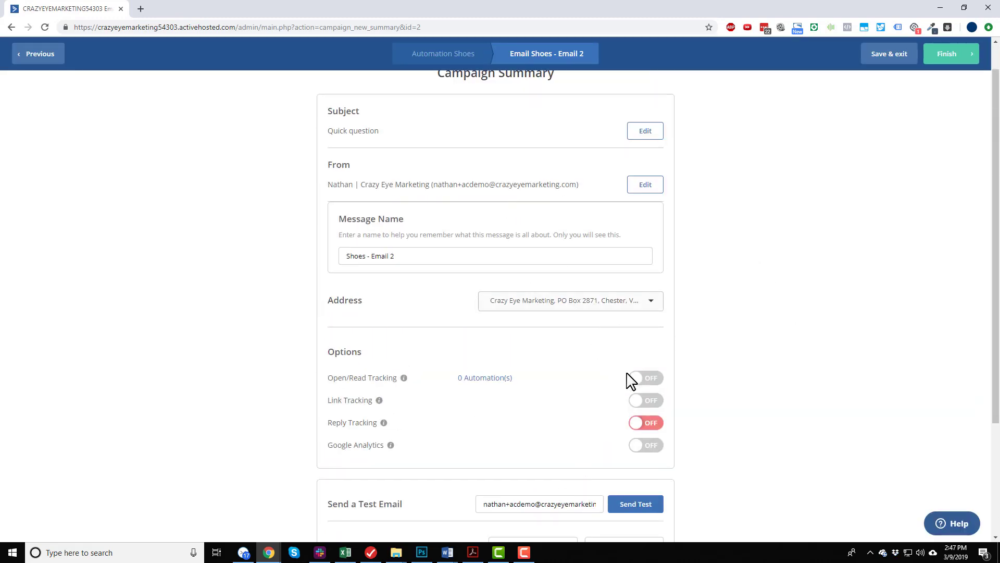
pyautogui.scroll(1, 500, 396)
pyautogui.scroll(-1, 408, 413)
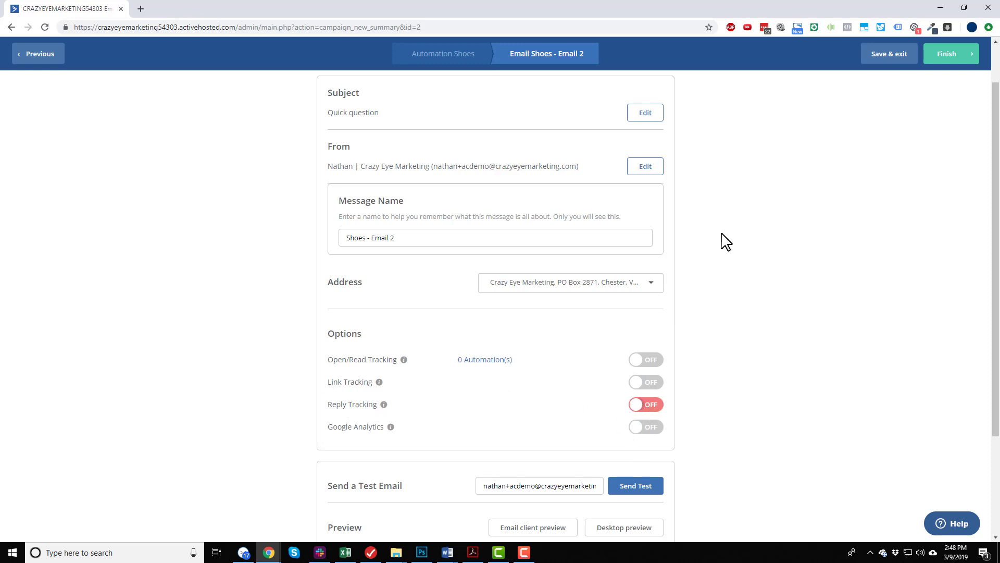
pyautogui.scroll(1, 861, 139)
pyautogui.click(944, 62)
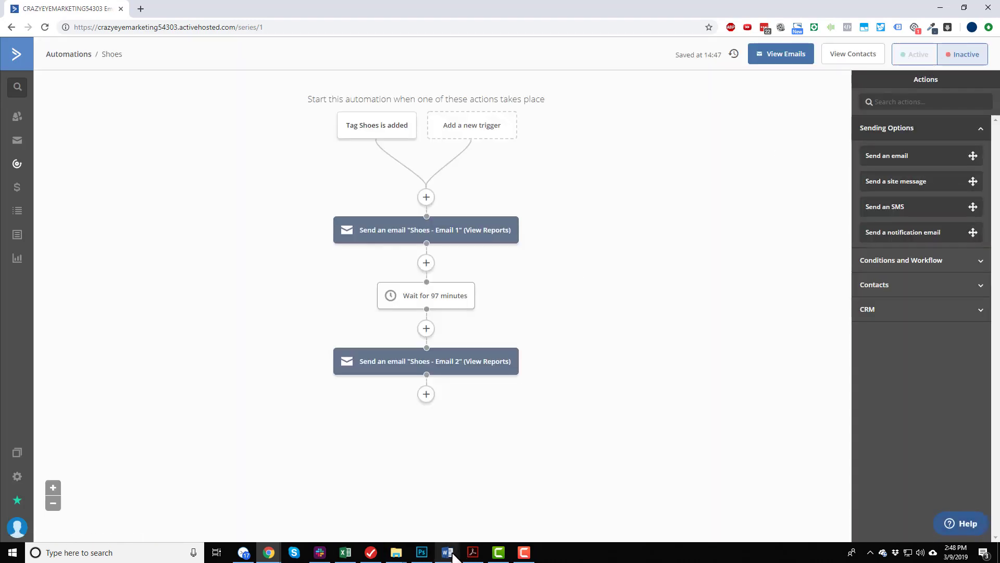
# Switch to the email series PDF in Acrobat, check Email #3's timeframe, and return to the automation.
pyautogui.click(487, 520)
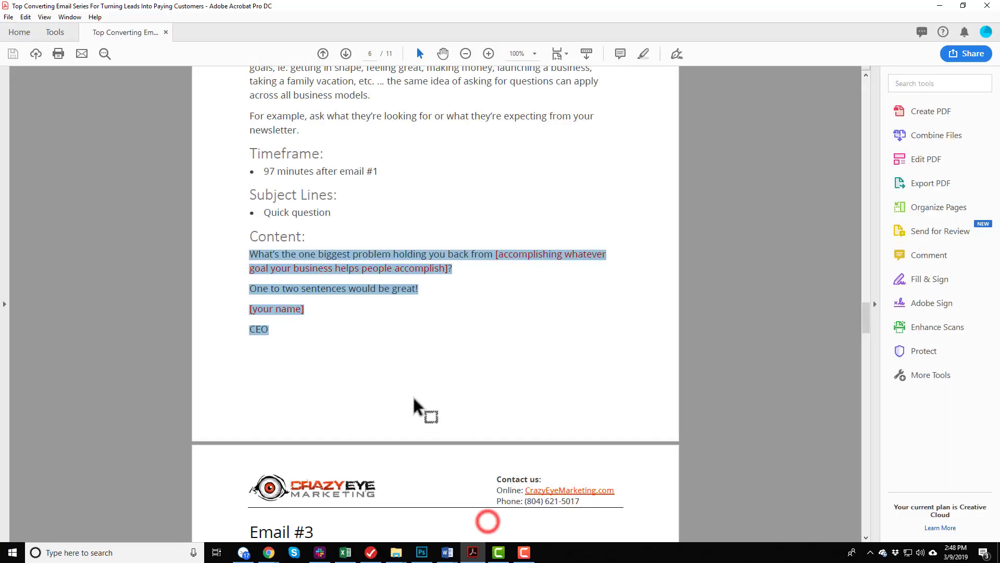
pyautogui.scroll(-5, 414, 399)
pyautogui.moveTo(270, 323); pyautogui.dragTo(380, 323)
pyautogui.click(394, 322)
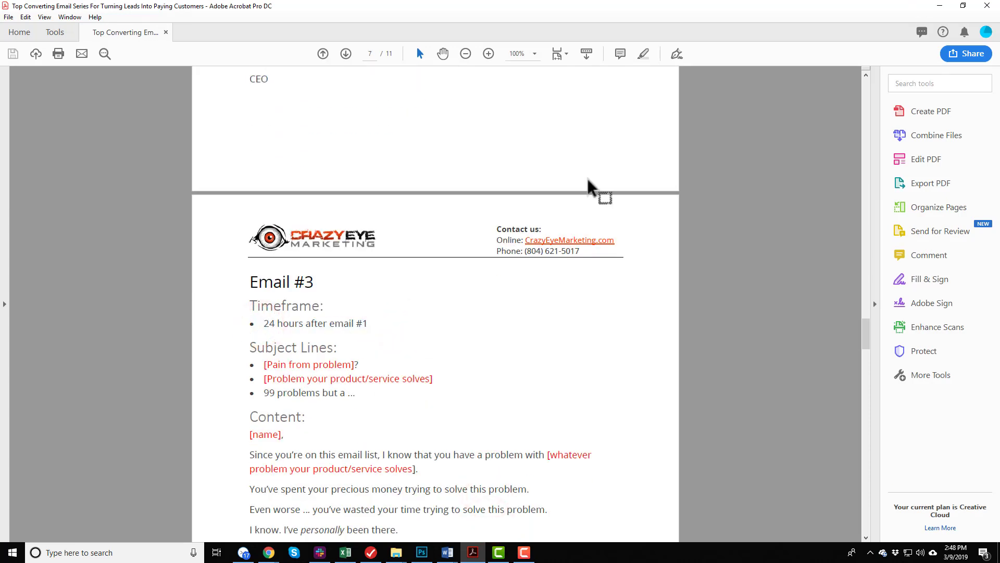
pyautogui.click(939, 6)
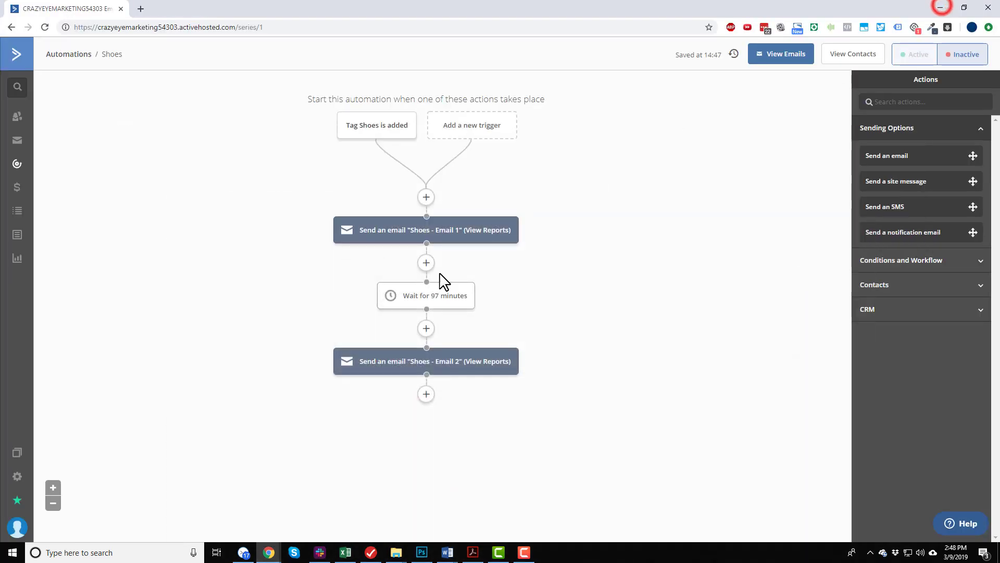
# Add a wait for a specified period of 1343 minutes after Email 2 and save it.
pyautogui.click(426, 394)
pyautogui.click(401, 146)
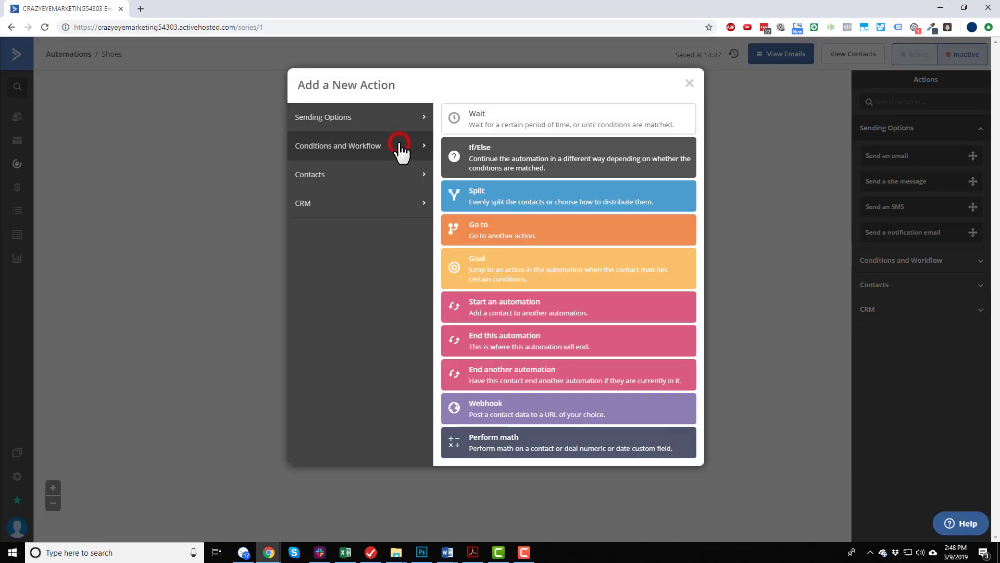
pyautogui.click(506, 124)
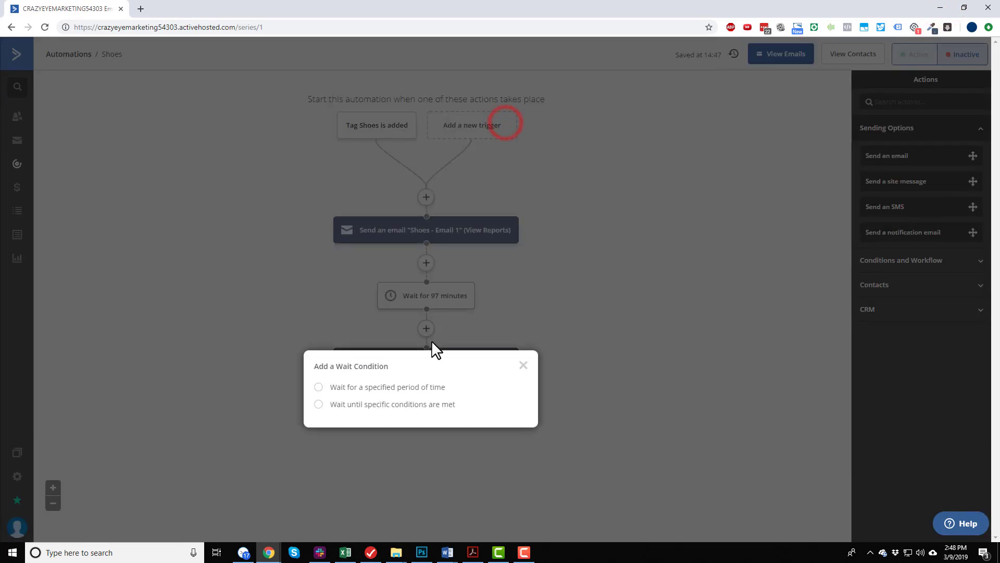
pyautogui.click(428, 387)
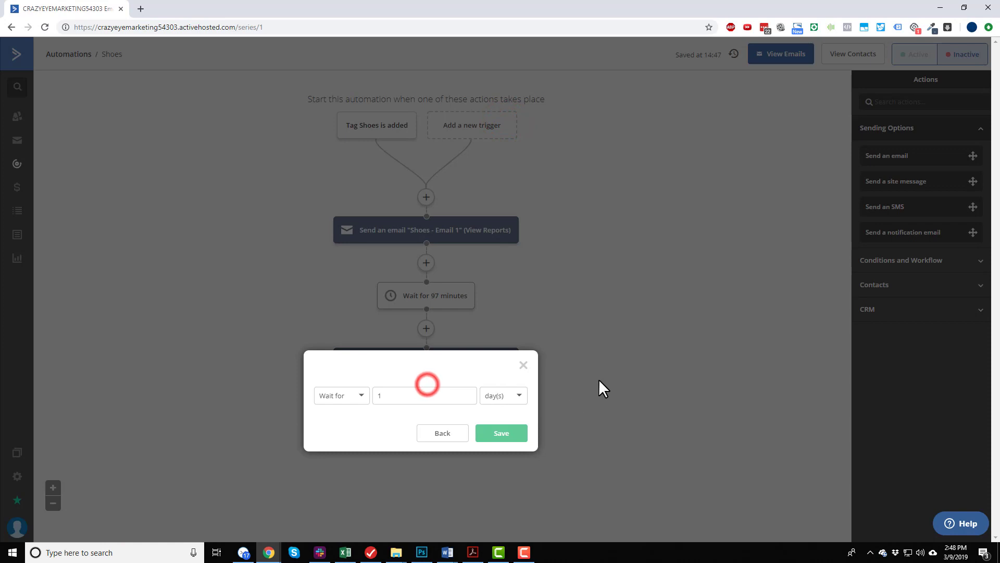
pyautogui.click(359, 397)
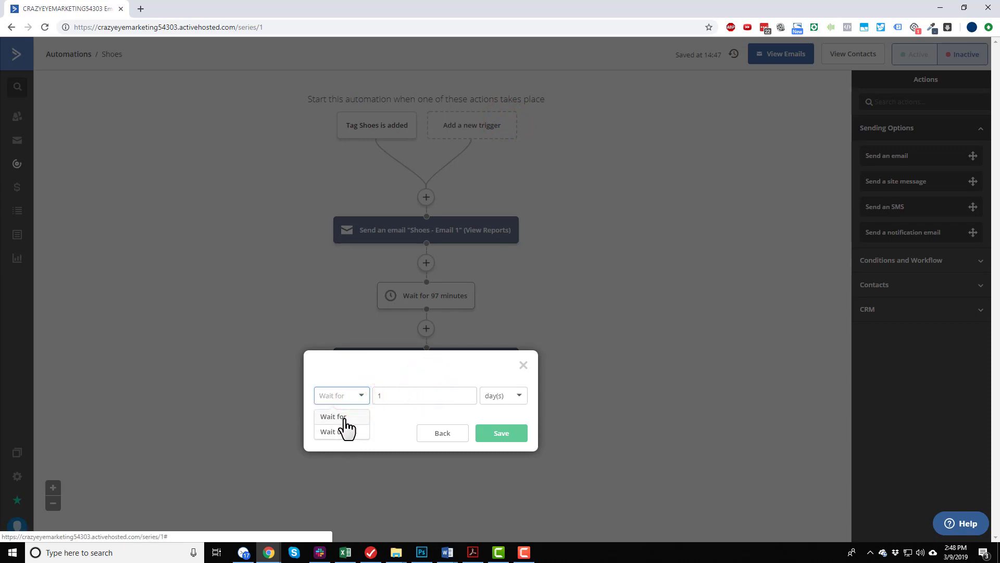
pyautogui.click(345, 417)
pyautogui.click(424, 395)
pyautogui.write('34')
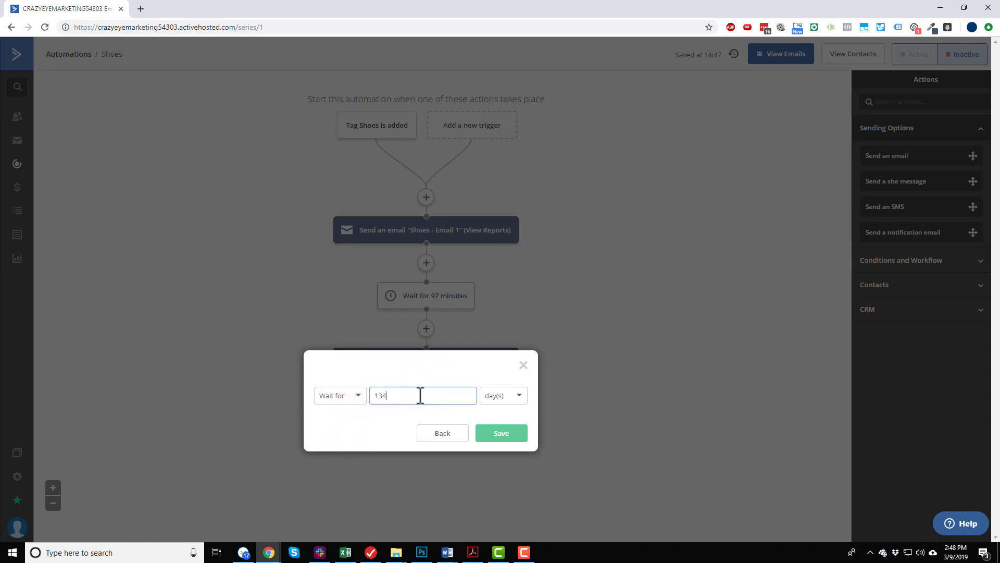
pyautogui.write('3')
pyautogui.click(502, 396)
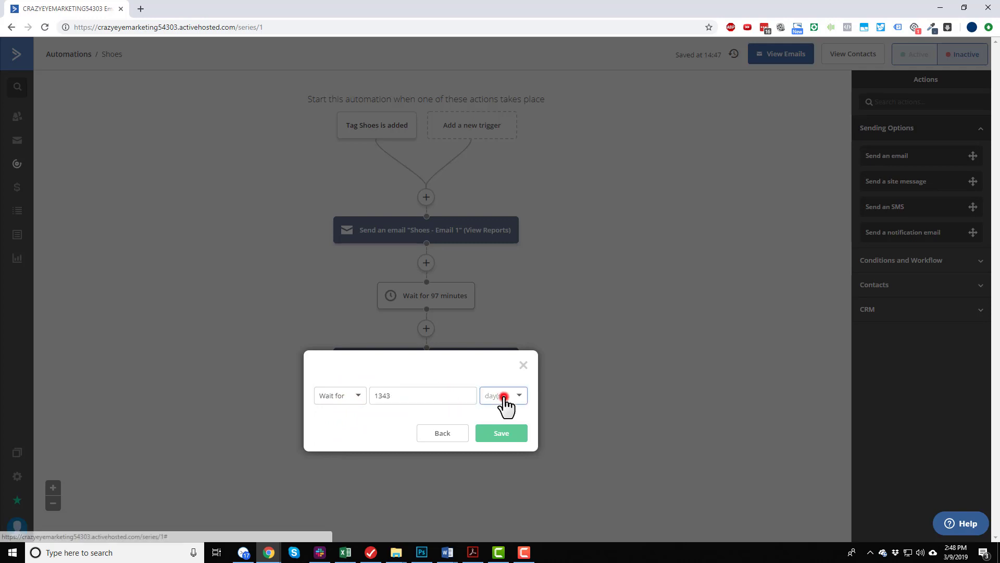
pyautogui.click(510, 419)
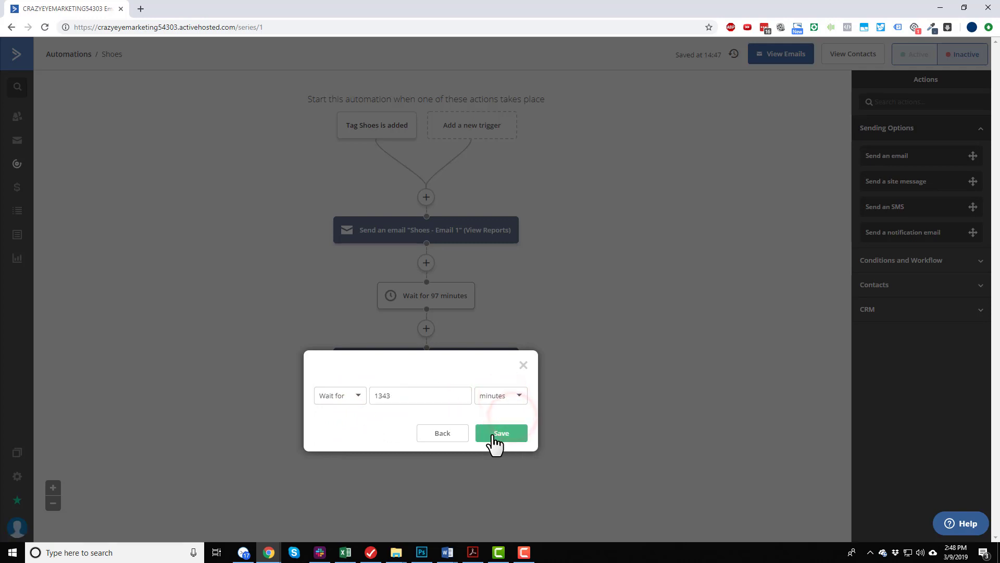
pyautogui.click(496, 435)
pyautogui.moveTo(415, 232)
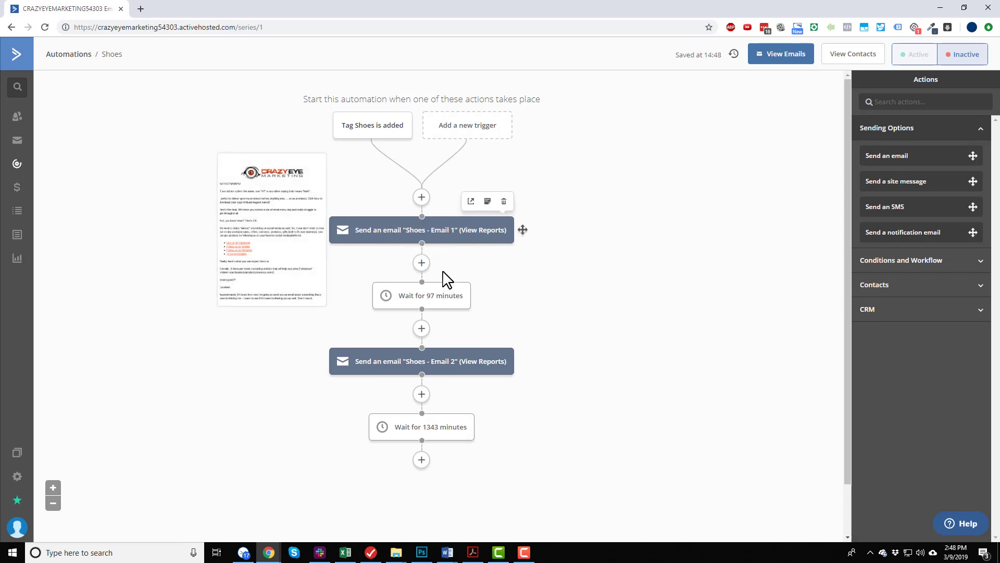
pyautogui.moveTo(420, 300)
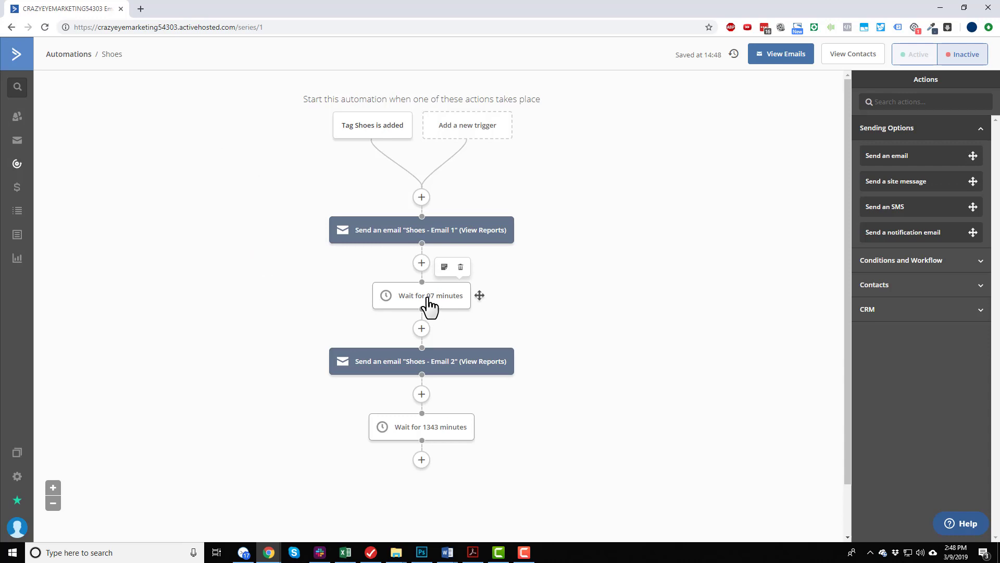
# Add a send-email action after the 1343-minute wait and create its message by copying and editing "Shoes - Email 1".
pyautogui.moveTo(420, 435)
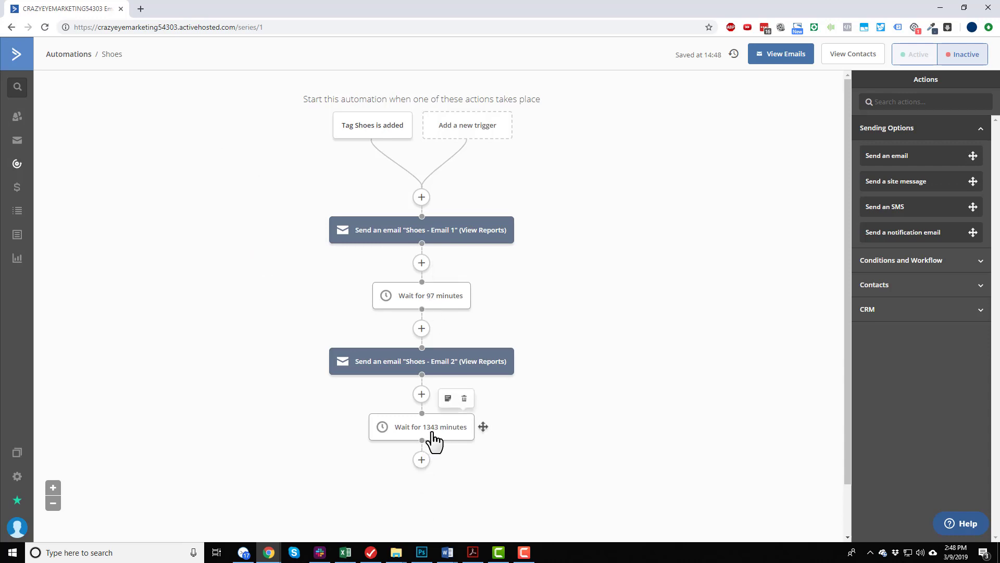
pyautogui.scroll(-1, 427, 430)
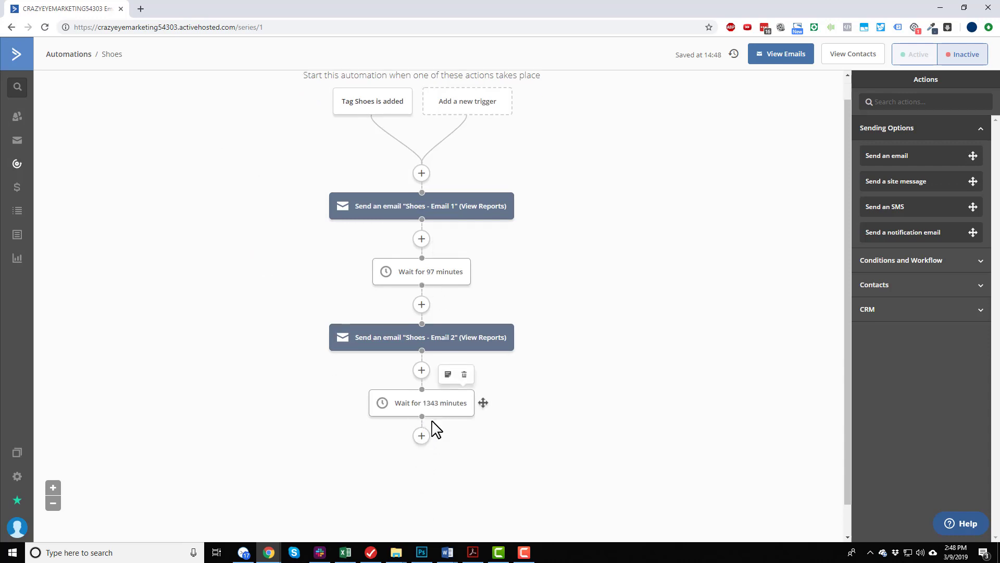
pyautogui.moveTo(411, 379)
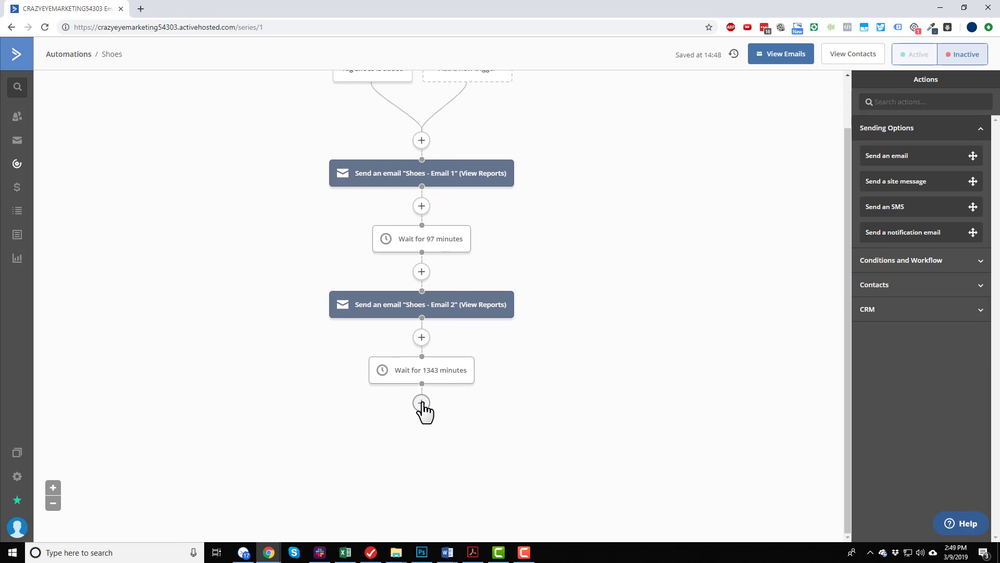
pyautogui.click(421, 403)
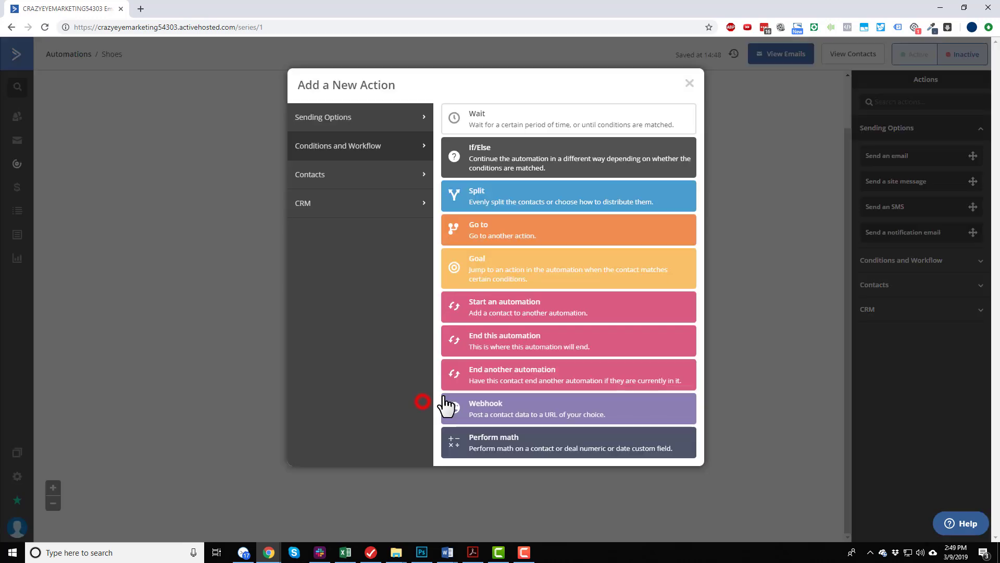
pyautogui.click(365, 126)
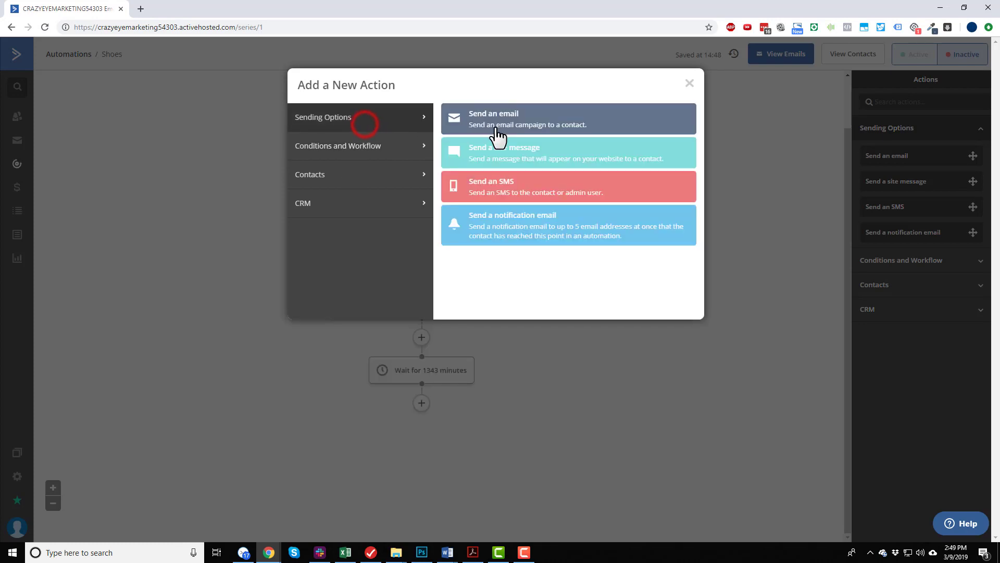
pyautogui.click(498, 130)
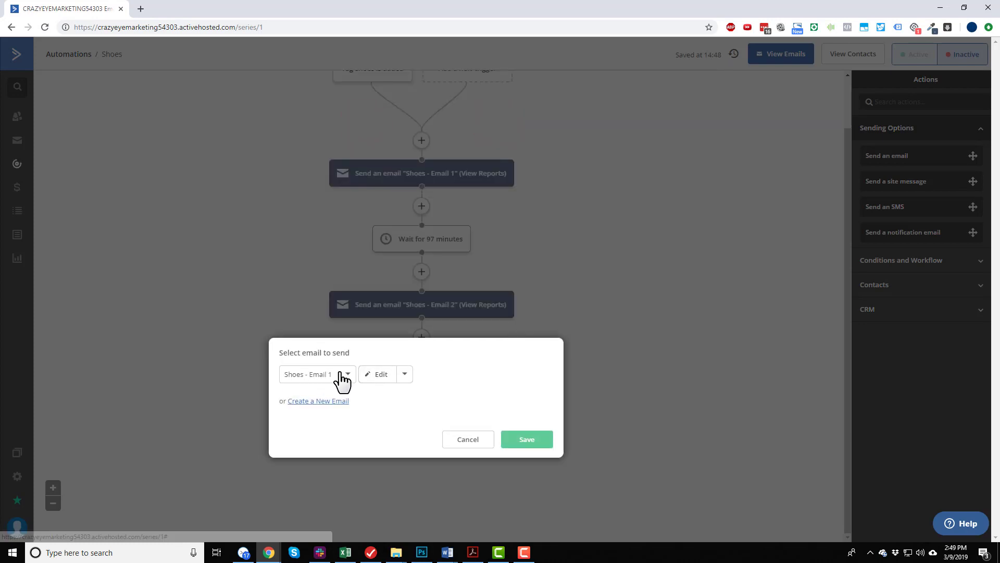
pyautogui.click(406, 376)
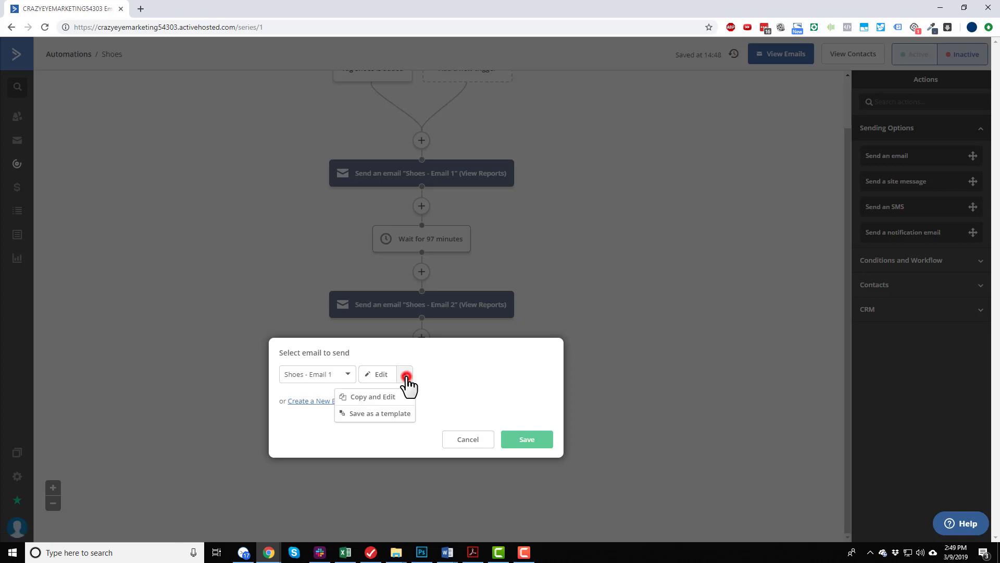
pyautogui.click(383, 401)
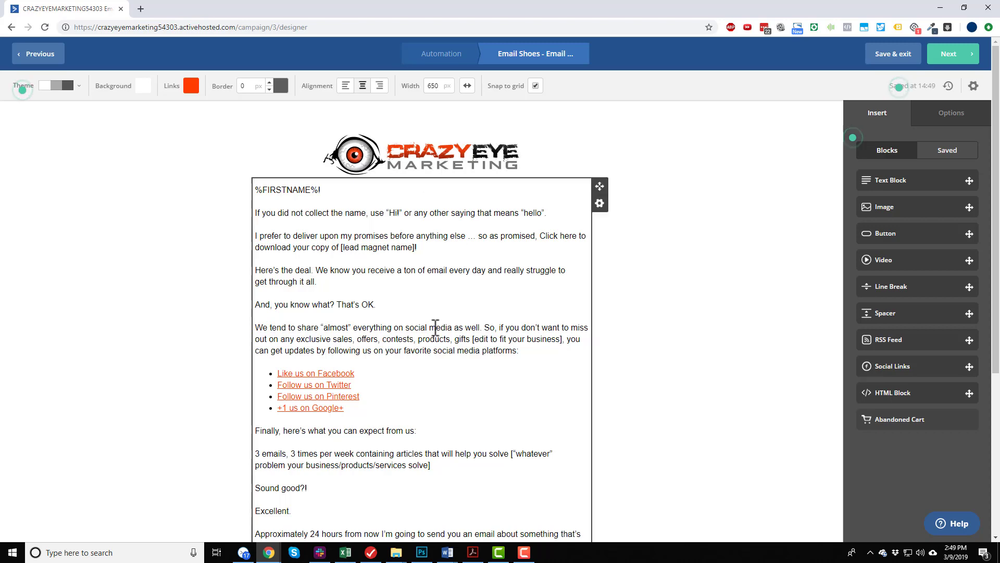
# Switch to the email series PDF in Acrobat, copy Email #3's content from "[name]," through "Make it happen,", and return to the email designer.
pyautogui.scroll(-2, 491, 509)
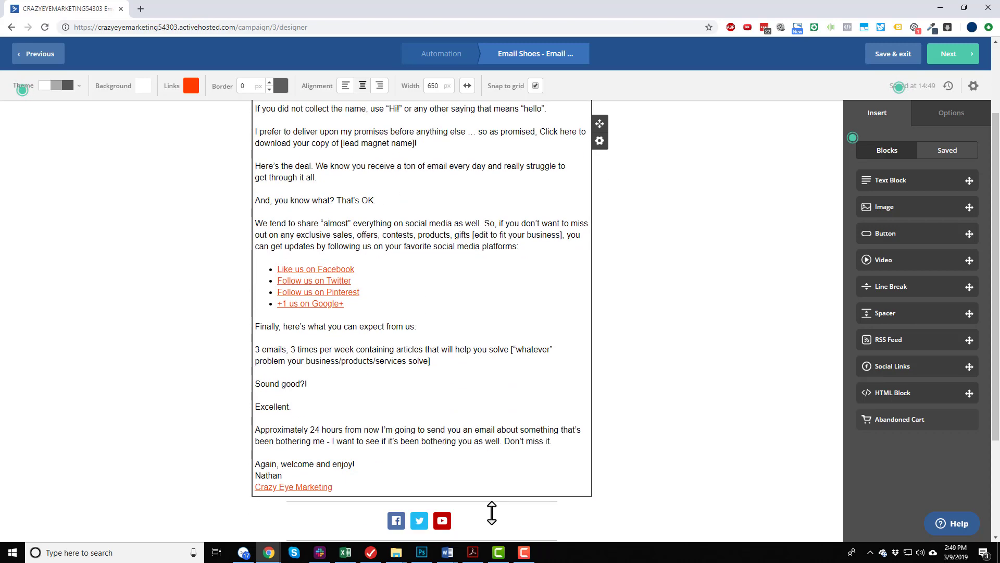
pyautogui.scroll(2, 480, 458)
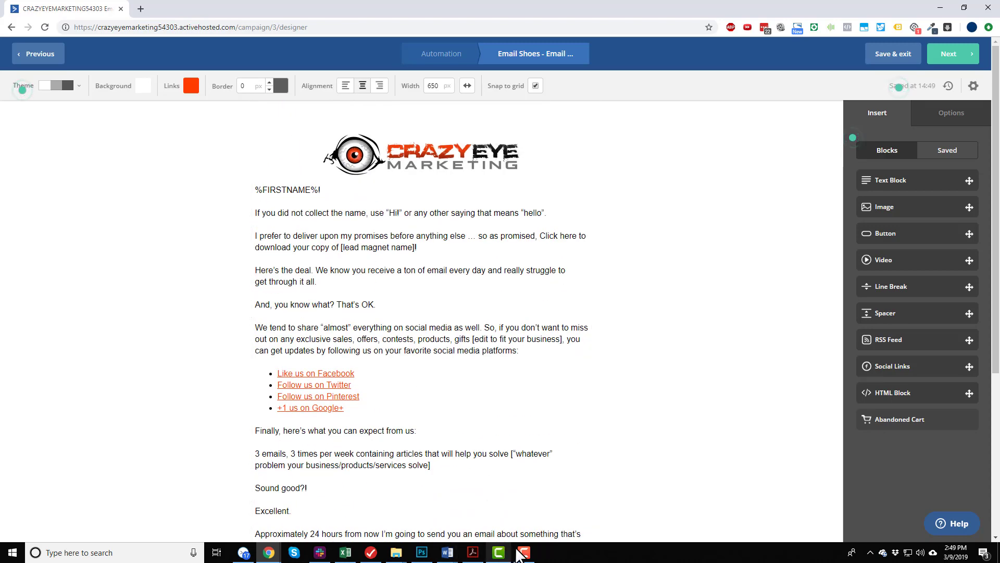
pyautogui.click(473, 554)
pyautogui.scroll(-3, 411, 234)
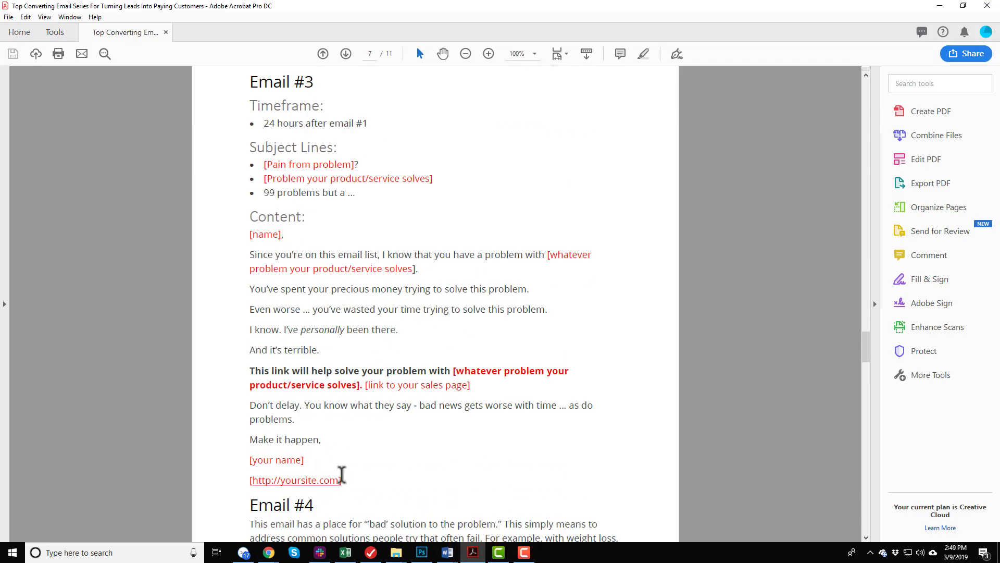
pyautogui.moveTo(321, 439); pyautogui.dragTo(224, 232)
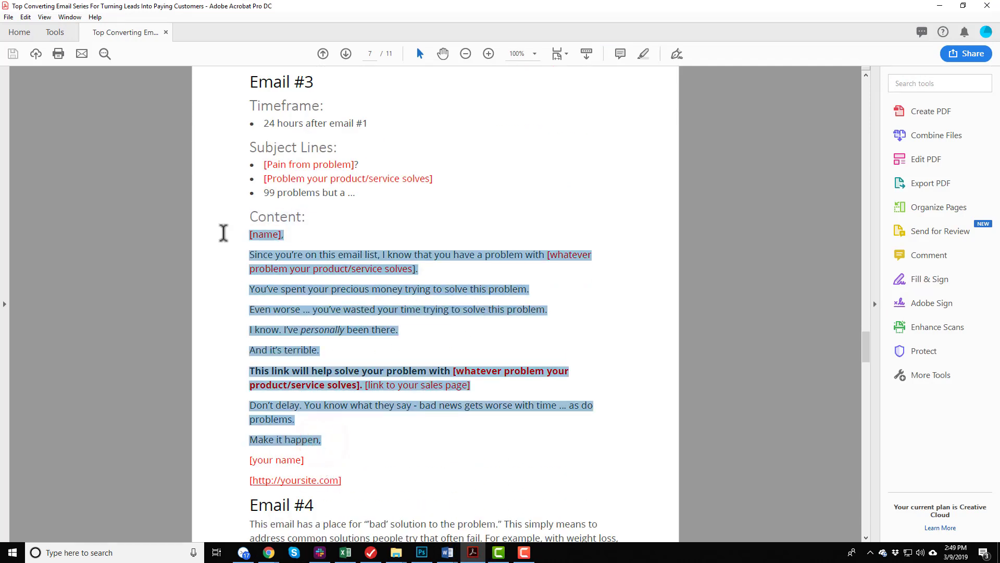
pyautogui.click(940, 5)
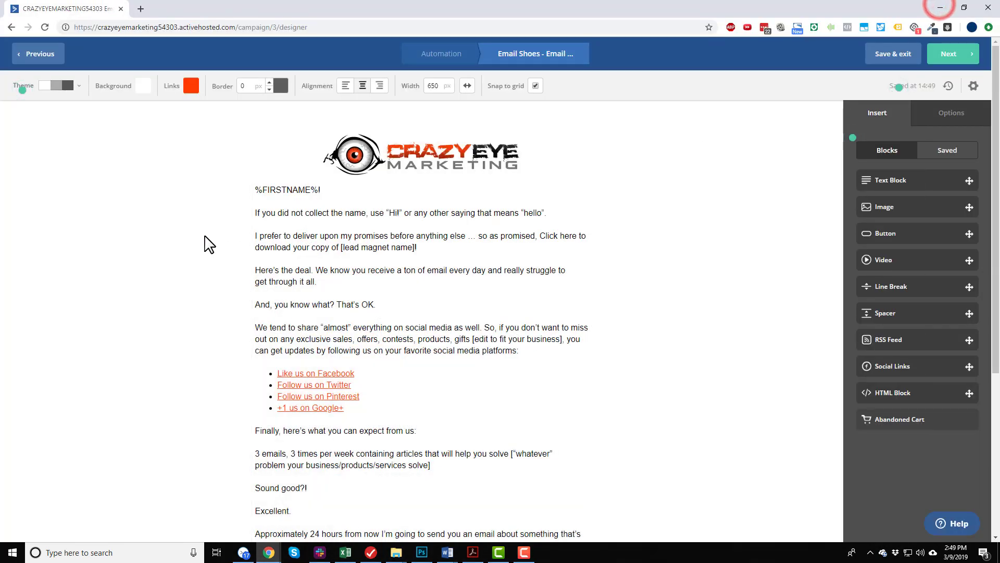
# Replace the email's body text above the signature, from the greeting through "Again, welcome and enjoy!", with the copied Email #3 content.
pyautogui.click(282, 234)
pyautogui.click(265, 198)
pyautogui.moveTo(264, 198); pyautogui.dragTo(367, 417)
pyautogui.scroll(-3, 399, 328)
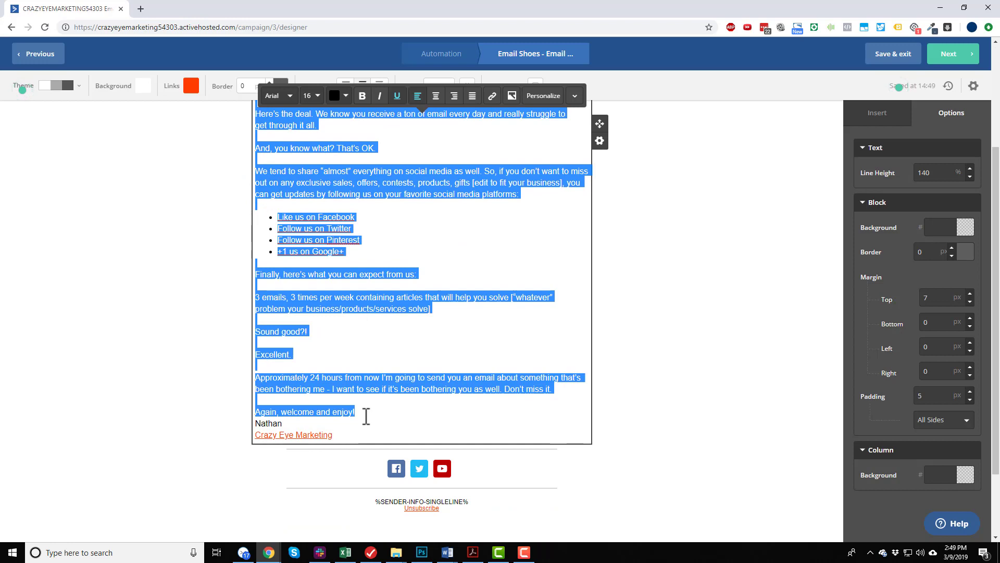
pyautogui.hotkey('ctrl', 'v')
# Insert blank lines after the greeting and after the first paragraph, and remove the line break inside that paragraph.
pyautogui.click(369, 184)
pyautogui.press('Return')
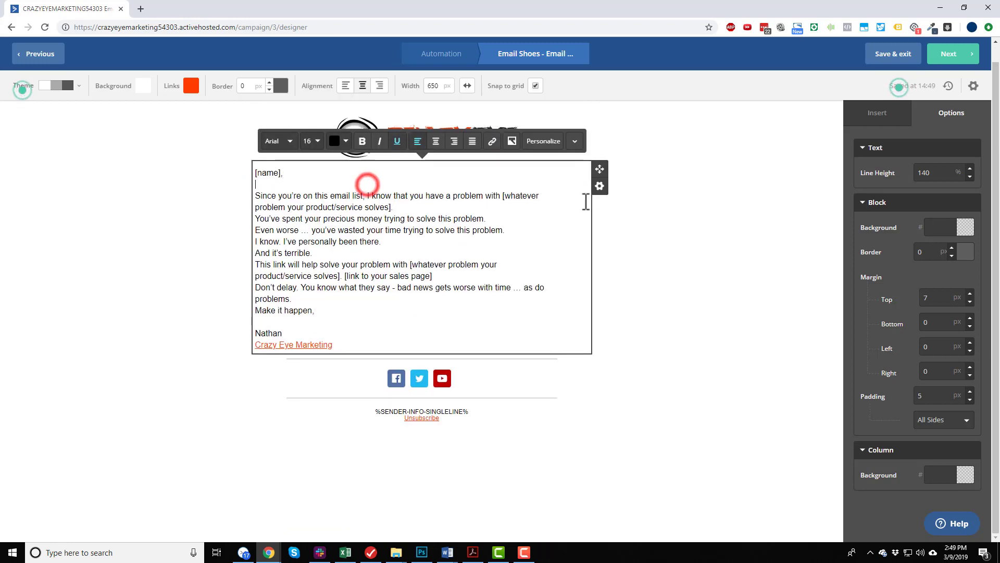
pyautogui.click(541, 206)
pyautogui.press('Return')
pyautogui.click(566, 182)
pyautogui.press('Delete')
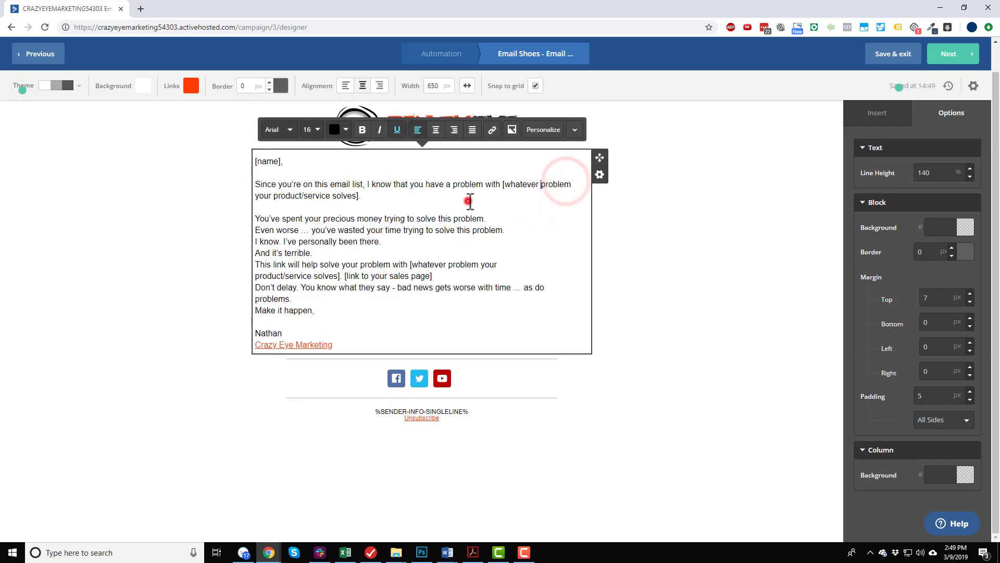
pyautogui.click(468, 201)
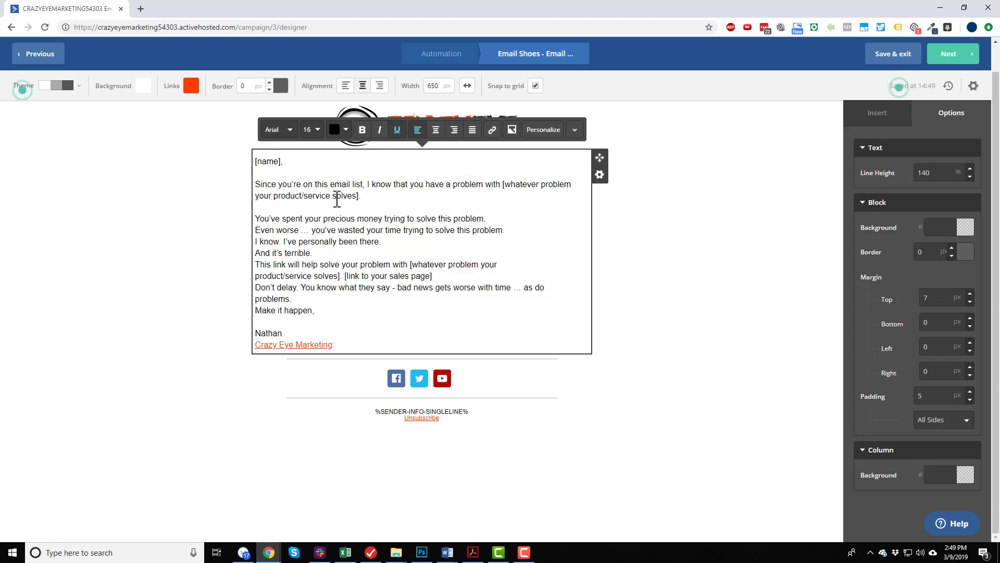
pyautogui.click(724, 163)
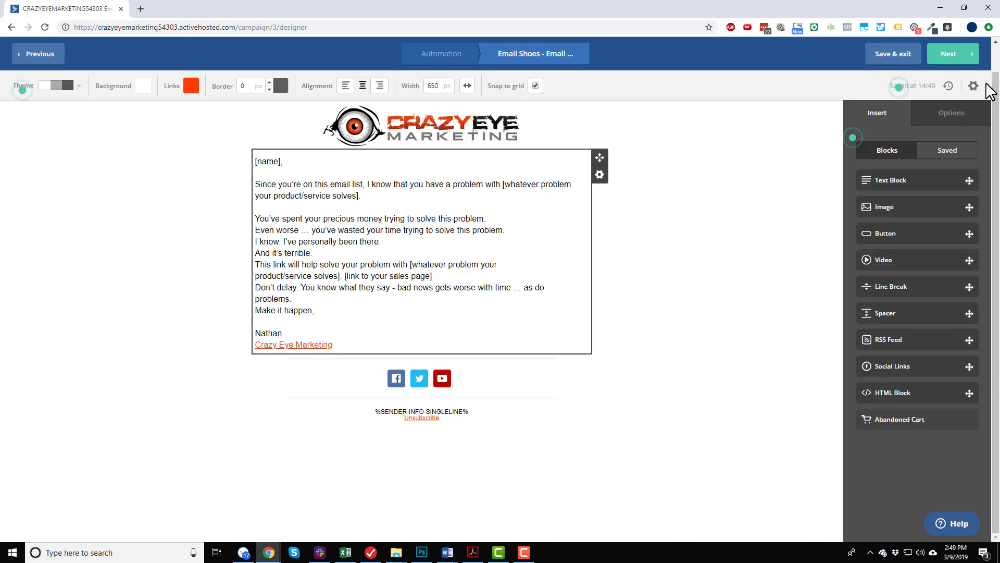
# Set the email's subject to "99 problems but a ..." in its settings, copying the line from Email #3's subject lines in the PDF.
pyautogui.click(972, 87)
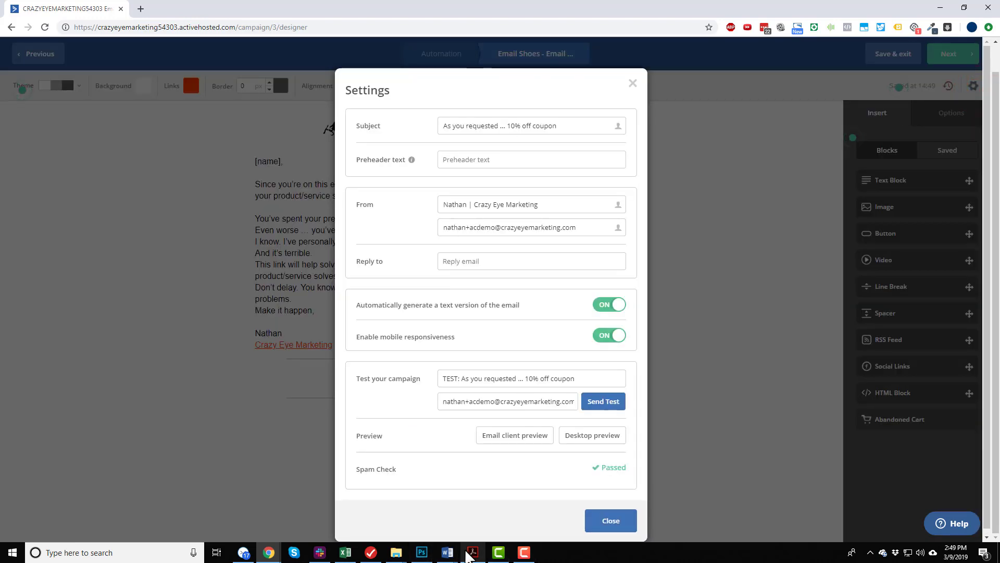
pyautogui.click(472, 552)
pyautogui.click(364, 233)
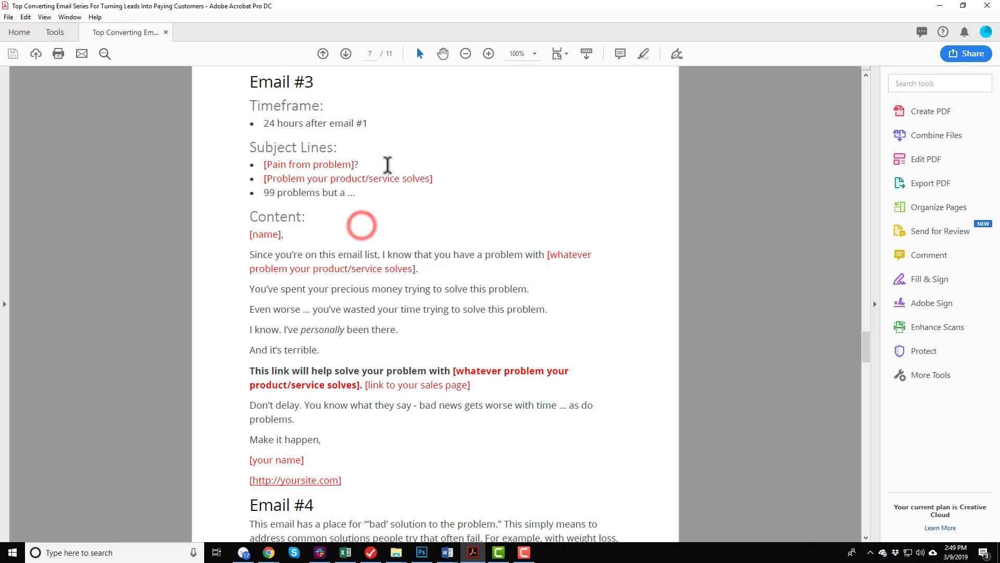
pyautogui.moveTo(387, 165); pyautogui.dragTo(352, 194)
pyautogui.hotkey('ctrl', 'c')
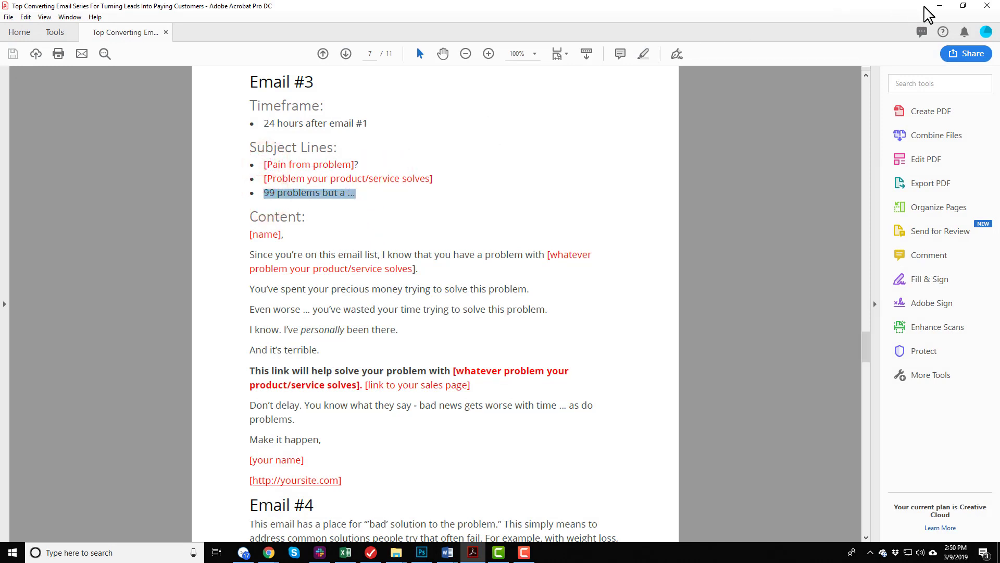
pyautogui.click(939, 6)
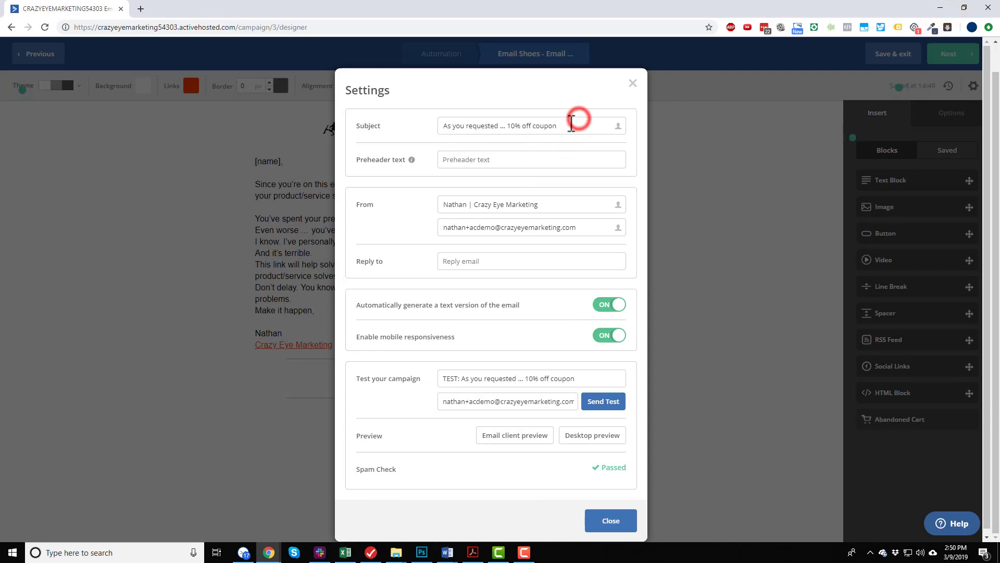
pyautogui.tripleClick(572, 122)
pyautogui.hotkey('ctrl', 'v')
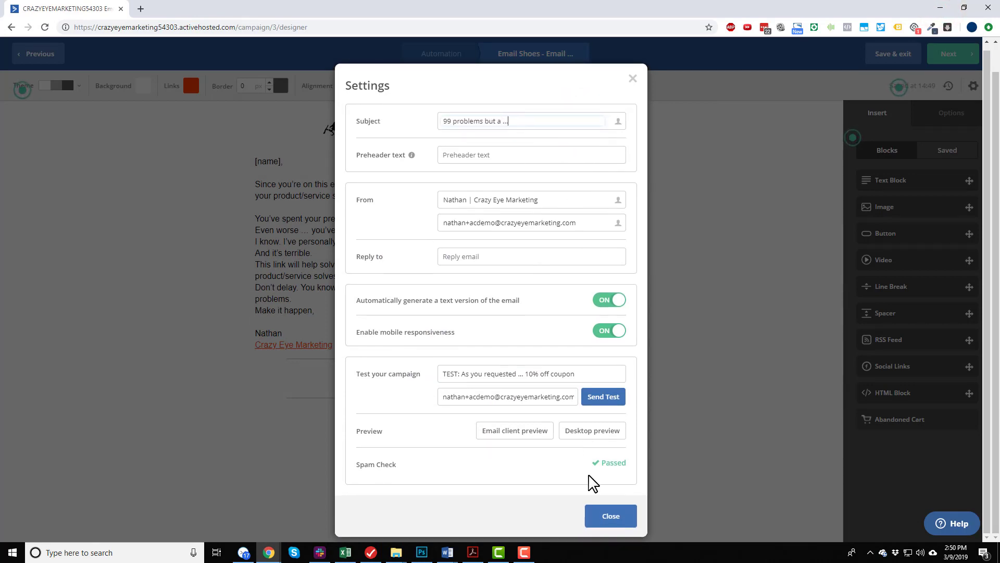
pyautogui.click(611, 515)
# Proceed to the campaign summary and rename the message "Shoes - Email 3".
pyautogui.click(949, 52)
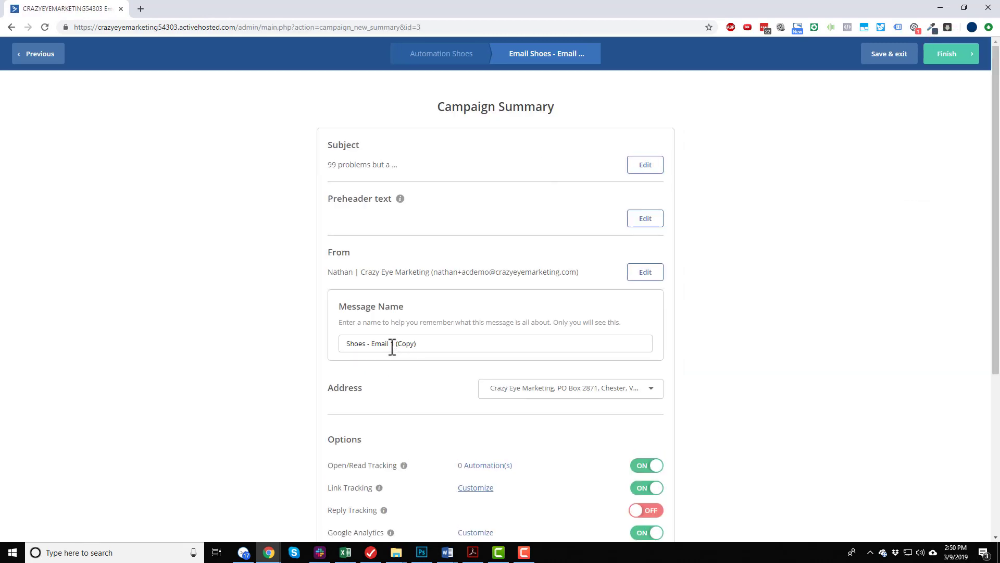
pyautogui.moveTo(392, 346); pyautogui.dragTo(525, 343)
pyautogui.write('3')
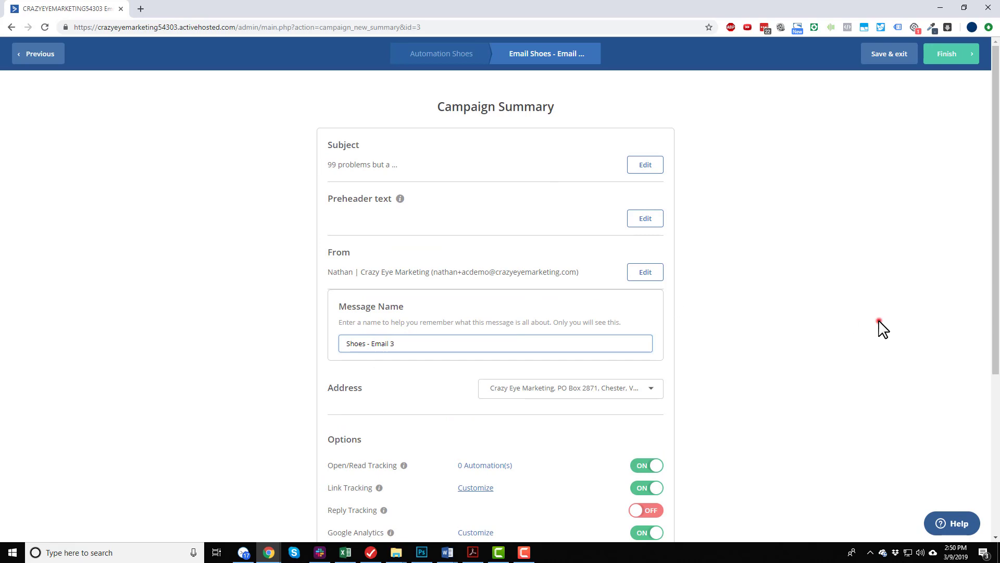
pyautogui.click(879, 320)
# Review the tracking options and the Google Analytics campaign name, then finish the email.
pyautogui.scroll(-5, 674, 308)
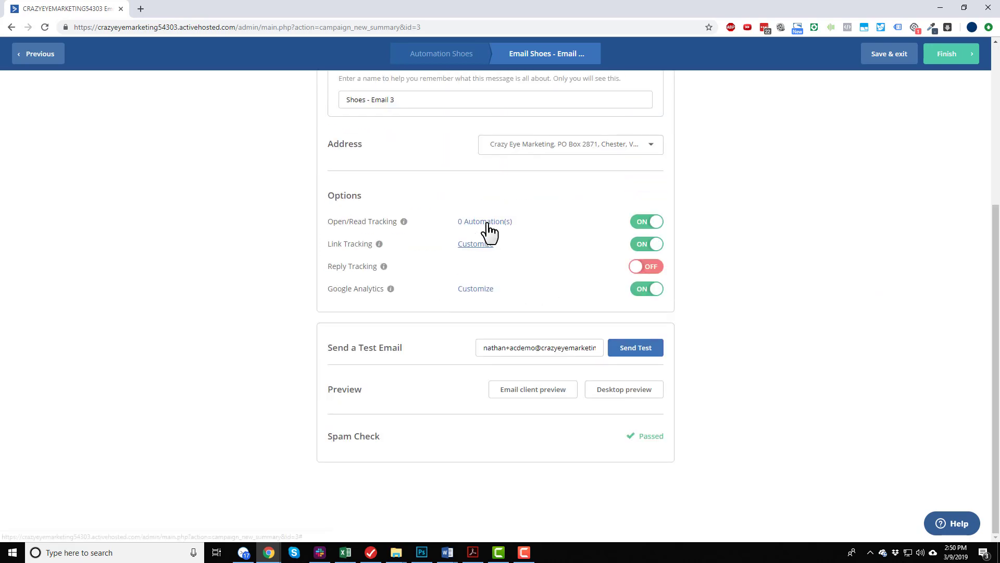
pyautogui.click(477, 290)
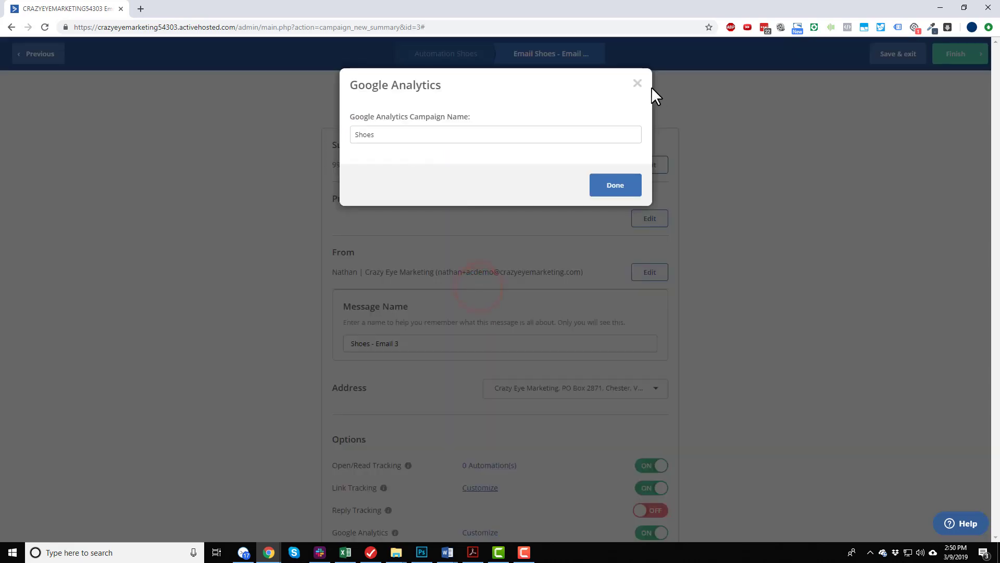
pyautogui.click(637, 82)
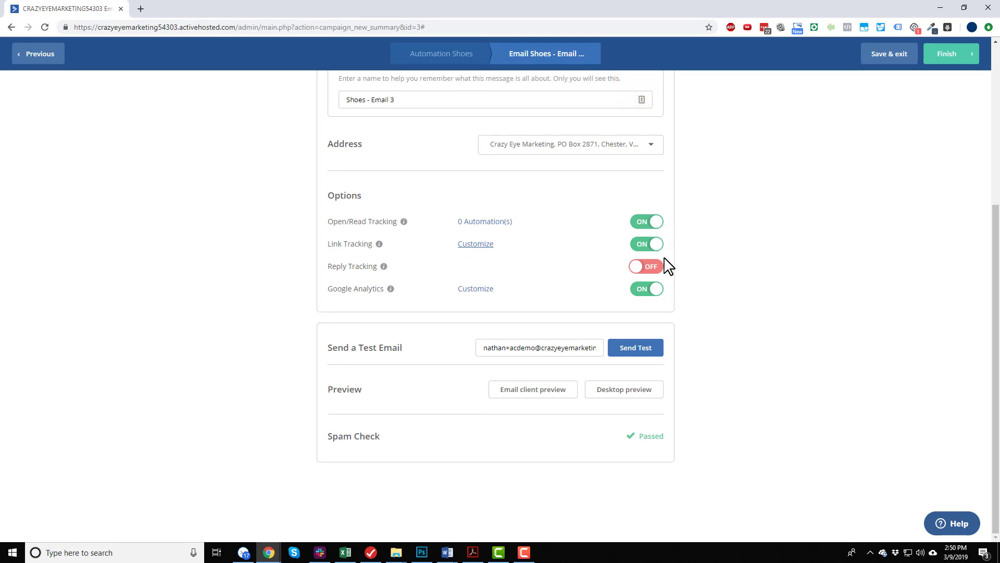
pyautogui.click(949, 57)
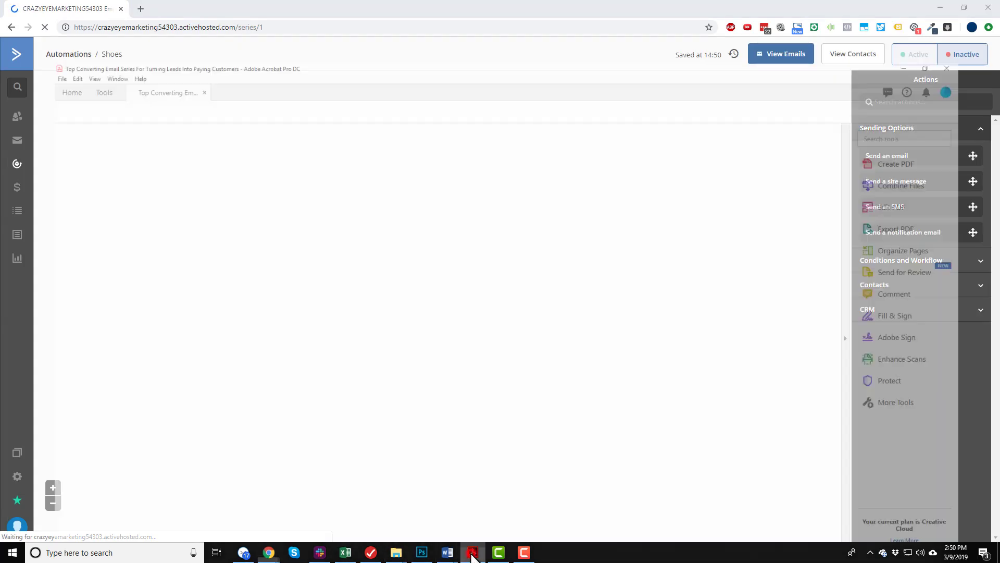
# Switch to the email series PDF in Acrobat, check Email #4's timeframe and subject lines, and return to the automation.
pyautogui.click(473, 553)
pyautogui.scroll(-1, 335, 235)
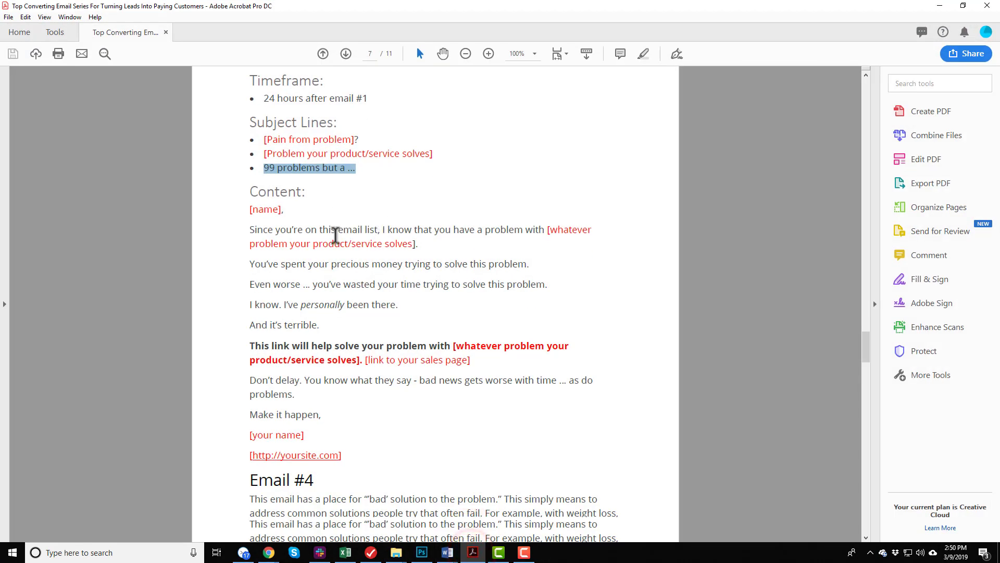
pyautogui.scroll(-5, 335, 235)
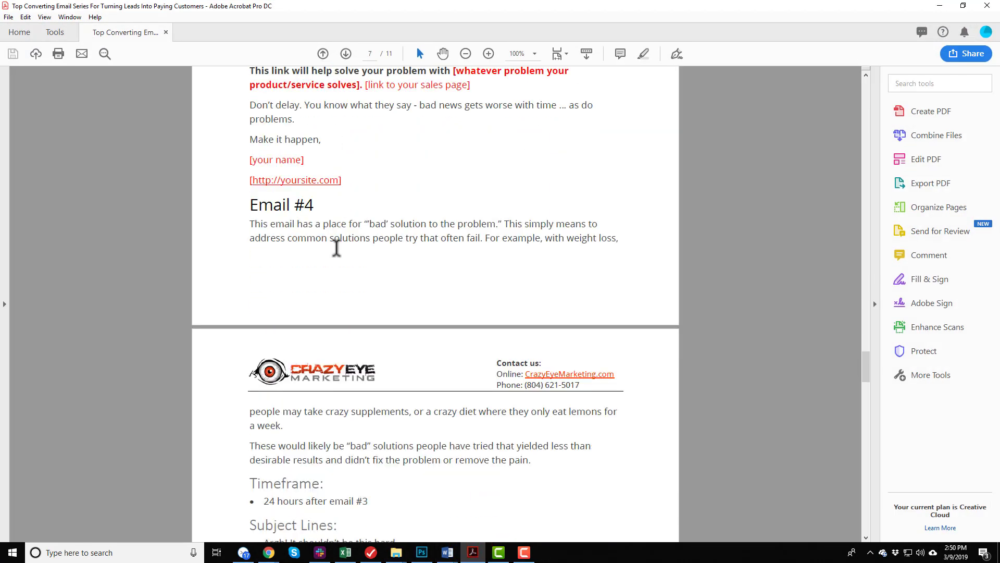
pyautogui.scroll(-2, 336, 248)
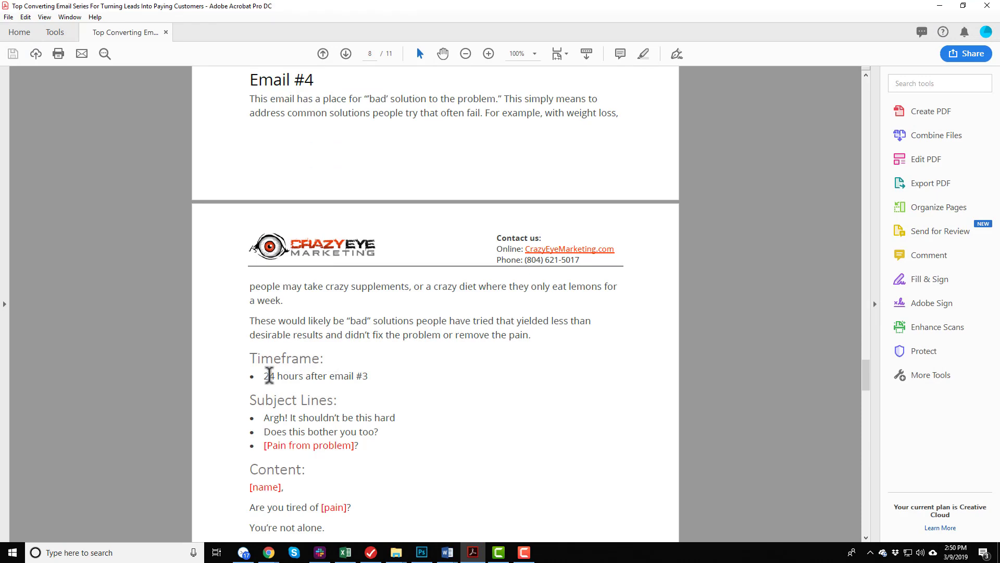
pyautogui.moveTo(267, 377); pyautogui.dragTo(422, 389)
pyautogui.click(408, 376)
pyautogui.scroll(-3, 447, 357)
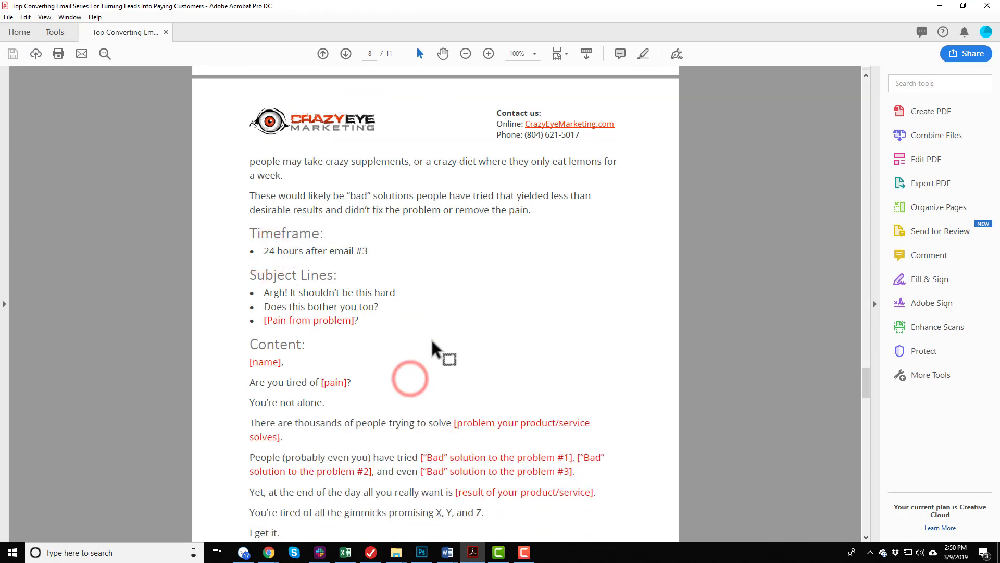
pyautogui.click(990, 8)
# Add a wait of 1 day after the "Shoes - Email 3" action at the end of the automation.
pyautogui.scroll(-2, 393, 290)
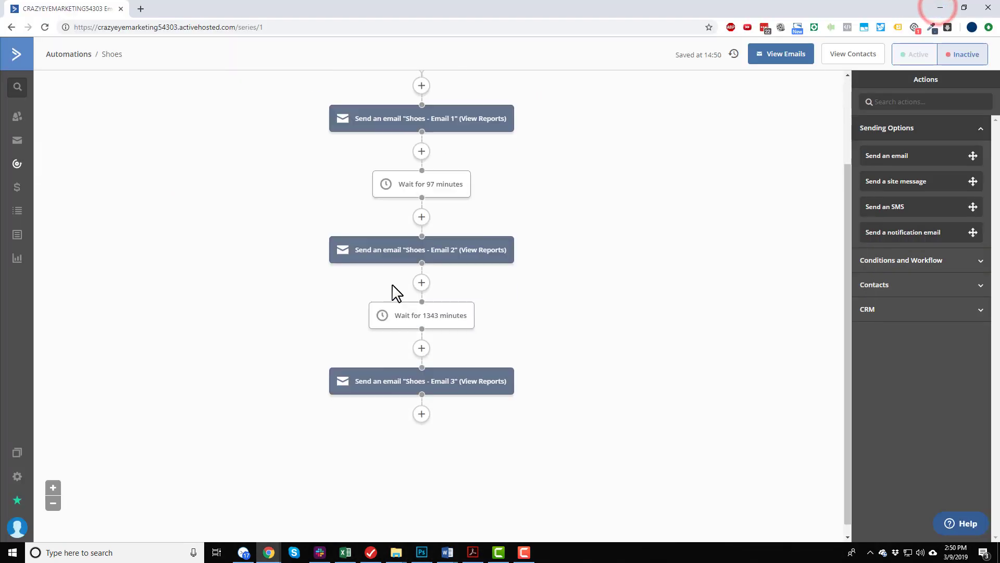
pyautogui.click(422, 403)
pyautogui.click(372, 144)
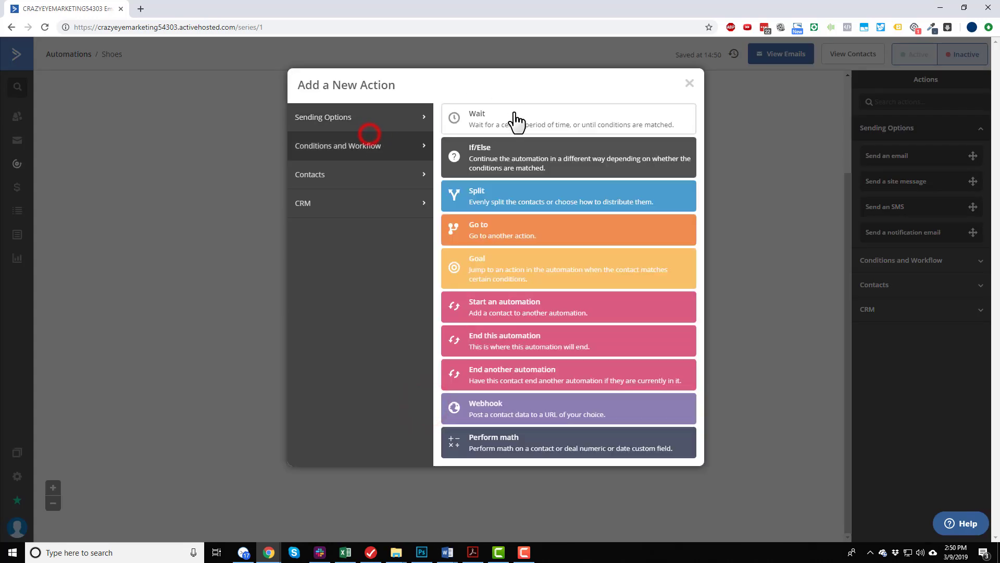
pyautogui.click(517, 122)
pyautogui.click(415, 395)
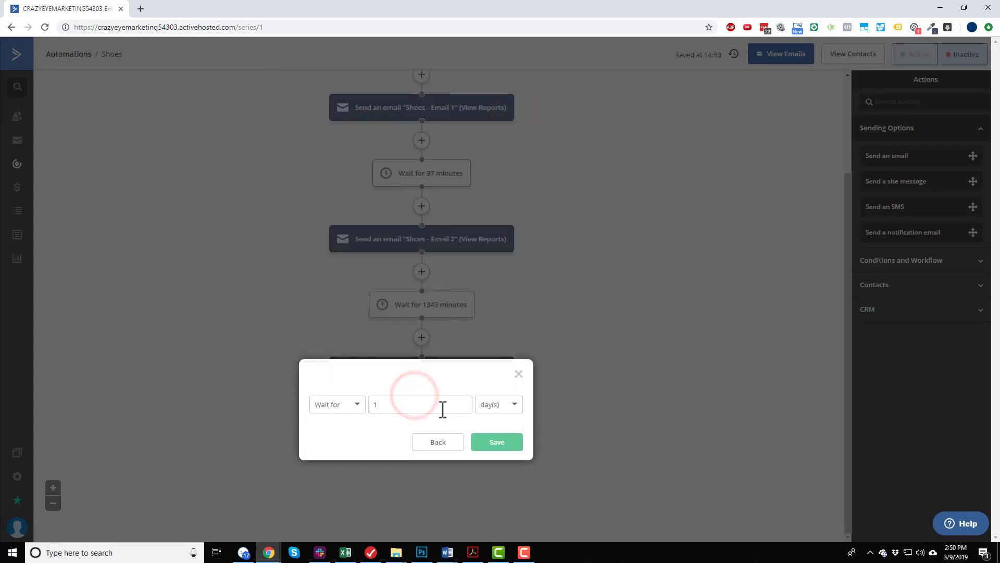
pyautogui.click(493, 443)
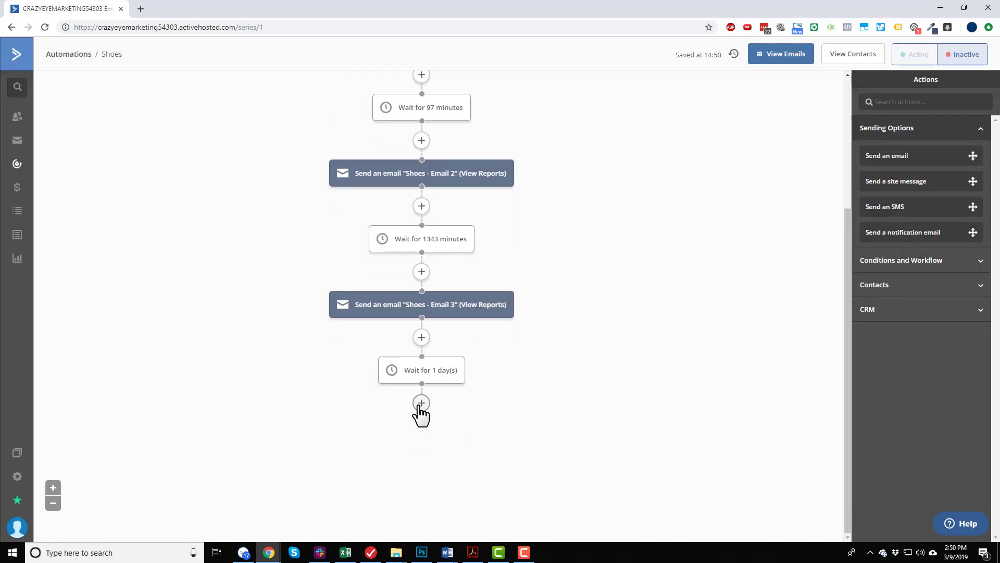
# Add a send-email action after the 1-day wait, using a new copy of "Shoes - Email 1", and open that copy for editing.
pyautogui.click(419, 406)
pyautogui.click(387, 126)
pyautogui.click(509, 125)
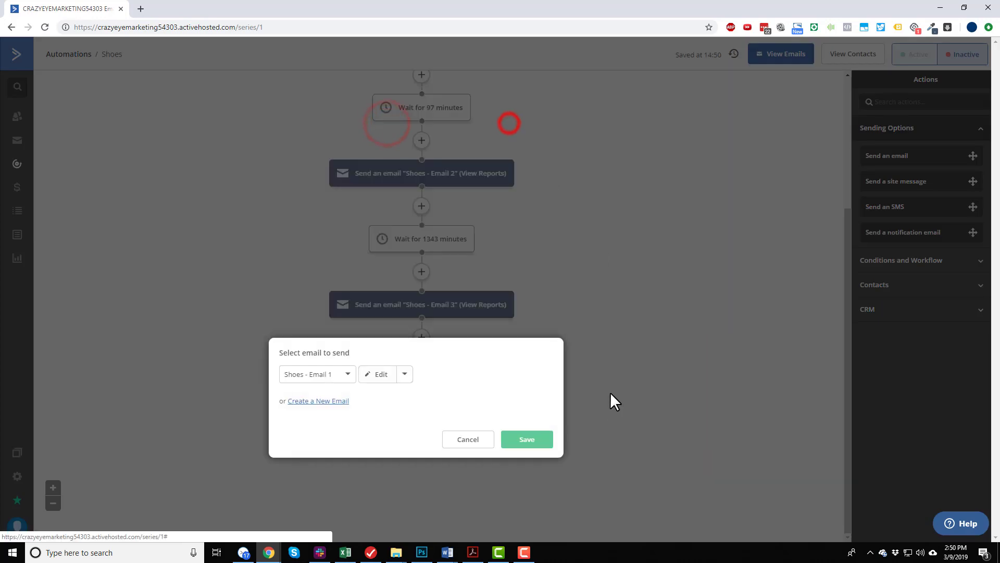
pyautogui.click(346, 375)
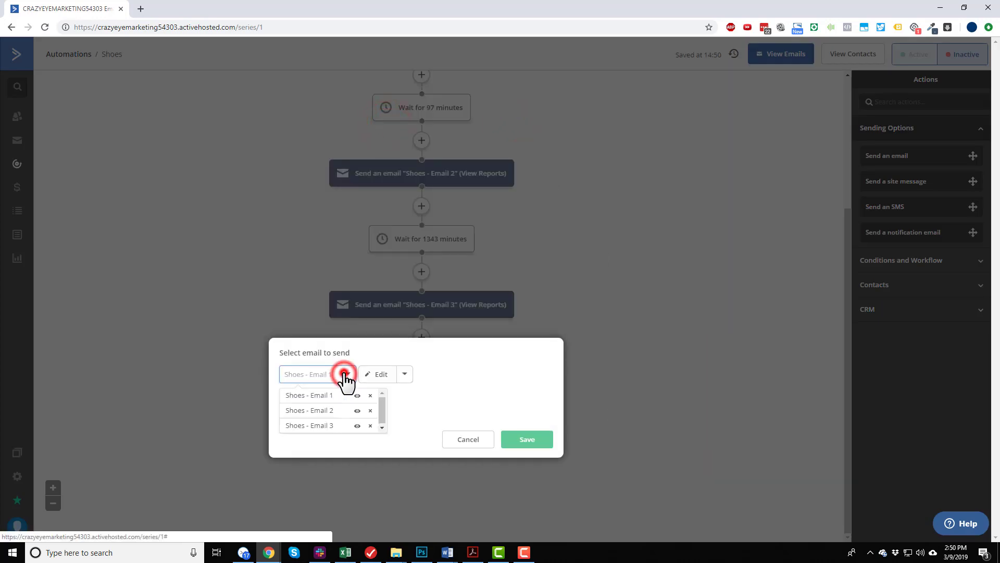
pyautogui.click(404, 374)
pyautogui.click(391, 397)
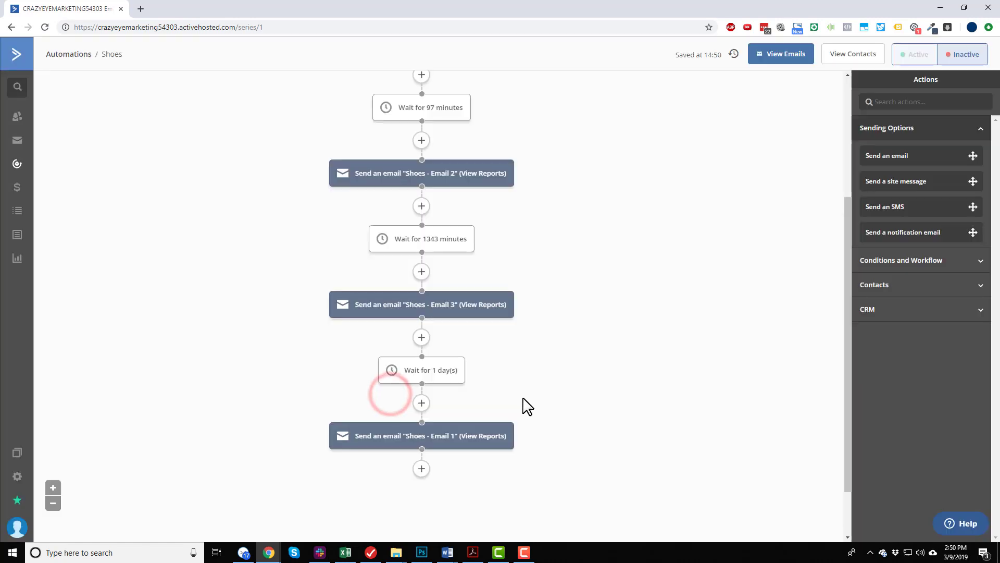
# Copy Email #4's content from the PDF in Acrobat and paste it over the email's old body text between the greeting and the signature.
pyautogui.moveTo(251, 187); pyautogui.dragTo(334, 424)
pyautogui.hotkey('ctrl', 'c')
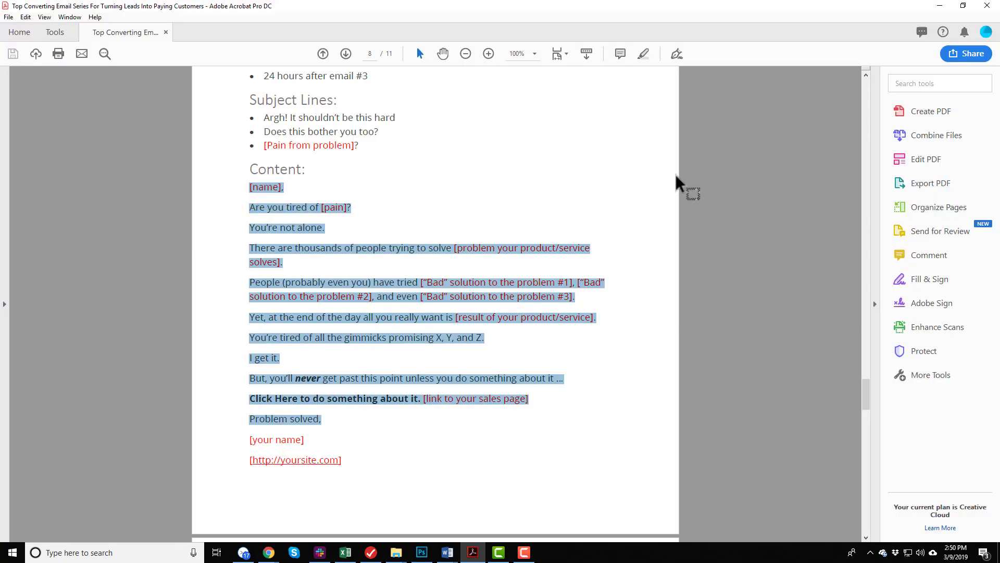
pyautogui.click(936, 8)
pyautogui.click(346, 211)
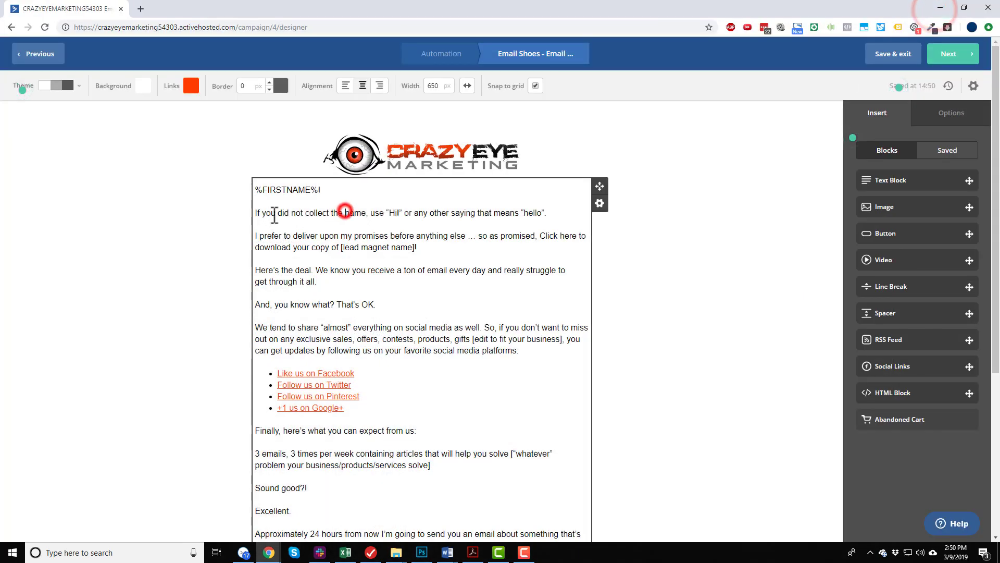
pyautogui.moveTo(253, 212); pyautogui.dragTo(370, 323)
pyautogui.scroll(-5, 357, 291)
pyautogui.hotkey('ctrl', 'v')
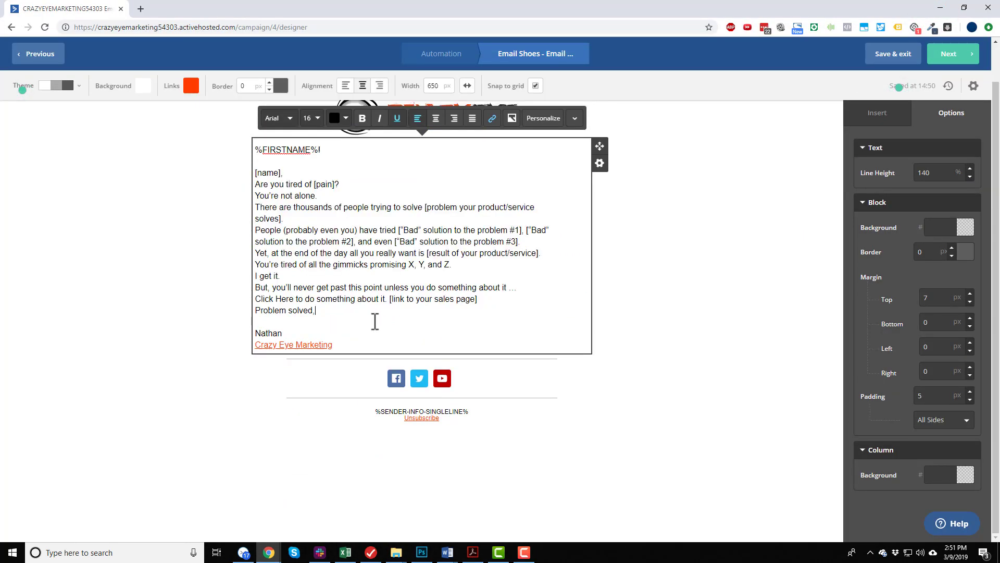
# Remove the pasted "[name]," line, separate the opening paragraphs with blank lines, and rejoin the broken "[problem your product/service solves]" line.
pyautogui.tripleClick(312, 172)
pyautogui.press('BackSpace')
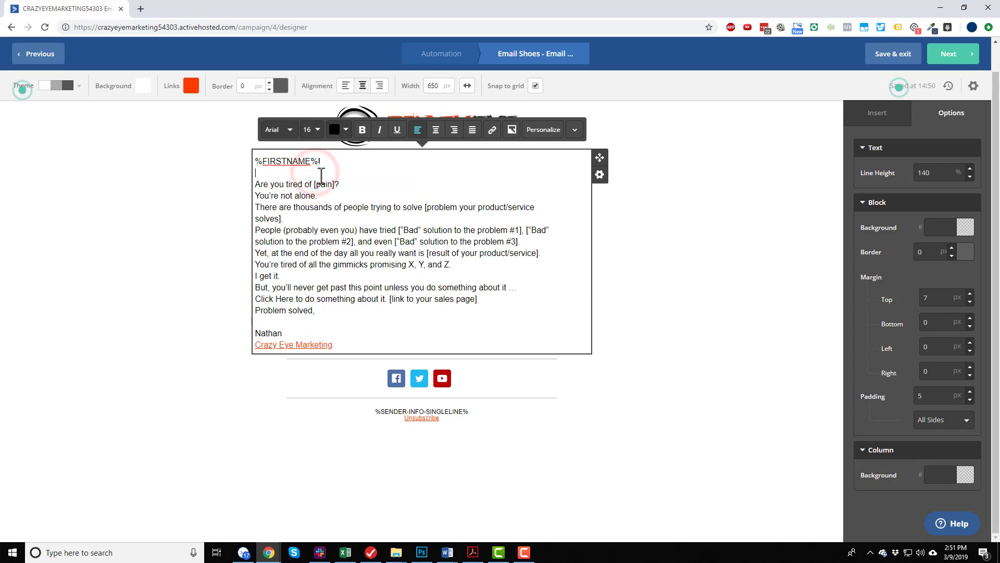
pyautogui.press('Return')
pyautogui.click(363, 195)
pyautogui.press('Return')
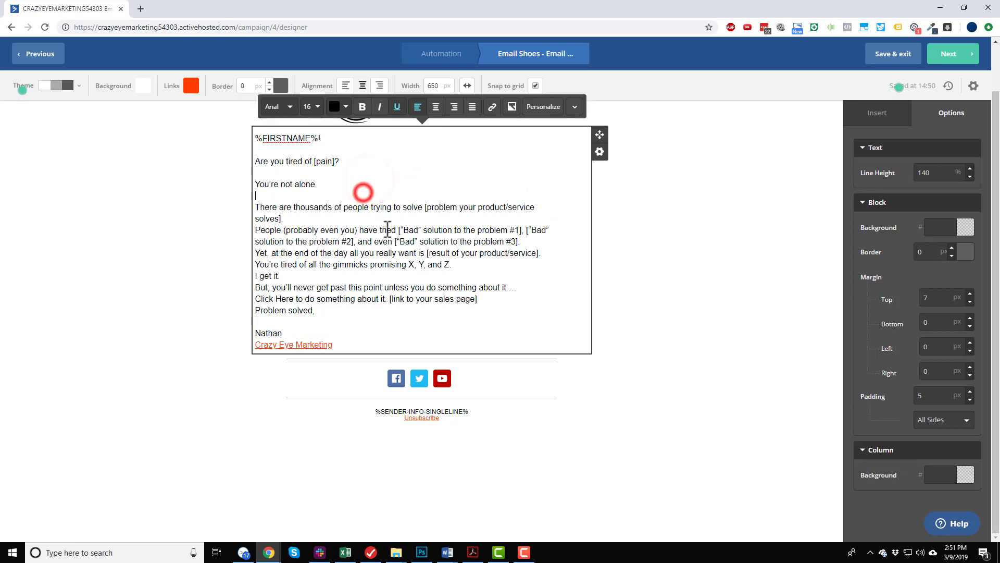
pyautogui.click(361, 218)
pyautogui.press('Return')
pyautogui.click(546, 195)
pyautogui.press('Delete')
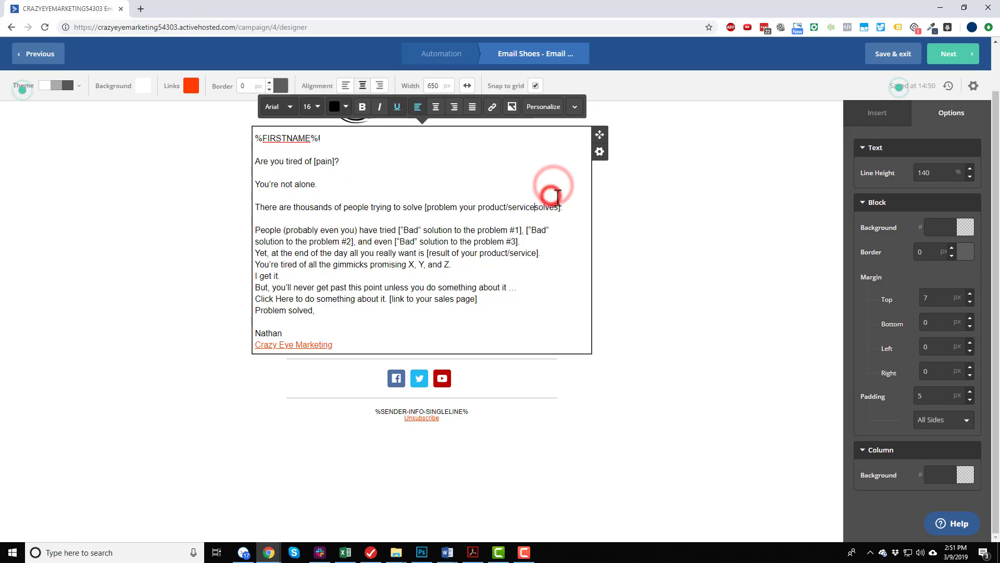
# Add a "[name]" placeholder line below the %FIRSTNAME% greeting.
pyautogui.click(370, 138)
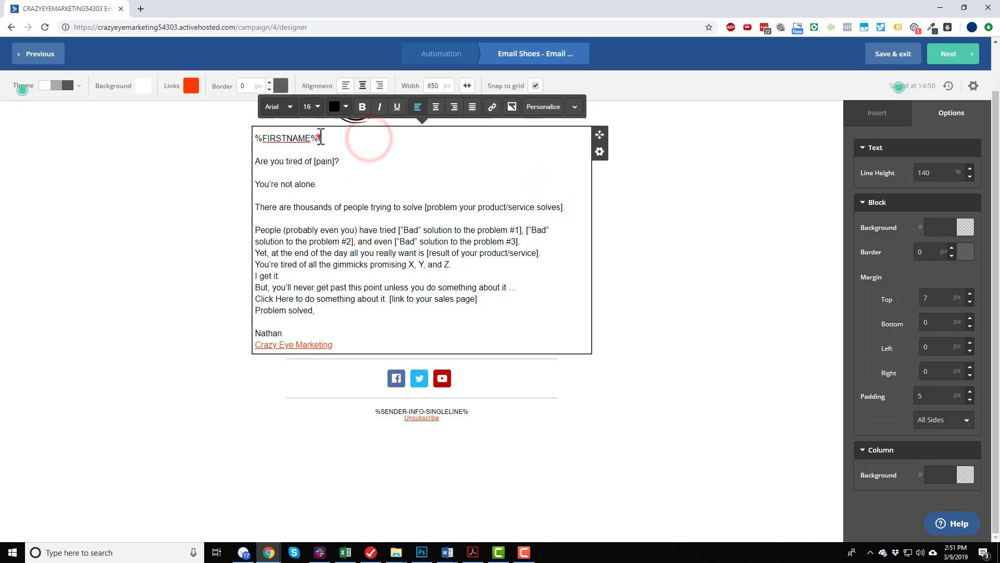
pyautogui.moveTo(318, 139); pyautogui.dragTo(255, 138)
pyautogui.click(354, 136)
pyautogui.press('Return')
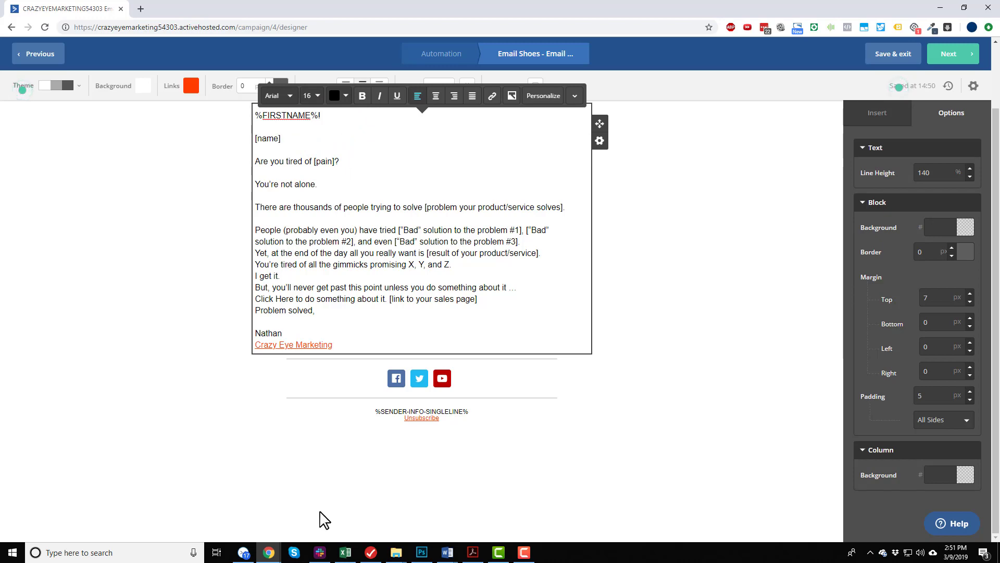
# Switch to the PDF in Acrobat, examine the "[name]" placeholder in Email #4's content, and return to the email designer.
pyautogui.click(472, 552)
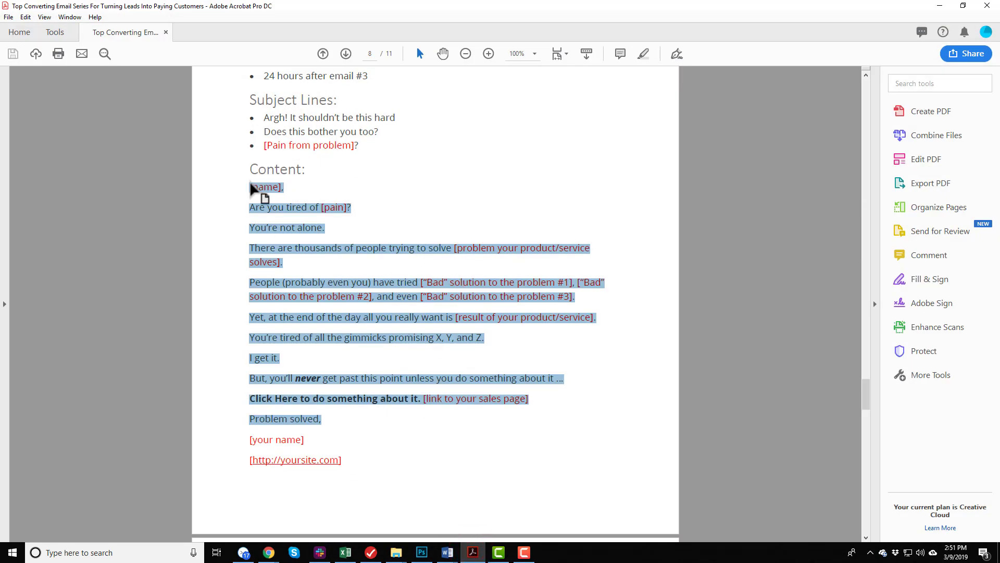
pyautogui.click(294, 183)
pyautogui.moveTo(281, 187); pyautogui.dragTo(248, 186)
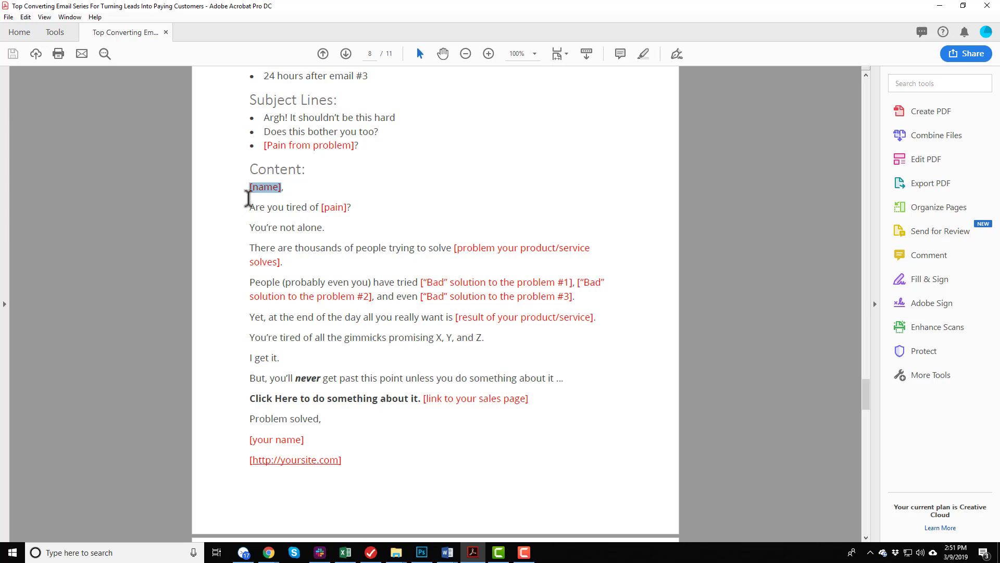
pyautogui.click(936, 7)
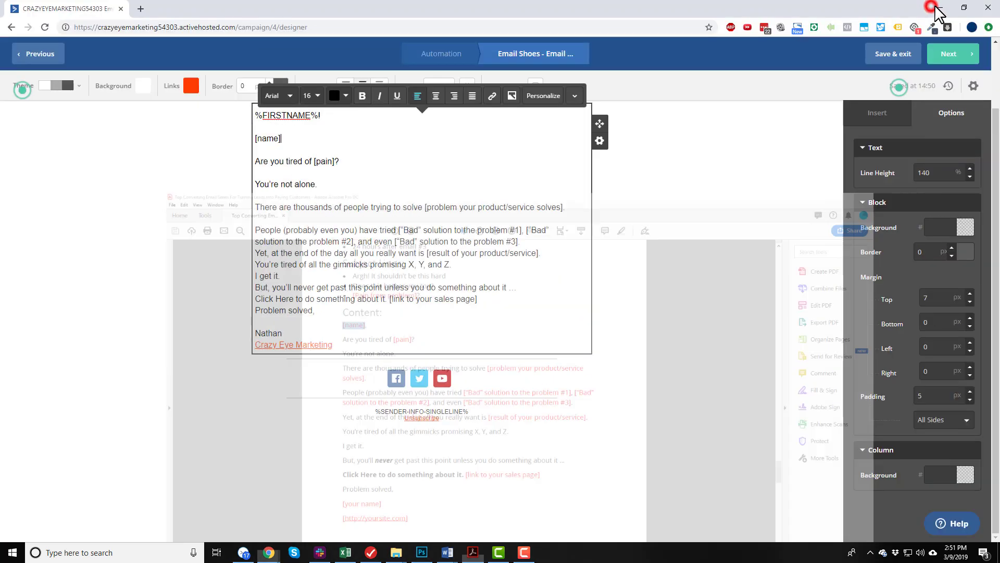
# Insert the contact's First Name personalization after the existing greeting, and delete the duplicate tag again.
pyautogui.scroll(2, 344, 145)
pyautogui.click(330, 189)
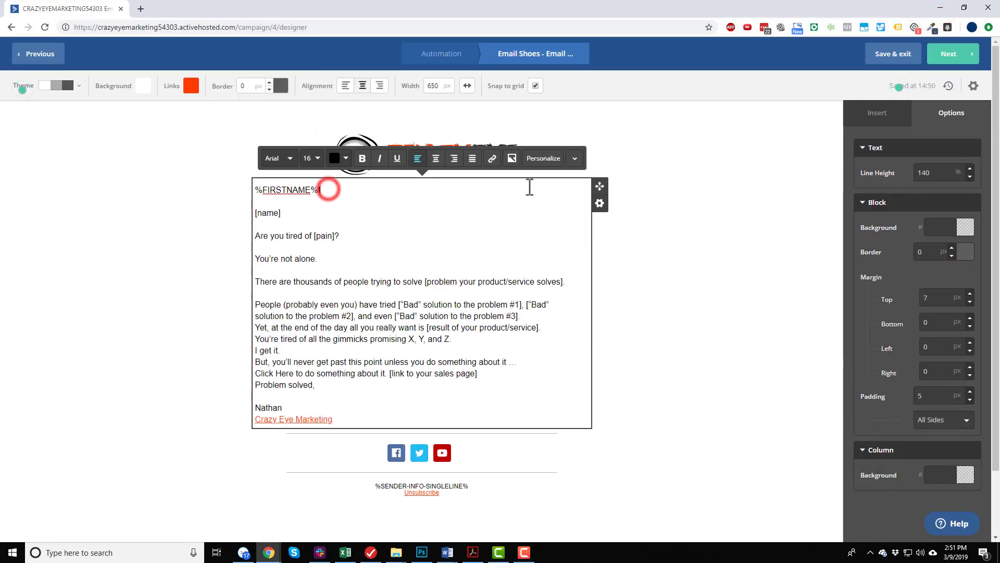
pyautogui.click(546, 158)
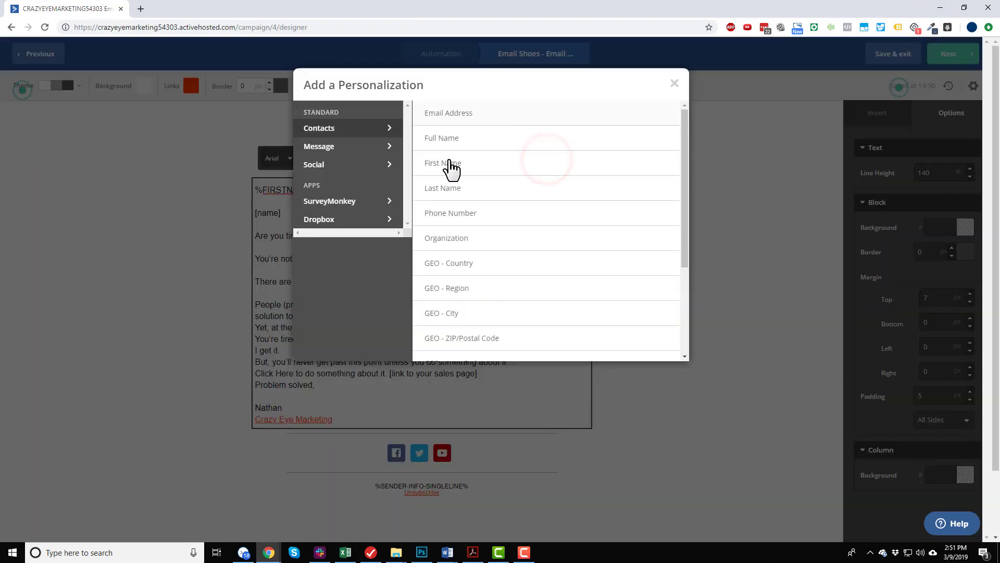
pyautogui.click(445, 164)
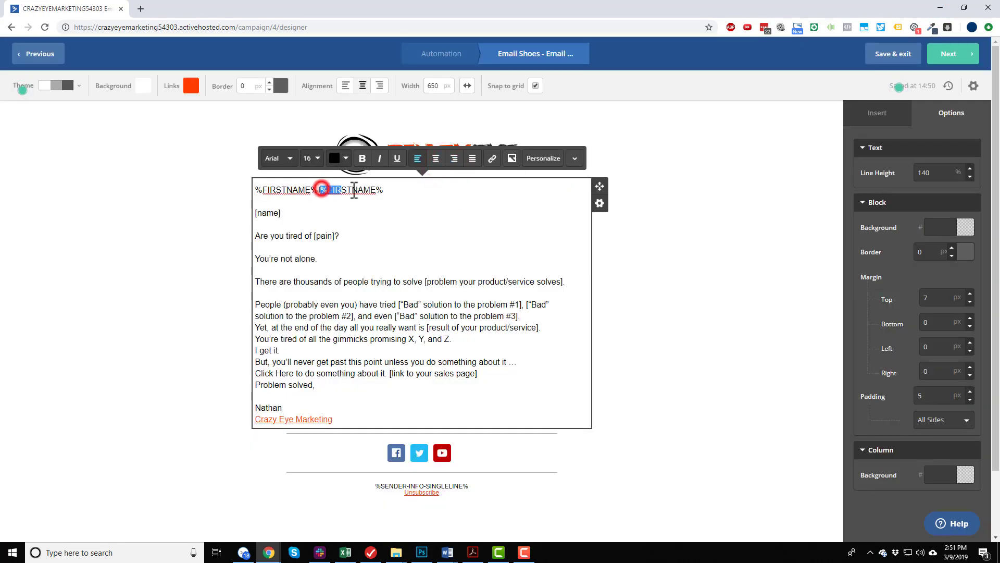
pyautogui.moveTo(354, 192); pyautogui.dragTo(320, 191)
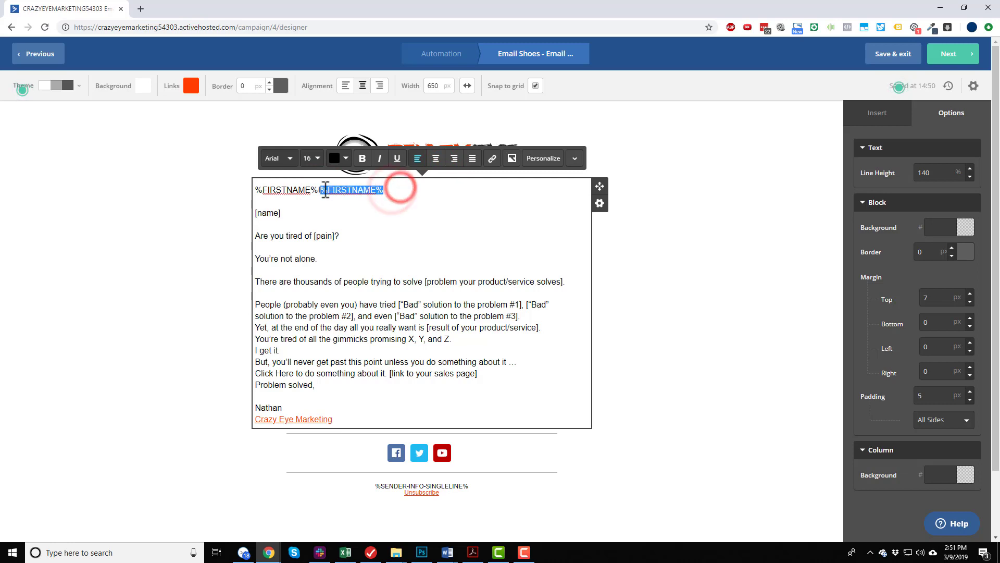
pyautogui.press('BackSpace')
# Look through the available contact personalization fields and close the list without choosing one.
pyautogui.click(540, 163)
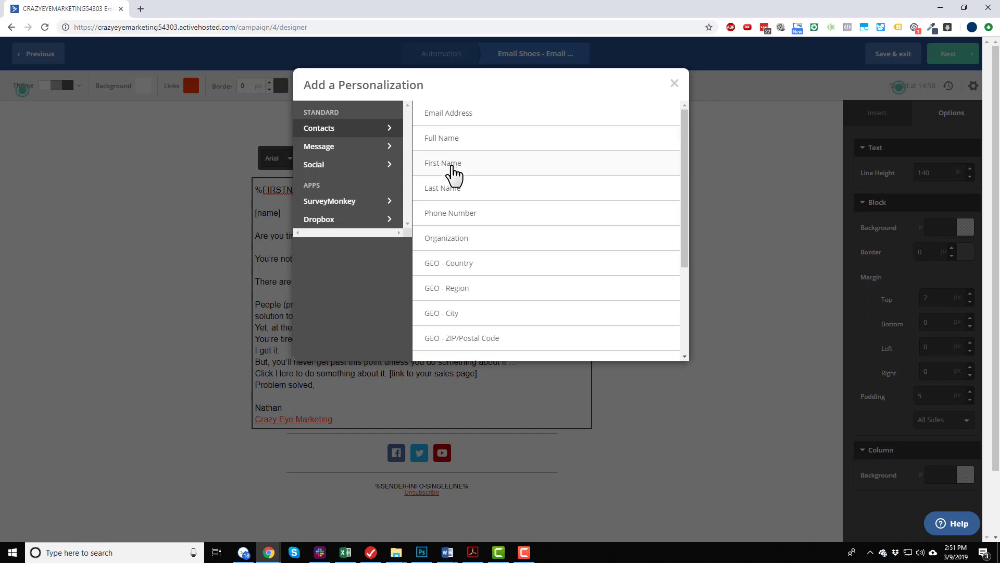
pyautogui.scroll(-3, 481, 276)
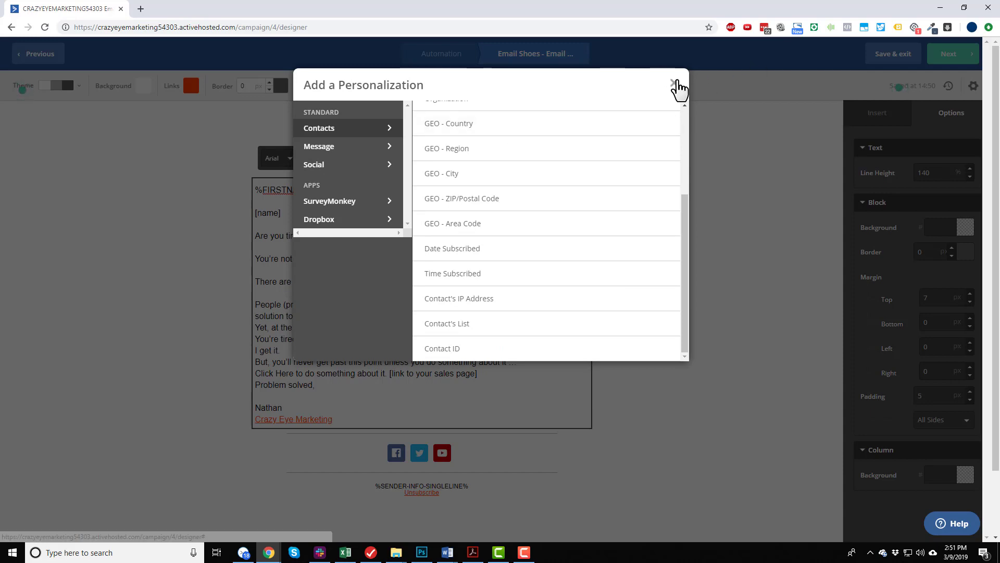
pyautogui.click(675, 83)
# Delete the "[name]" placeholder line below the greeting and leave the text block.
pyautogui.click(314, 219)
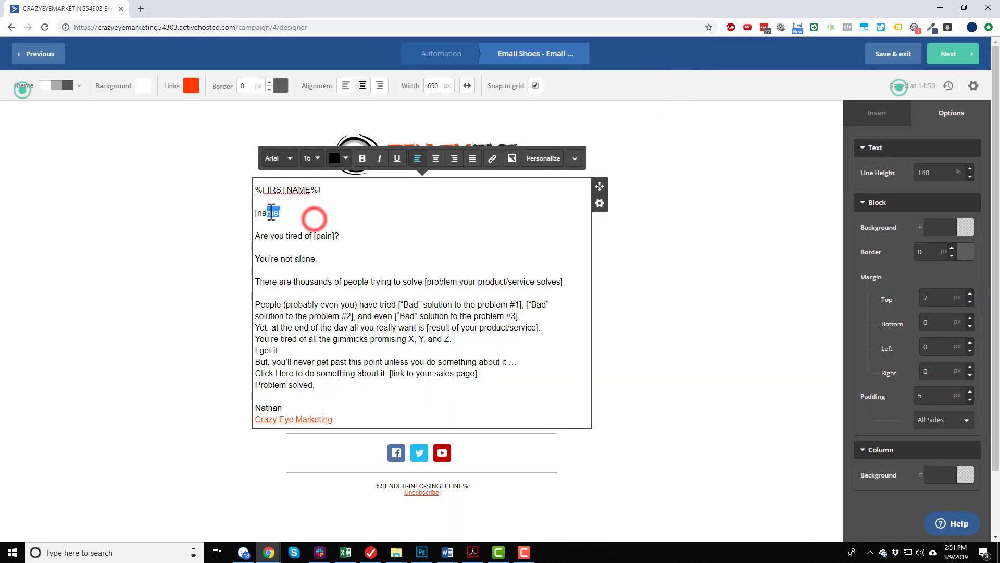
pyautogui.moveTo(271, 213); pyautogui.dragTo(255, 214)
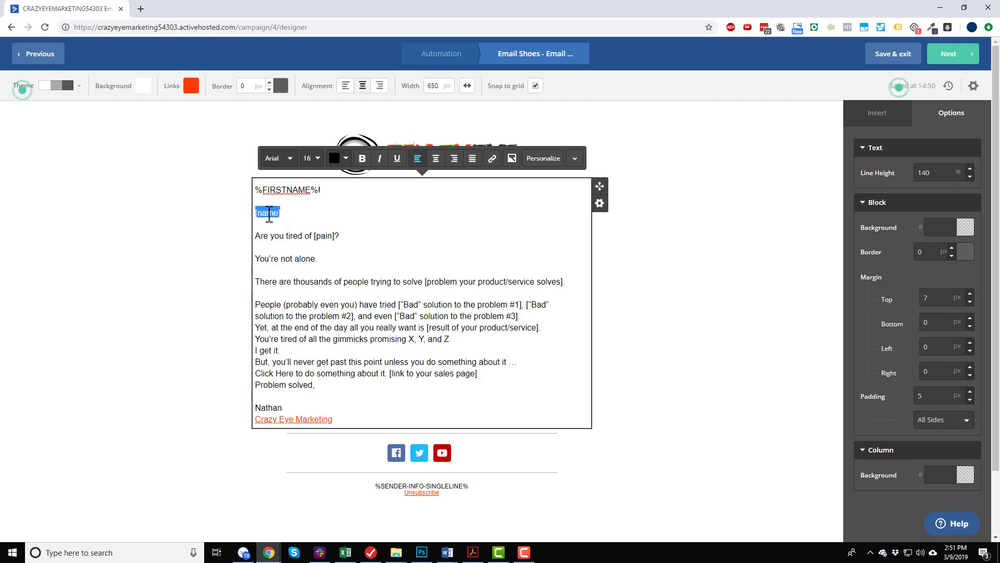
pyautogui.press('Delete')
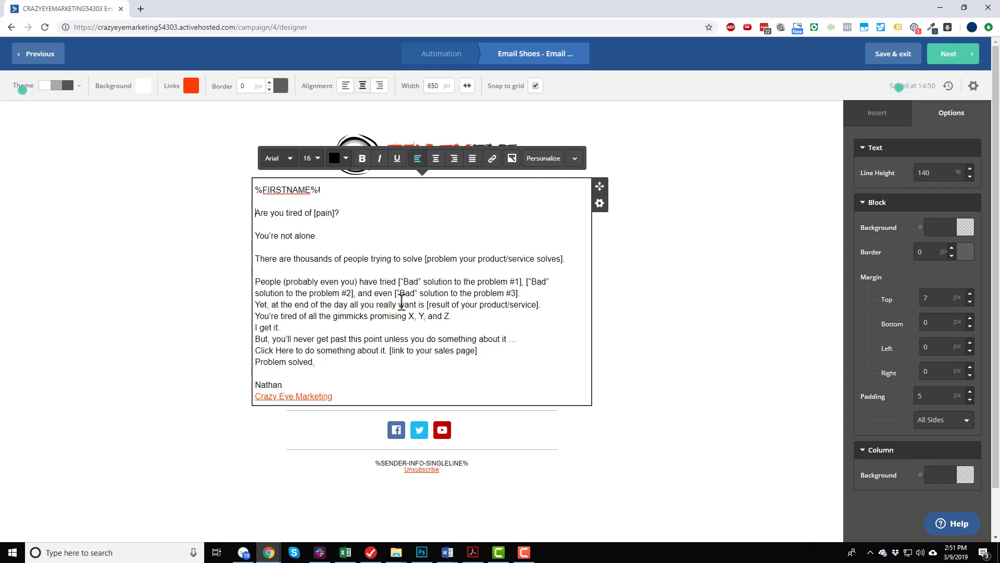
pyautogui.click(677, 325)
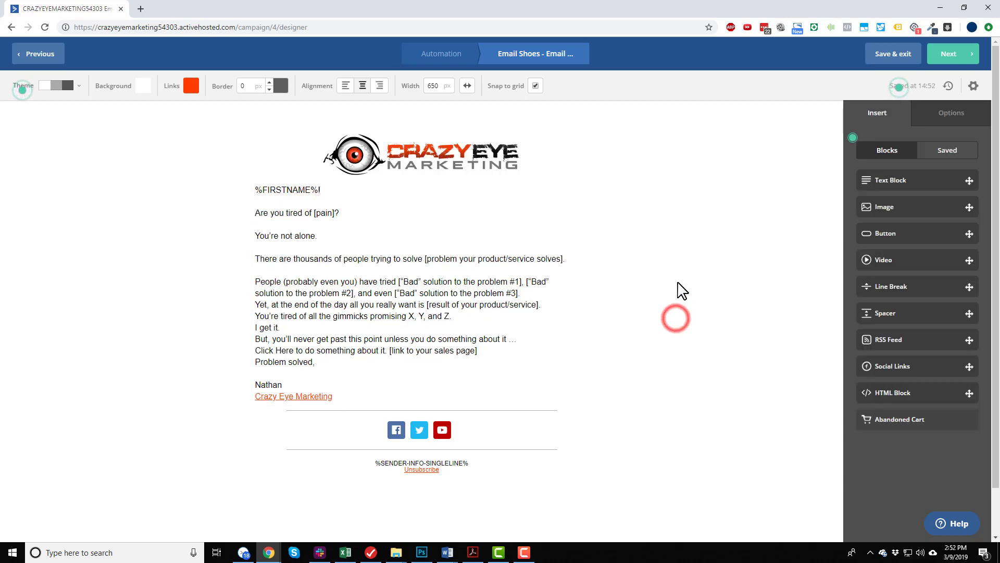
# Copy the subject line "Does this bother you too?" from Email #4's section of the PDF in Acrobat and return to the email designer.
pyautogui.moveTo(421, 553); pyautogui.dragTo(466, 554)
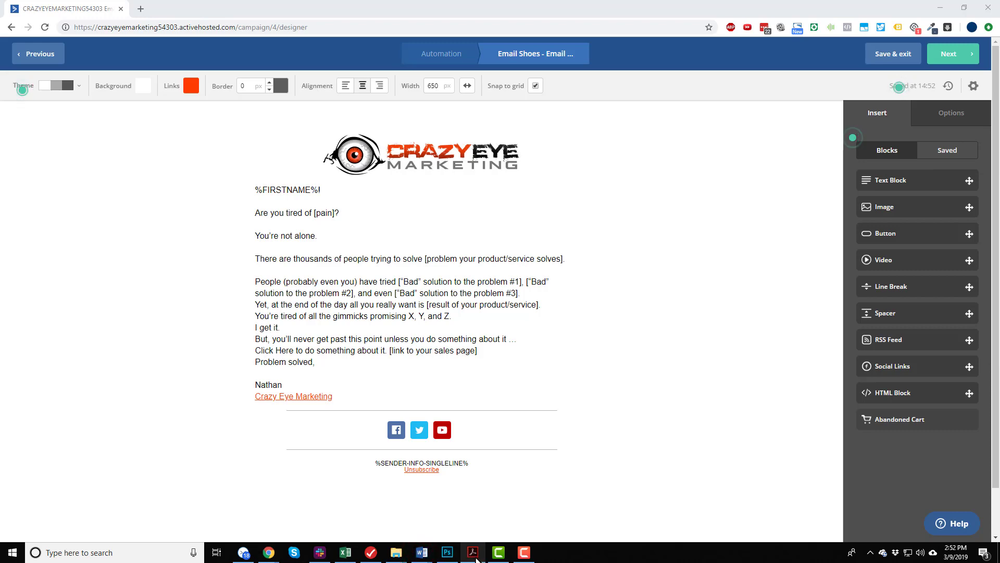
pyautogui.click(472, 553)
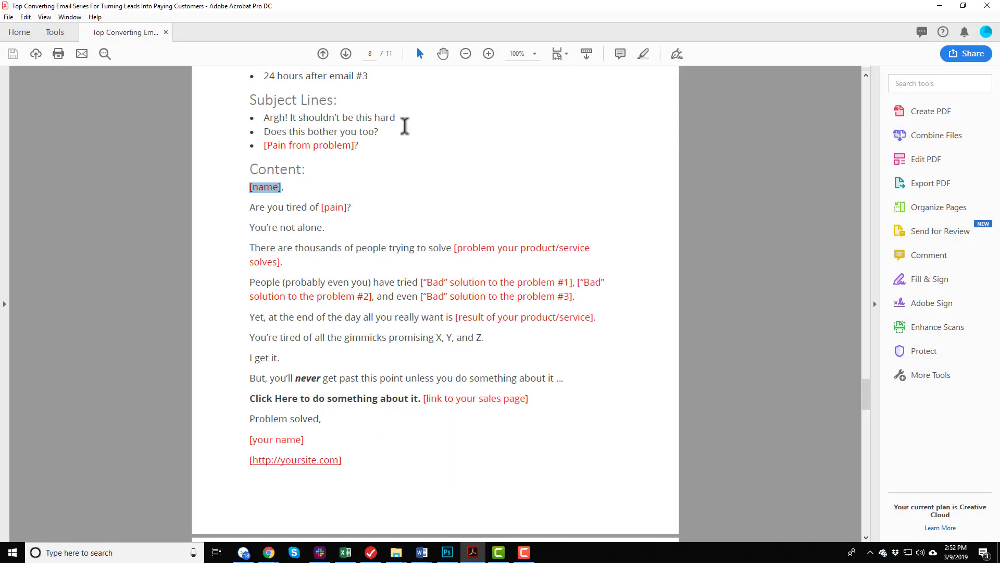
pyautogui.moveTo(263, 132); pyautogui.dragTo(387, 129)
pyautogui.hotkey('ctrl', 'c')
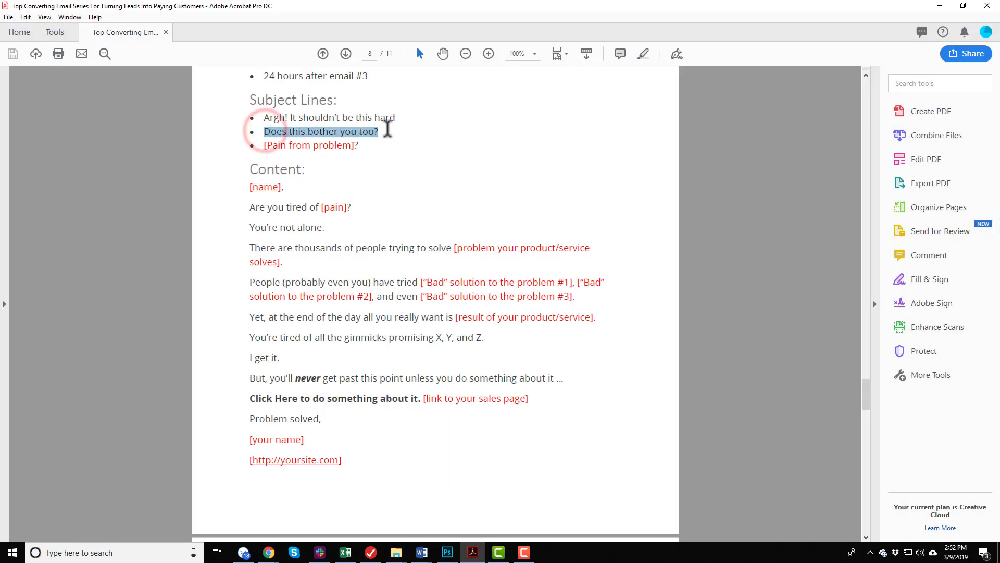
pyautogui.click(940, 7)
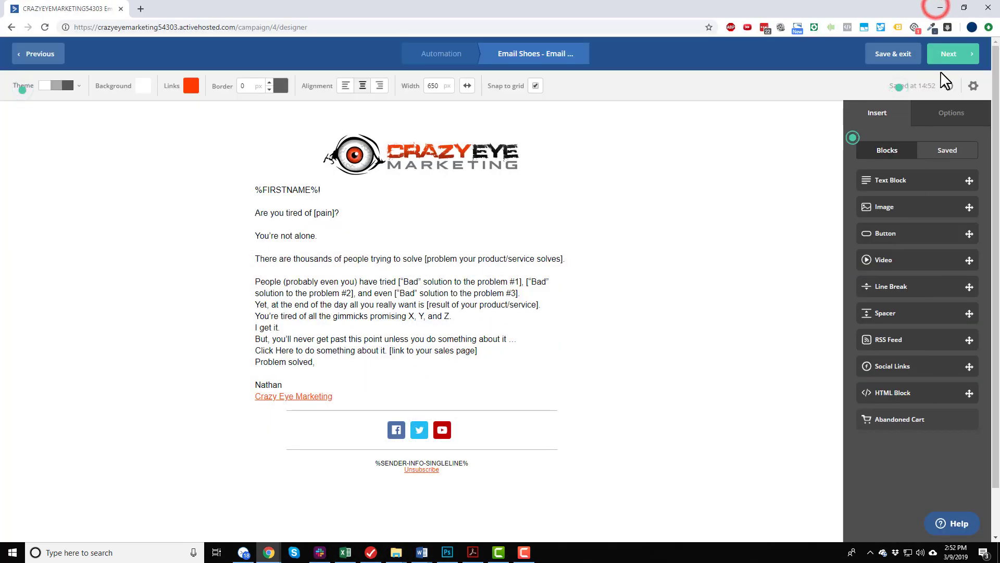
# Set the email's subject to "Does this bother you too?" in its settings and proceed to the campaign summary.
pyautogui.click(974, 85)
pyautogui.tripleClick(576, 125)
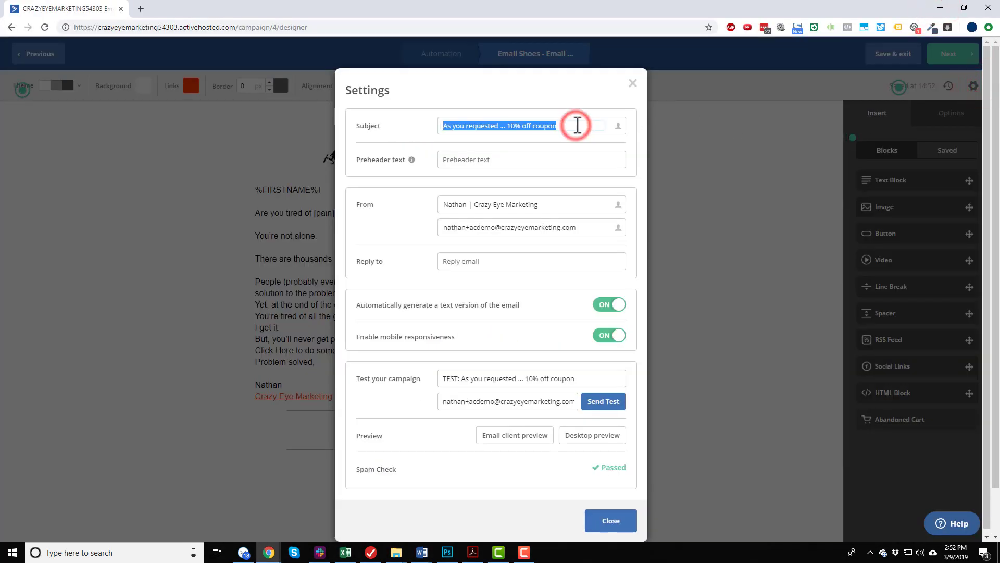
pyautogui.hotkey('ctrl', 'v')
pyautogui.click(610, 520)
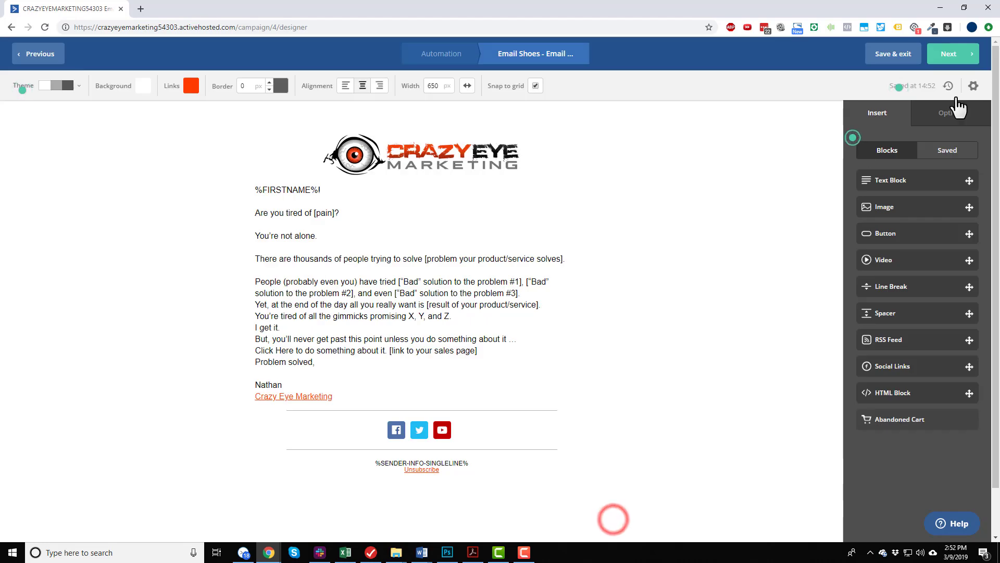
pyautogui.click(947, 55)
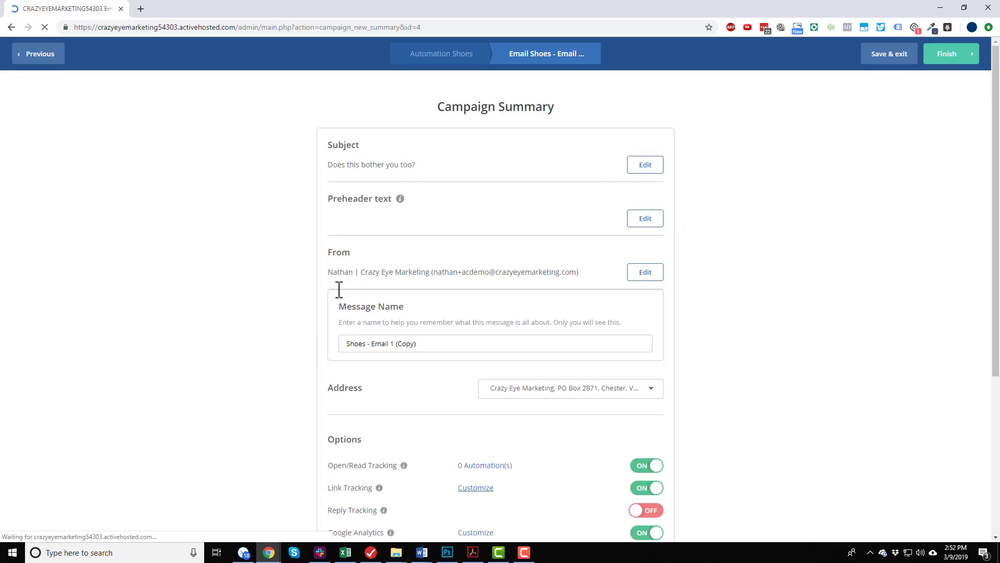
# Name the message "Shoes - Email 4", check its Google Analytics customization and finish the email to return to the automation.
pyautogui.moveTo(416, 344); pyautogui.dragTo(392, 344)
pyautogui.write('4')
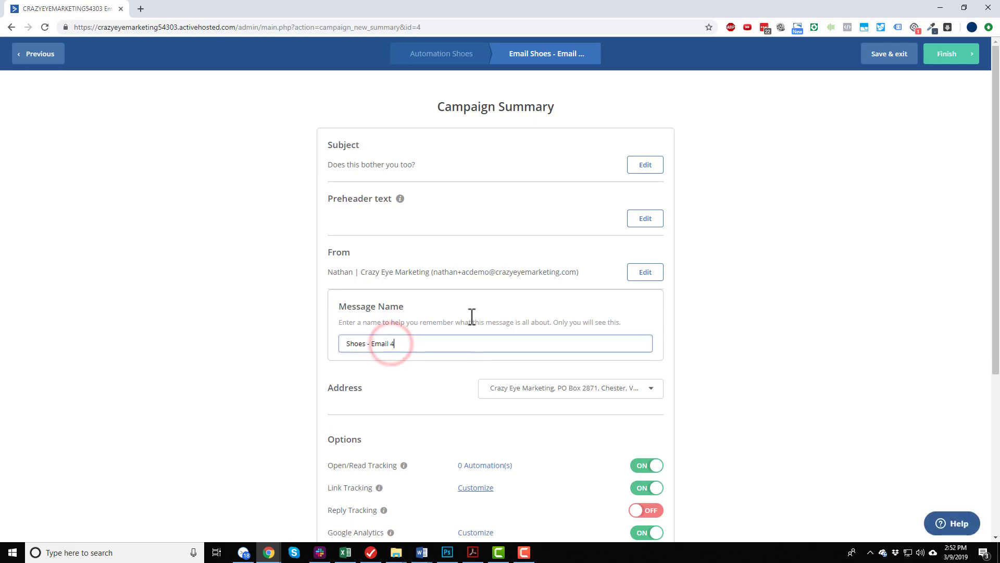
pyautogui.click(758, 351)
pyautogui.scroll(-5, 703, 344)
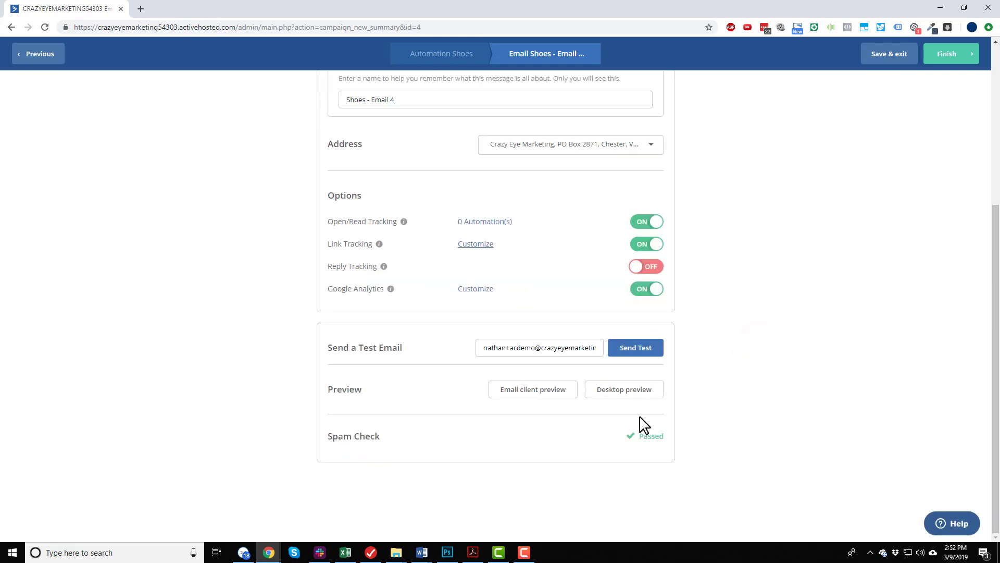
pyautogui.click(475, 289)
pyautogui.click(623, 186)
pyautogui.click(947, 54)
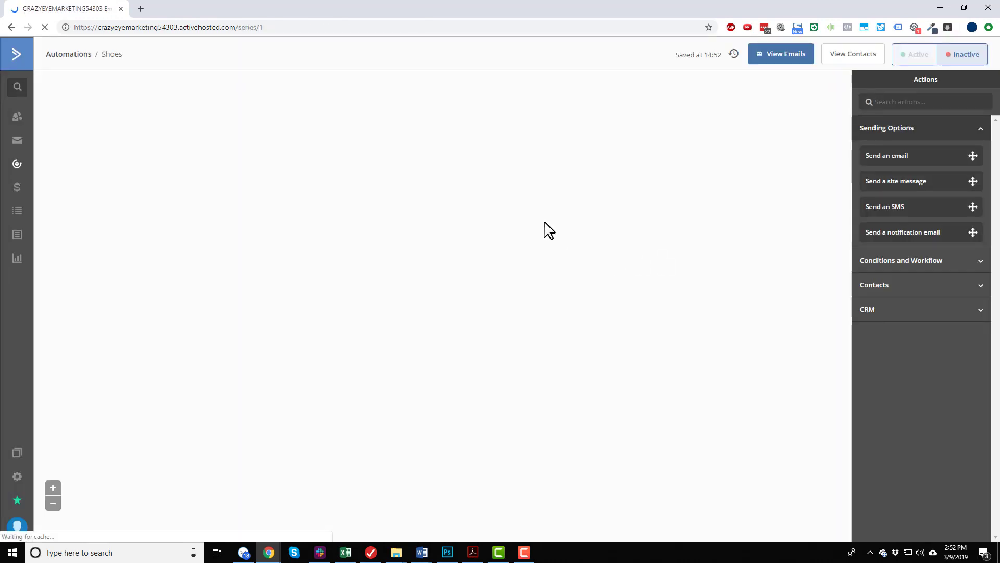
# Add a wait of 1 day after the "Shoes - Email 4" action at the end of the automation.
pyautogui.click(421, 407)
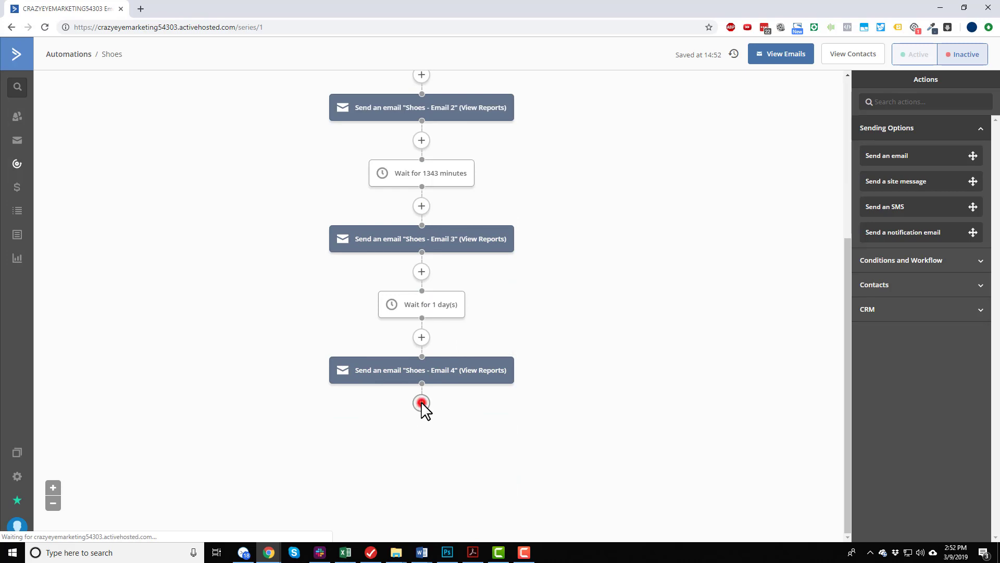
pyautogui.click(377, 148)
pyautogui.click(527, 128)
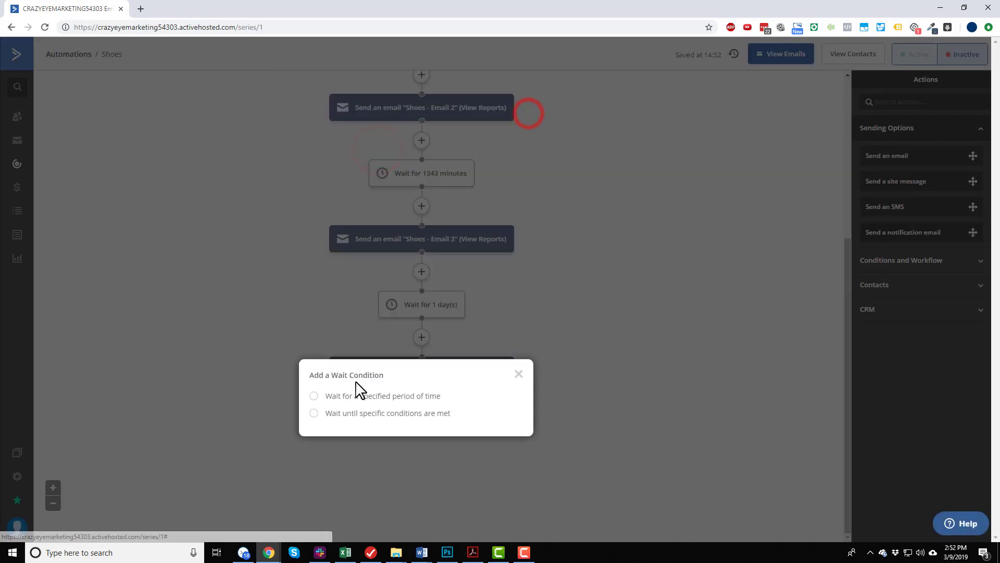
pyautogui.click(380, 393)
pyautogui.click(495, 442)
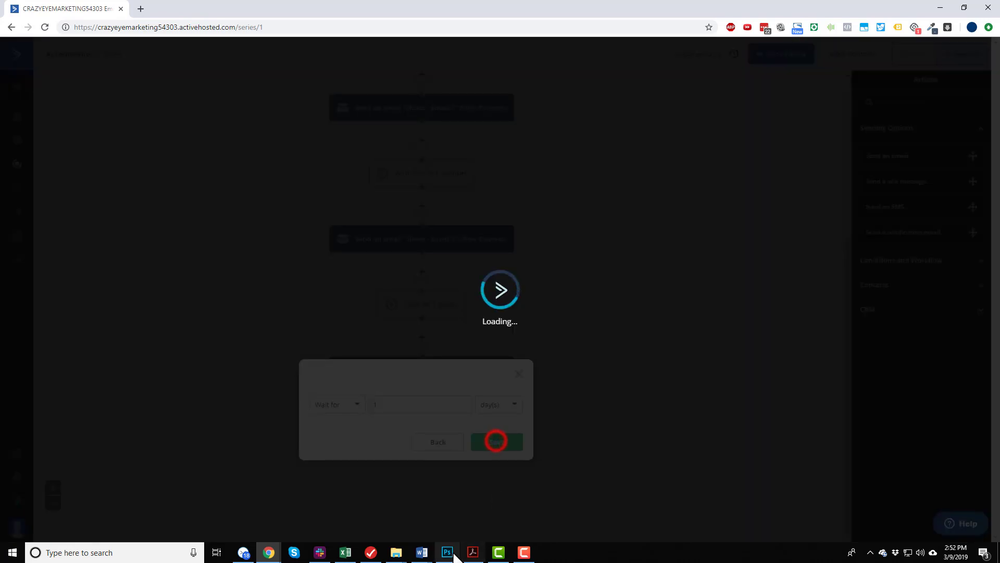
# Copy Email #5's content, from "Ok [name]," through the benefits list, from the PDF in Acrobat and return to the automation.
pyautogui.click(472, 553)
pyautogui.scroll(-8, 368, 297)
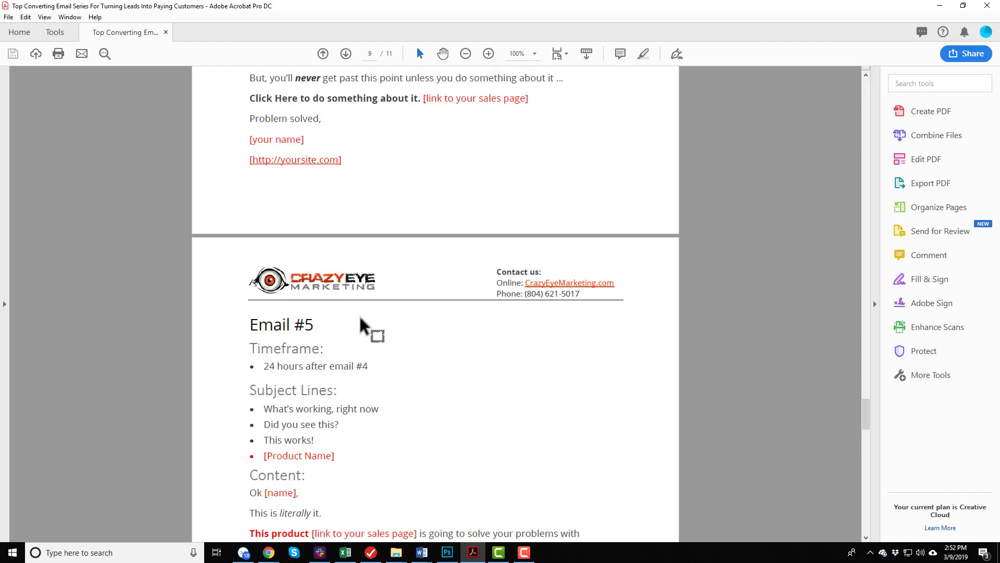
pyautogui.scroll(-10, 375, 267)
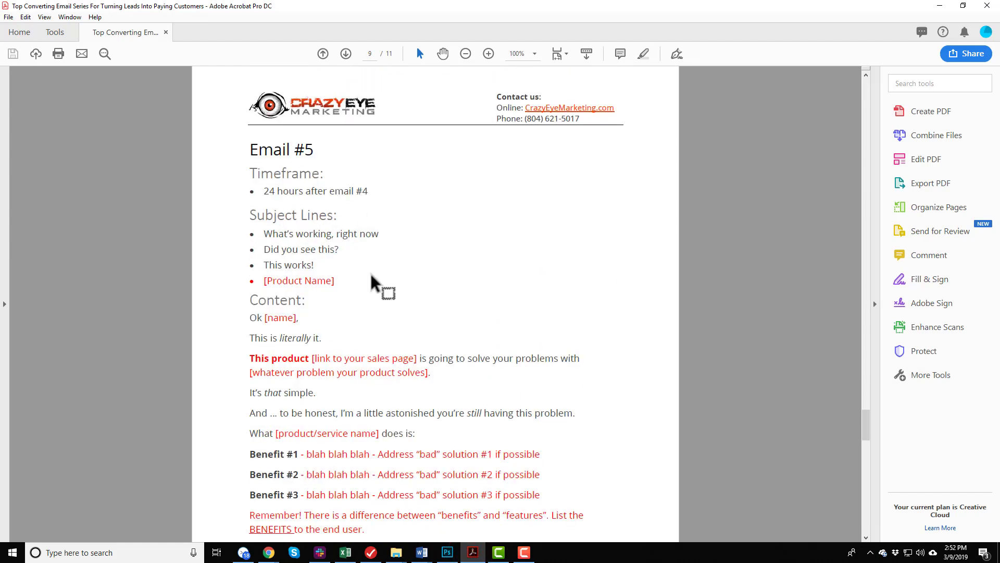
pyautogui.scroll(-8, 372, 278)
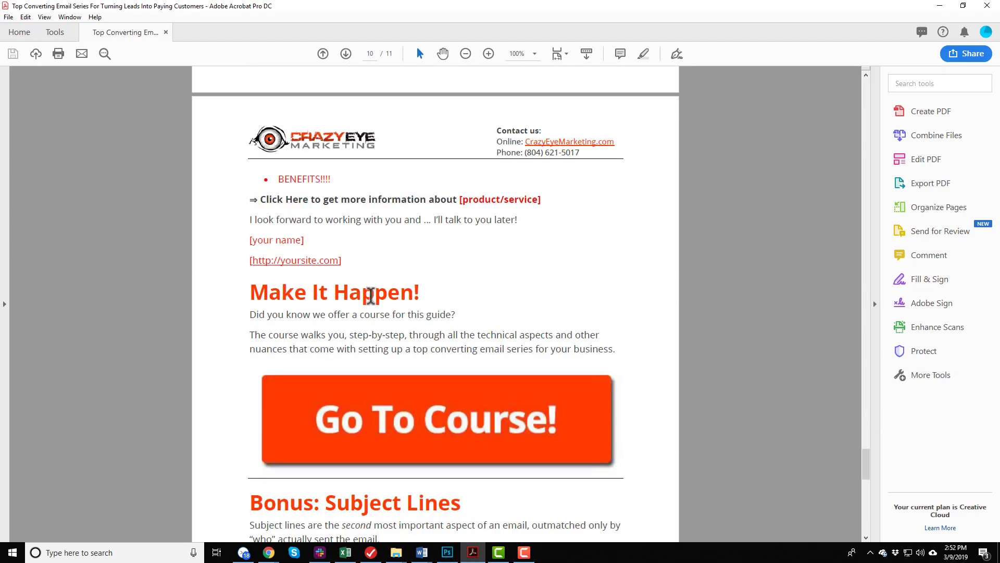
pyautogui.scroll(9, 373, 302)
pyautogui.scroll(4, 323, 281)
pyautogui.scroll(-4, 252, 251)
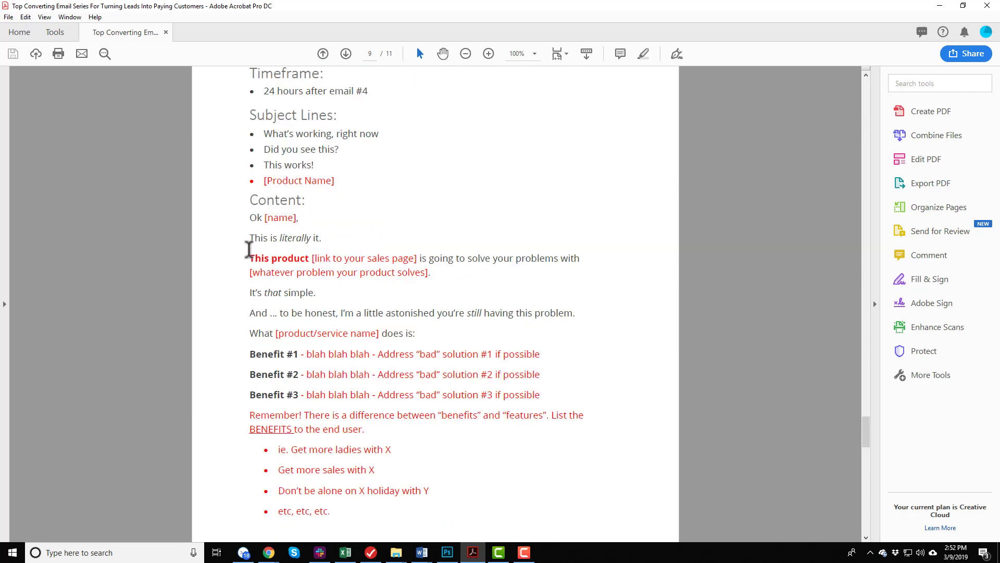
pyautogui.moveTo(250, 167); pyautogui.dragTo(359, 470)
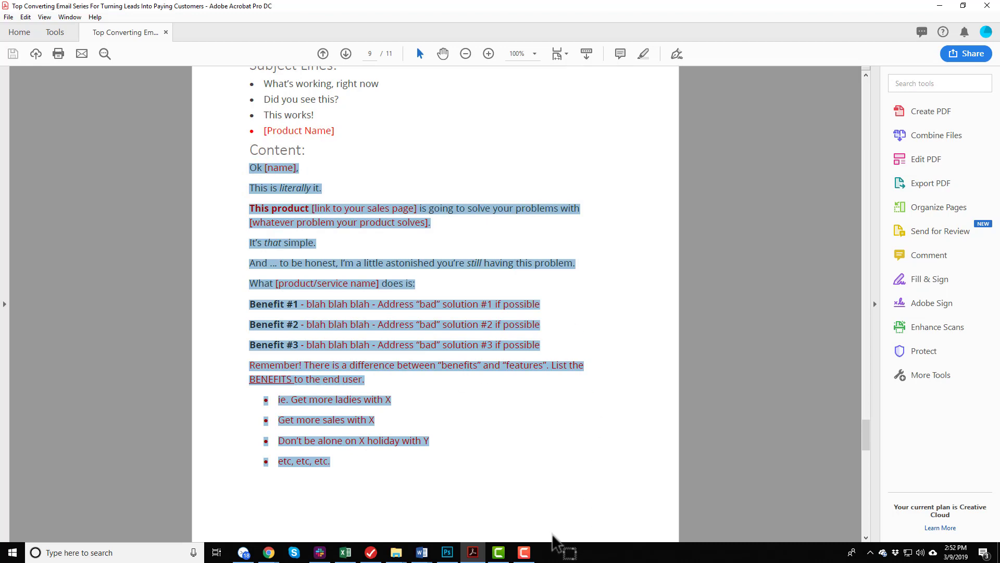
pyautogui.click(940, 6)
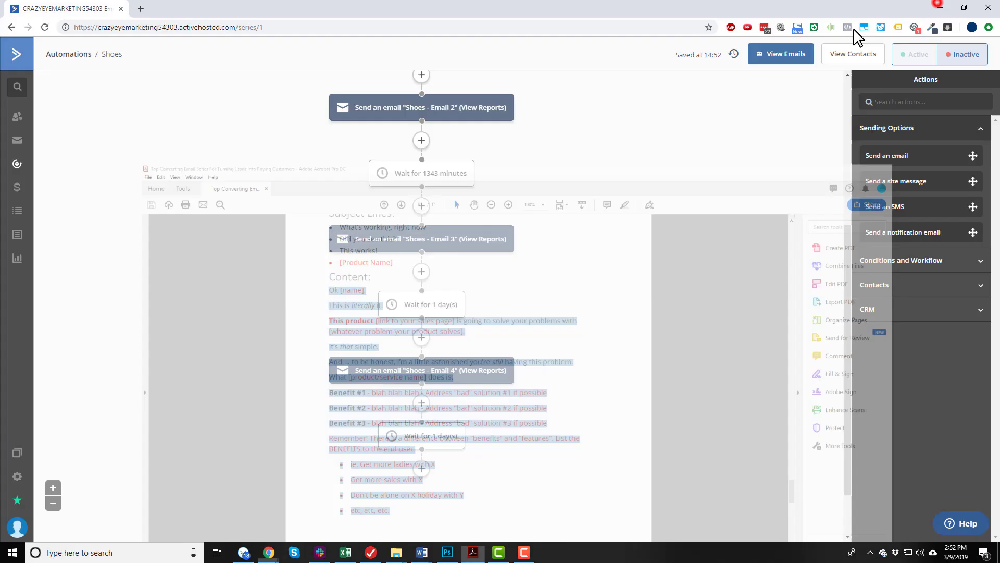
# Add a send-email action after the last wait, using a duplicate of "Shoes - Email 1" opened in the email designer.
pyautogui.click(421, 468)
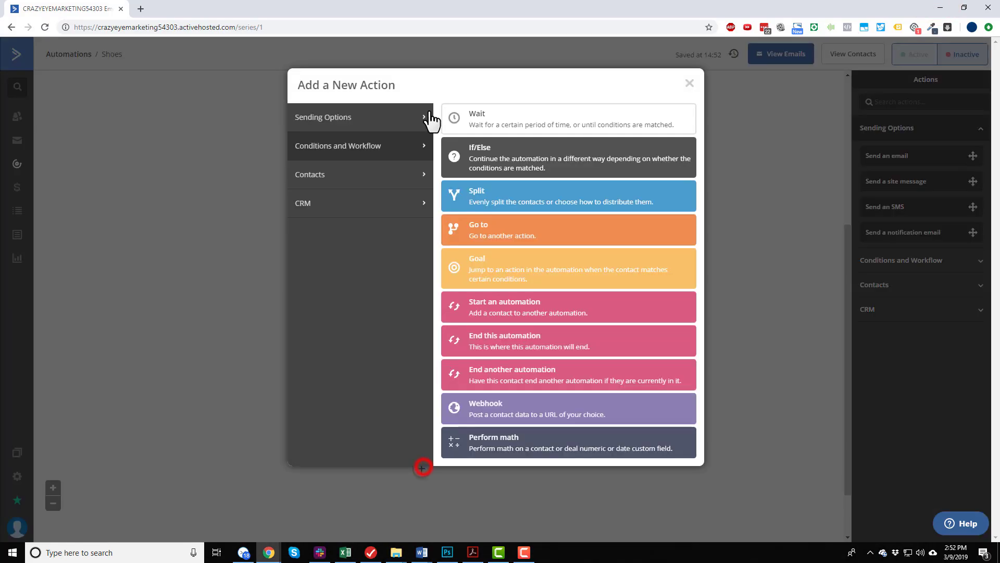
pyautogui.click(369, 117)
pyautogui.click(516, 128)
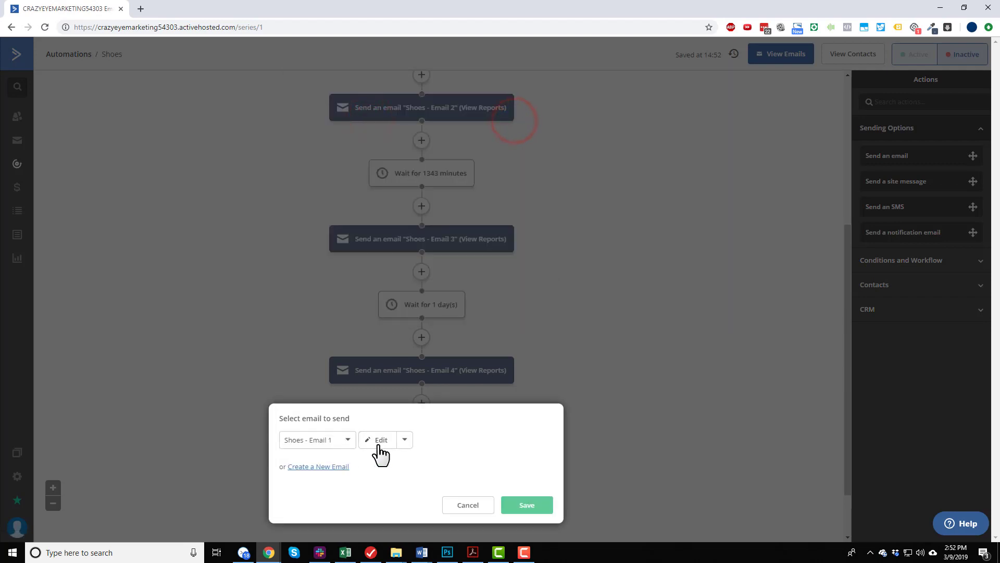
pyautogui.click(405, 441)
pyautogui.click(395, 463)
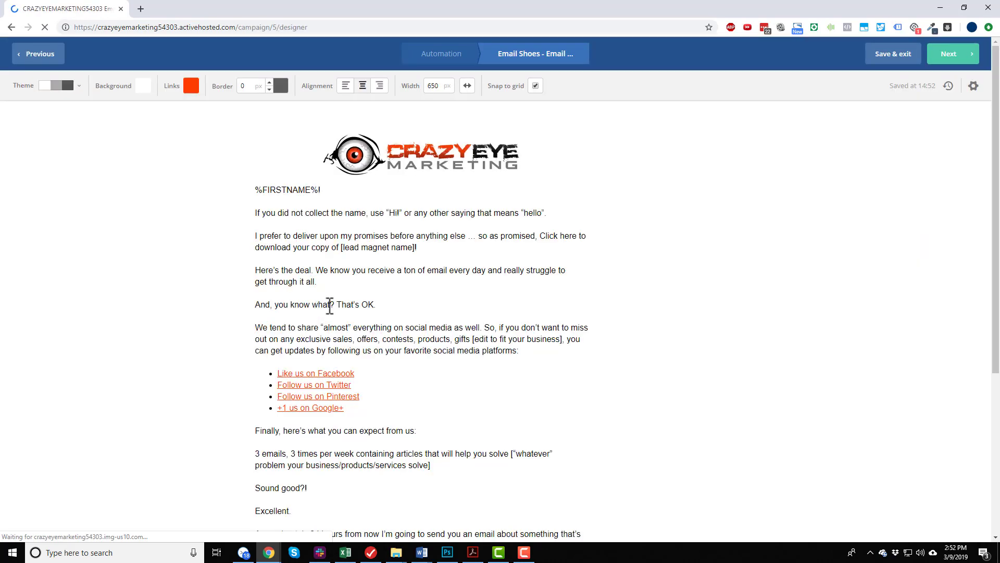
# Replace the body text above the signature with the copied Email #5 content and leave the text block.
pyautogui.click(371, 236)
pyautogui.click(272, 199)
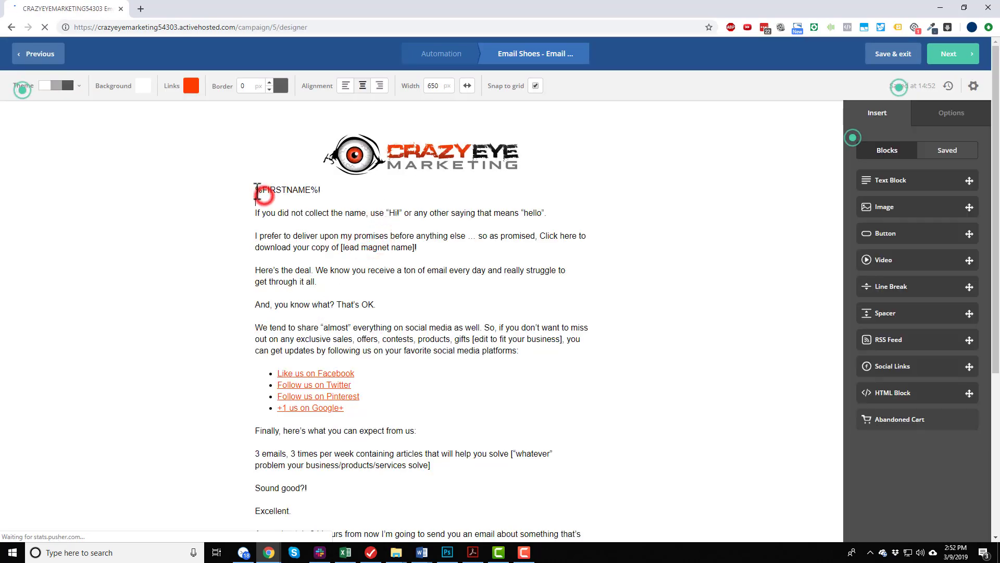
pyautogui.moveTo(255, 189); pyautogui.dragTo(372, 321)
pyautogui.hotkey('ctrl', 'v')
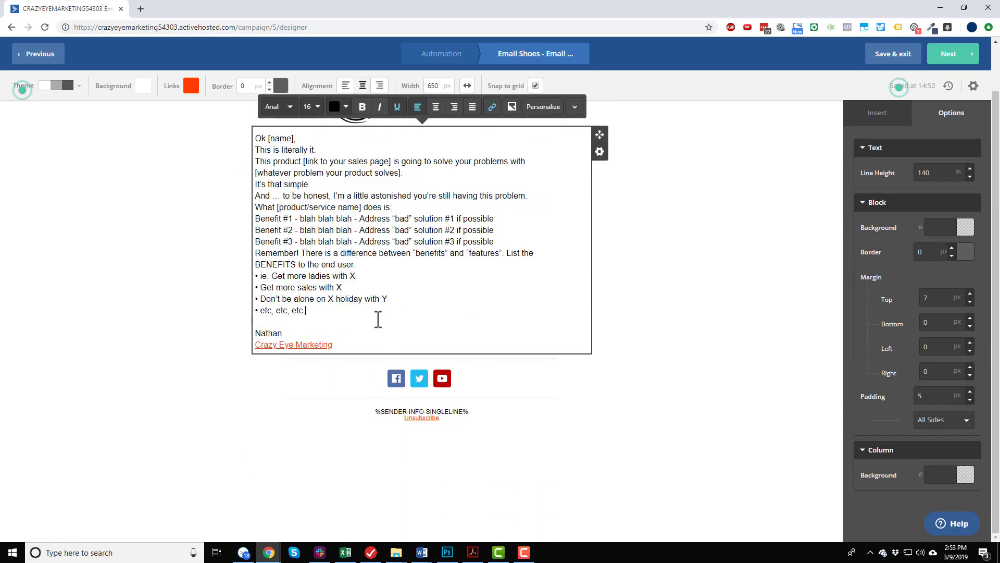
pyautogui.click(741, 306)
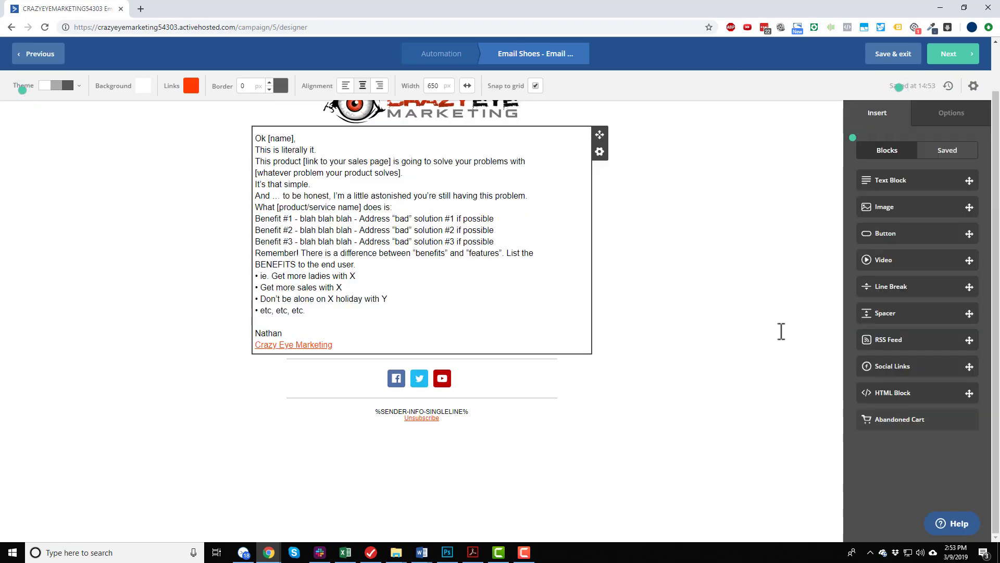
# Open the email's settings, then copy the subject line "This works!" from Email #5's section of the PDF and return to the designer.
pyautogui.click(973, 86)
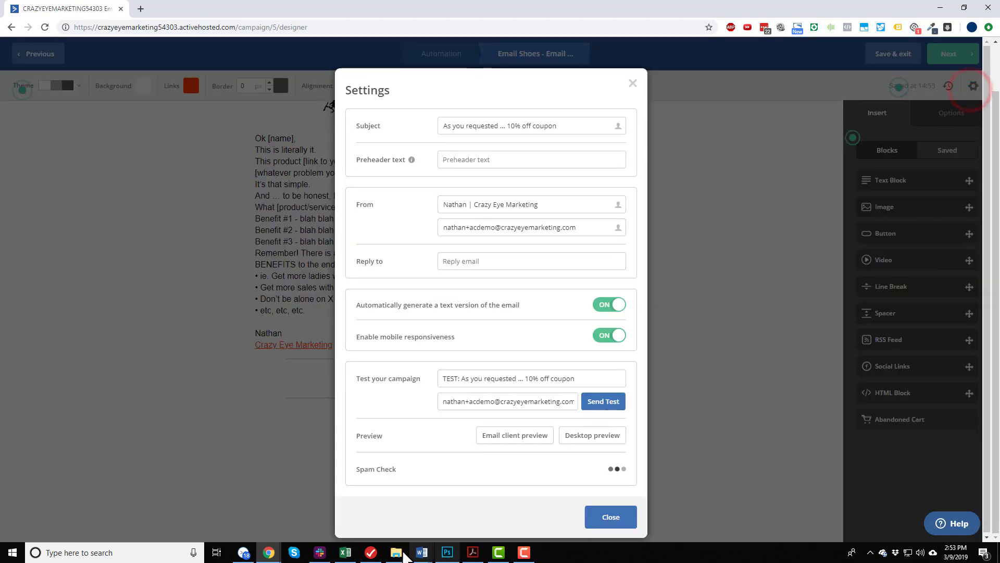
pyautogui.click(473, 552)
pyautogui.click(374, 168)
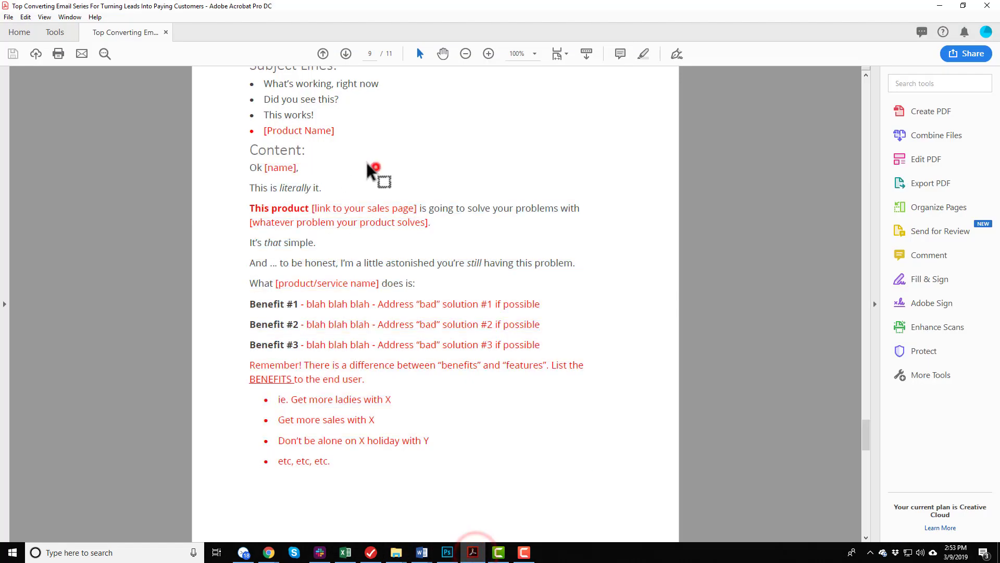
pyautogui.scroll(2, 360, 172)
pyautogui.click(266, 164)
pyautogui.tripleClick(271, 165)
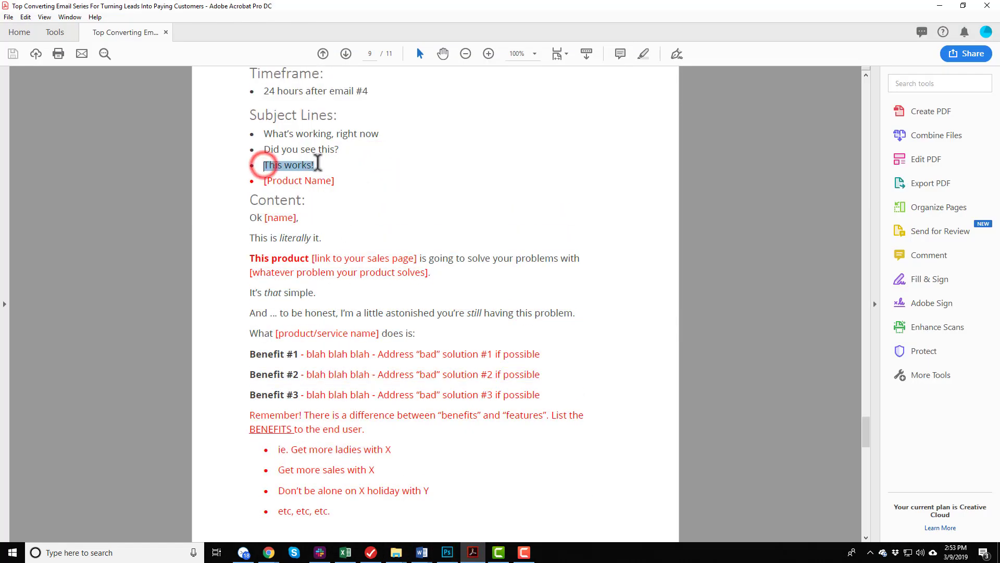
pyautogui.click(935, 6)
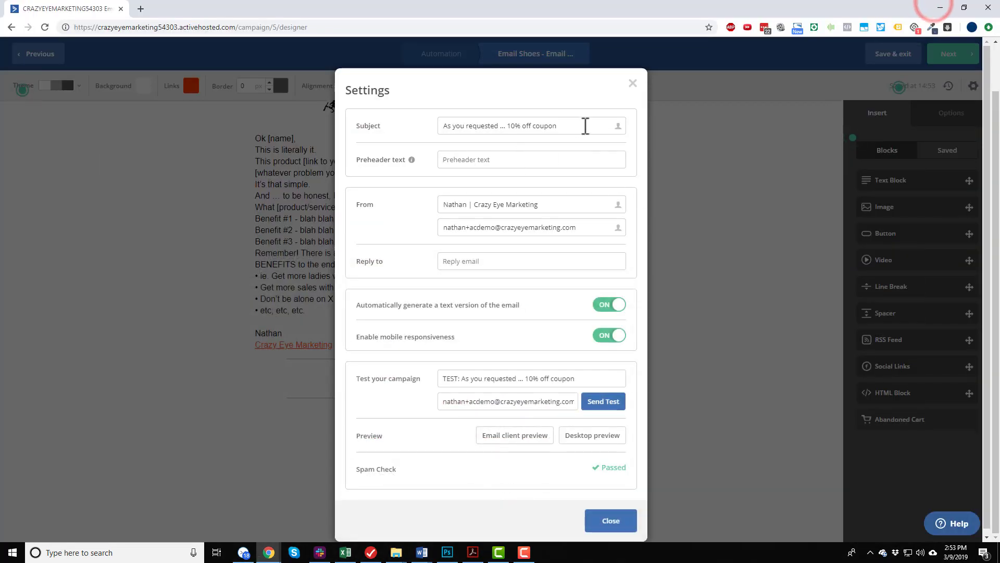
# Set the email's subject to "This works!" and proceed to the campaign summary.
pyautogui.tripleClick(585, 126)
pyautogui.hotkey('ctrl', 'v')
pyautogui.click(618, 523)
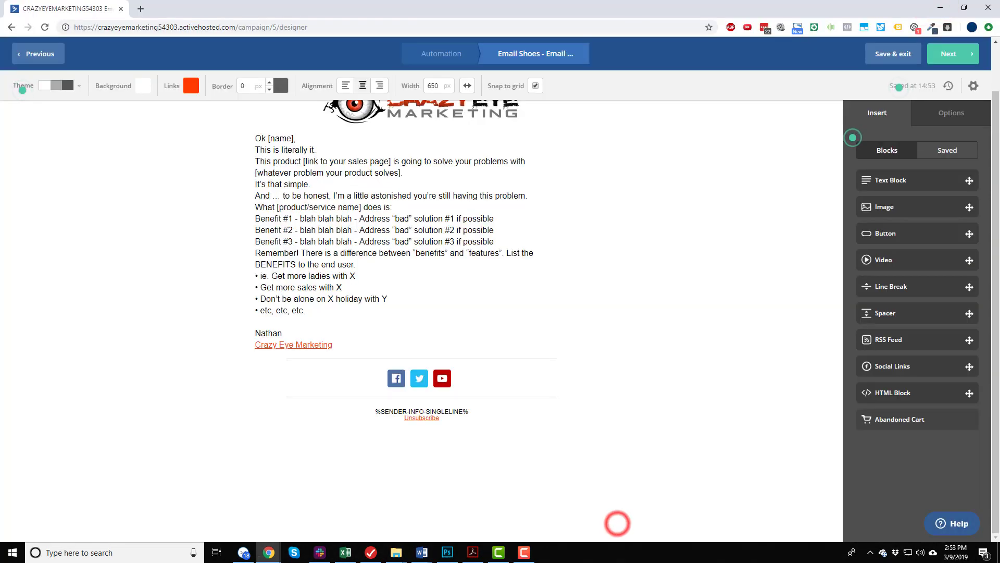
pyautogui.click(949, 52)
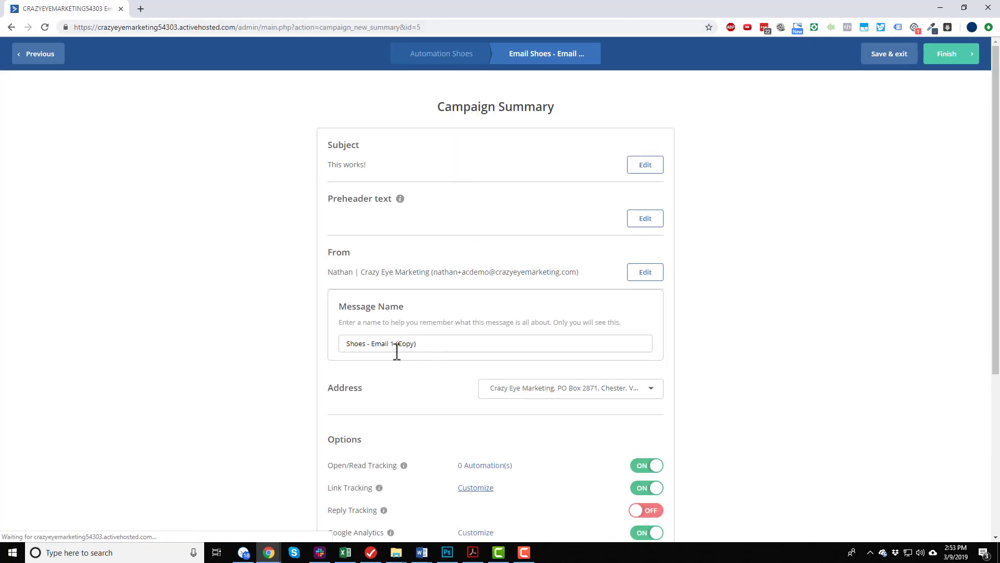
# Name the message "Shoes - Email 5" and finish the email to return to the automation.
pyautogui.moveTo(392, 343); pyautogui.dragTo(755, 315)
pyautogui.write('5')
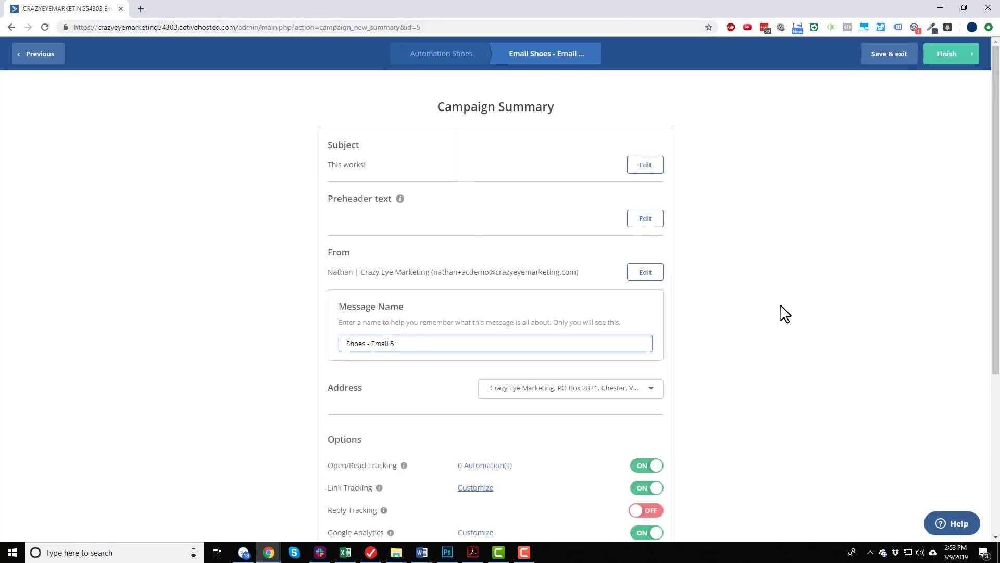
pyautogui.scroll(-5, 763, 297)
pyautogui.scroll(2, 714, 344)
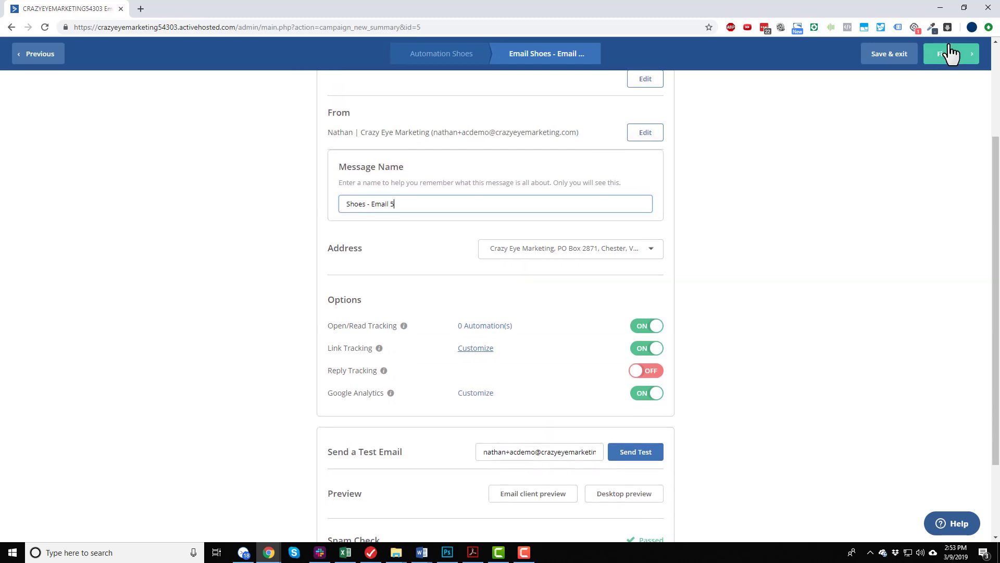
pyautogui.click(950, 50)
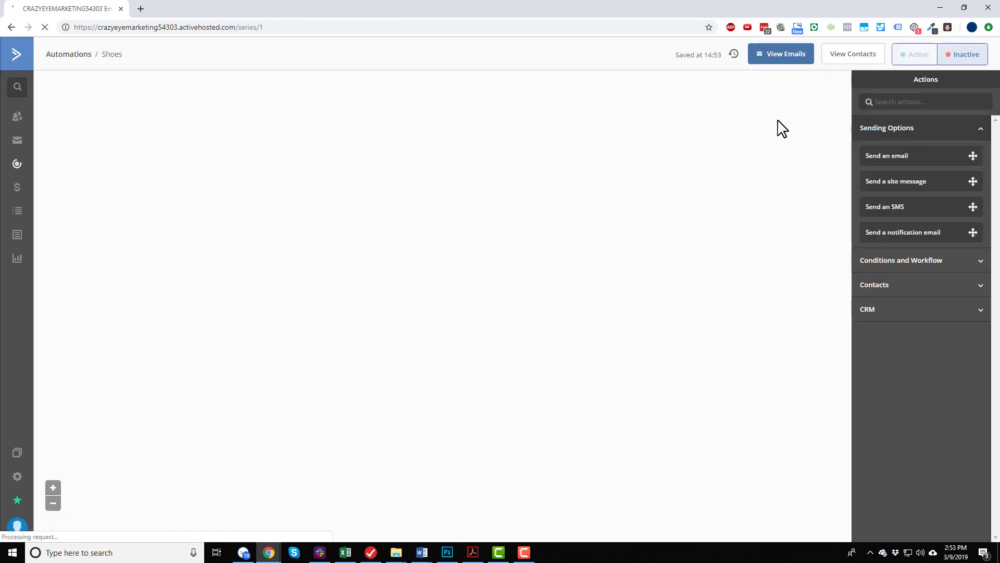
# Review the complete five-email sequence with its waits and set the Shoes automation to active.
pyautogui.scroll(-3, 472, 169)
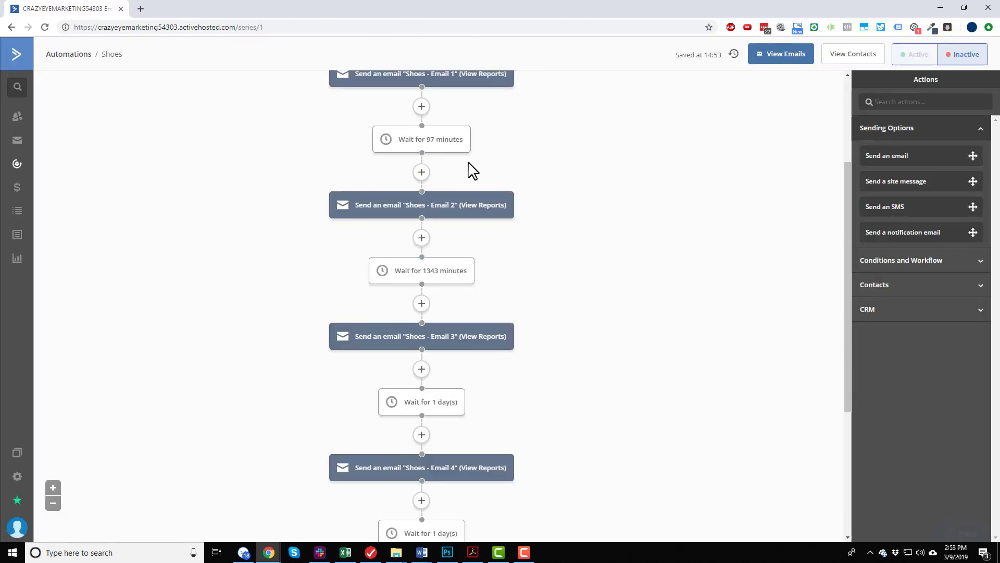
pyautogui.scroll(-4, 471, 169)
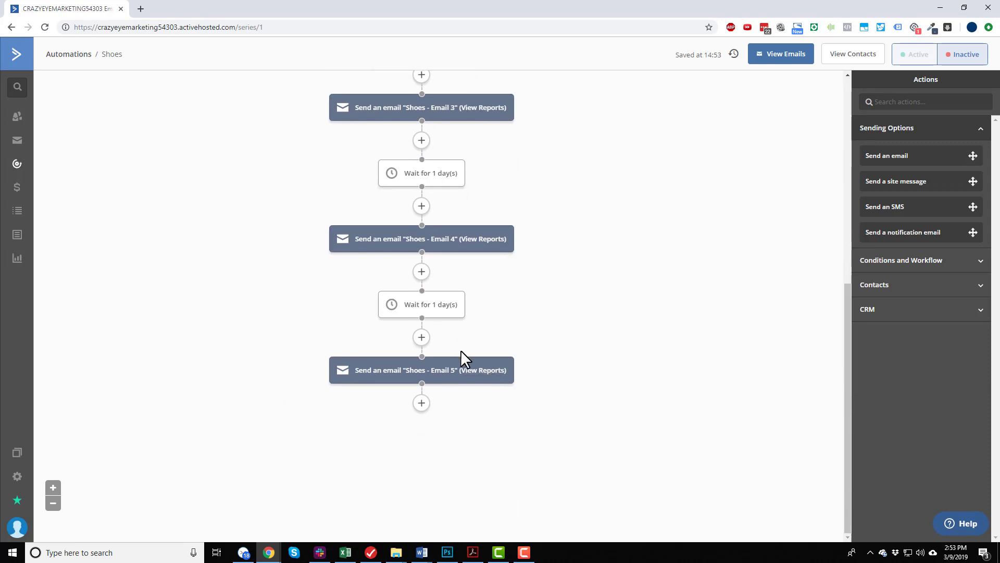
pyautogui.scroll(7, 463, 352)
pyautogui.scroll(-3, 432, 242)
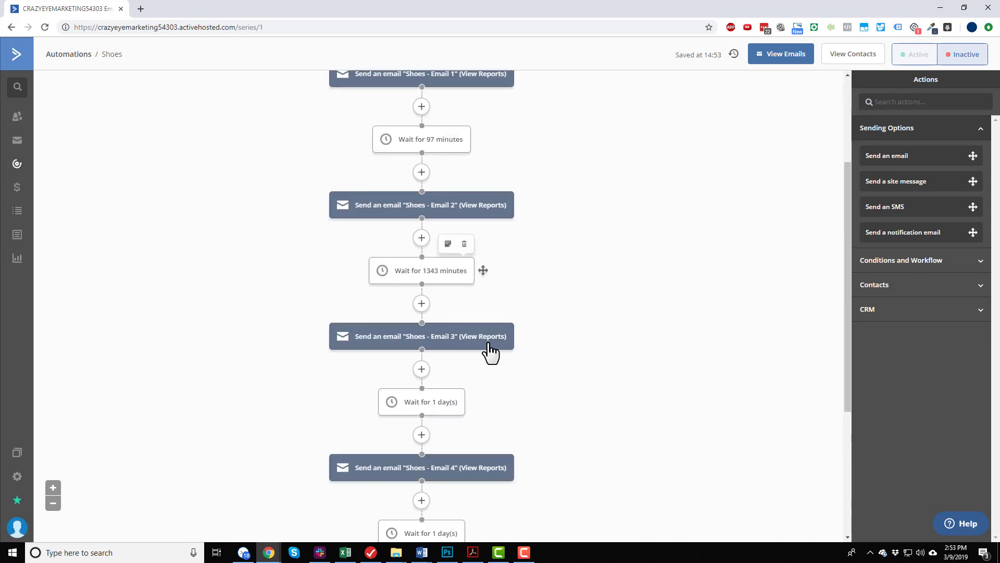
pyautogui.scroll(3, 484, 316)
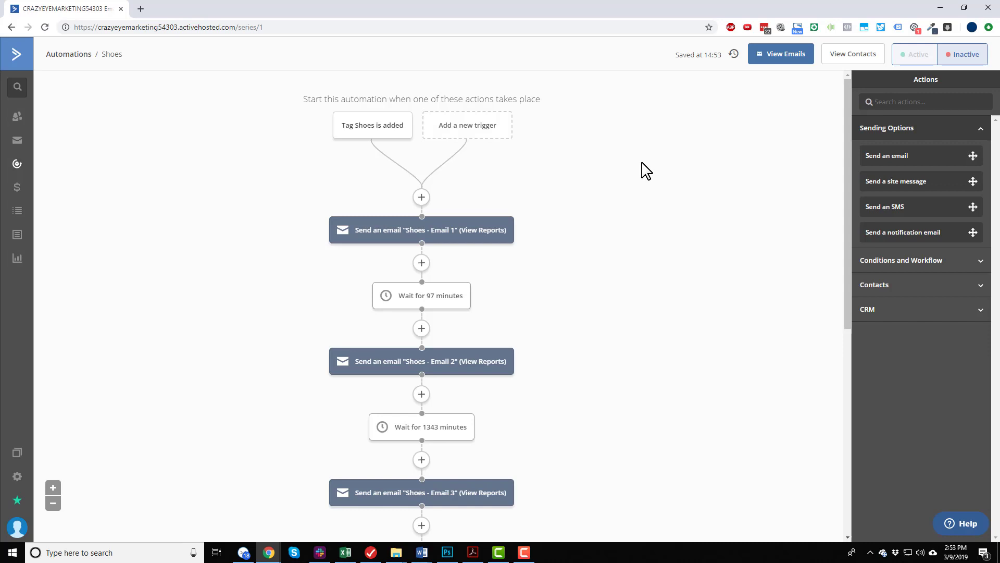
pyautogui.click(922, 57)
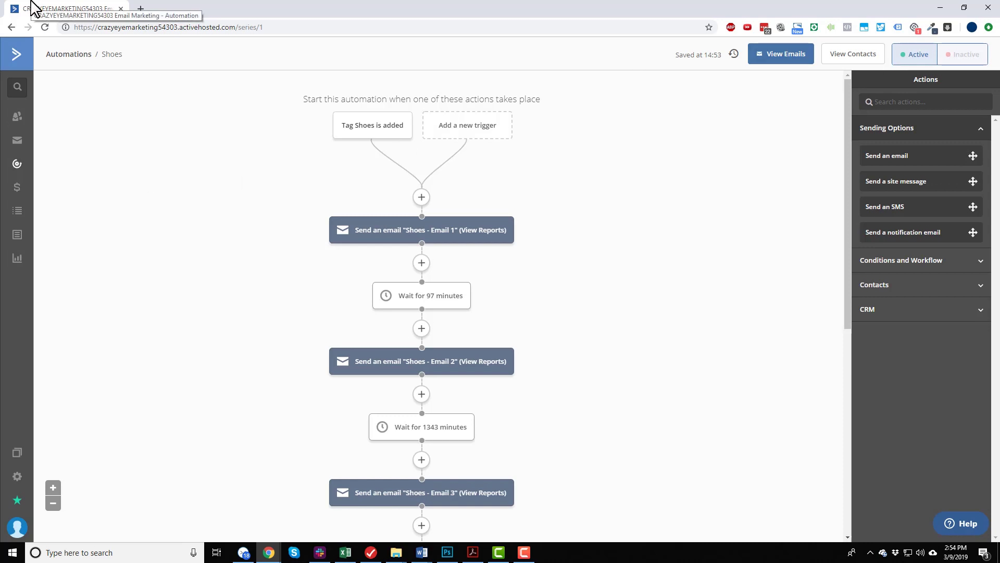
# Go to the account's forms, dismiss the form builder introduction and start a new form named "Shoes".
pyautogui.click(20, 239)
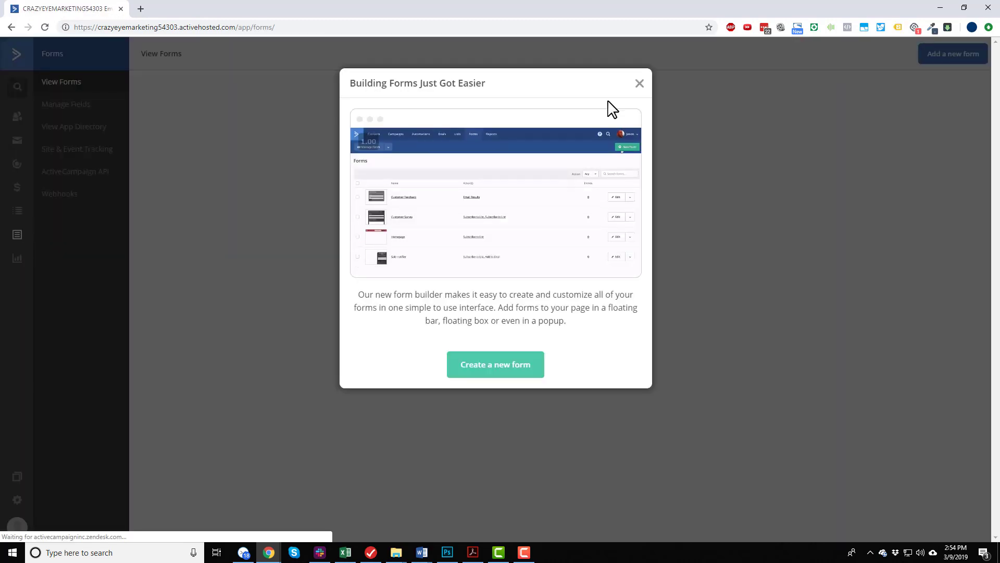
pyautogui.click(640, 83)
pyautogui.click(953, 53)
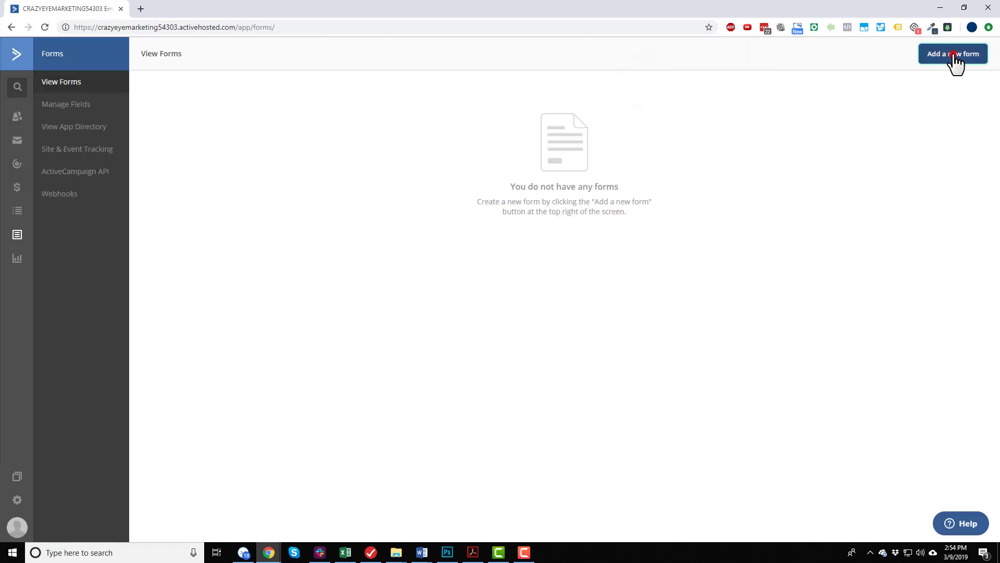
pyautogui.click(443, 131)
pyautogui.write('Shoes')
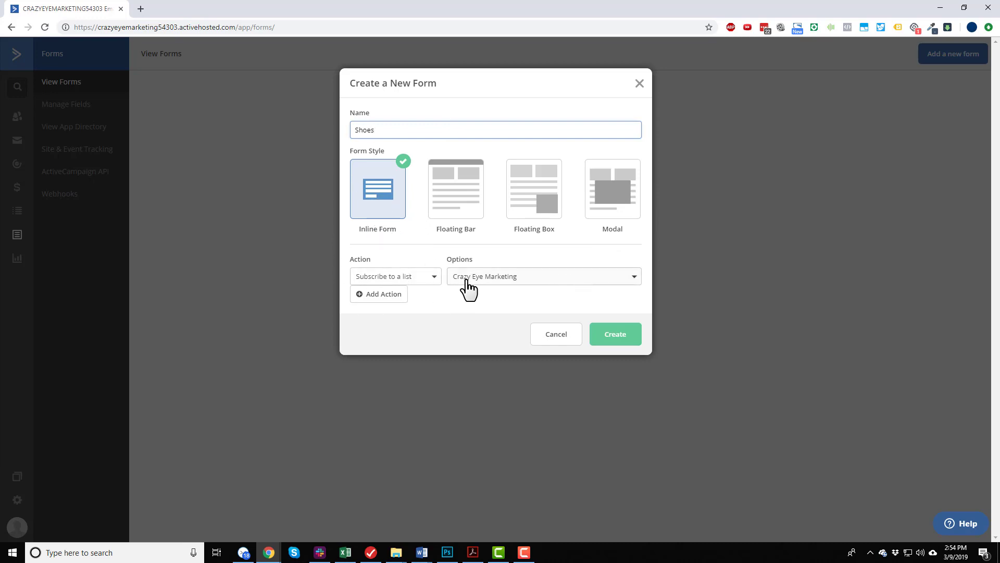
# Add a second form action that applies the tag "Shoes" alongside the list subscription, and create the inline form.
pyautogui.click(389, 295)
pyautogui.click(425, 294)
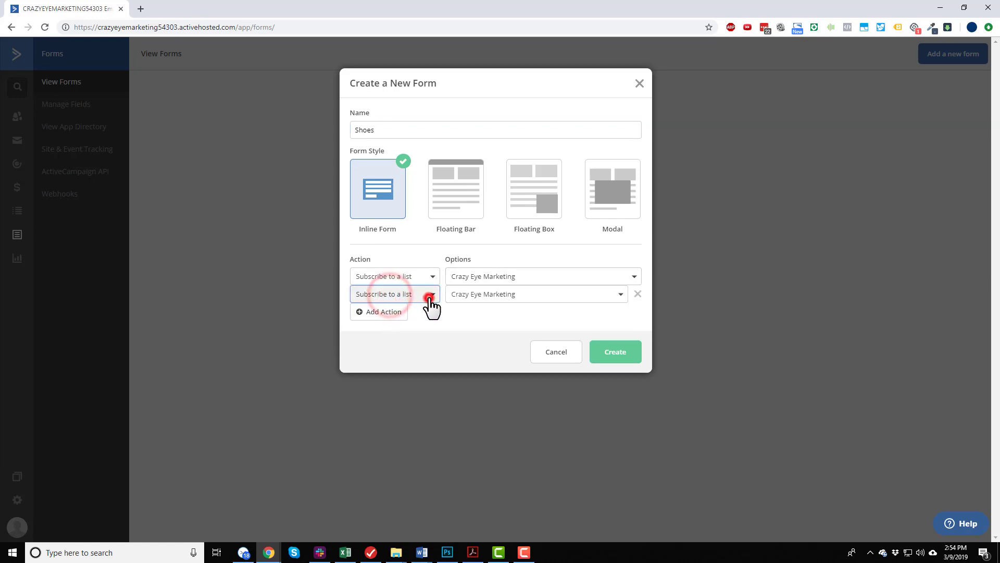
pyautogui.click(396, 319)
pyautogui.click(548, 294)
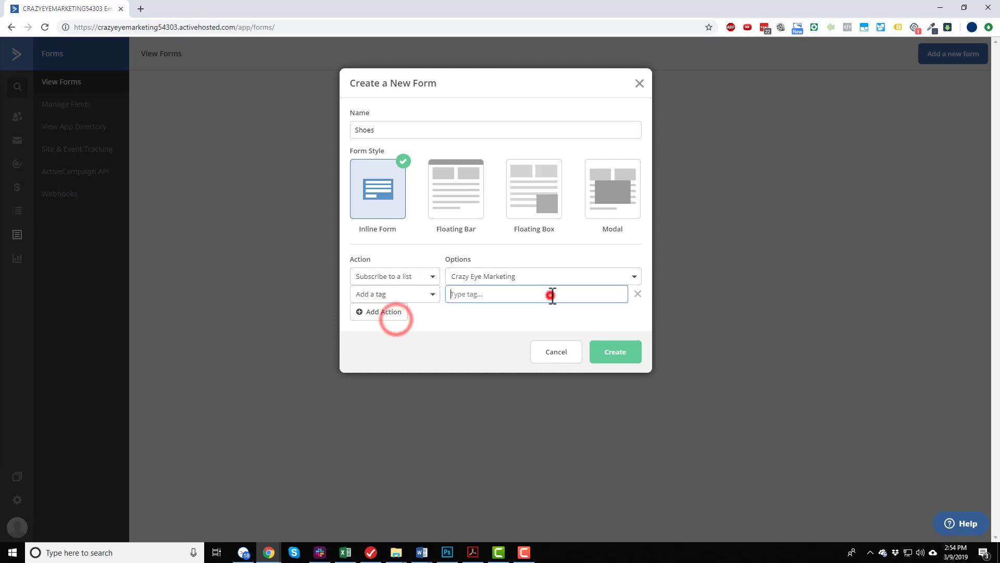
pyautogui.write('Shoes')
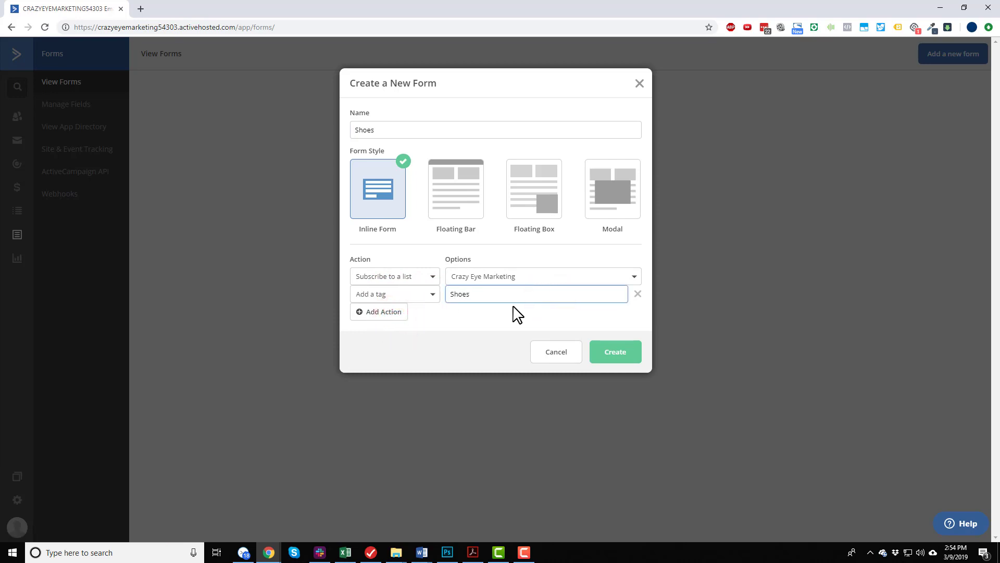
pyautogui.click(506, 316)
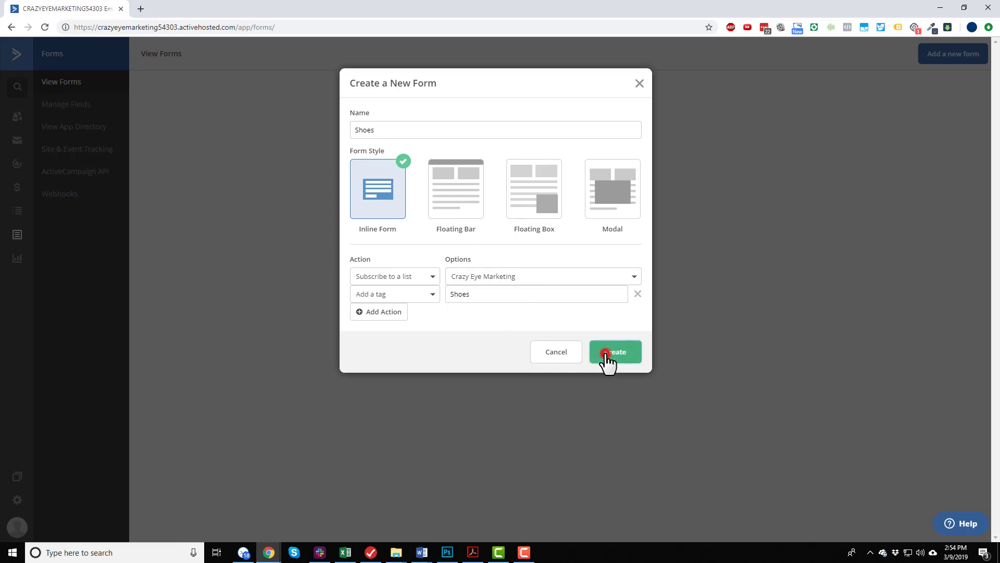
pyautogui.click(607, 353)
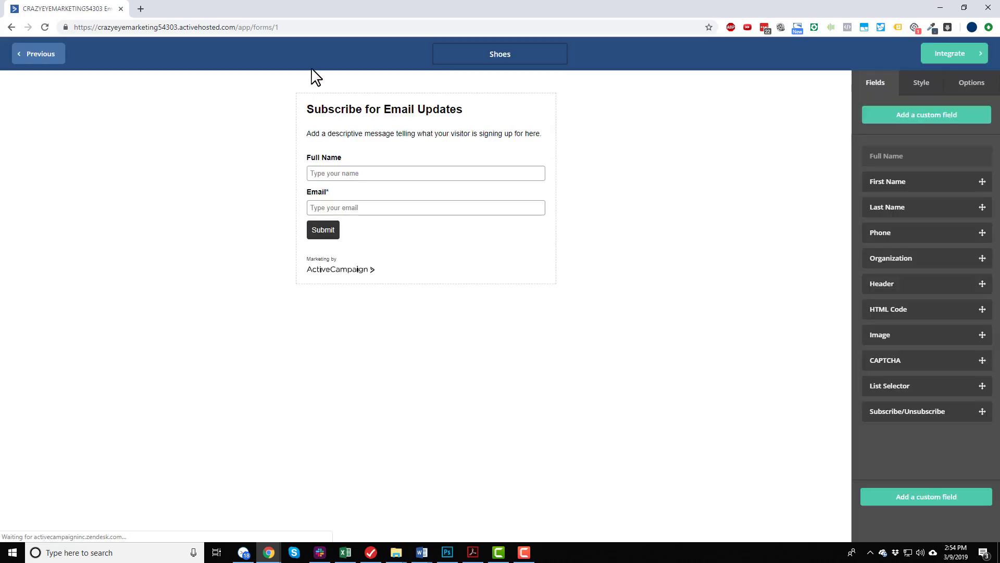
# Change the form's header text to "Enter your contact info for a 10% off coupon on our SHOES!!!".
pyautogui.click(416, 110)
pyautogui.hotkey('ctrl', 'a')
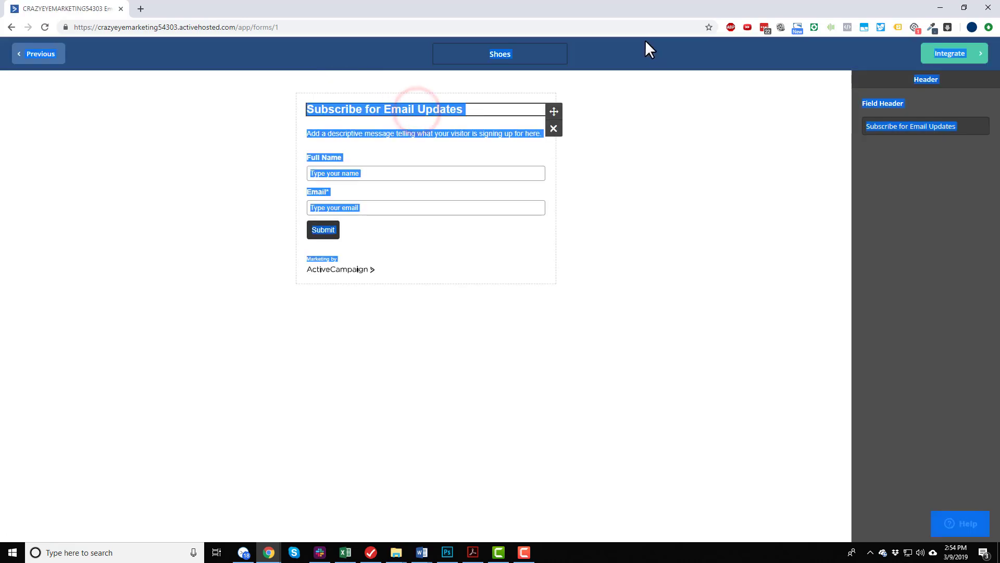
pyautogui.click(486, 104)
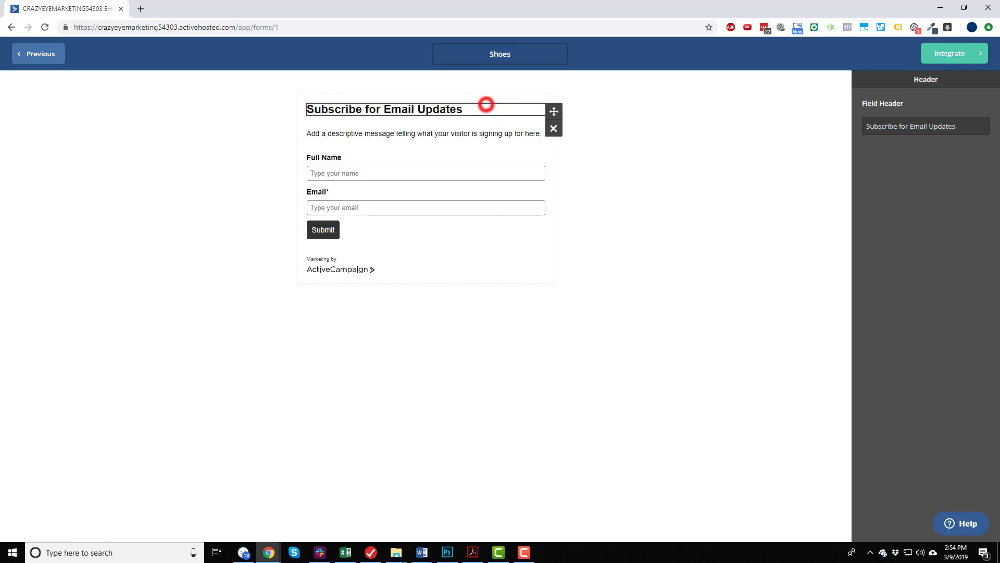
pyautogui.click(959, 123)
pyautogui.hotkey('ctrl', 'a')
pyautogui.write('En')
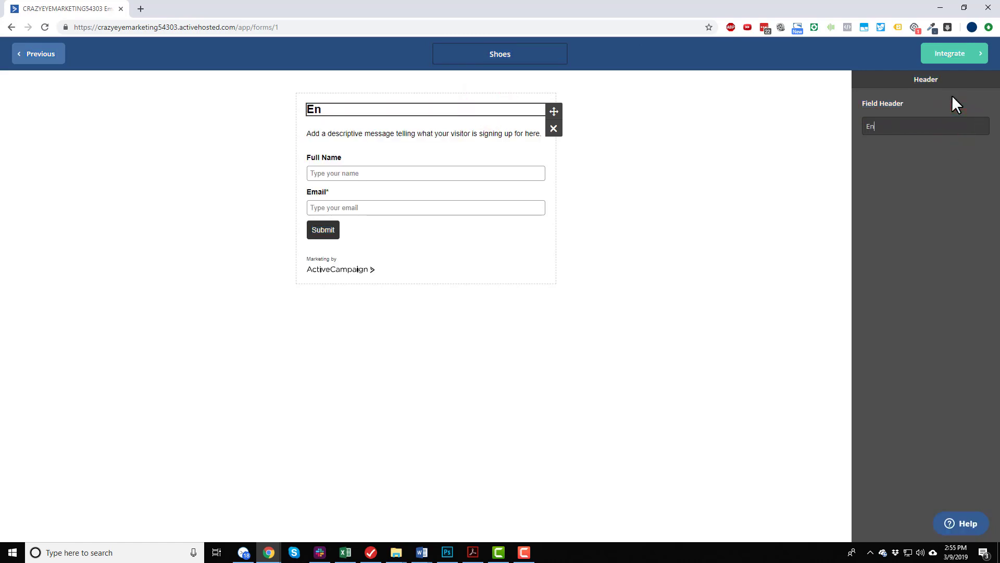
pyautogui.write('ter your contact ')
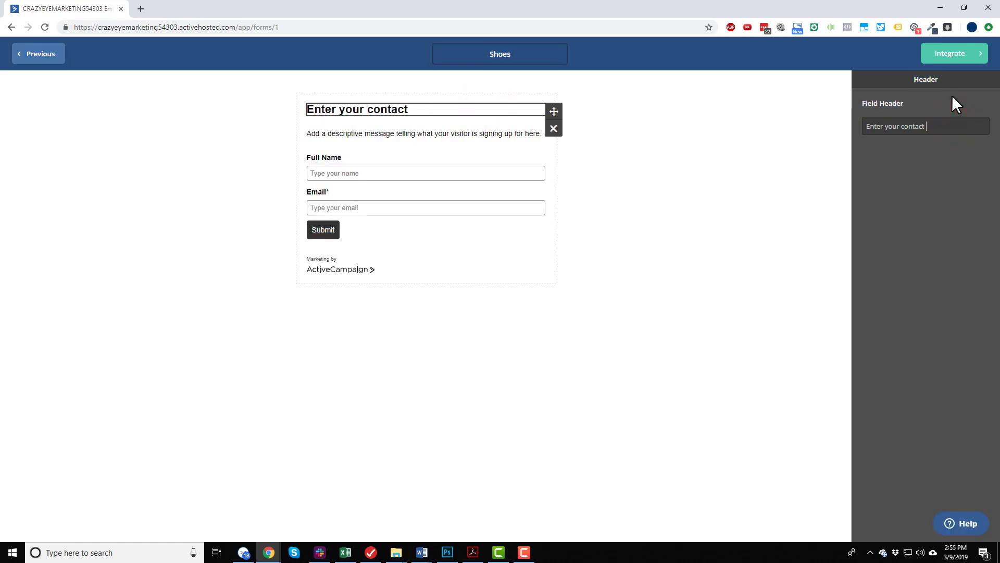
pyautogui.write('info for a 1')
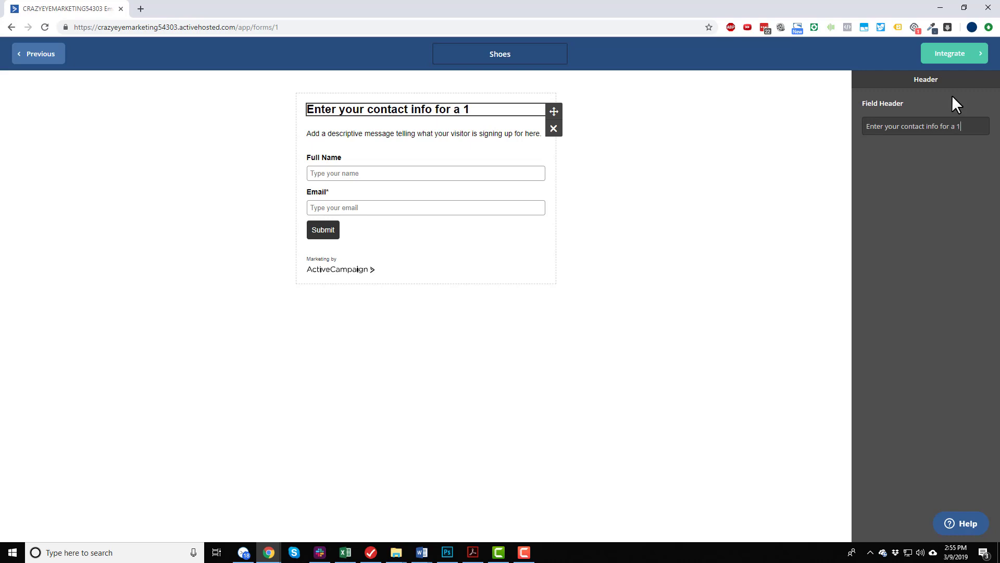
pyautogui.write('0% off coupon on')
pyautogui.write(' your')
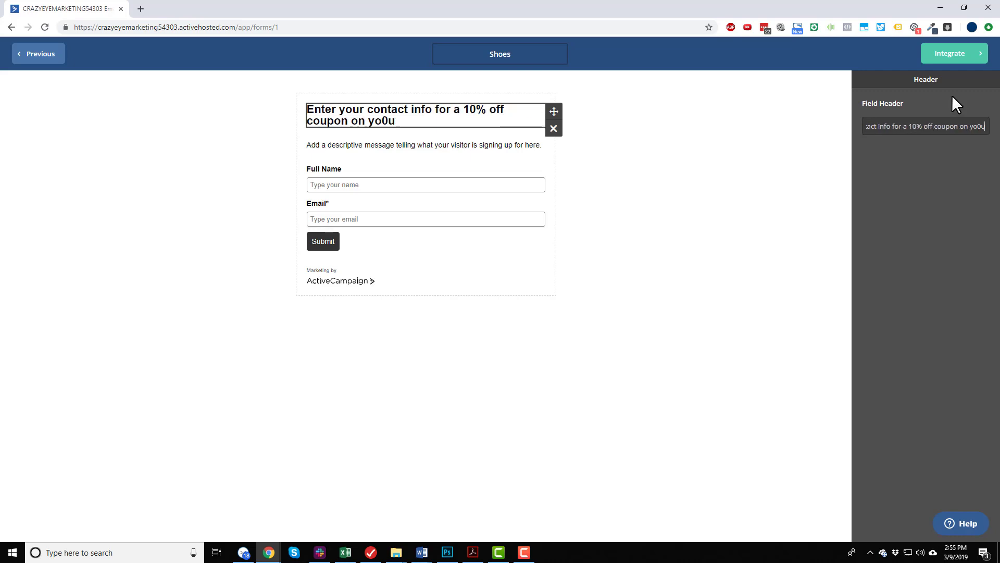
pyautogui.press('BackSpace')
pyautogui.press('BackSpace')
pyautogui.press('BackSpace')
pyautogui.press('BackSpace')
pyautogui.press('BackSpace')
pyautogui.write('our SHOES!')
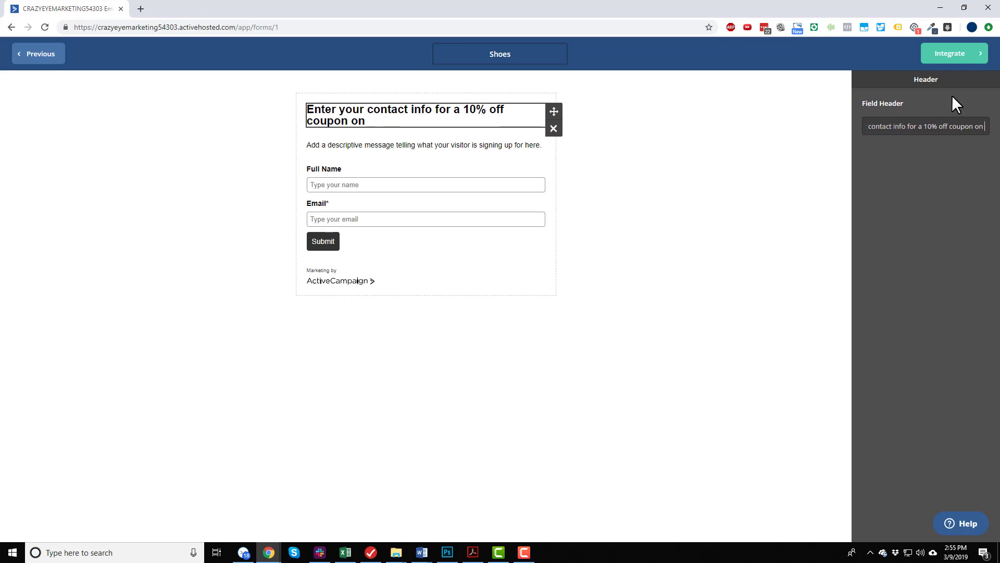
pyautogui.write('!!')
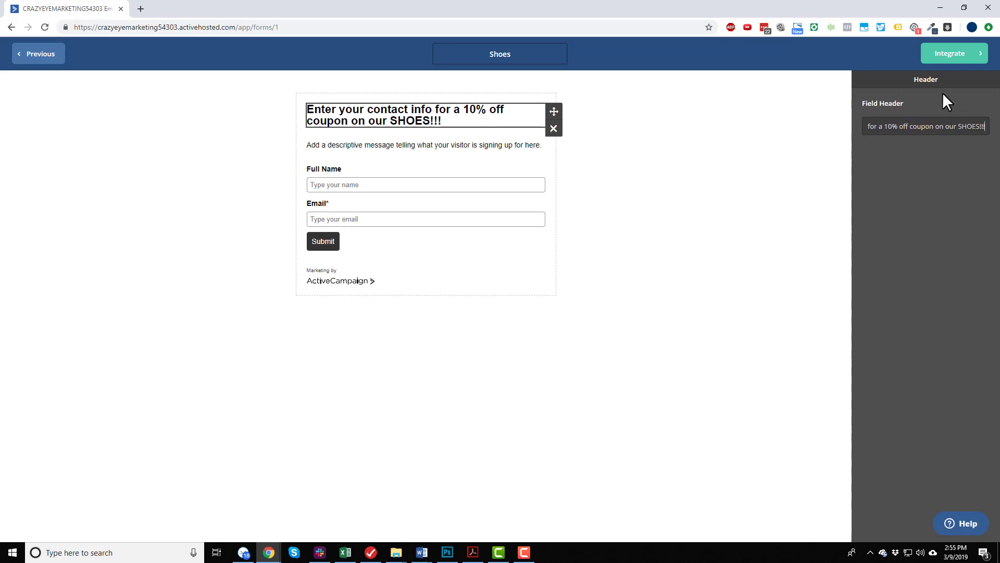
pyautogui.click(605, 146)
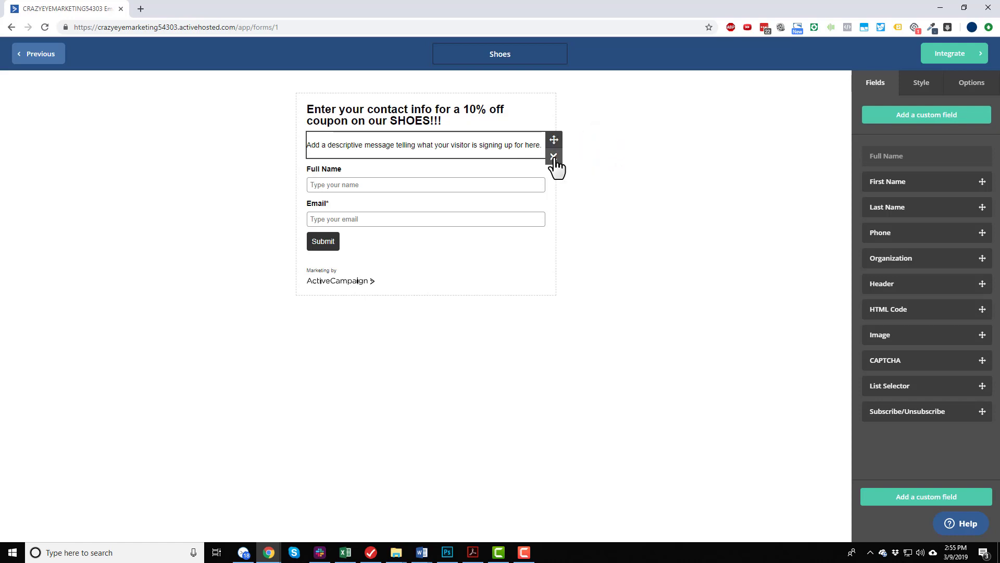
# Remove the descriptive message block beneath the form's header.
pyautogui.click(554, 158)
pyautogui.click(615, 152)
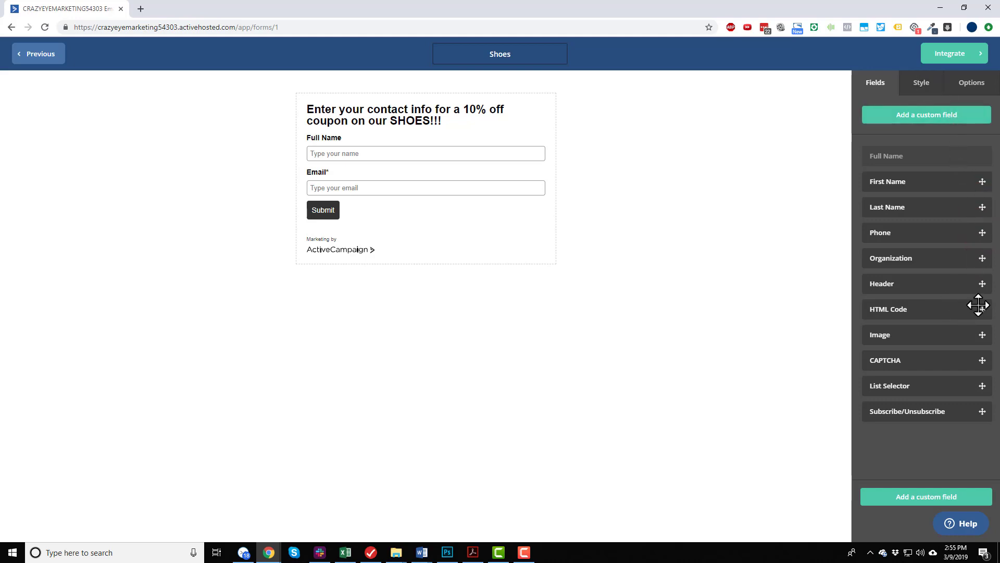
pyautogui.moveTo(980, 333); pyautogui.dragTo(547, 190)
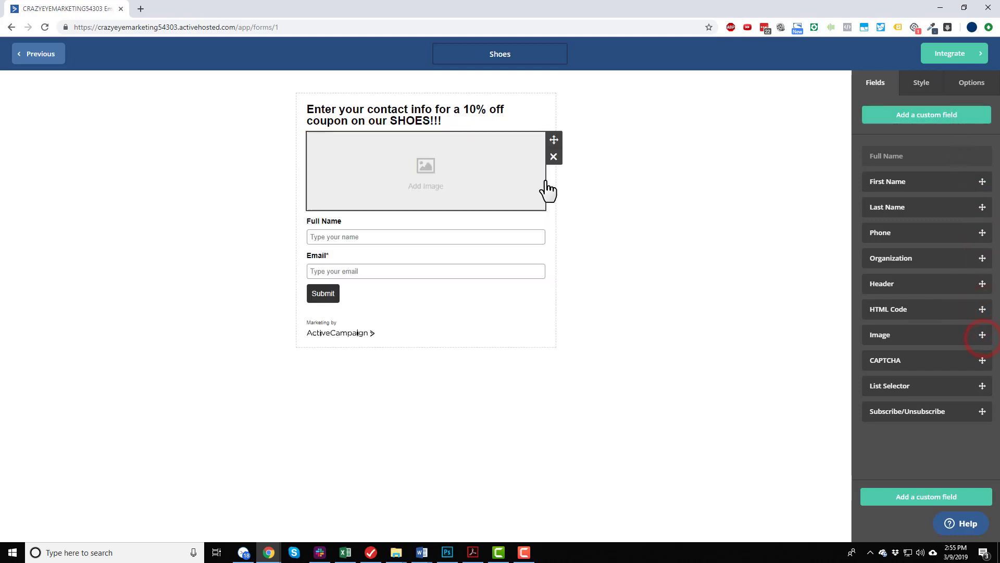
pyautogui.click(554, 156)
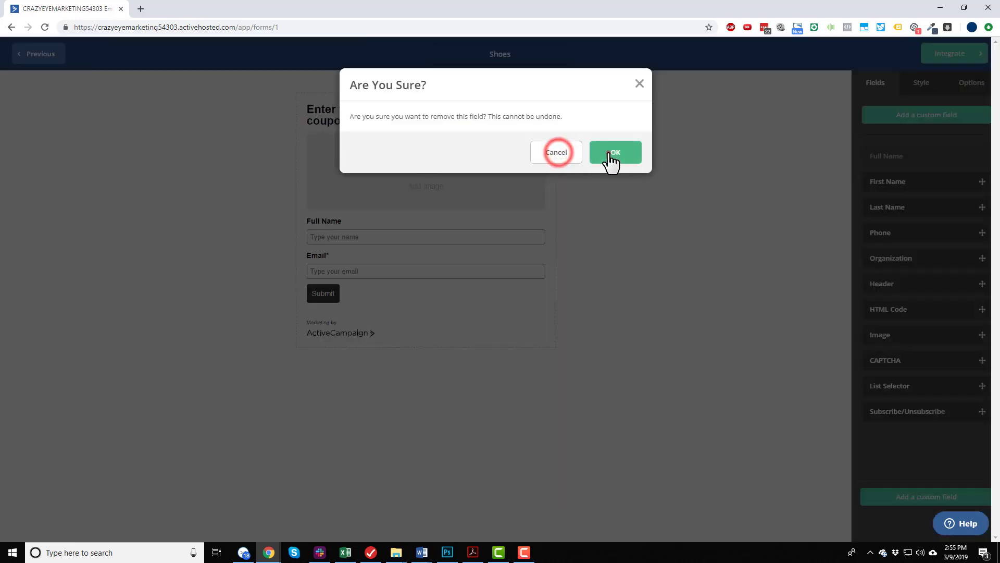
pyautogui.click(609, 156)
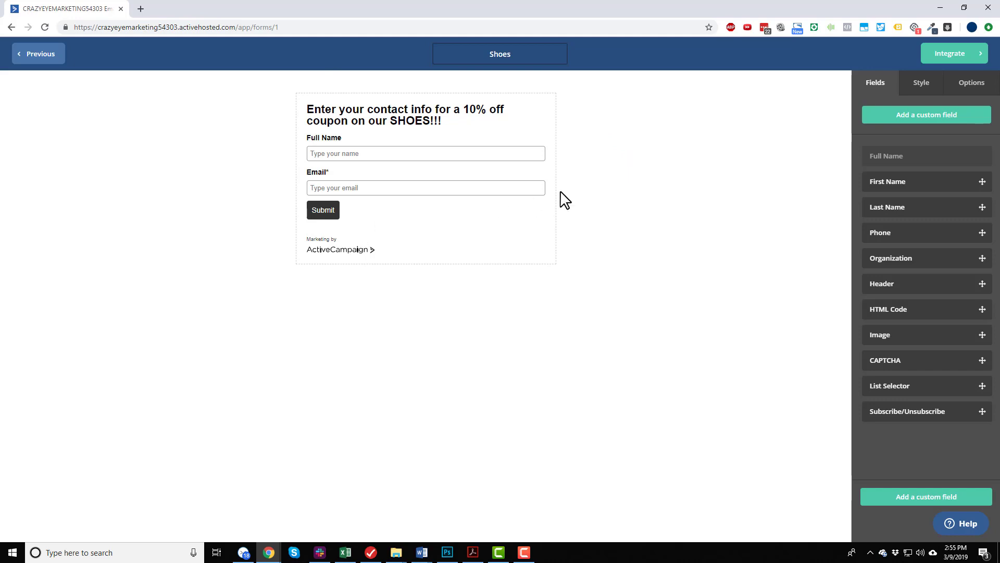
# Keep the stacked form layout and set the form's background color to dark red 852D2D.
pyautogui.click(926, 83)
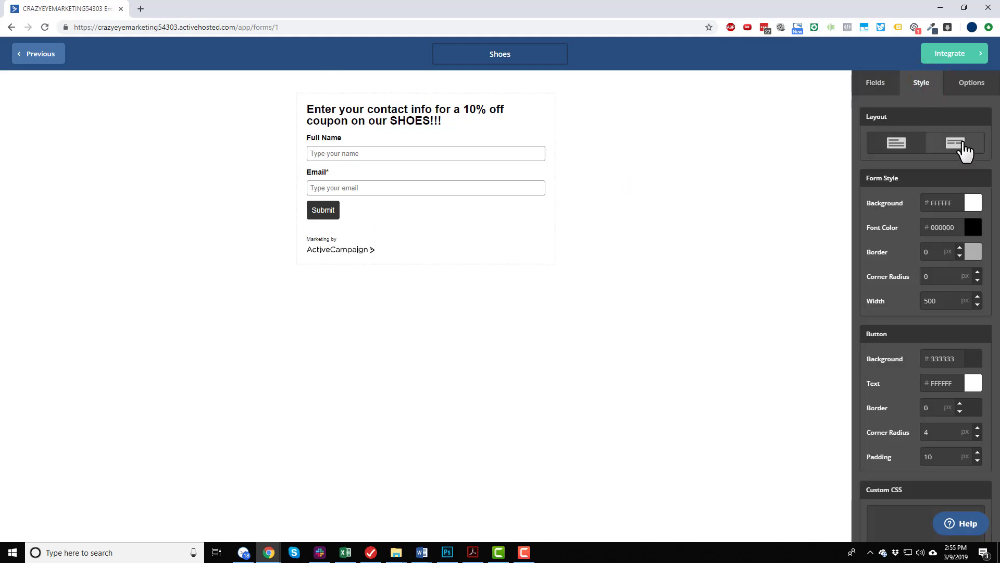
pyautogui.click(961, 143)
pyautogui.click(909, 141)
pyautogui.scroll(-1, 936, 195)
pyautogui.click(980, 149)
pyautogui.click(939, 204)
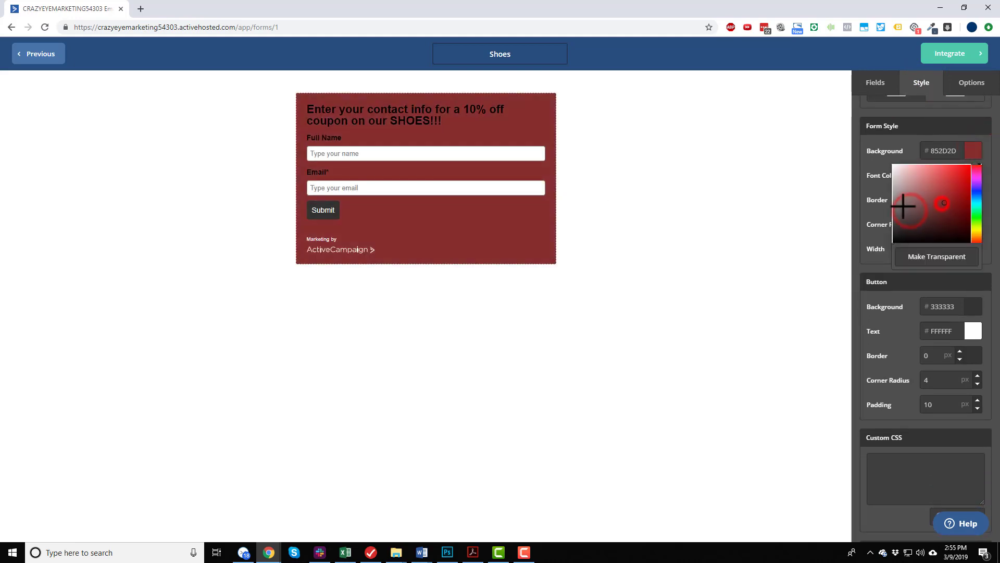
pyautogui.click(863, 164)
# Turn off the AC branding and set the form's font color to white FFFFFF.
pyautogui.scroll(-2, 934, 386)
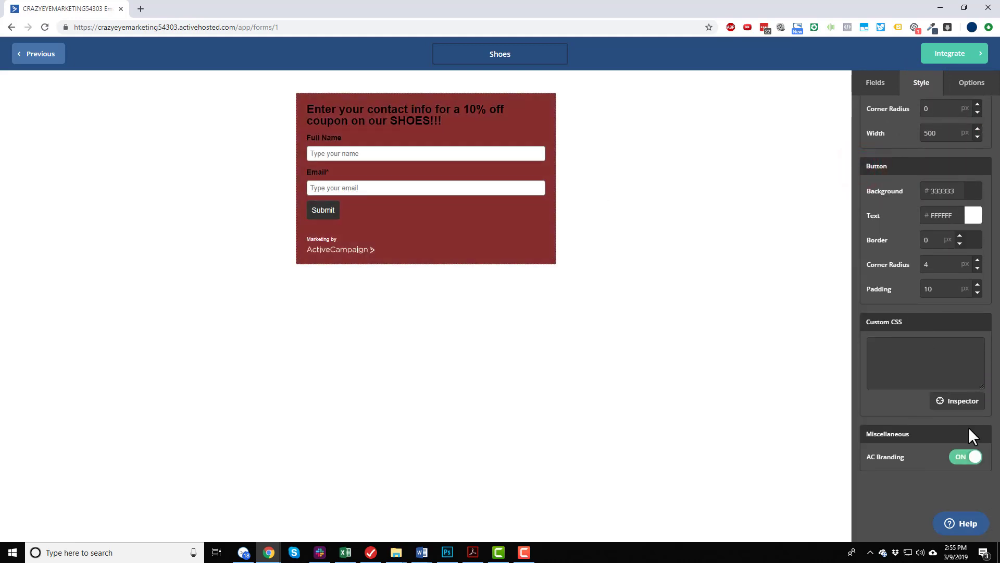
pyautogui.click(965, 458)
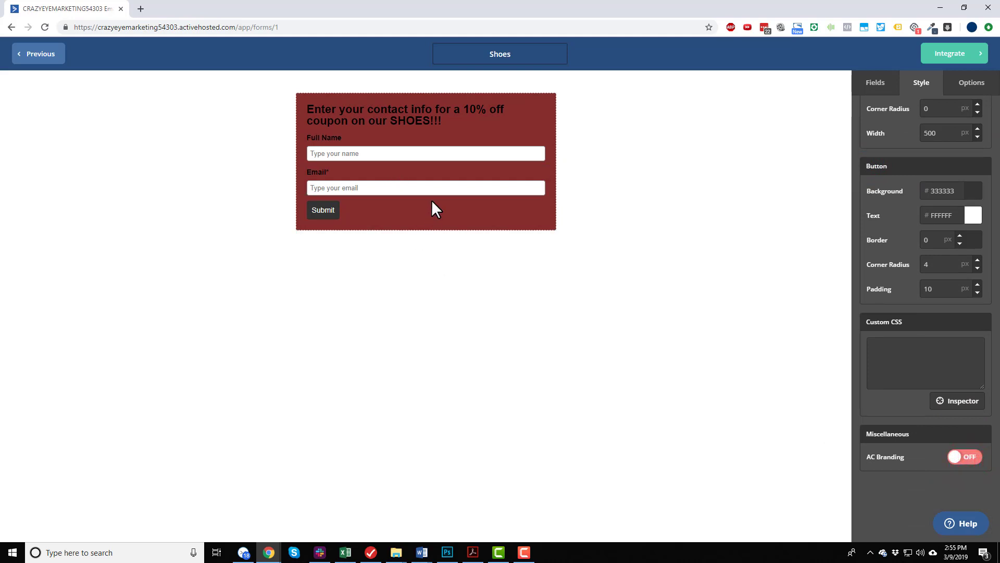
pyautogui.scroll(3, 918, 266)
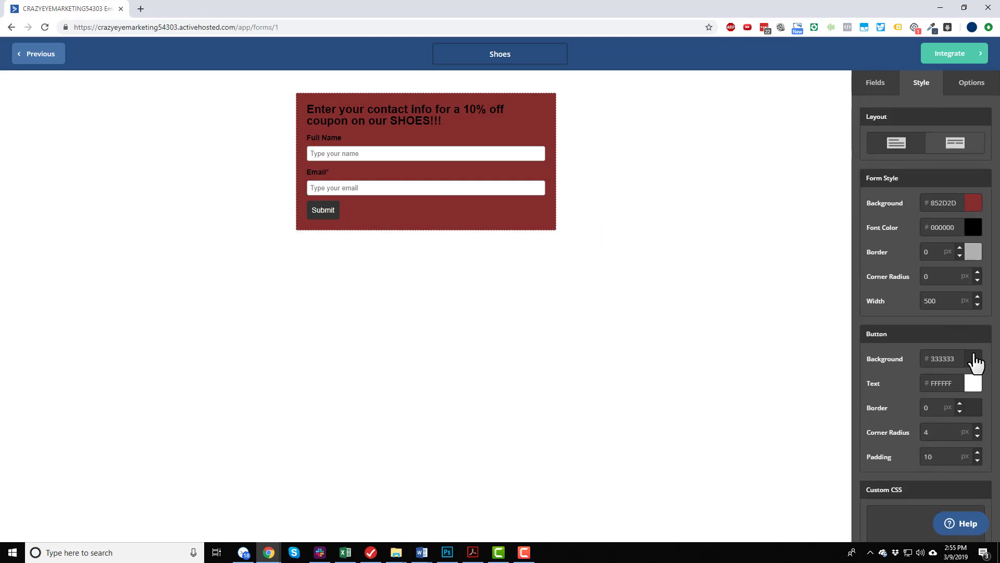
pyautogui.click(974, 227)
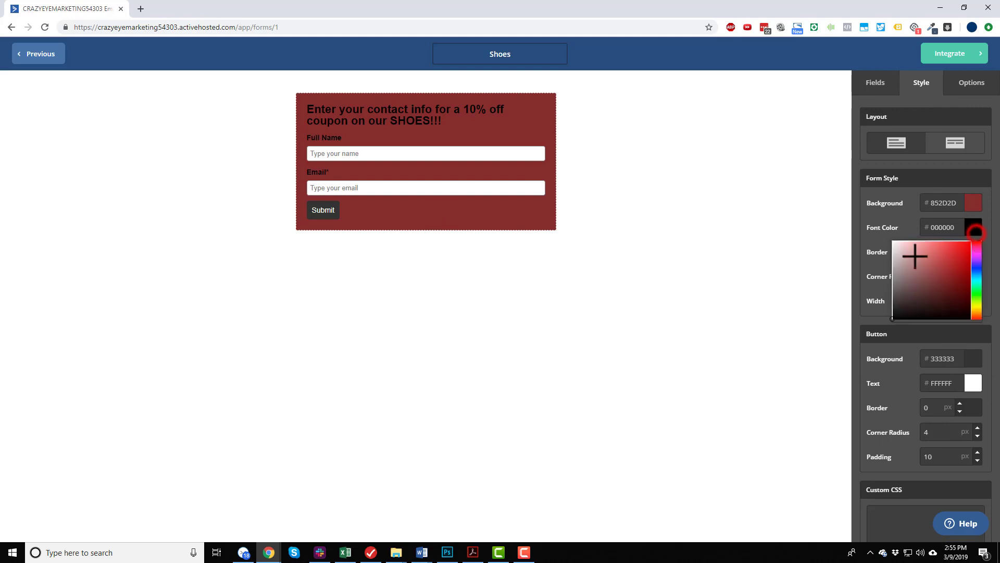
pyautogui.click(904, 254)
pyautogui.moveTo(816, 198); pyautogui.dragTo(818, 204)
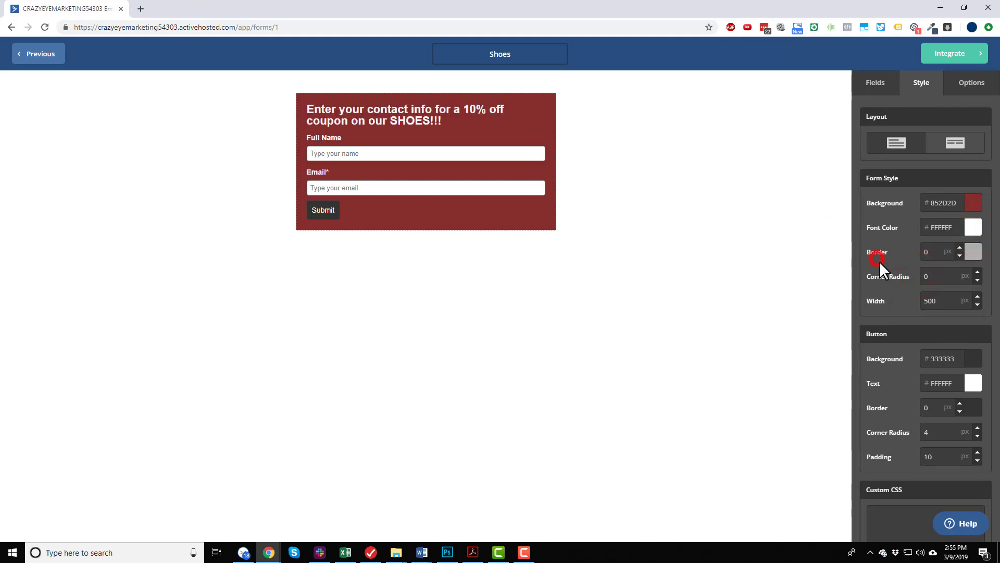
# Examine the form's submission options and the available on-submit choices, leaving Show Thank You selected.
pyautogui.scroll(-2, 896, 271)
pyautogui.scroll(2, 906, 245)
pyautogui.click(966, 90)
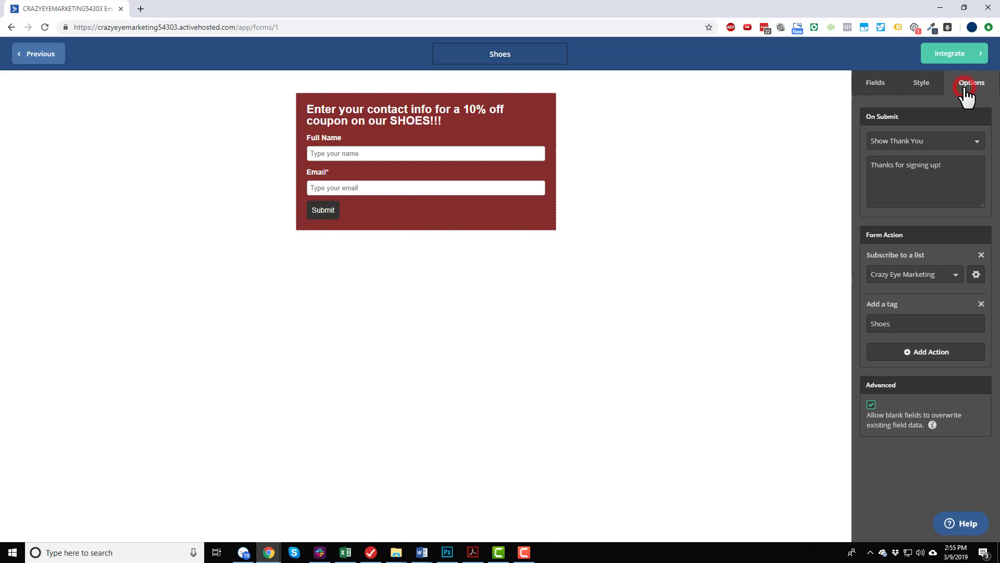
pyautogui.click(921, 141)
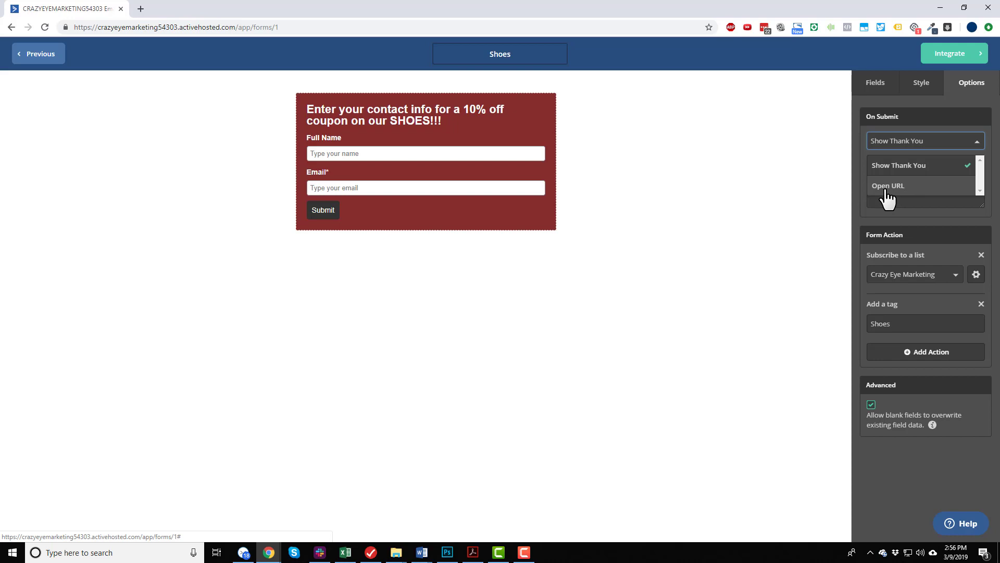
pyautogui.click(859, 126)
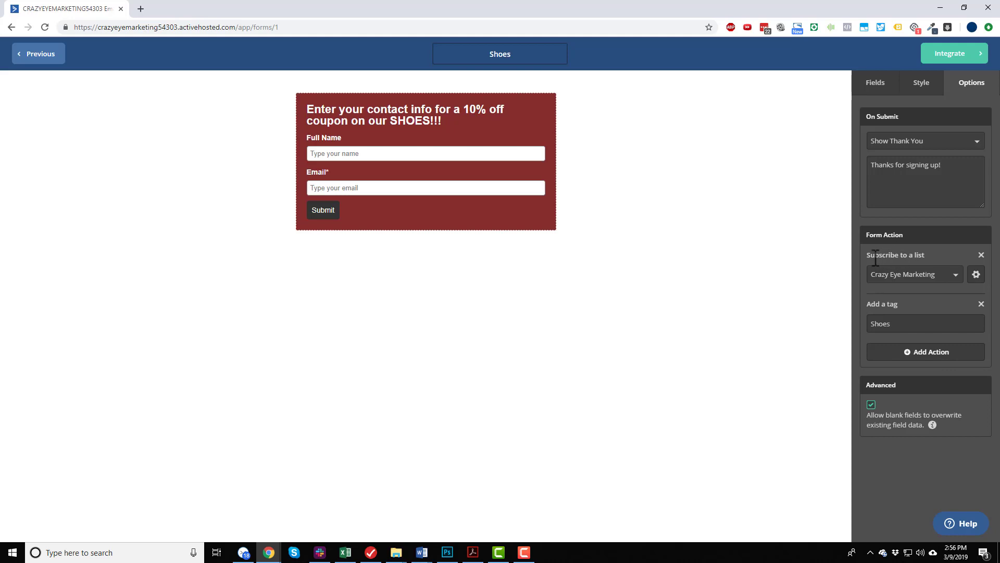
# Turn off opt-in confirmation for the form's Crazy Eye Marketing list subscription and save the form action.
pyautogui.click(977, 275)
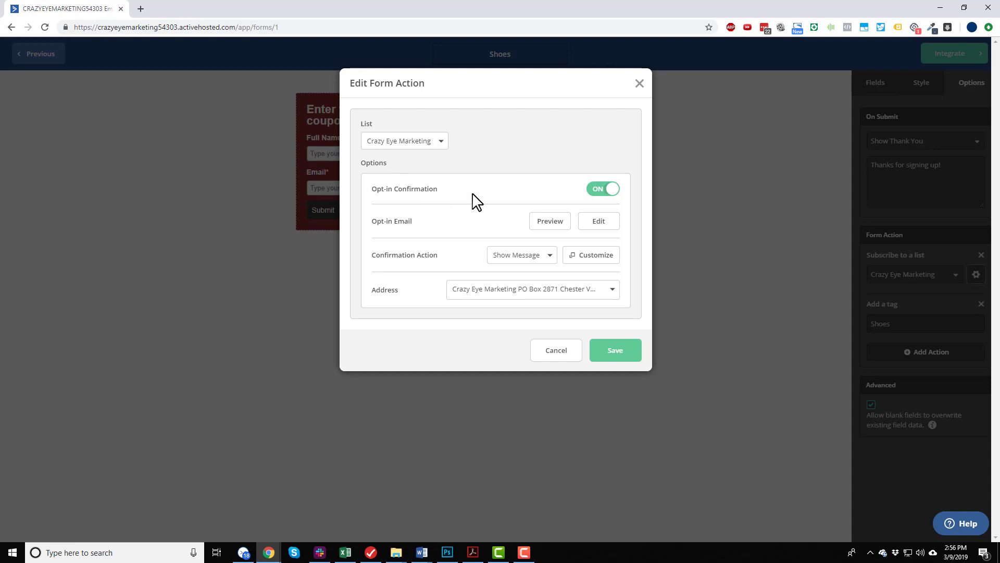
pyautogui.click(600, 190)
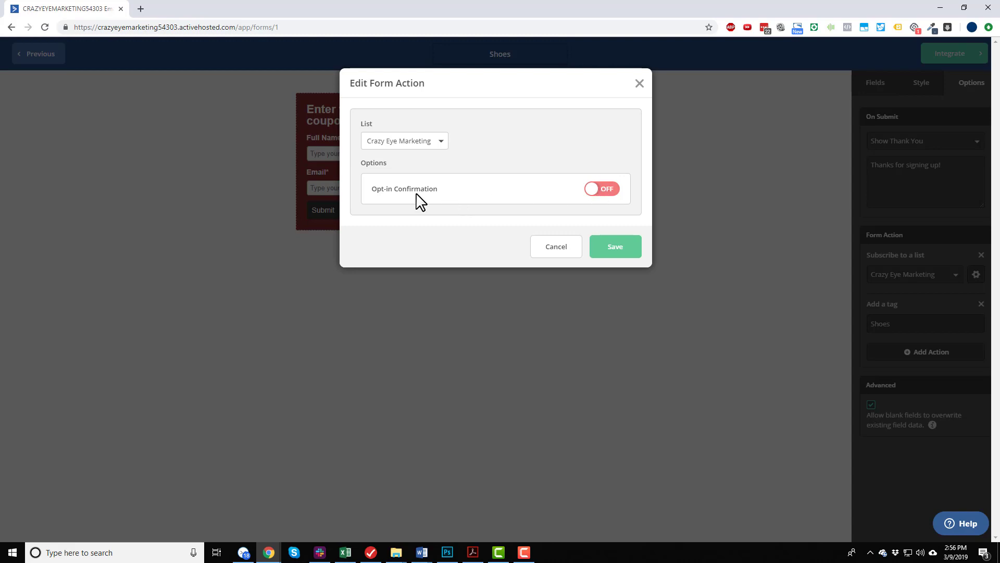
pyautogui.click(615, 193)
pyautogui.click(613, 192)
pyautogui.click(628, 255)
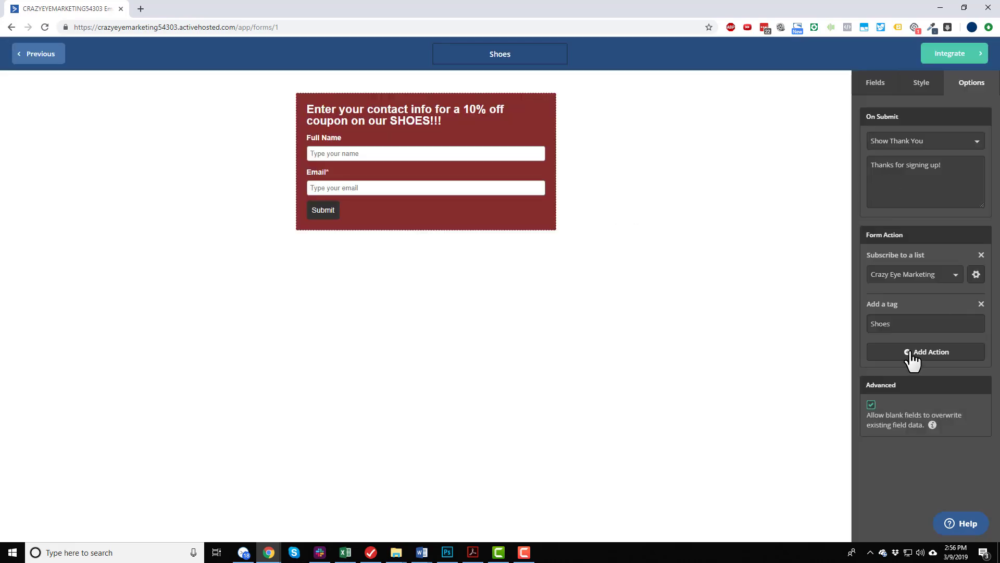
# Disallow blank fields from overwriting existing field data and proceed to the form's integration options.
pyautogui.scroll(-1, 886, 329)
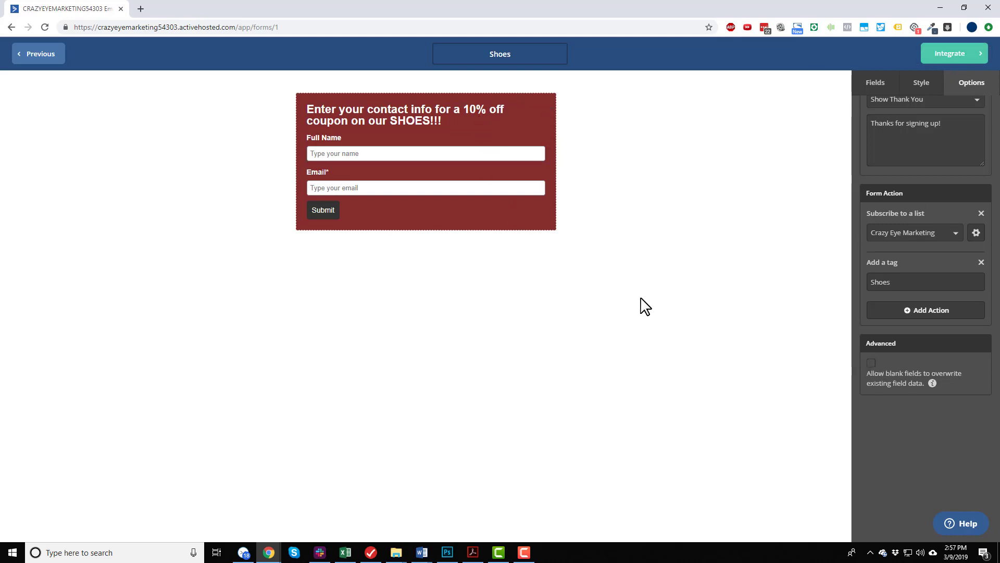
pyautogui.scroll(1, 938, 299)
pyautogui.click(953, 60)
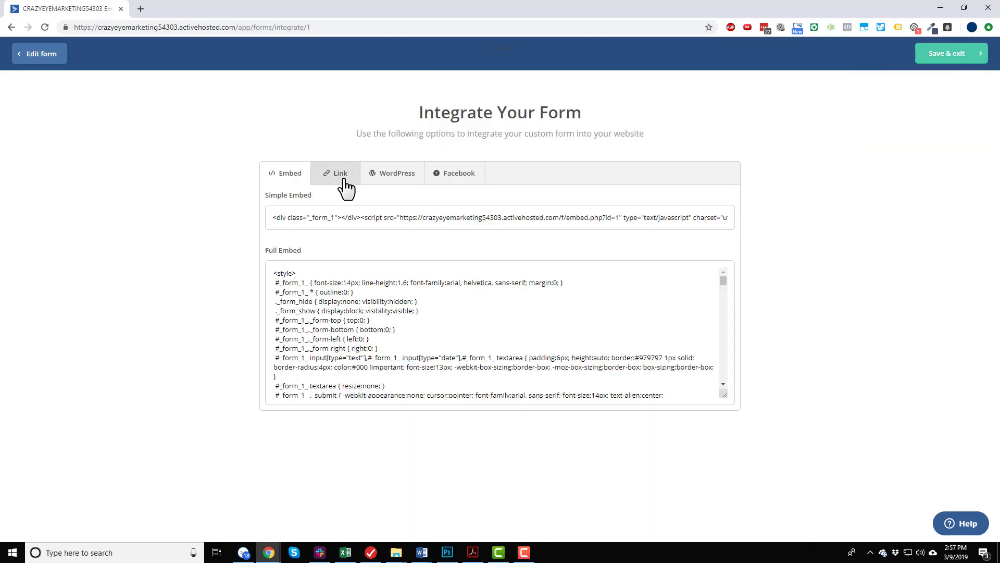
# Select the form's full embed code and look through it.
pyautogui.click(402, 291)
pyautogui.scroll(-5, 406, 297)
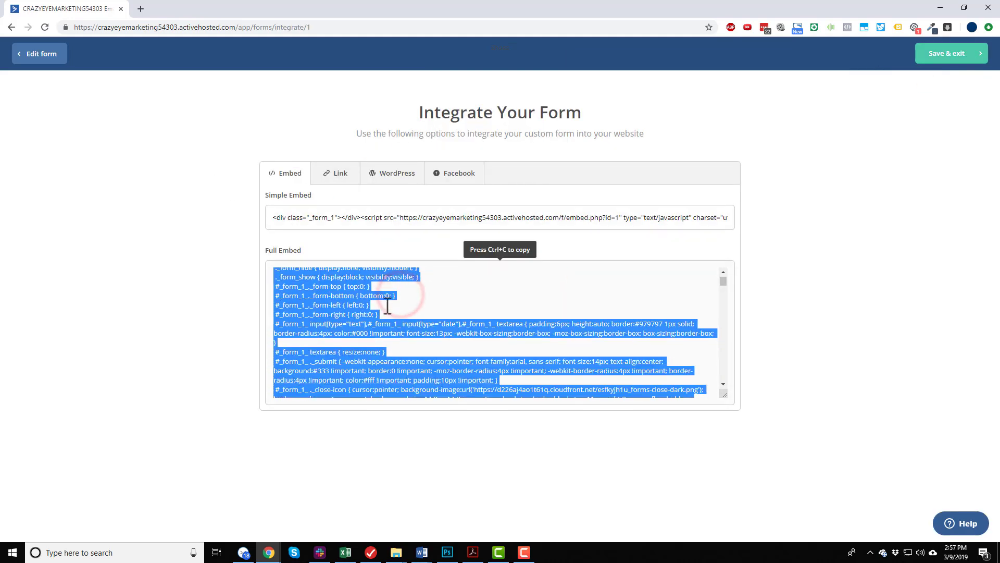
pyautogui.scroll(-5, 386, 323)
pyautogui.scroll(3, 372, 307)
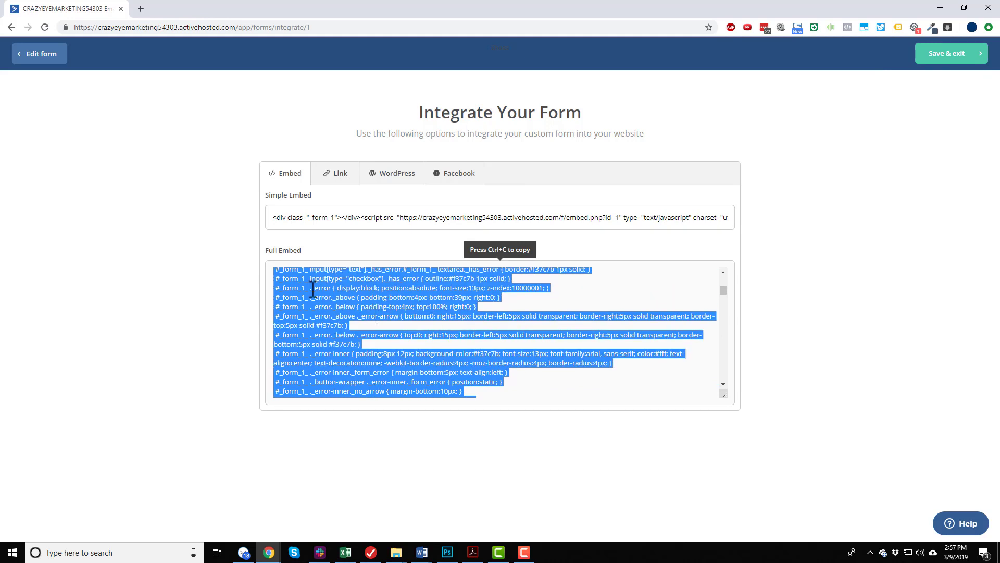
# Copy the form's shareable link from the integration options and open it in a new browser tab.
pyautogui.click(314, 217)
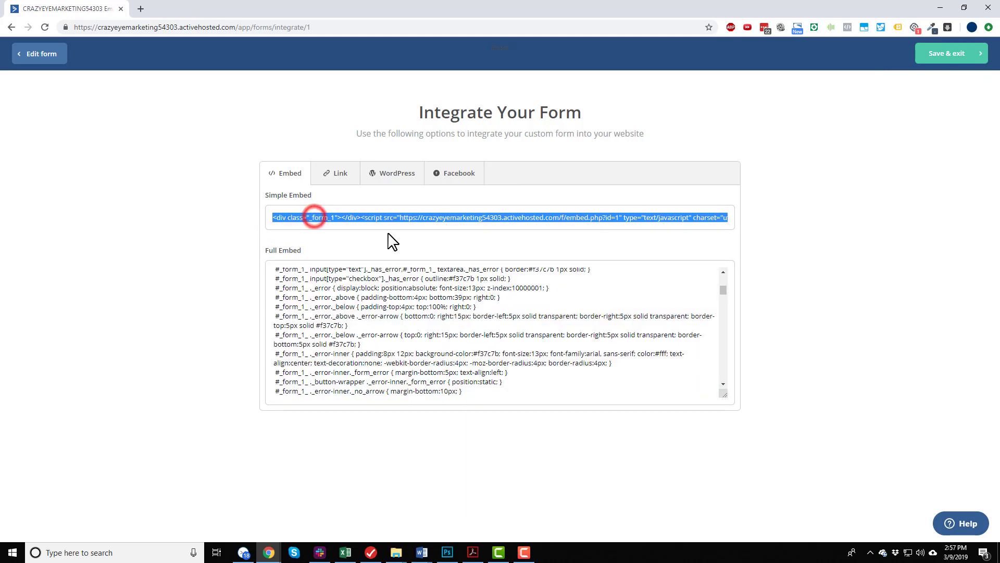
pyautogui.click(339, 176)
pyautogui.click(340, 177)
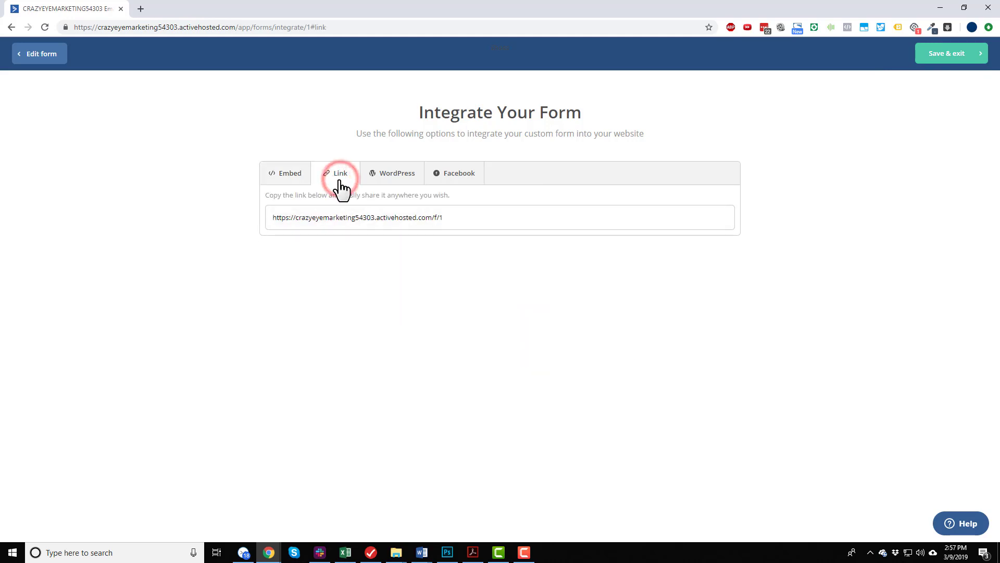
pyautogui.click(499, 216)
pyautogui.hotkey('ctrl', 'c')
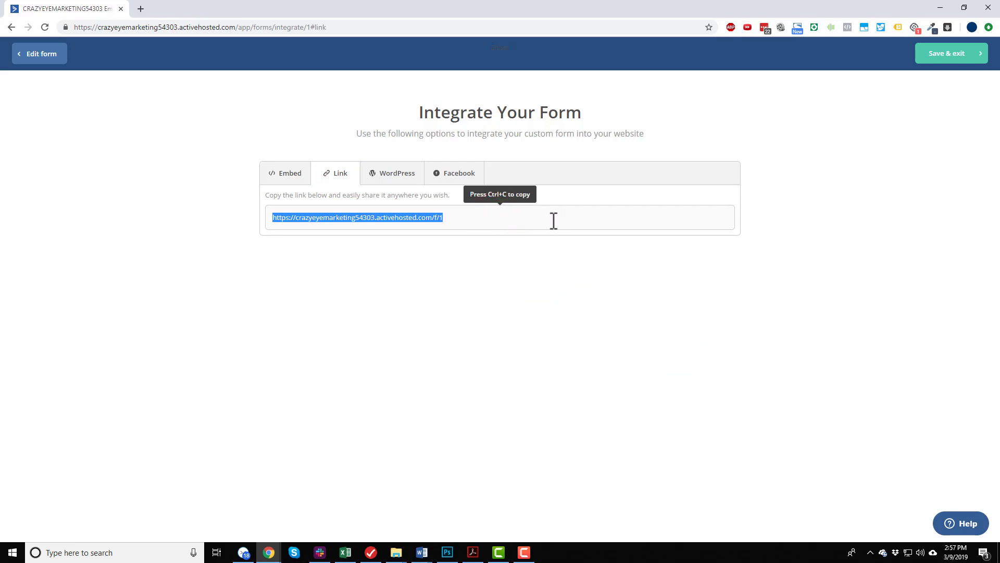
pyautogui.click(142, 9)
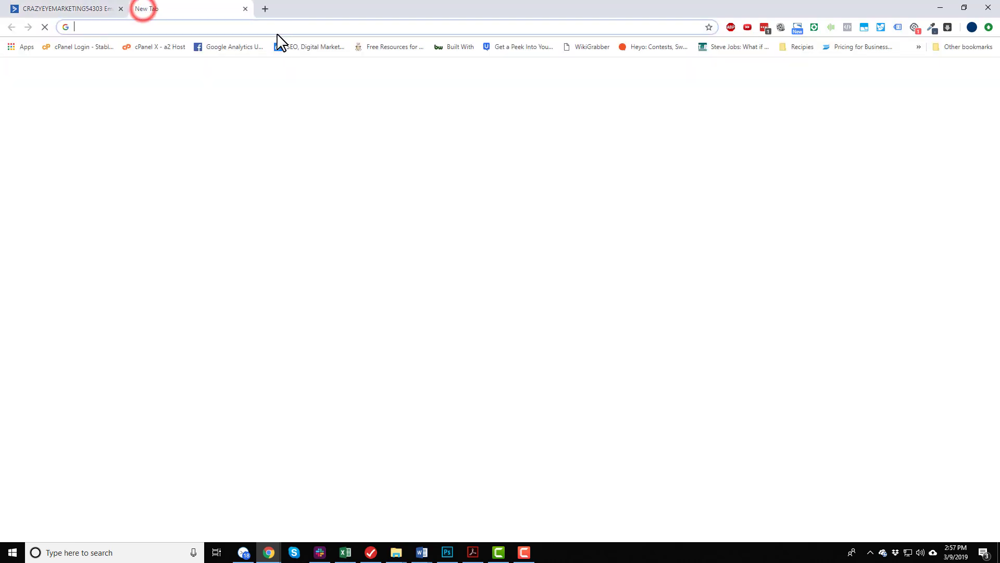
pyautogui.click(285, 30)
pyautogui.hotkey('ctrl', 'v')
pyautogui.press('Return')
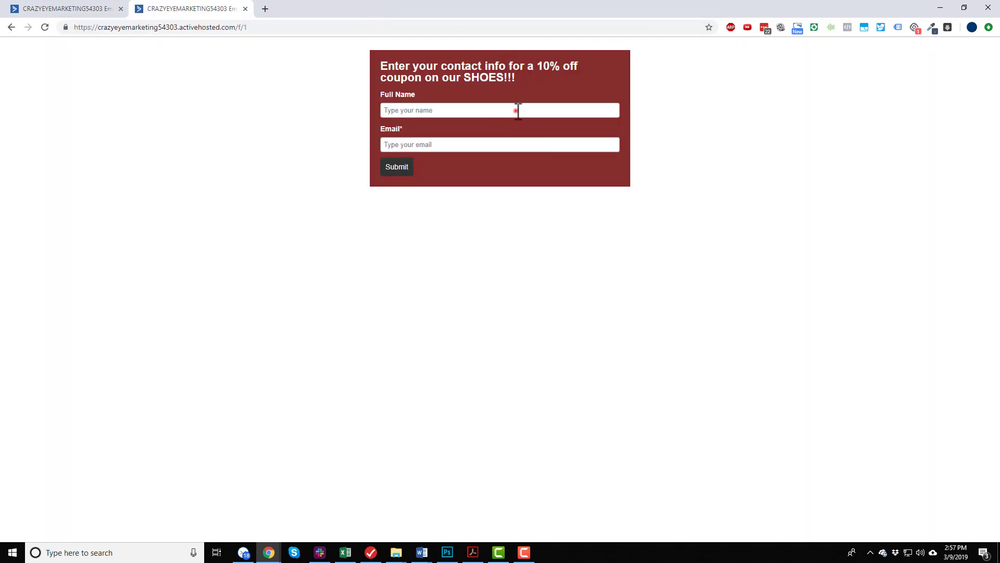
# Submit the opt-in form with a test contact's full name and email, and save and exit the form's integration page.
pyautogui.click(518, 110)
pyautogui.write('Nathan Test')
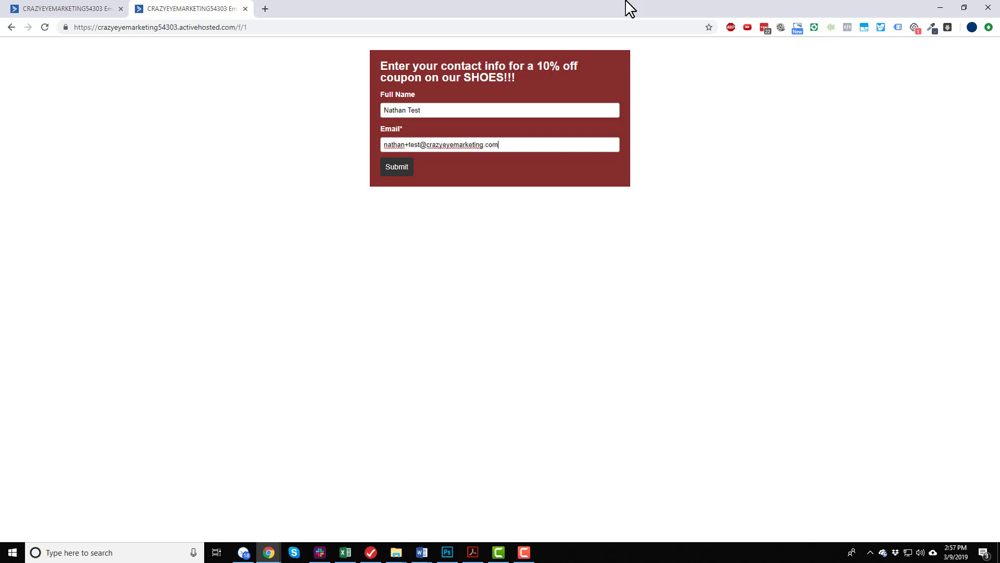
pyautogui.click(391, 170)
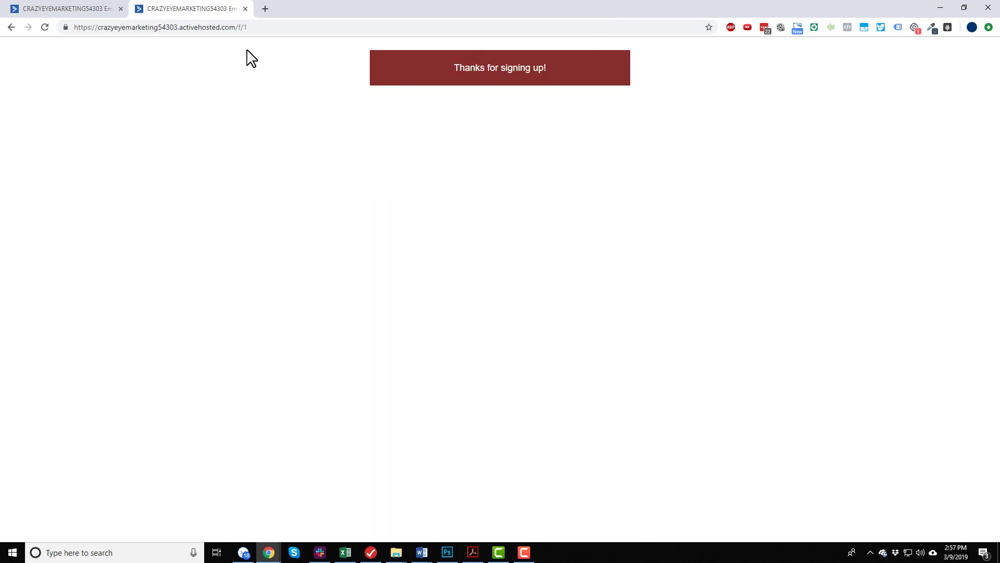
pyautogui.click(63, 7)
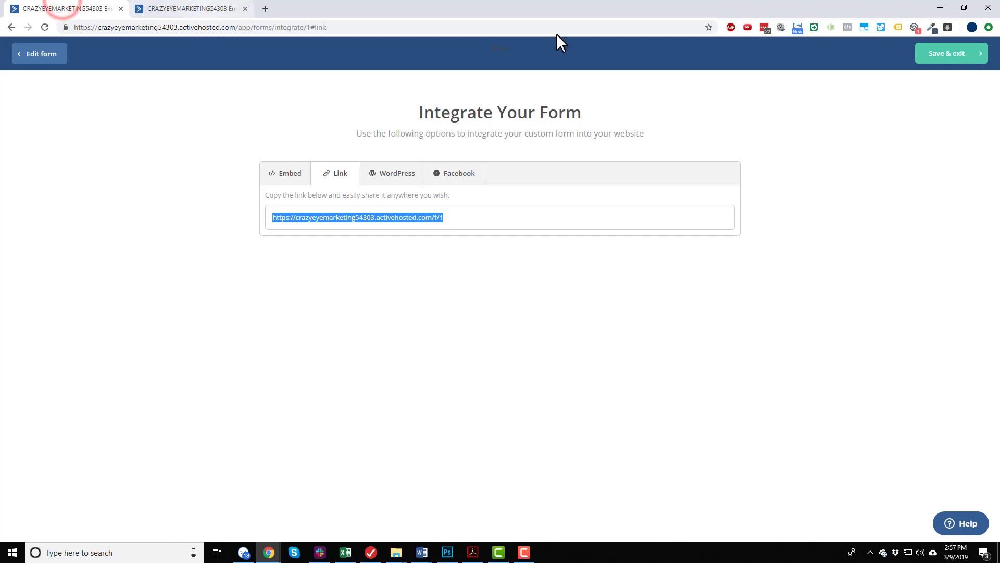
pyautogui.click(935, 55)
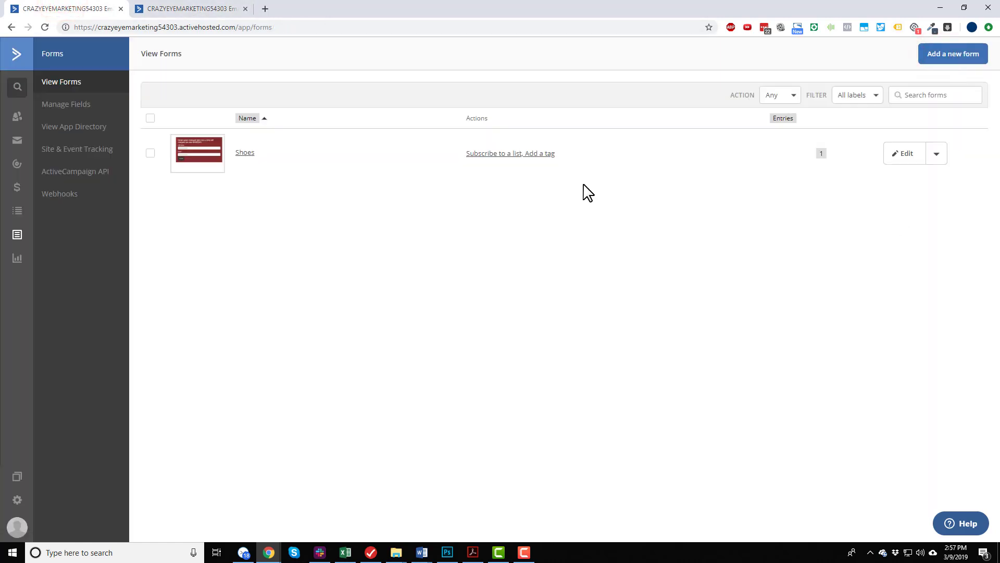
# Open the test contact's record, check its tags, lists, automations and recent activities, and refresh the page.
pyautogui.click(17, 117)
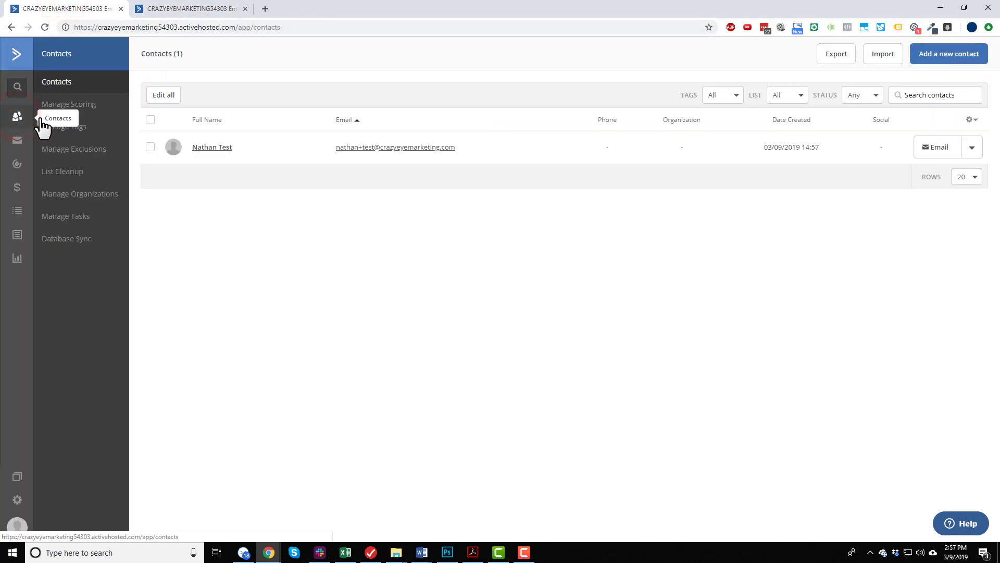
pyautogui.click(218, 148)
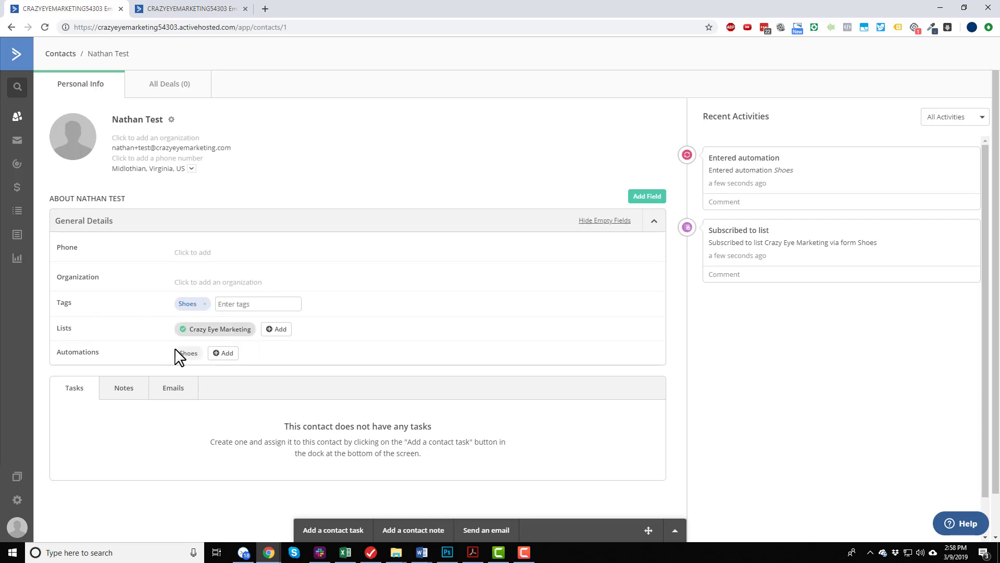
pyautogui.moveTo(188, 363)
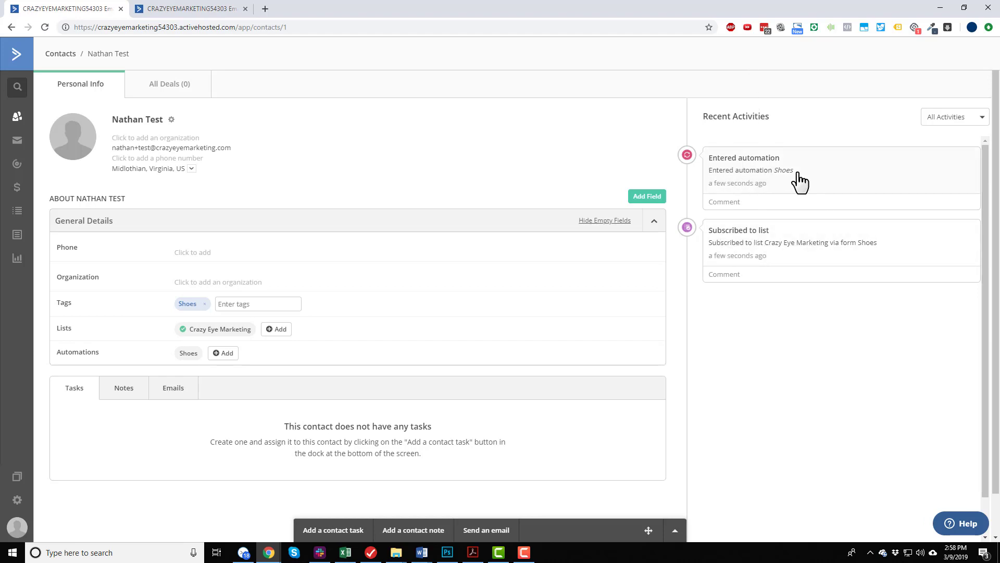
pyautogui.click(45, 27)
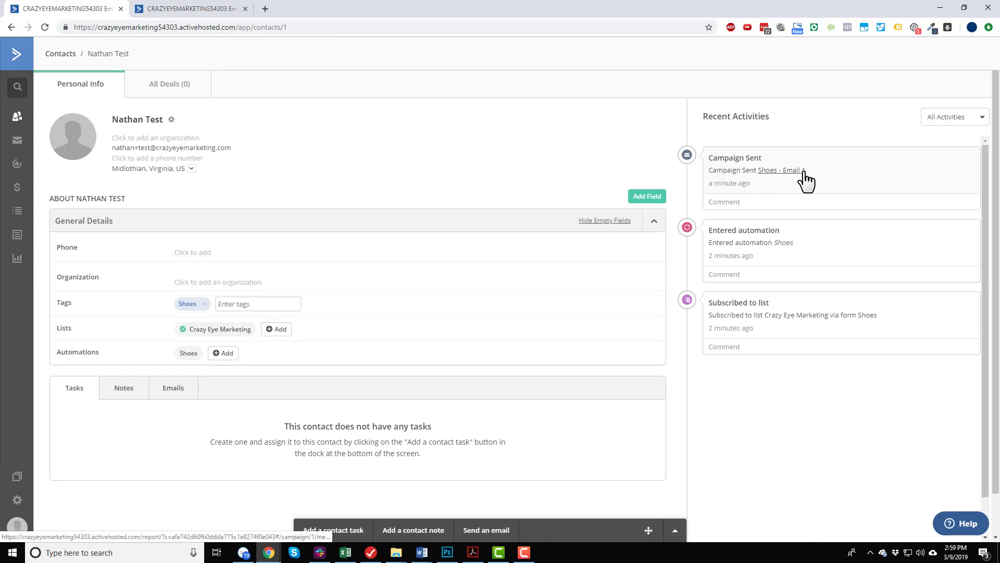
# View the test contact's progress through the Shoes automation and skip its 97-minute wait action.
pyautogui.click(188, 352)
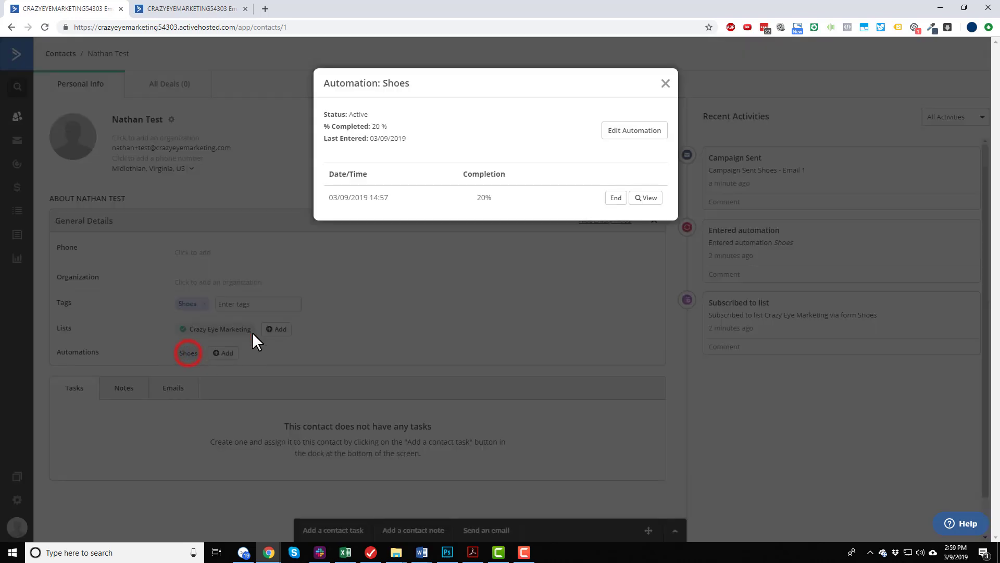
pyautogui.click(649, 198)
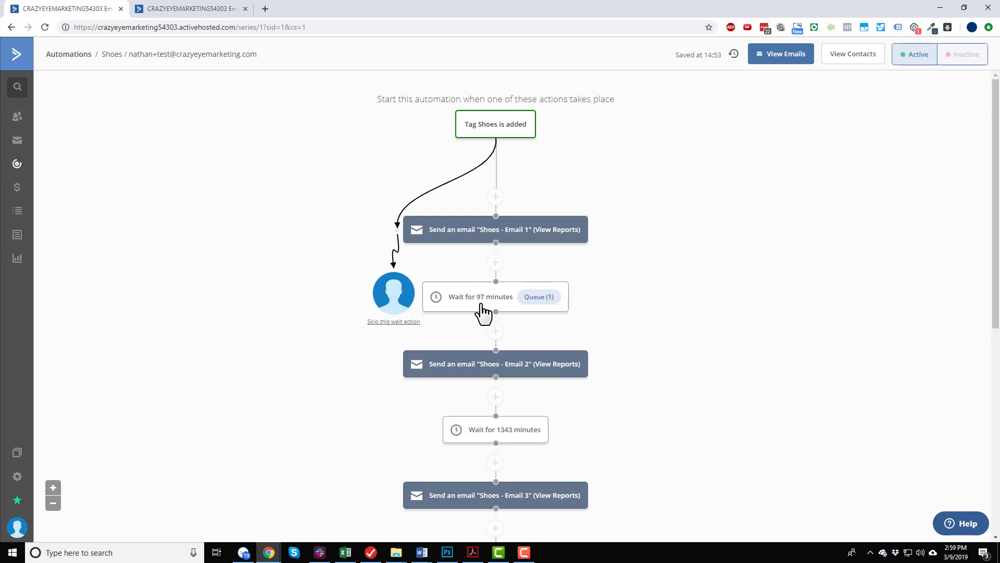
pyautogui.click(396, 323)
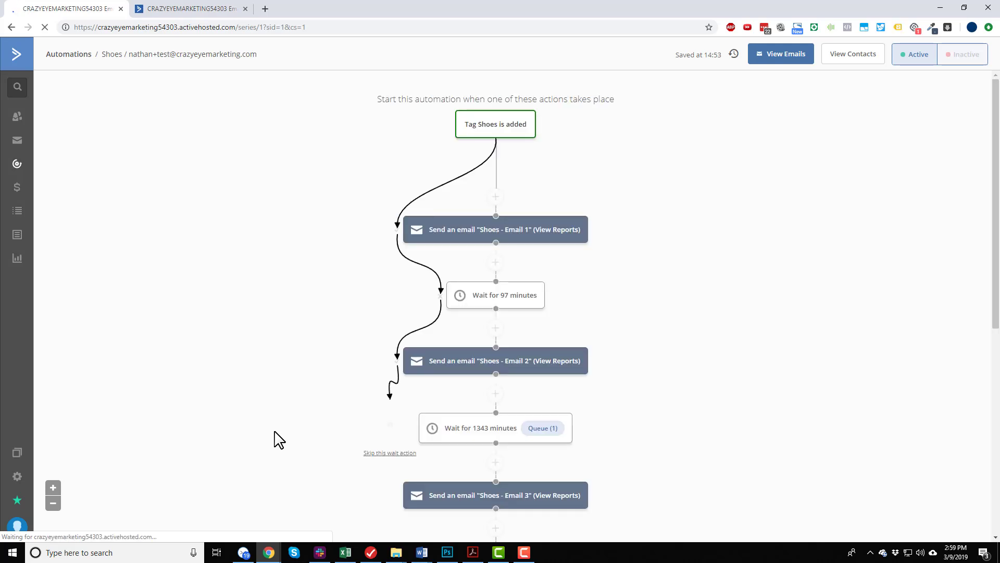
pyautogui.scroll(-2, 495, 373)
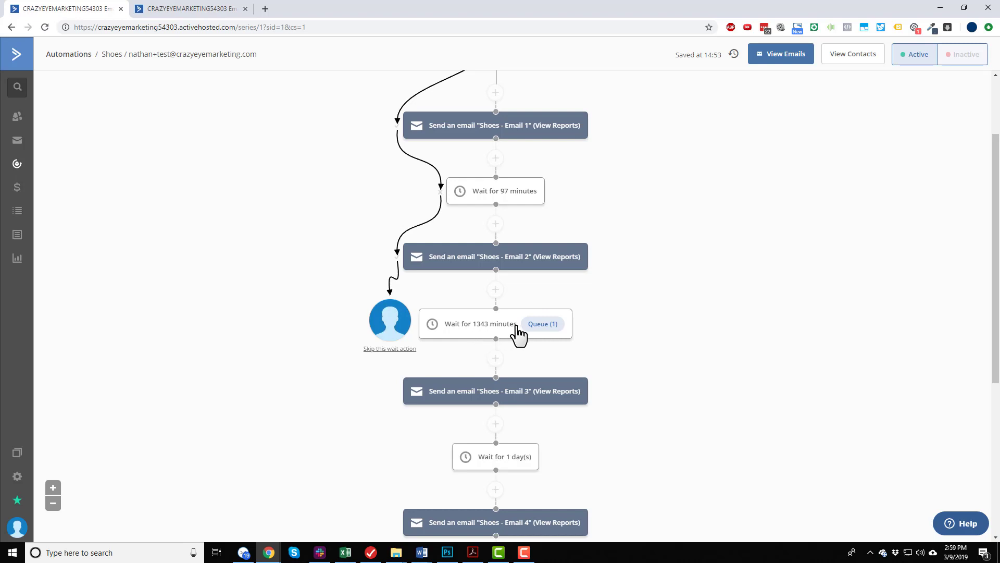
pyautogui.scroll(2, 485, 370)
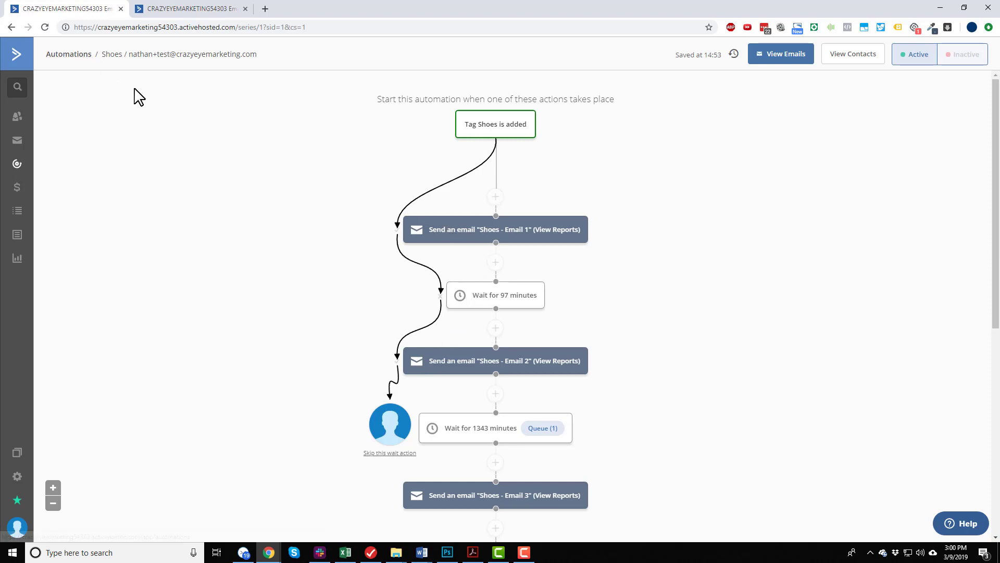
# Go to the account overview and briefly bring up the email series PDF in Adobe Acrobat.
pyautogui.click(17, 57)
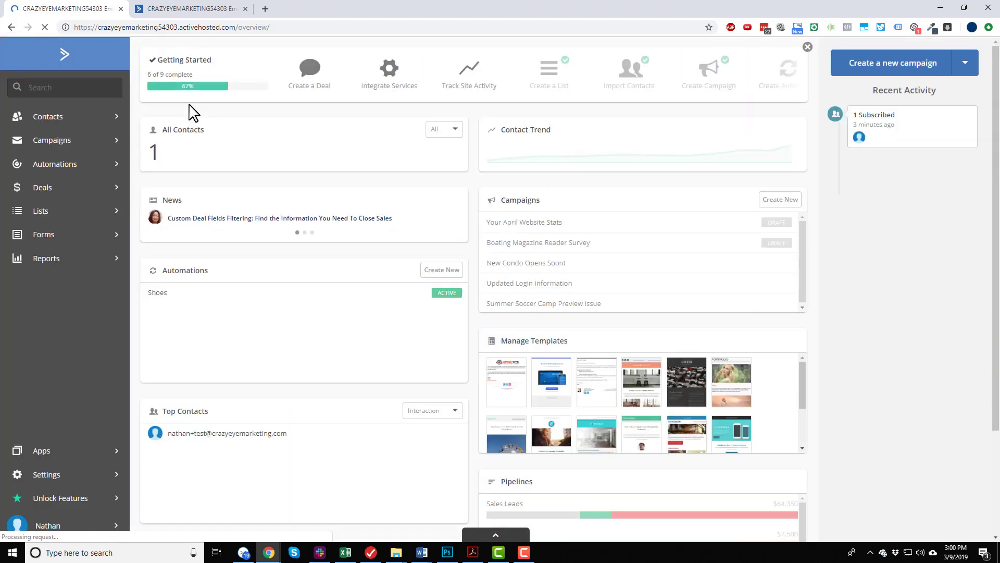
pyautogui.click(473, 552)
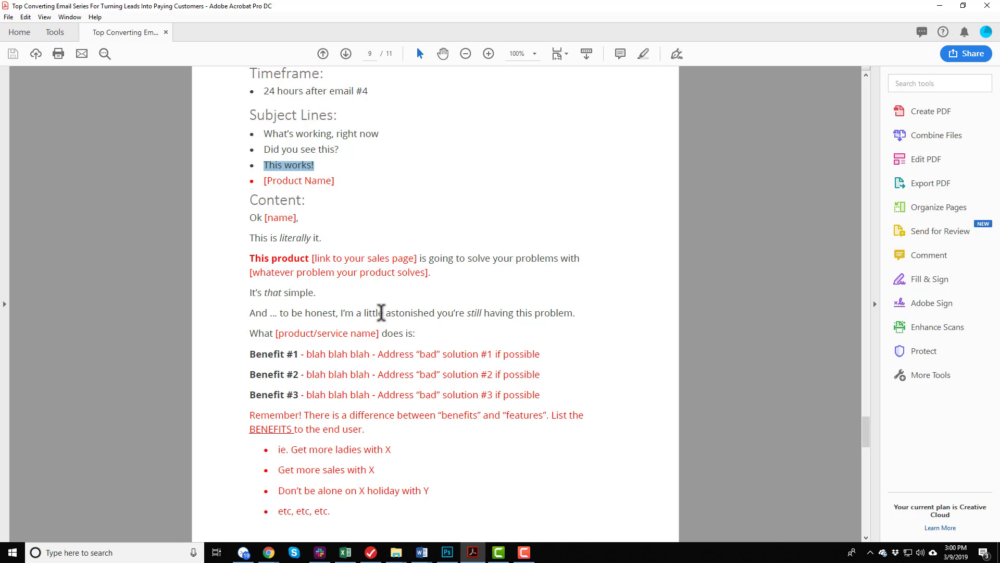
pyautogui.click(940, 5)
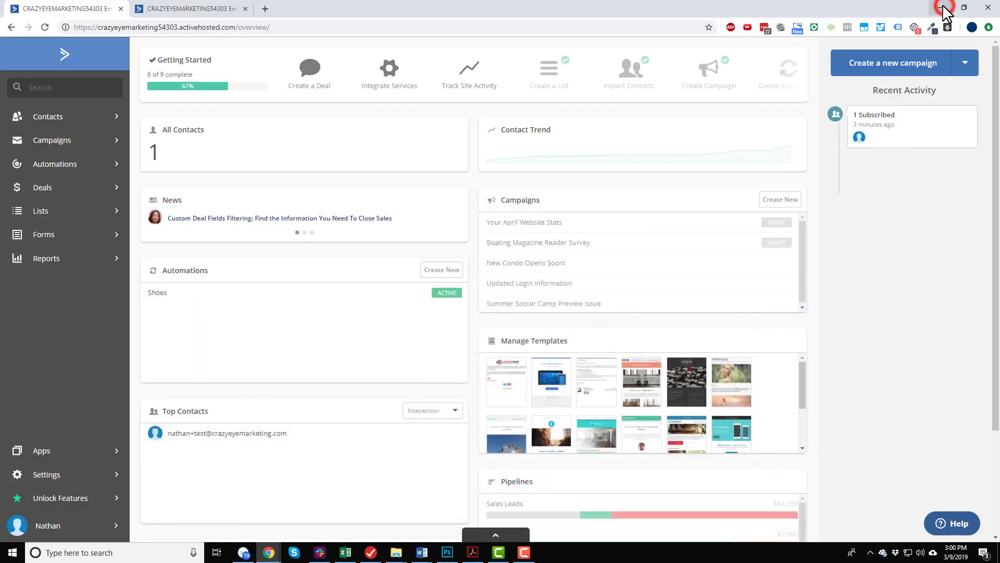